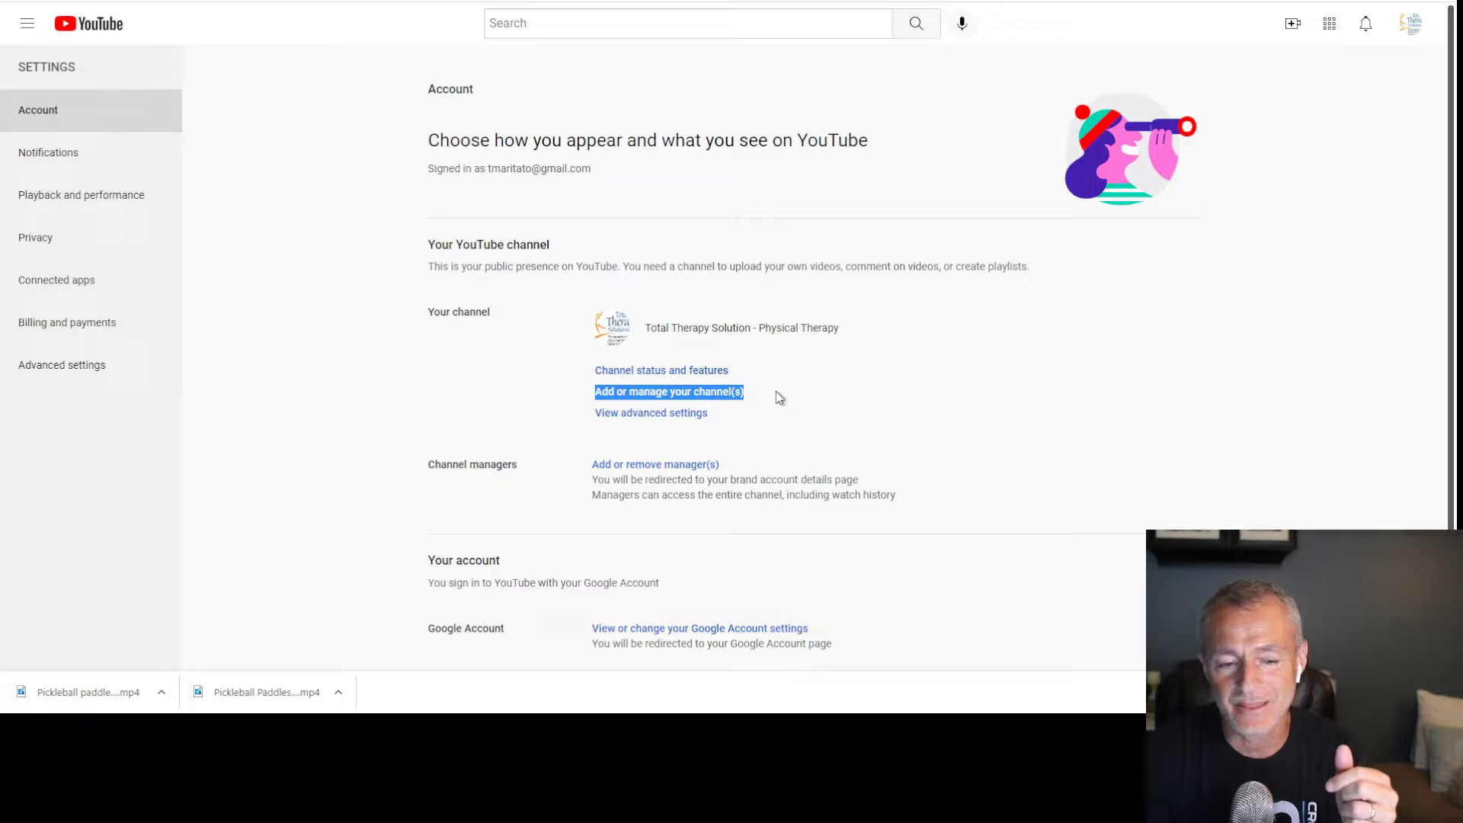
# Create a new channel named Pickleball5000 and accept the account terms
pyautogui.click(721, 398)
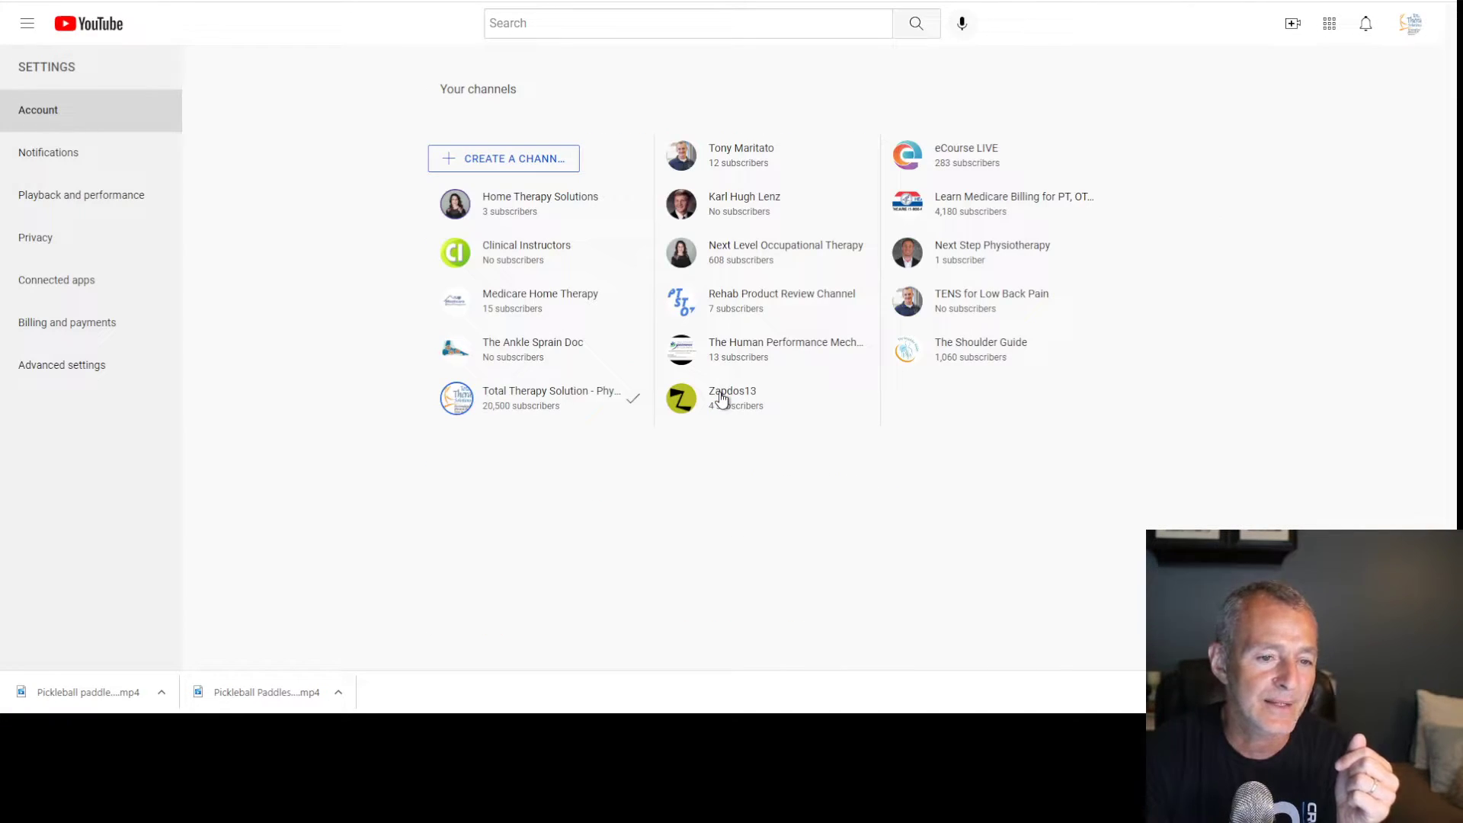
pyautogui.click(526, 162)
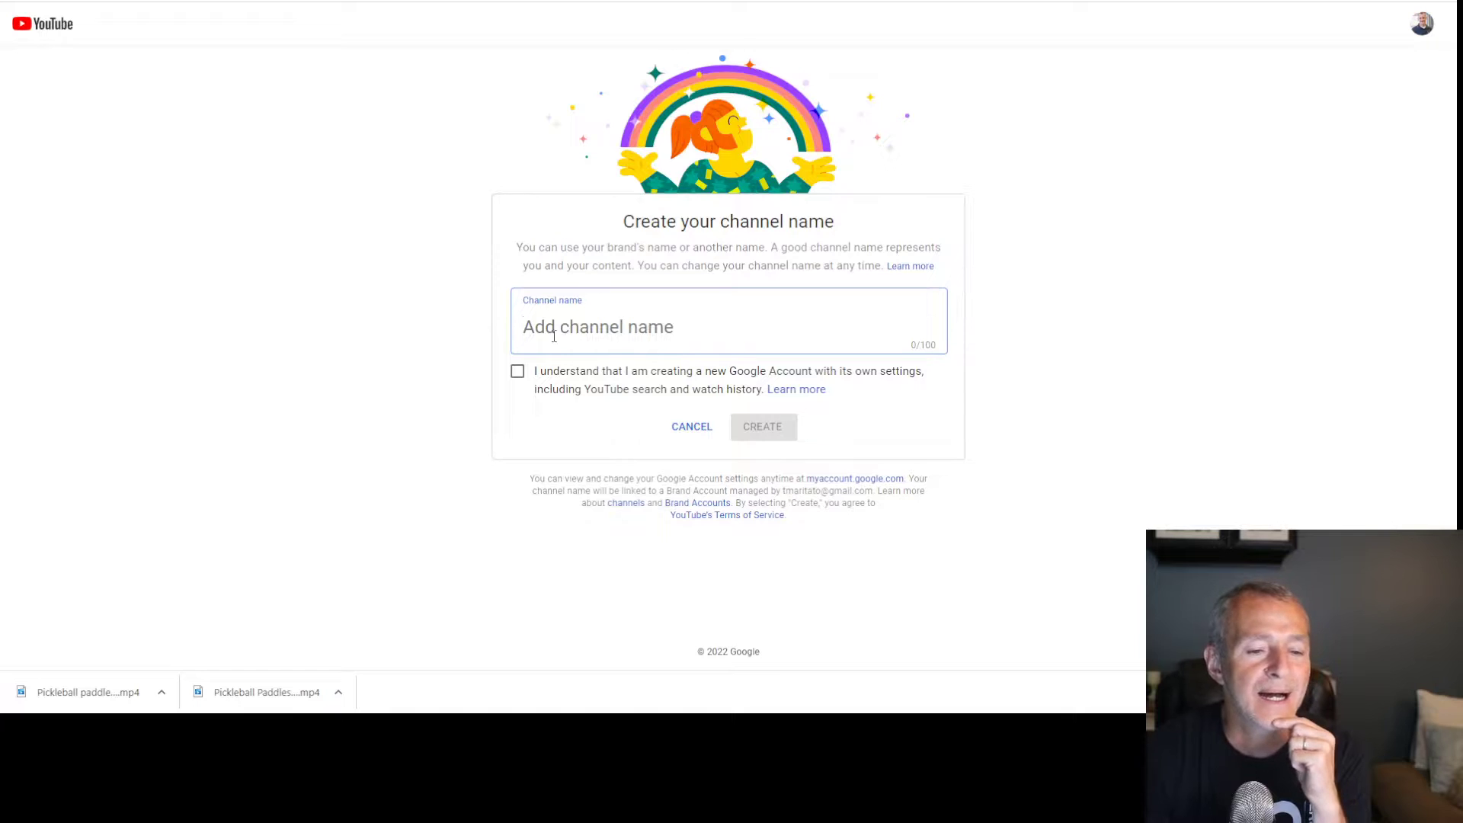
pyautogui.write('Pickleabl')
pyautogui.press('BackSpace')
pyautogui.press('BackSpace')
pyautogui.press('BackSpace')
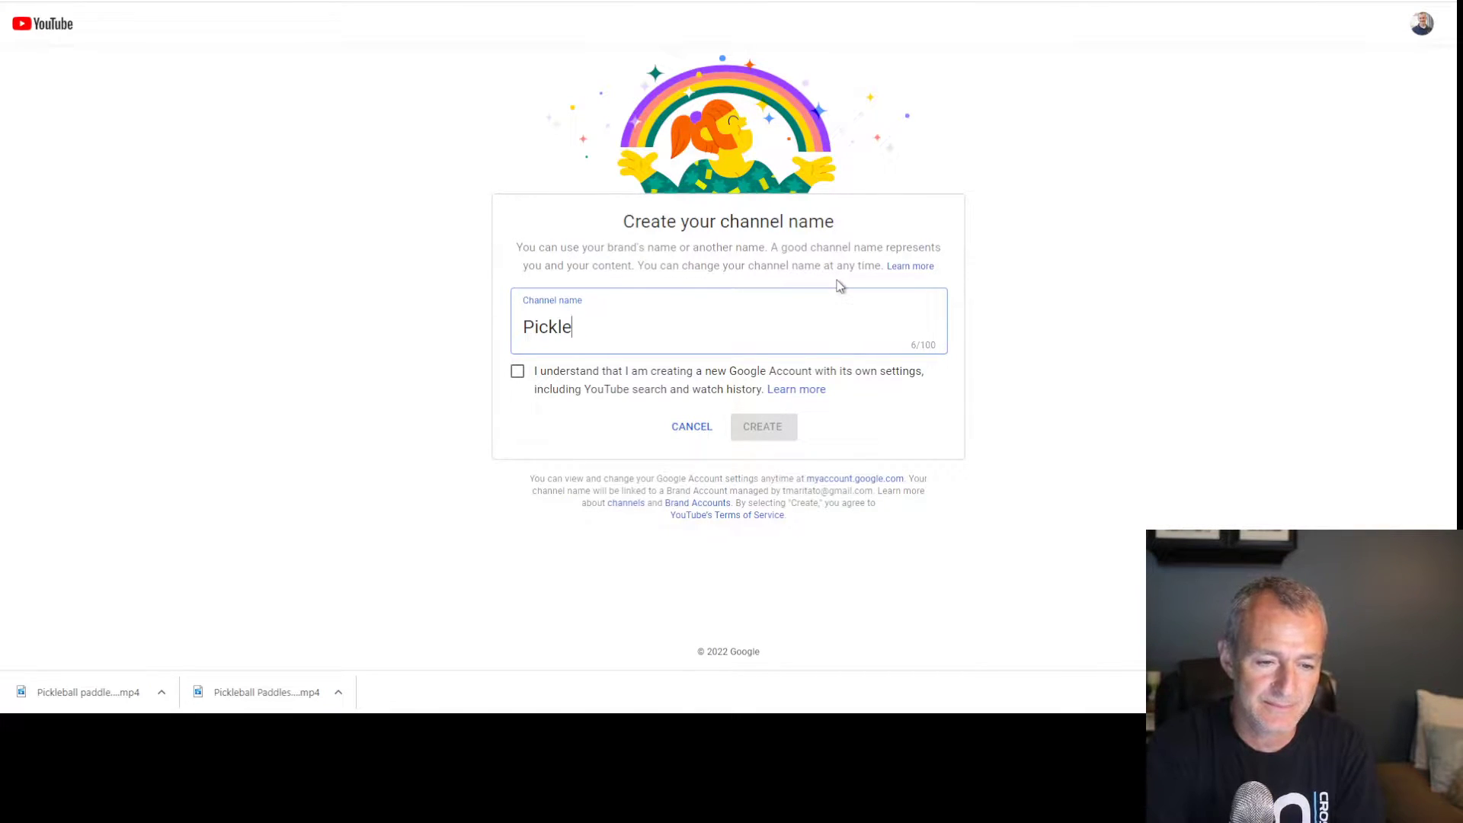
pyautogui.write('ball5')
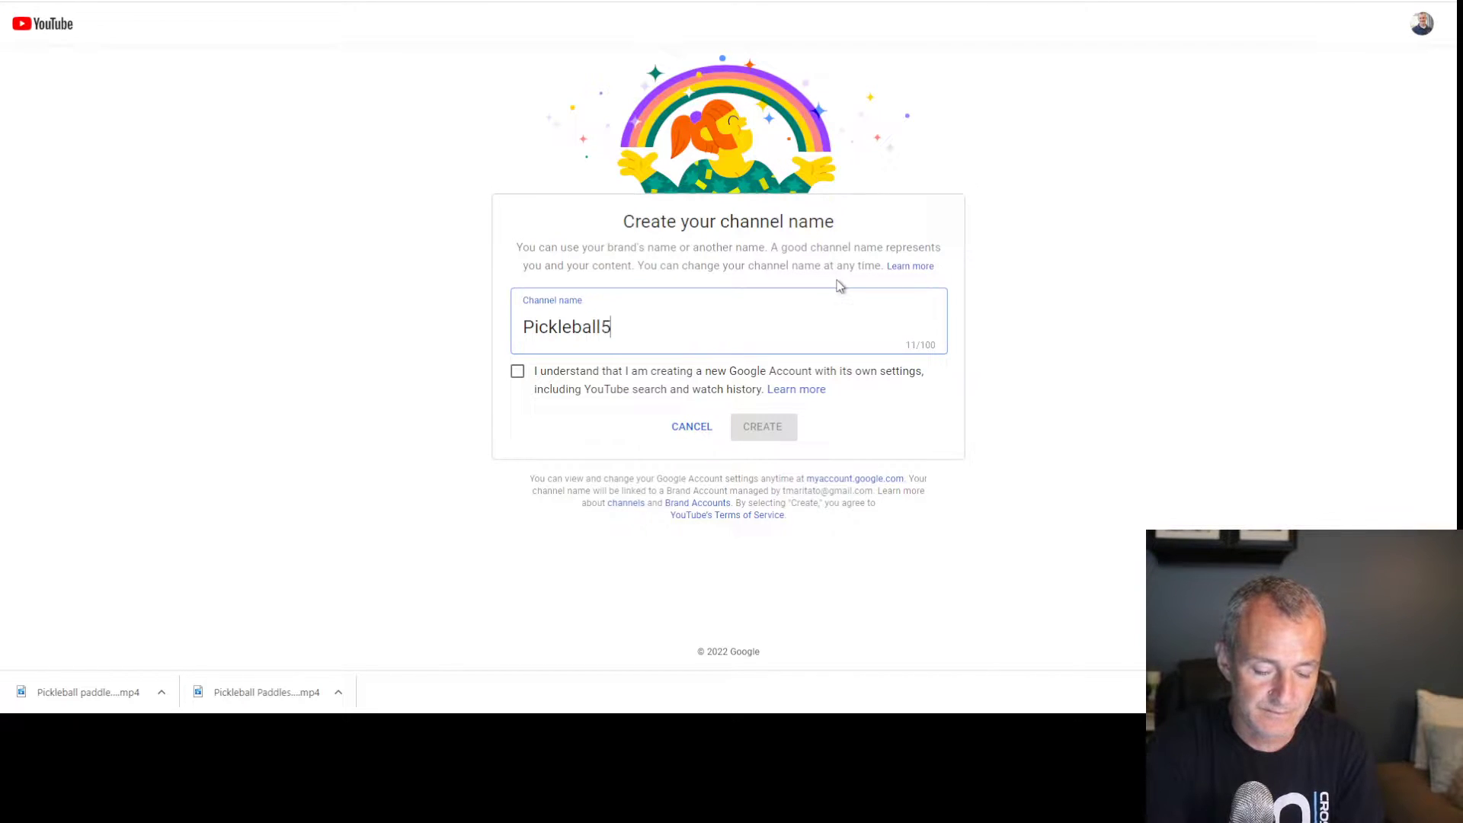
pyautogui.write('000')
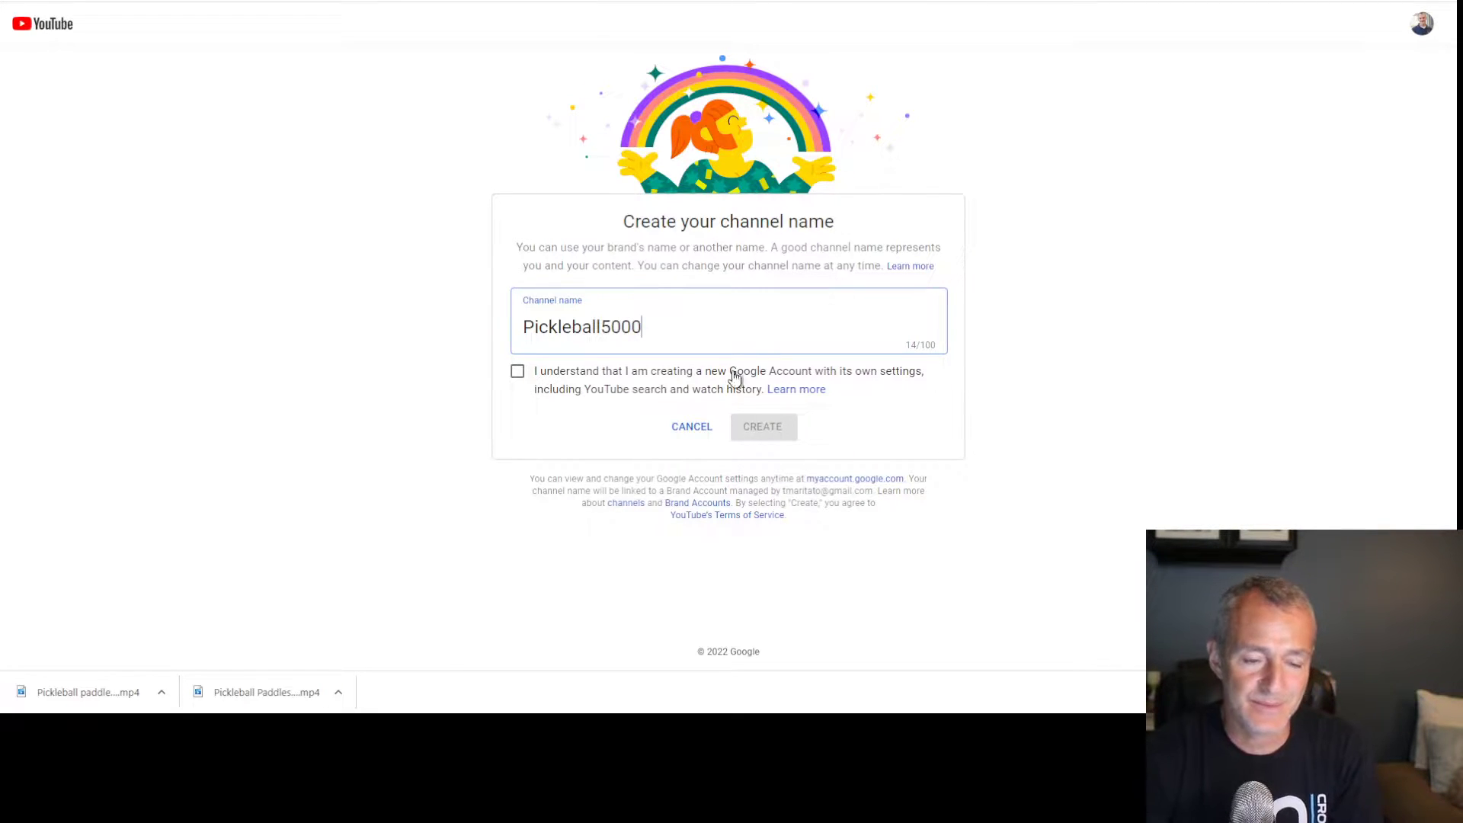
pyautogui.click(517, 371)
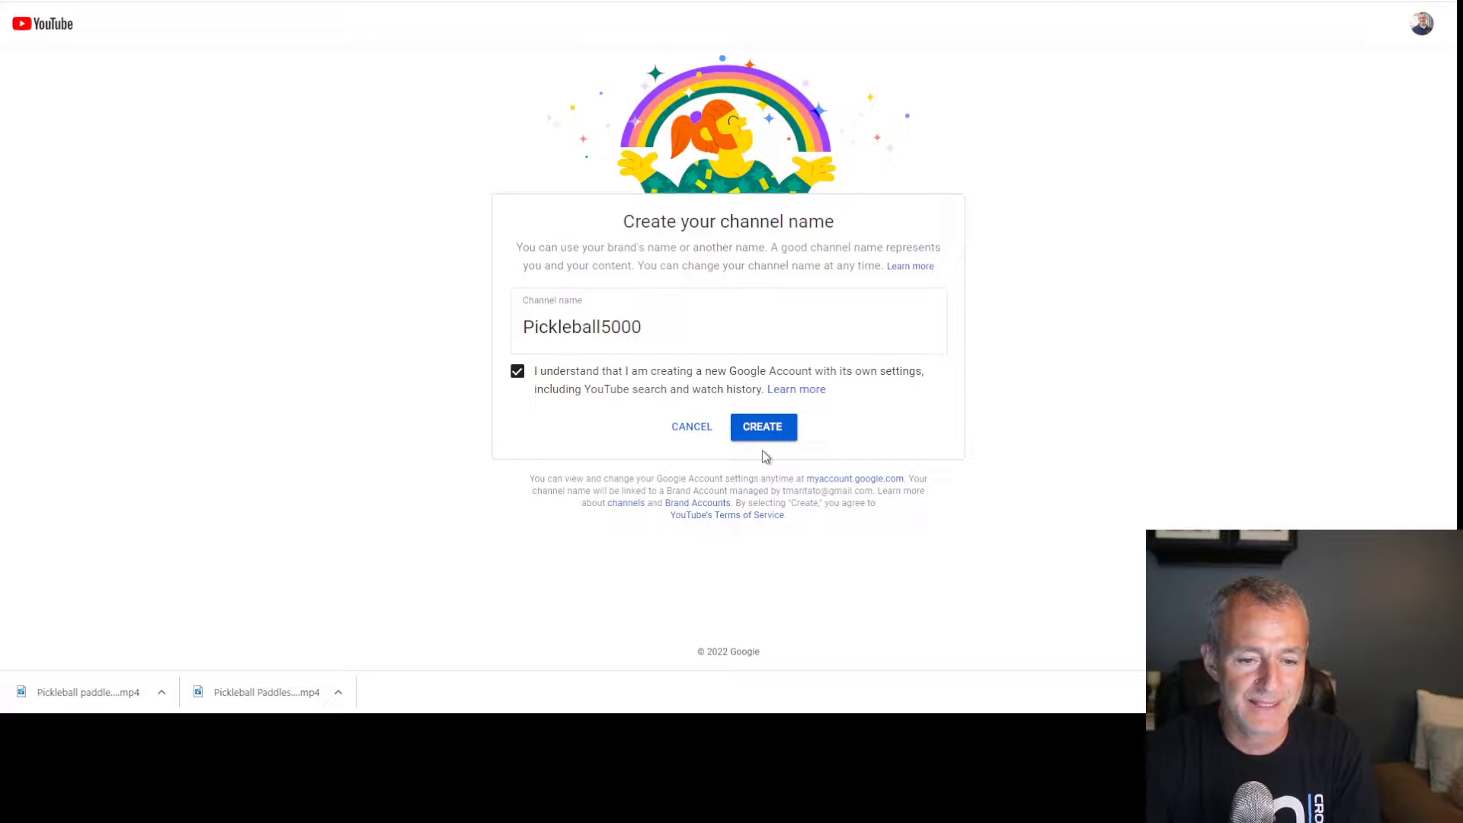
pyautogui.click(766, 432)
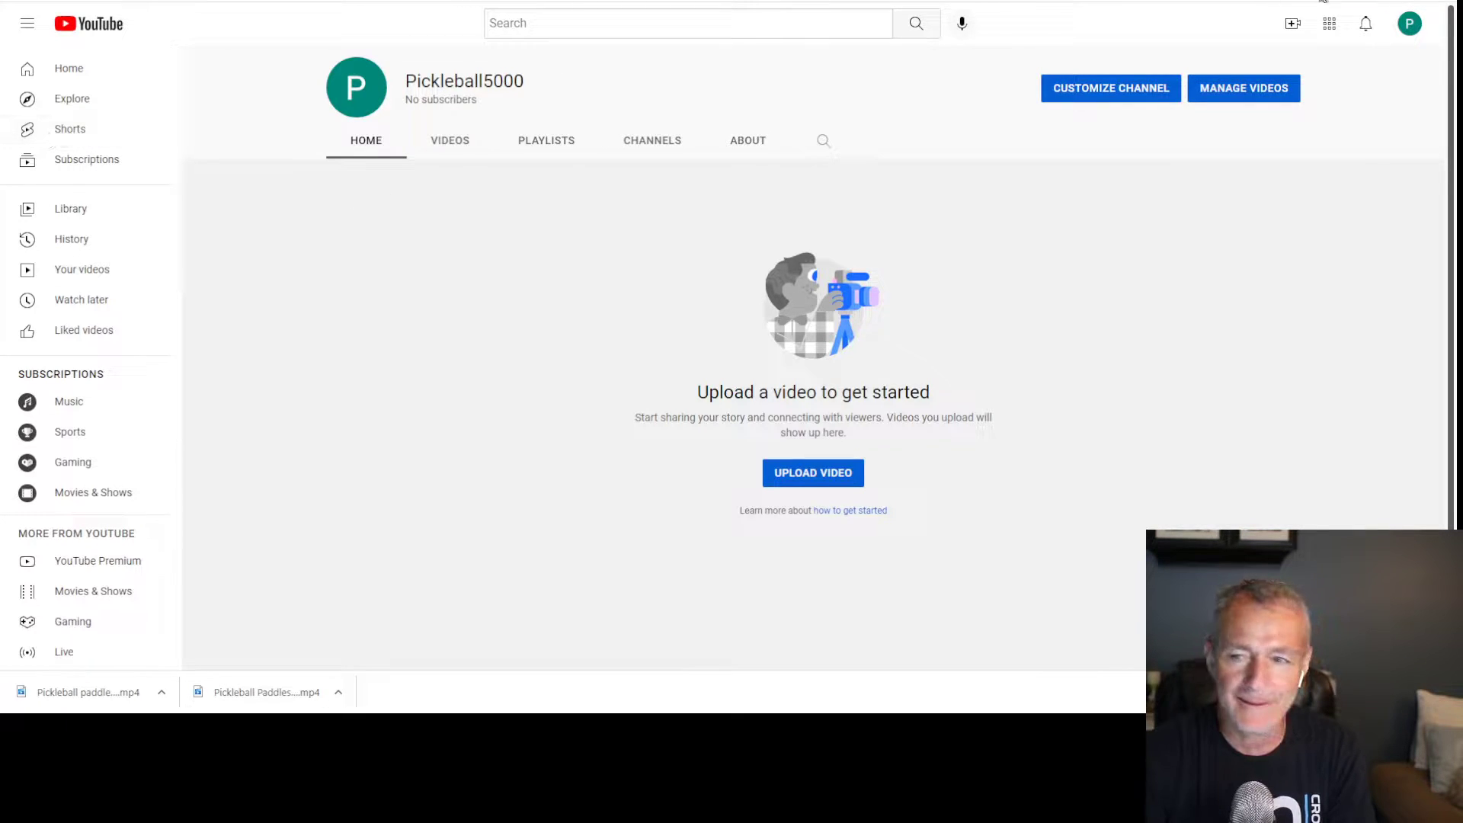
# Go to YouTube Studio's Customization > Branding settings and begin uploading a profile picture
pyautogui.click(1410, 25)
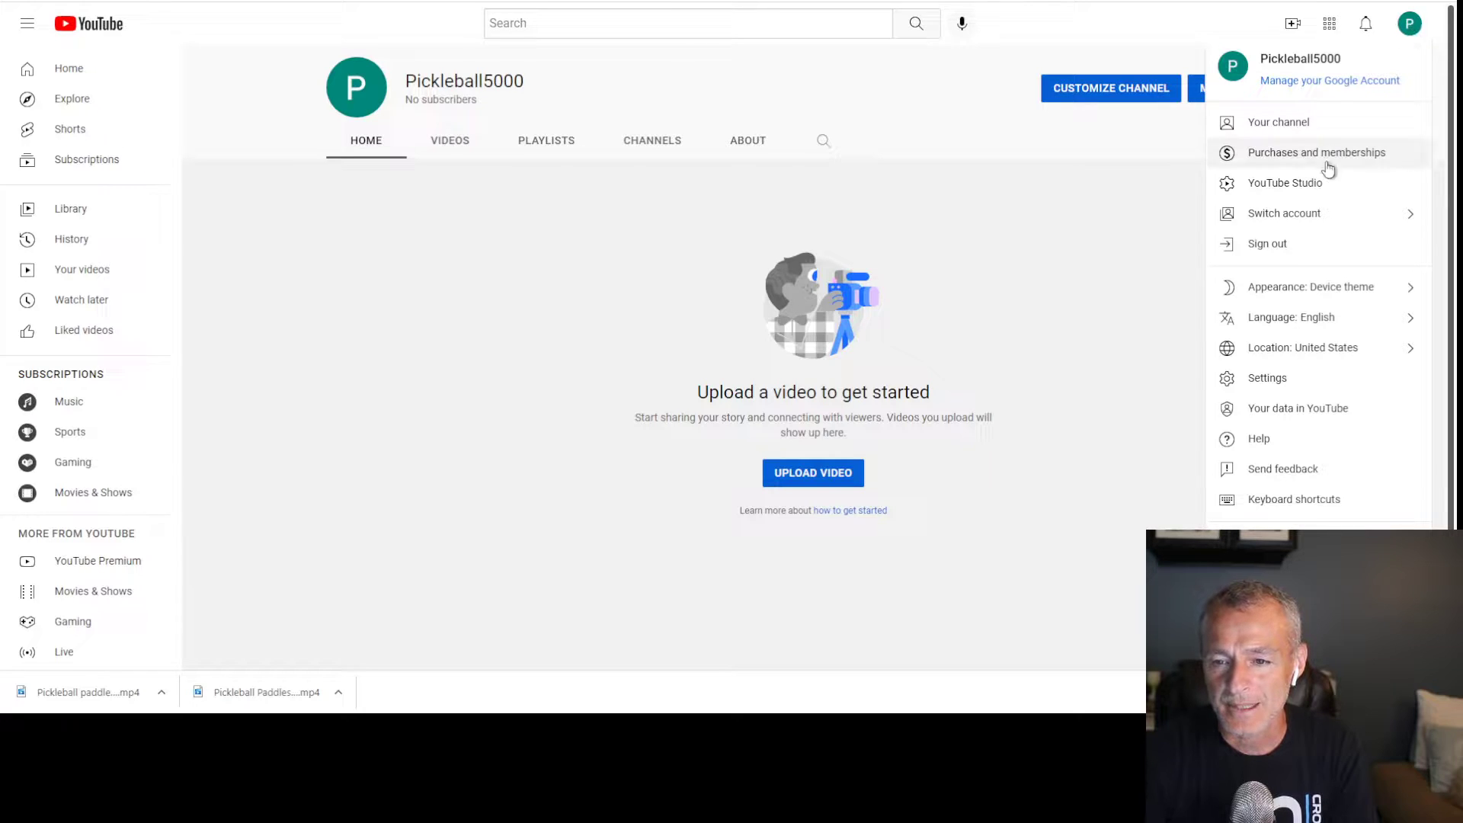
pyautogui.click(1306, 190)
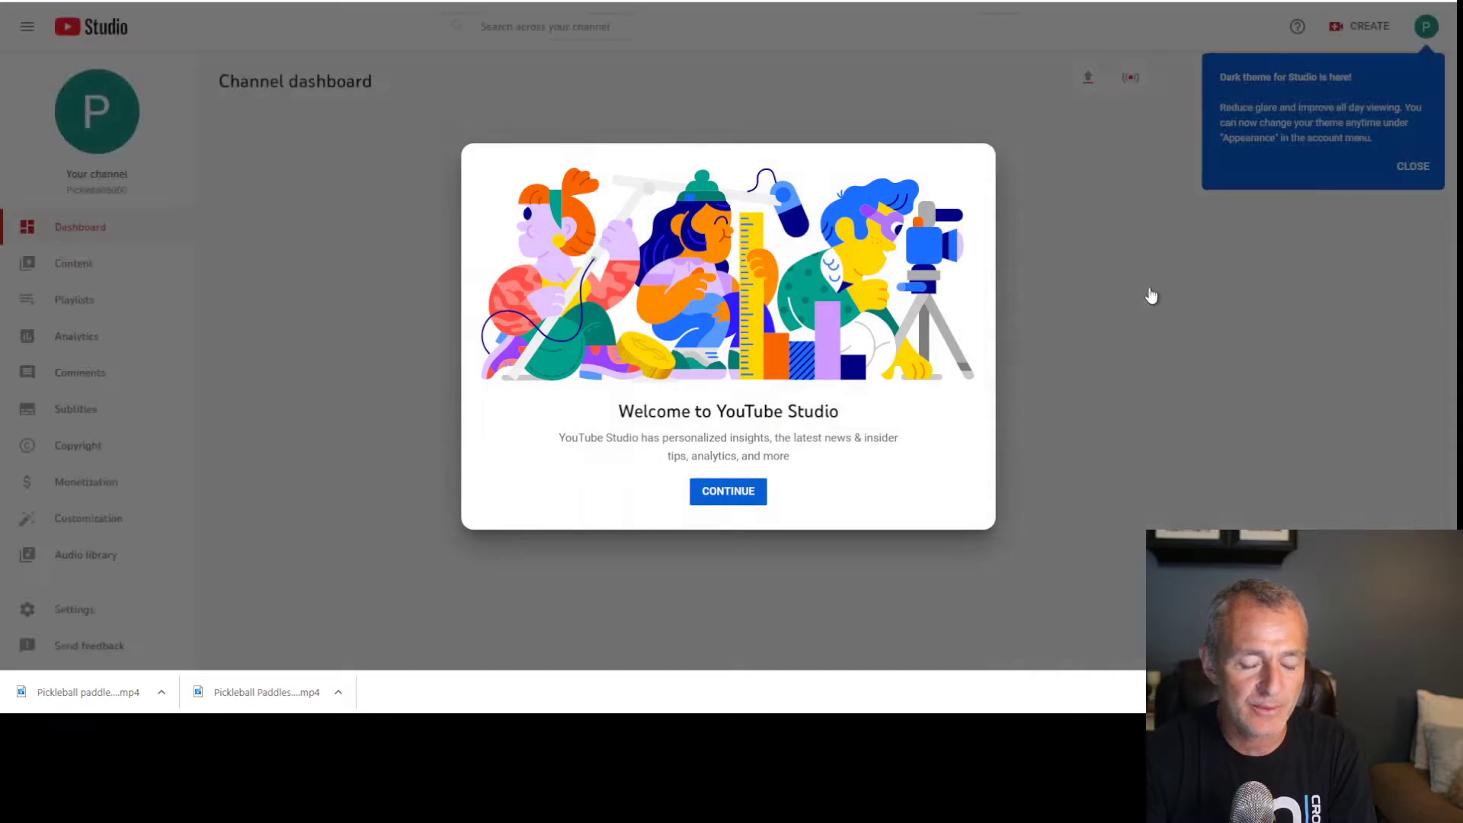
pyautogui.click(746, 493)
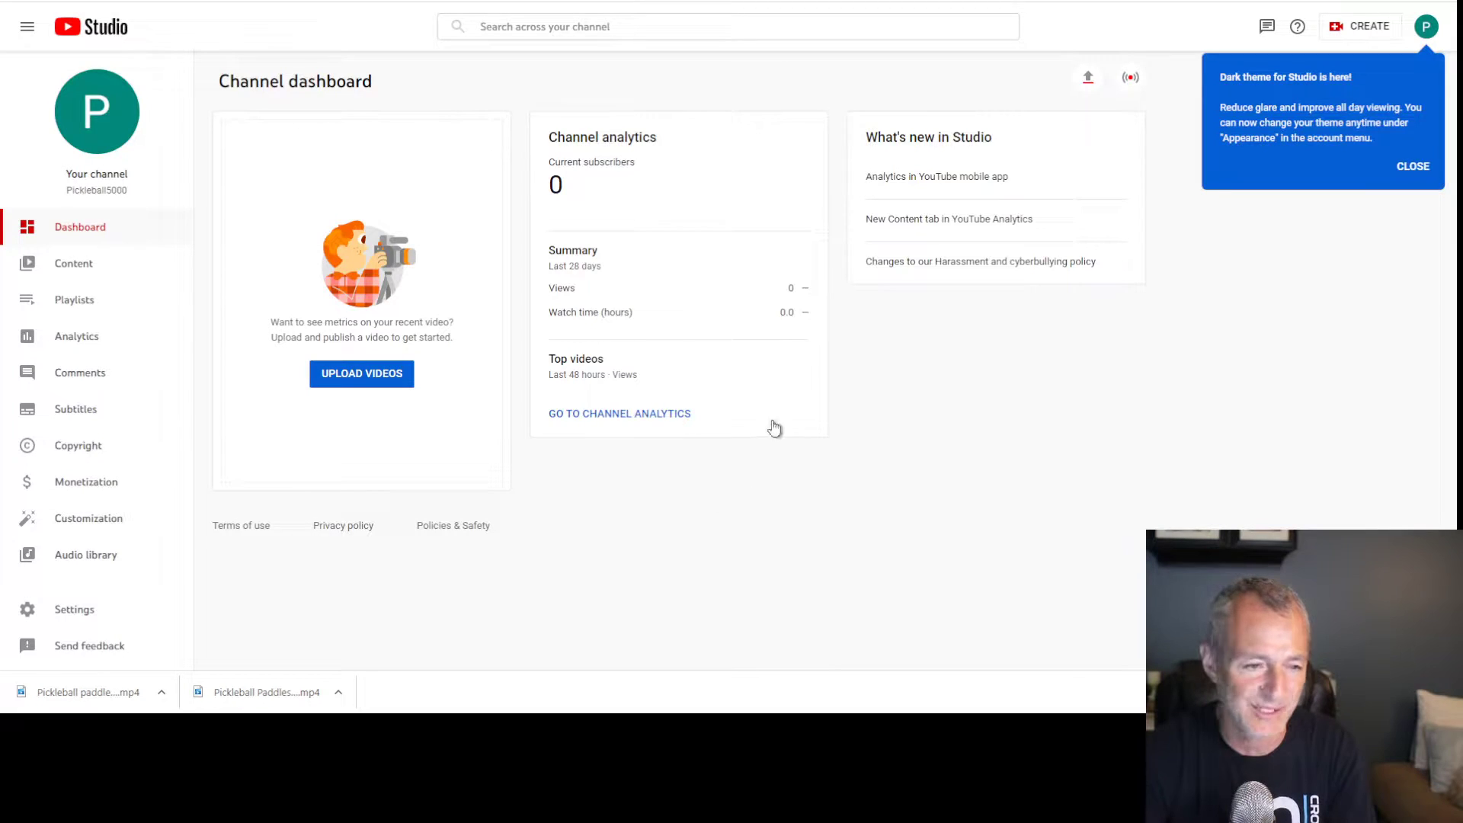
pyautogui.click(97, 521)
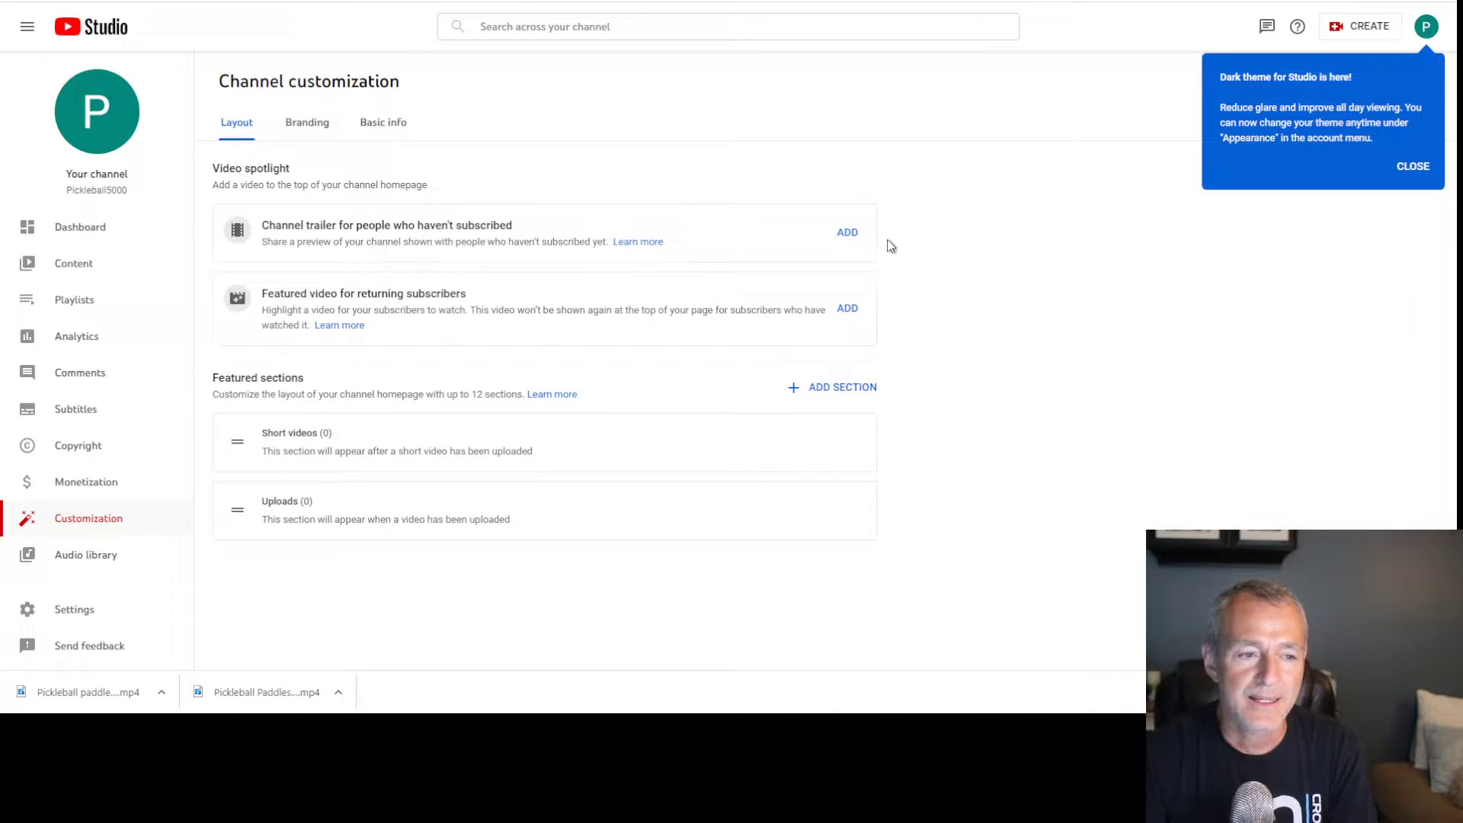
pyautogui.click(306, 129)
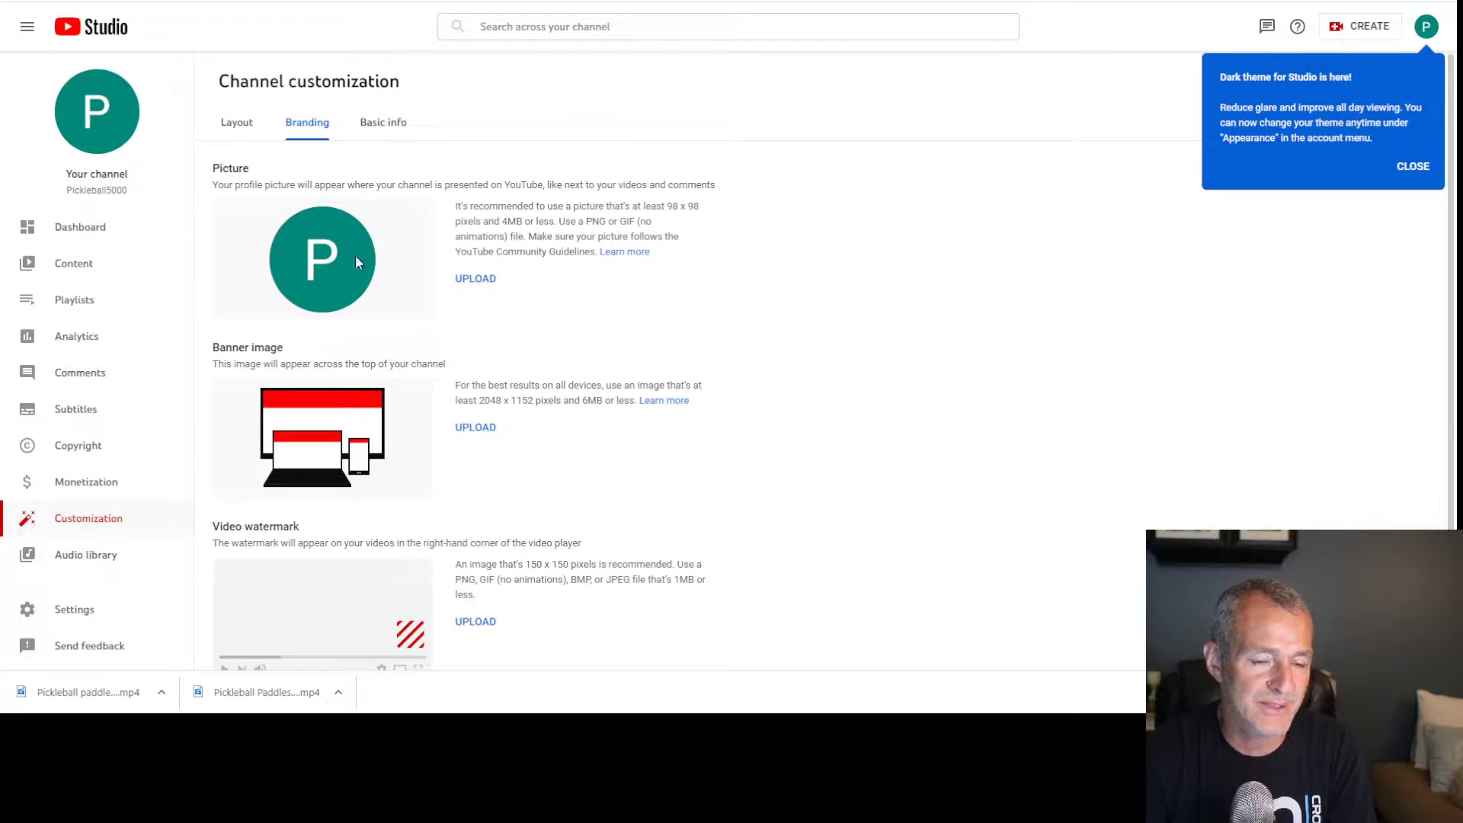
pyautogui.click(475, 282)
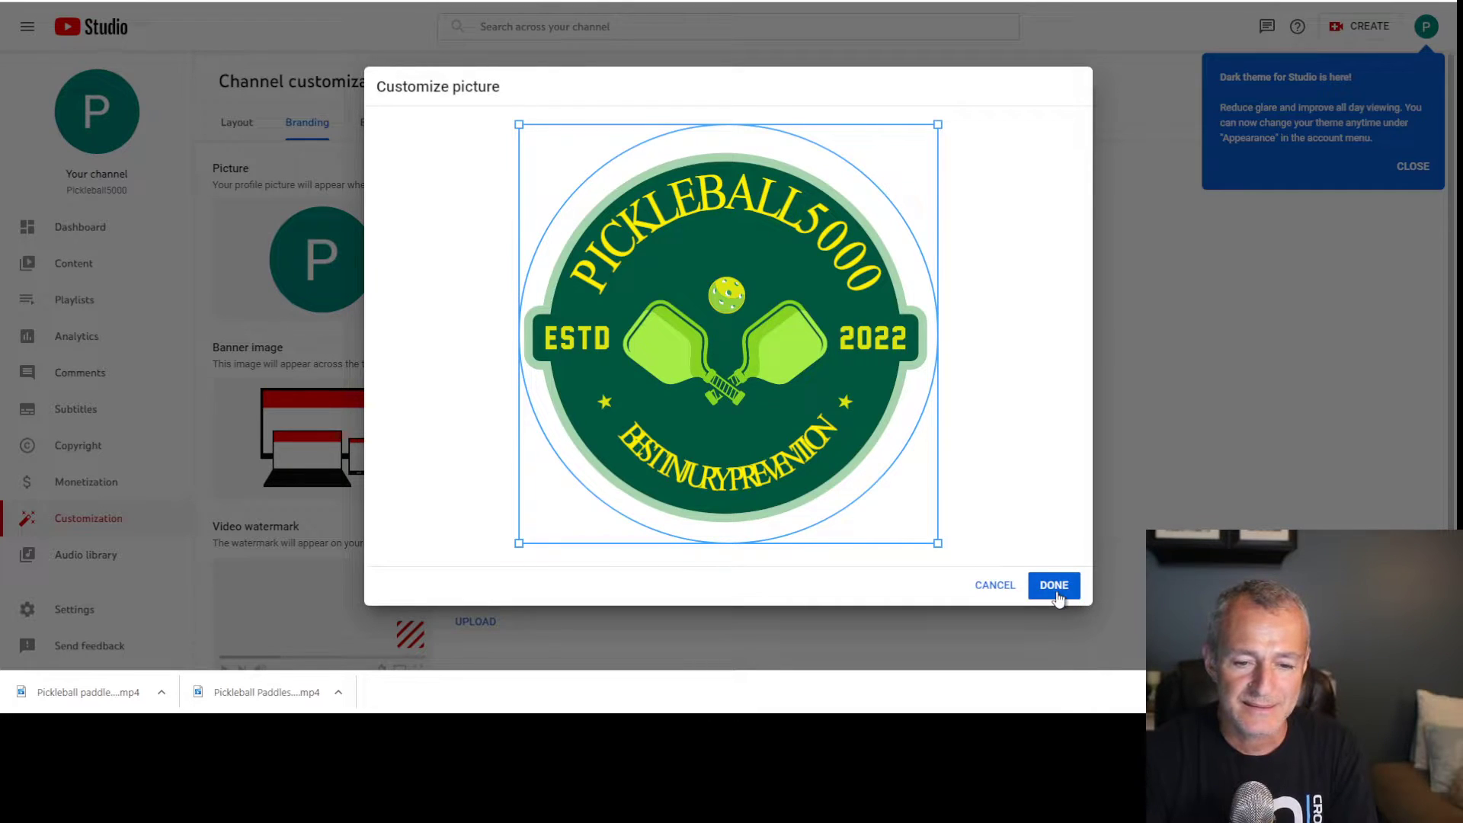
# Confirm the logo as profile picture, highlight the 2048 x 1152 banner size, and switch to Photoshop
pyautogui.click(1054, 585)
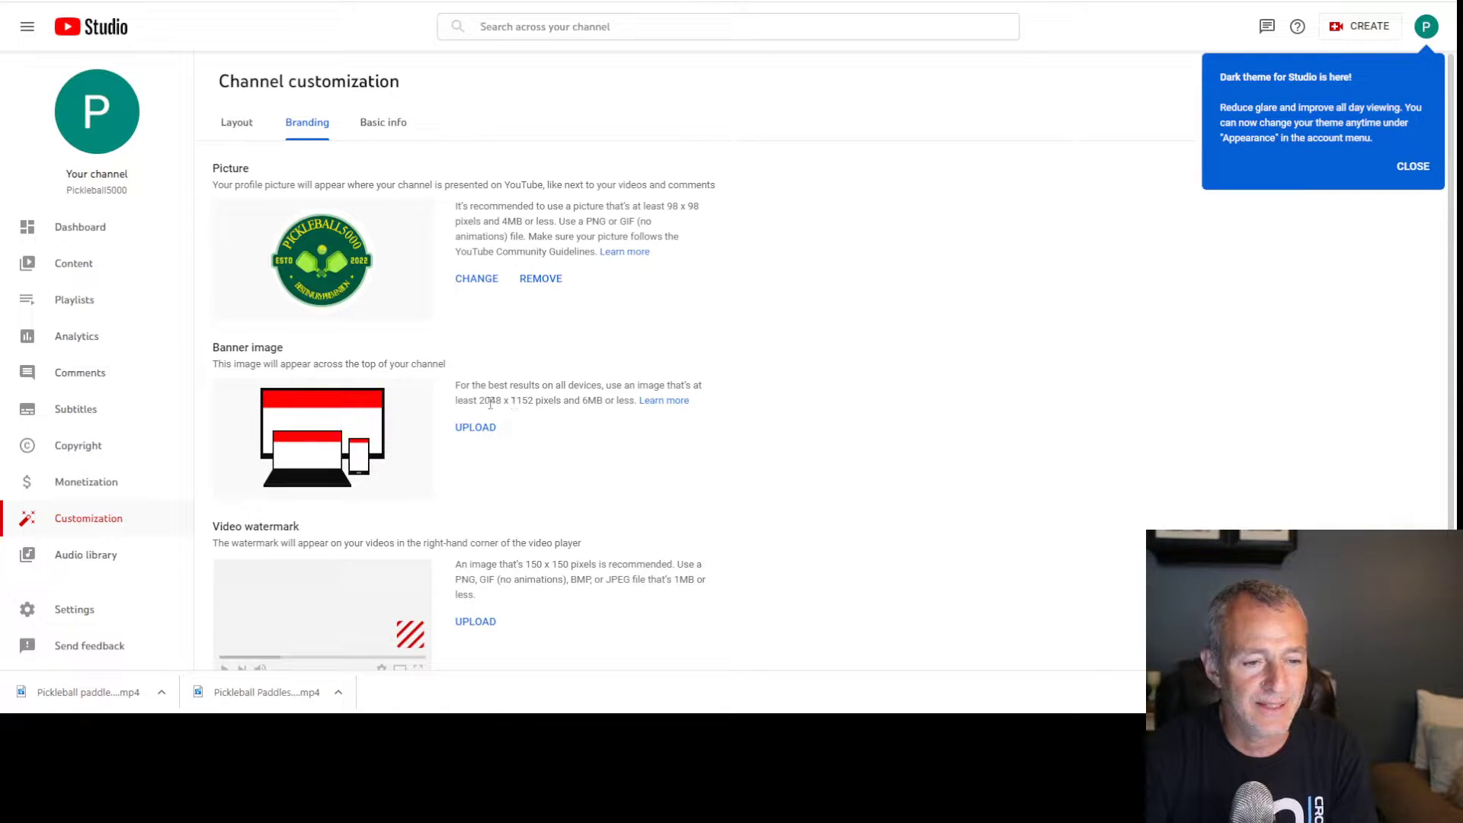
pyautogui.moveTo(481, 406); pyautogui.dragTo(535, 406)
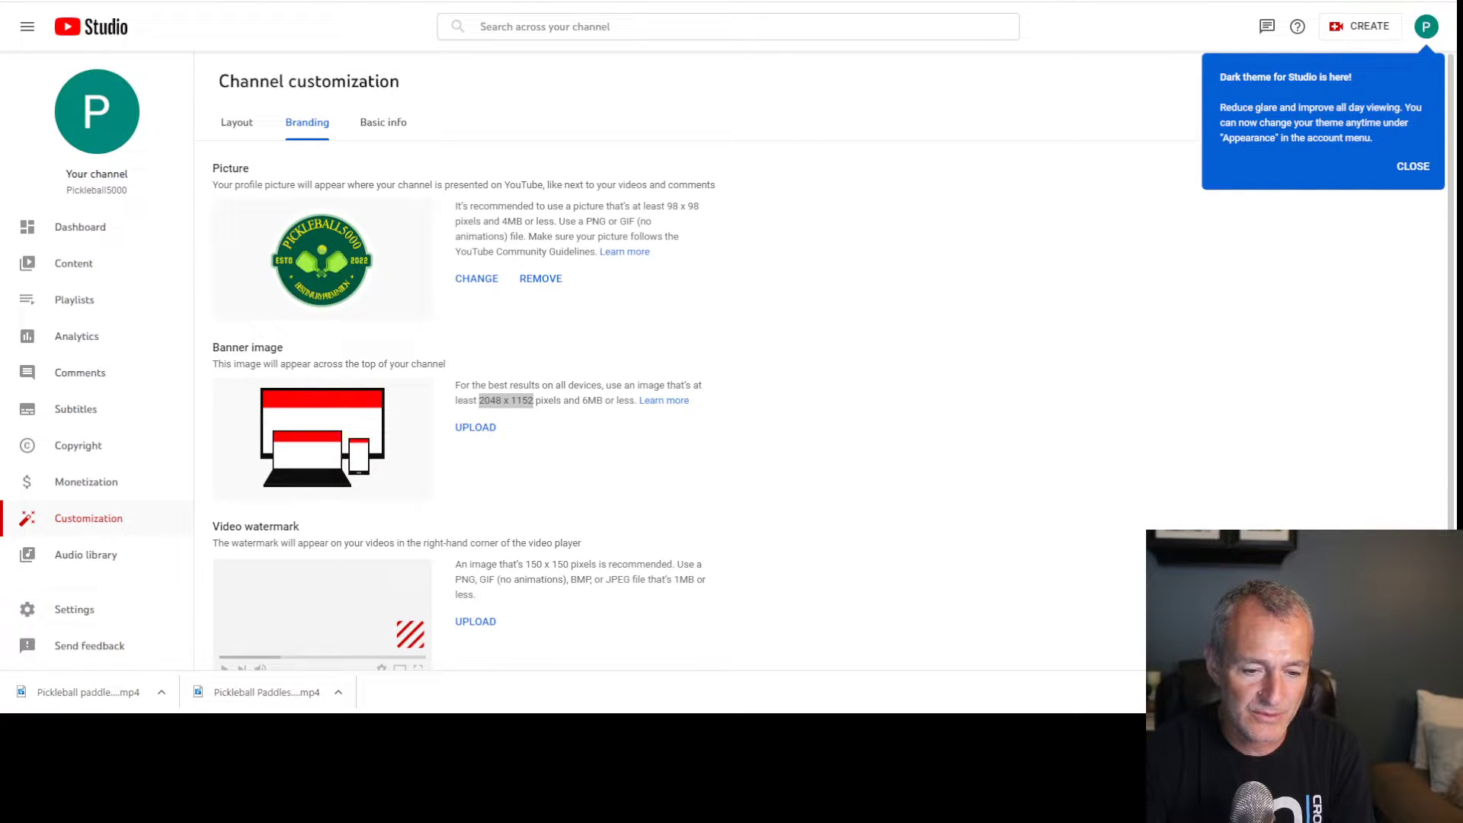
pyautogui.hotkey('alt', 'Tab')
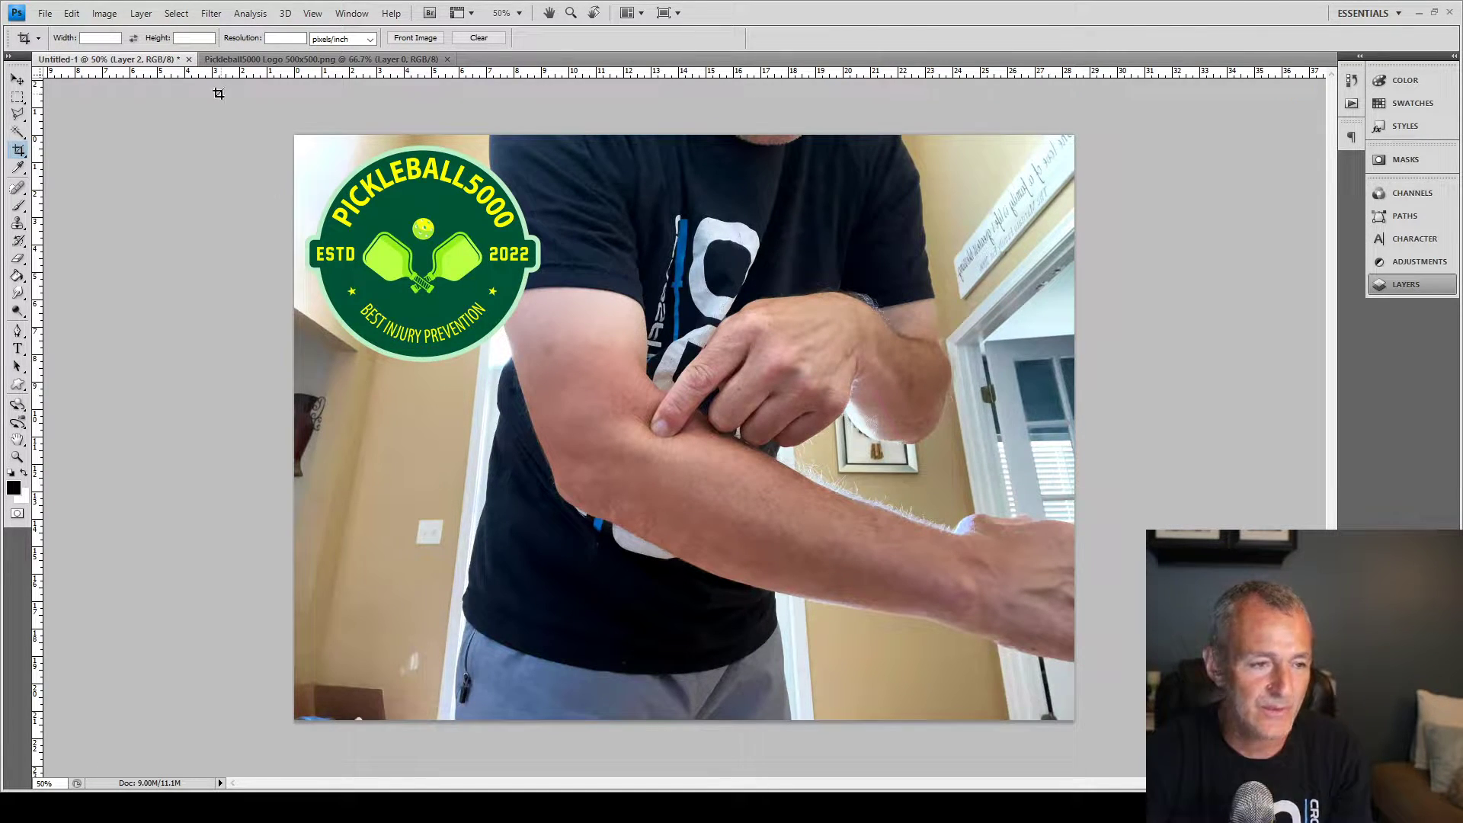
# Create a new wide transparent document, Untitled-2, for the banner
pyautogui.click(57, 31)
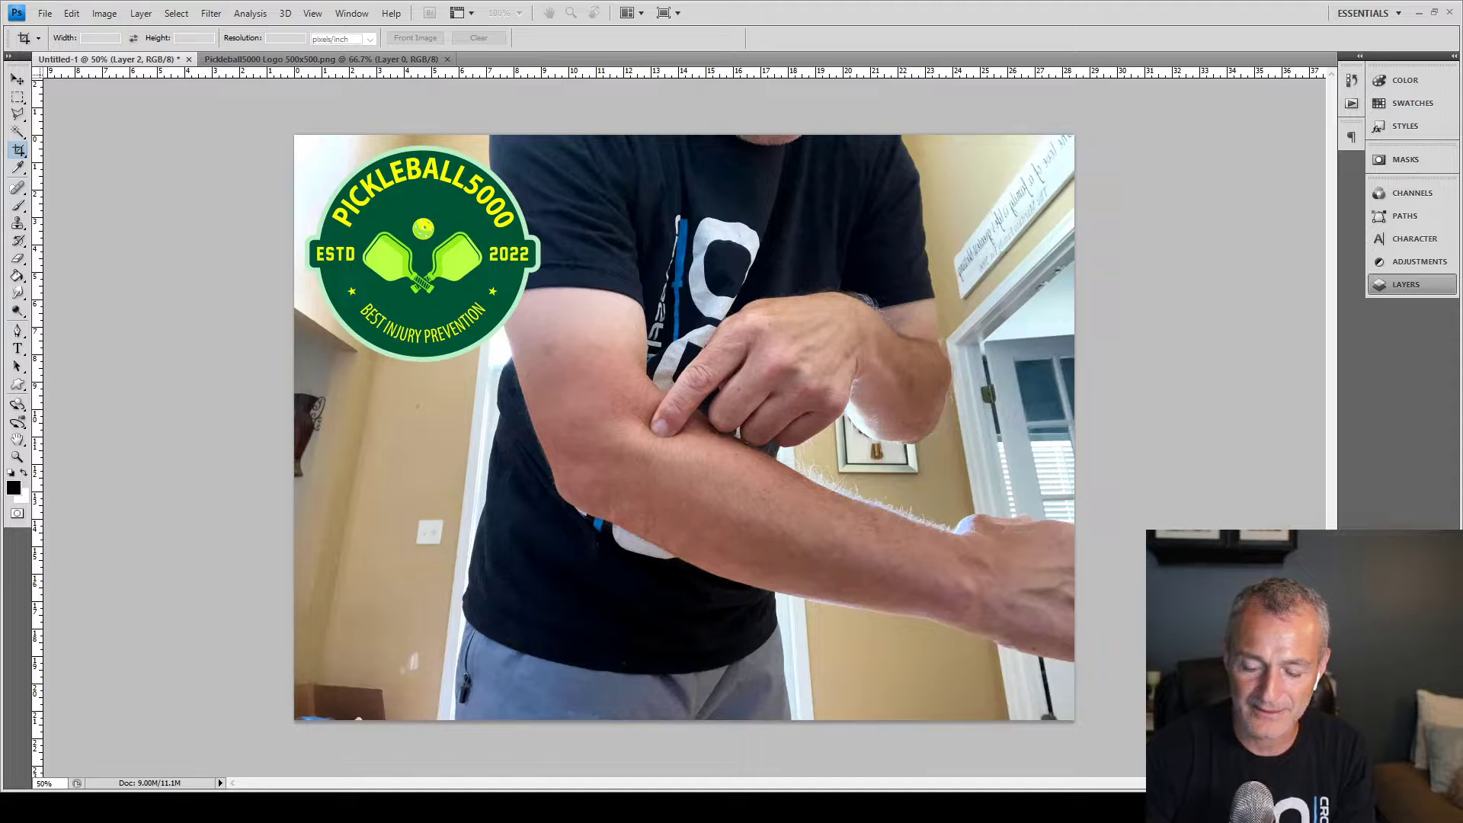
pyautogui.click(858, 207)
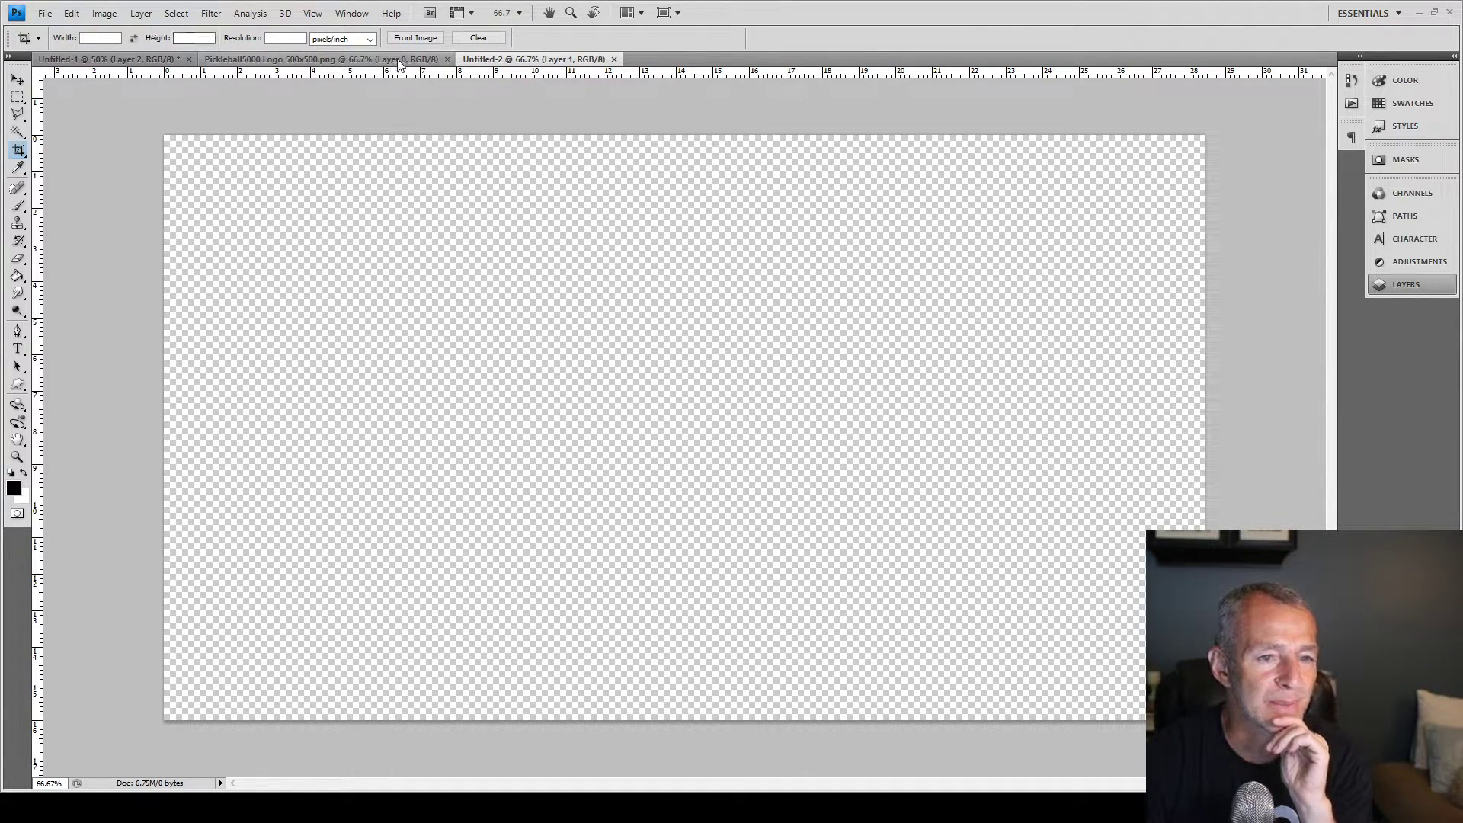
# Paste the Pickleball5000 logo into Untitled-2 and scale it to 40.9%, centred
pyautogui.click(349, 59)
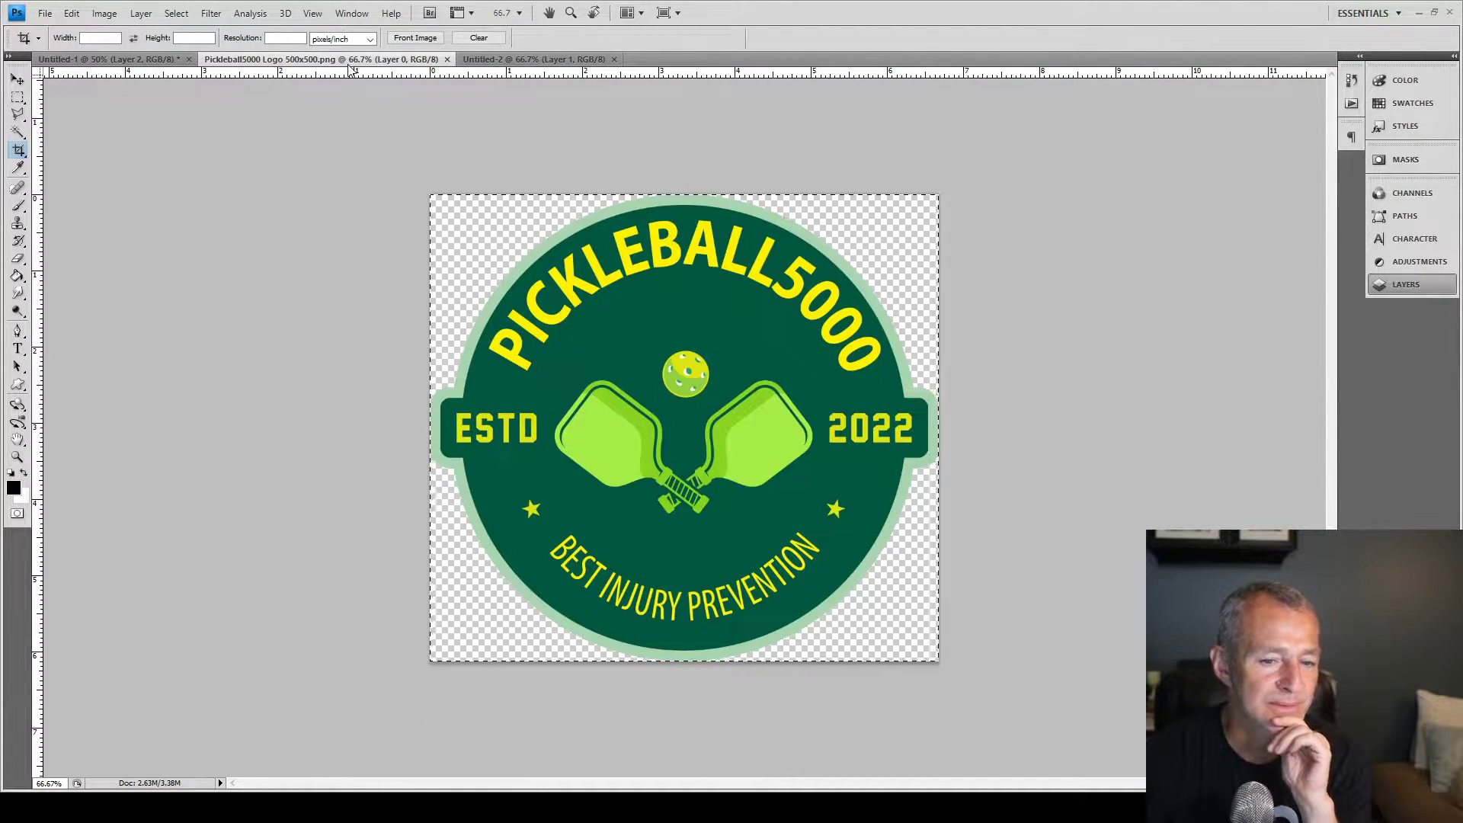
pyautogui.hotkey('ctrl', 'c')
pyautogui.click(533, 59)
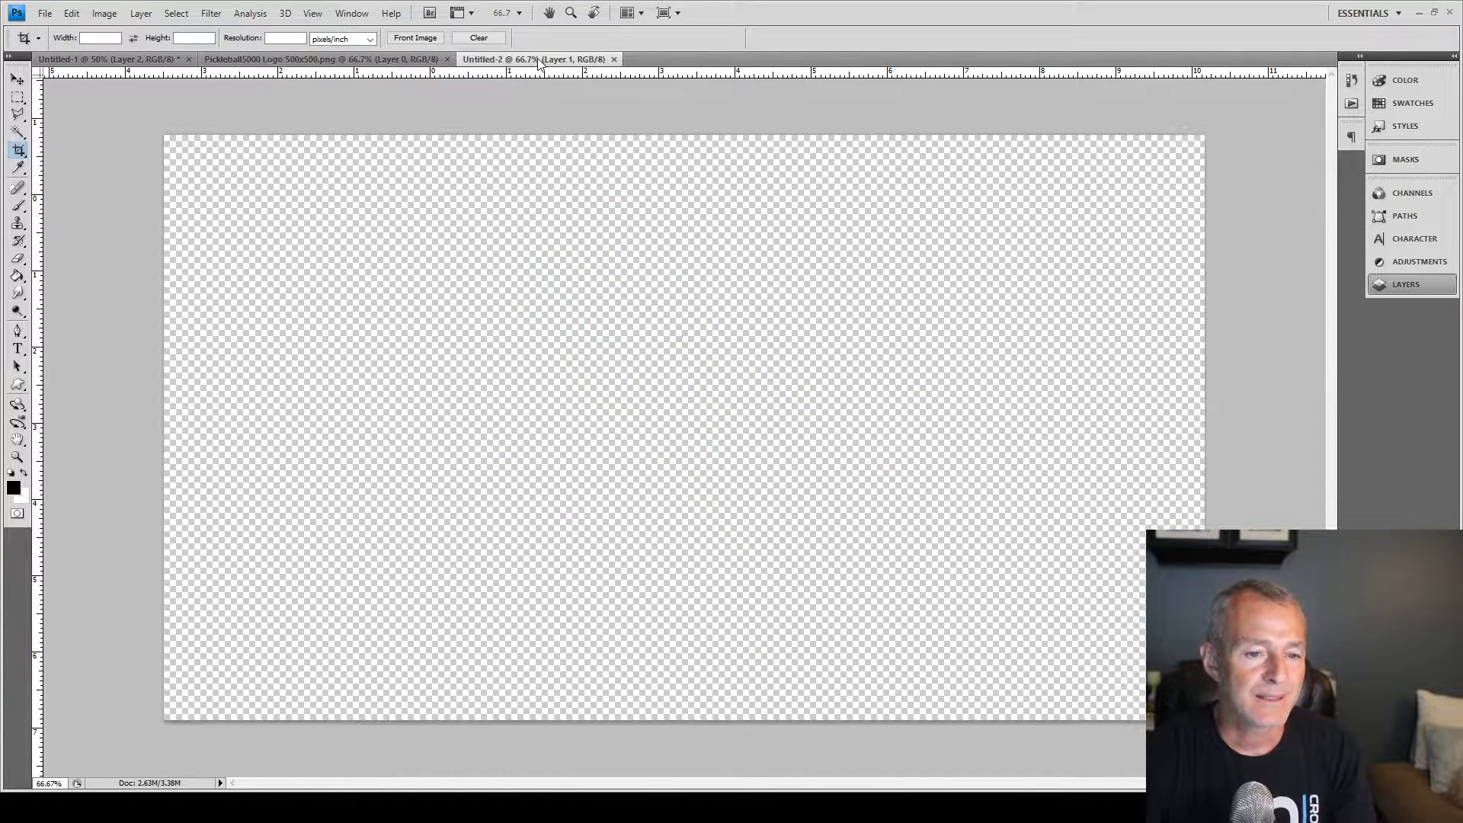
pyautogui.hotkey('ctrl', 'v')
pyautogui.hotkey('ctrl', 't')
pyautogui.moveTo(943, 194); pyautogui.dragTo(823, 359)
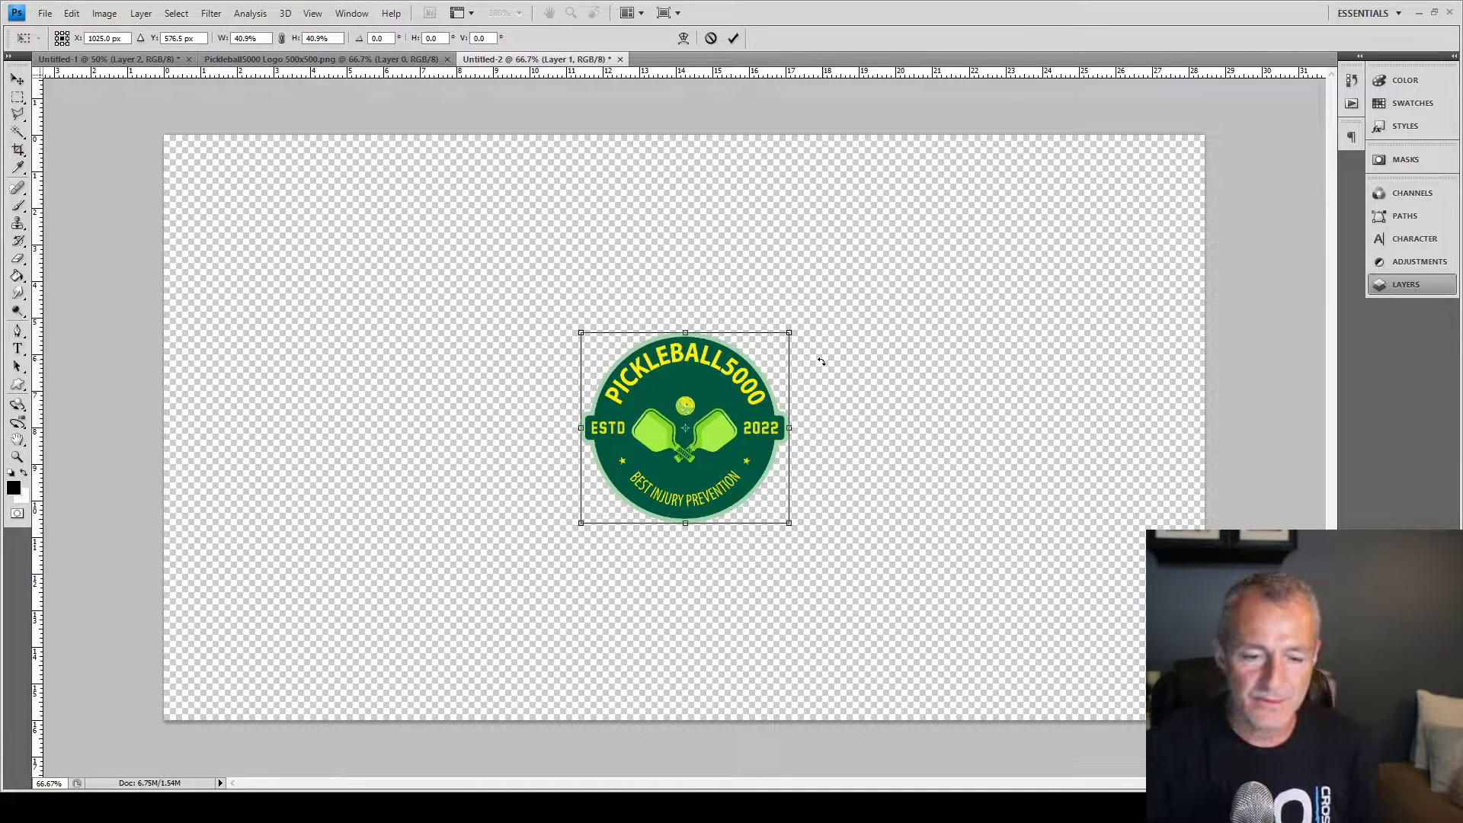
pyautogui.press('c')
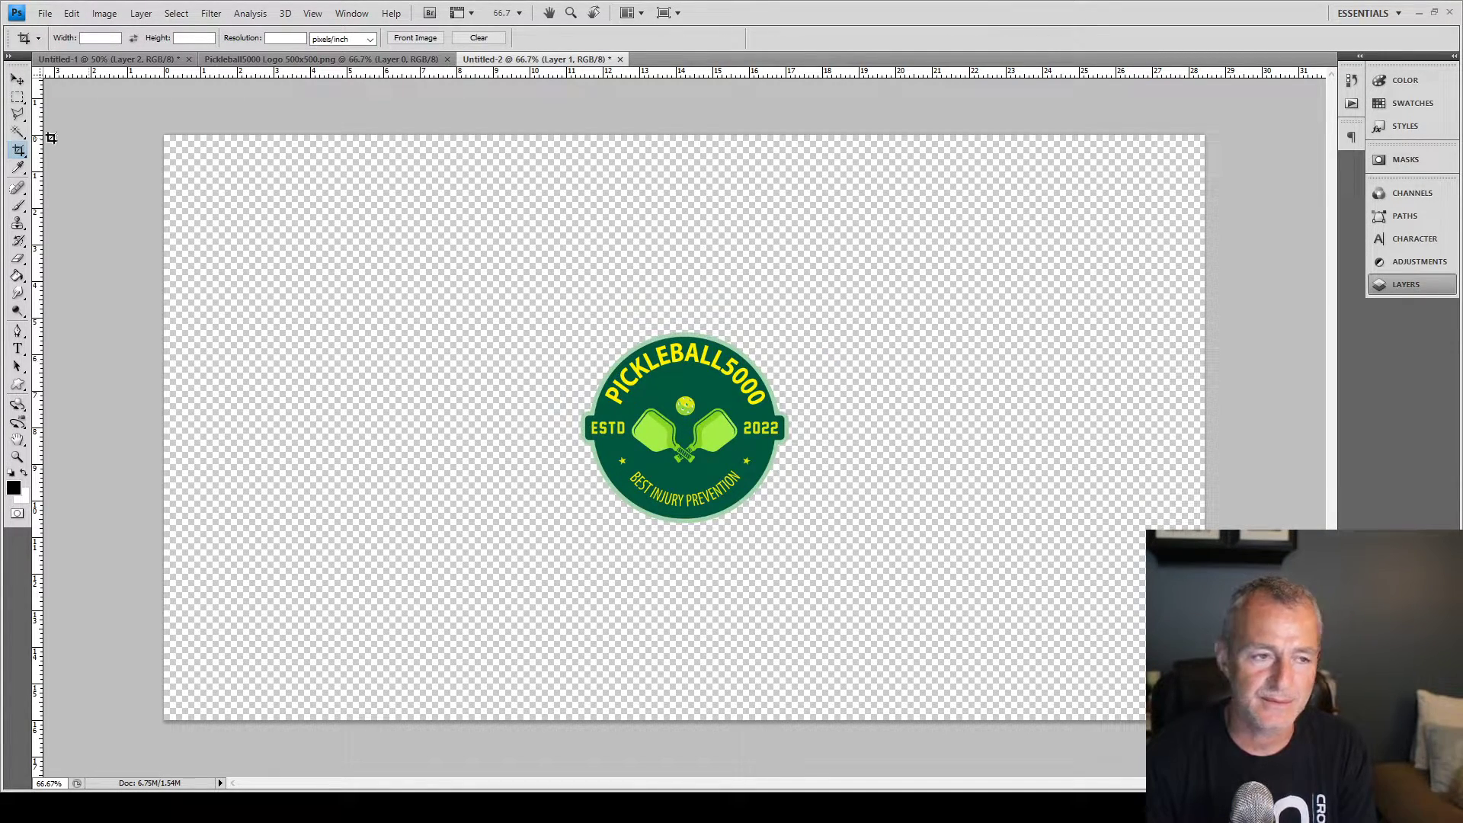
# Export the banner image with Save for Web
pyautogui.click(38, 14)
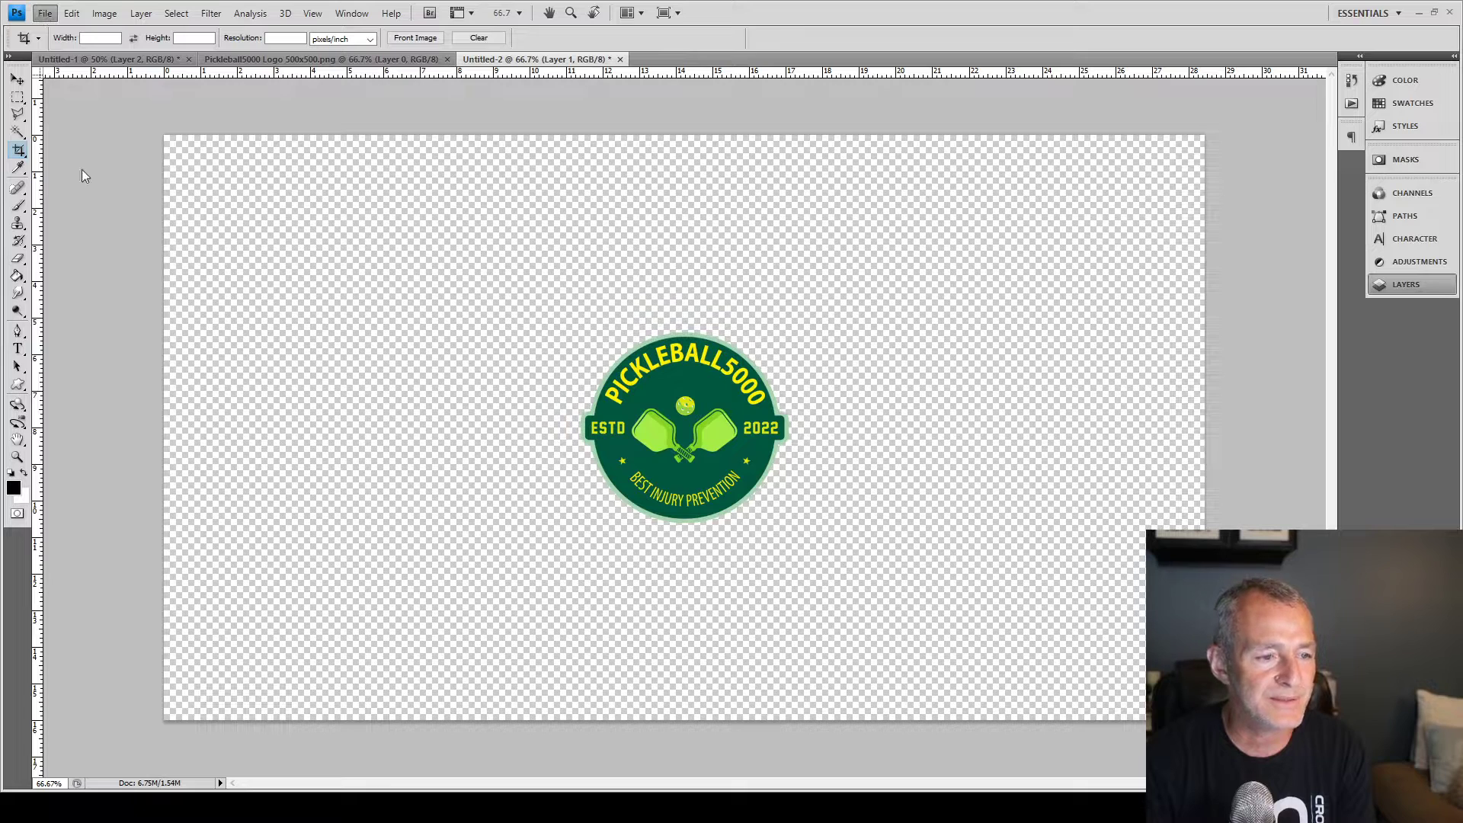
pyautogui.click(142, 221)
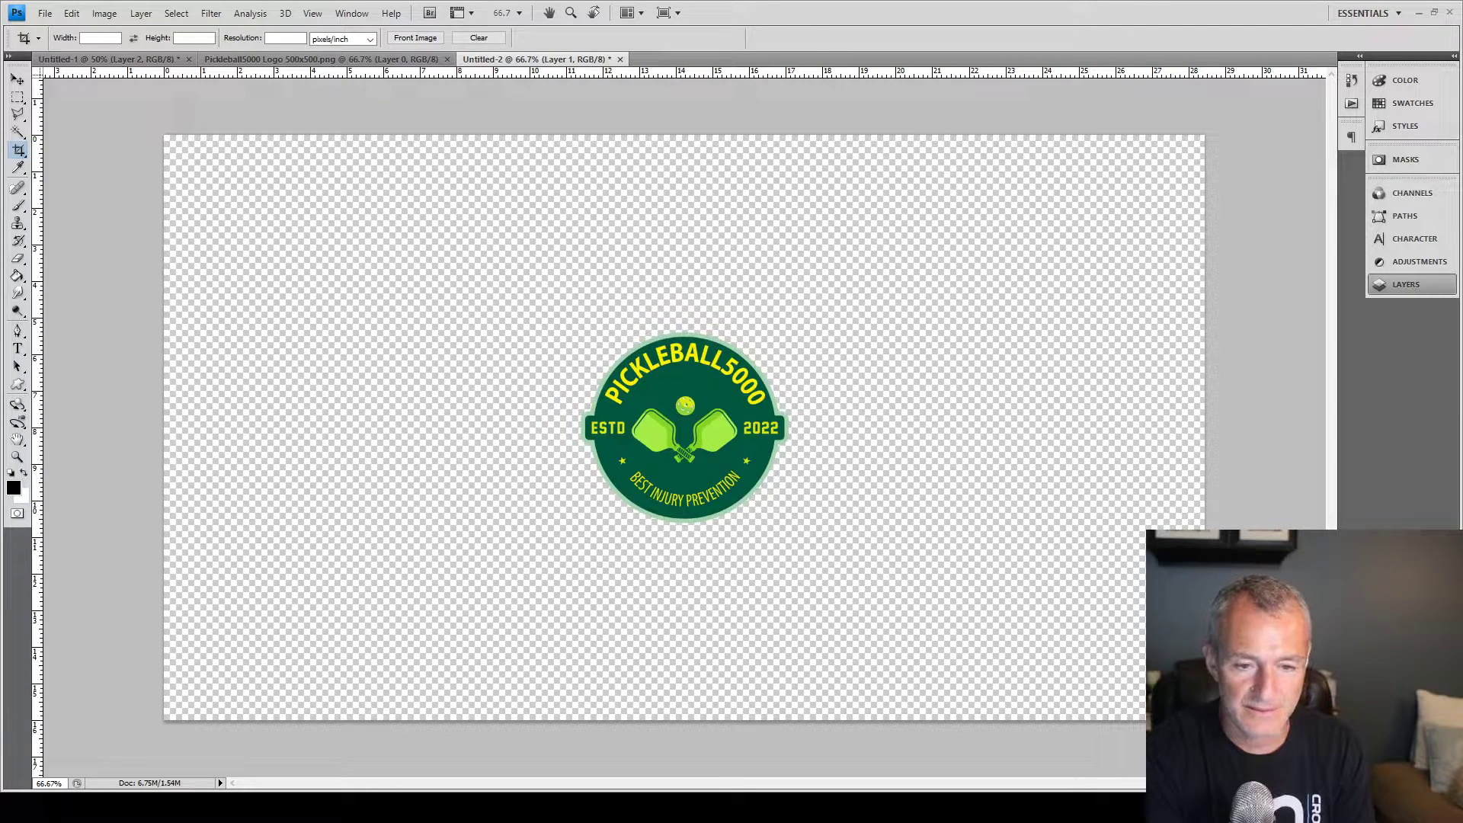
pyautogui.hotkey('ctrl', 'alt', 'shift', 's')
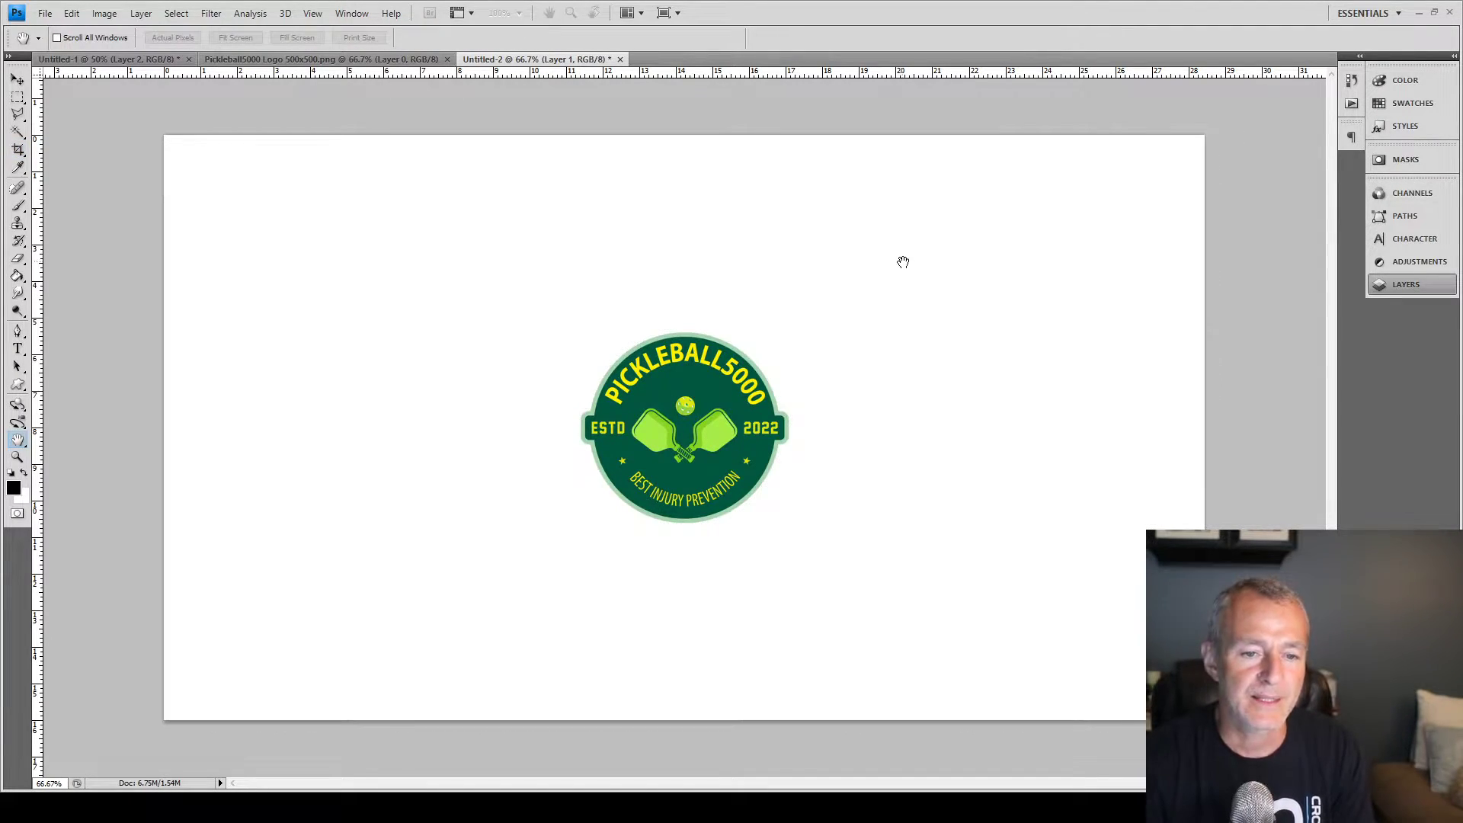
pyautogui.click(812, 233)
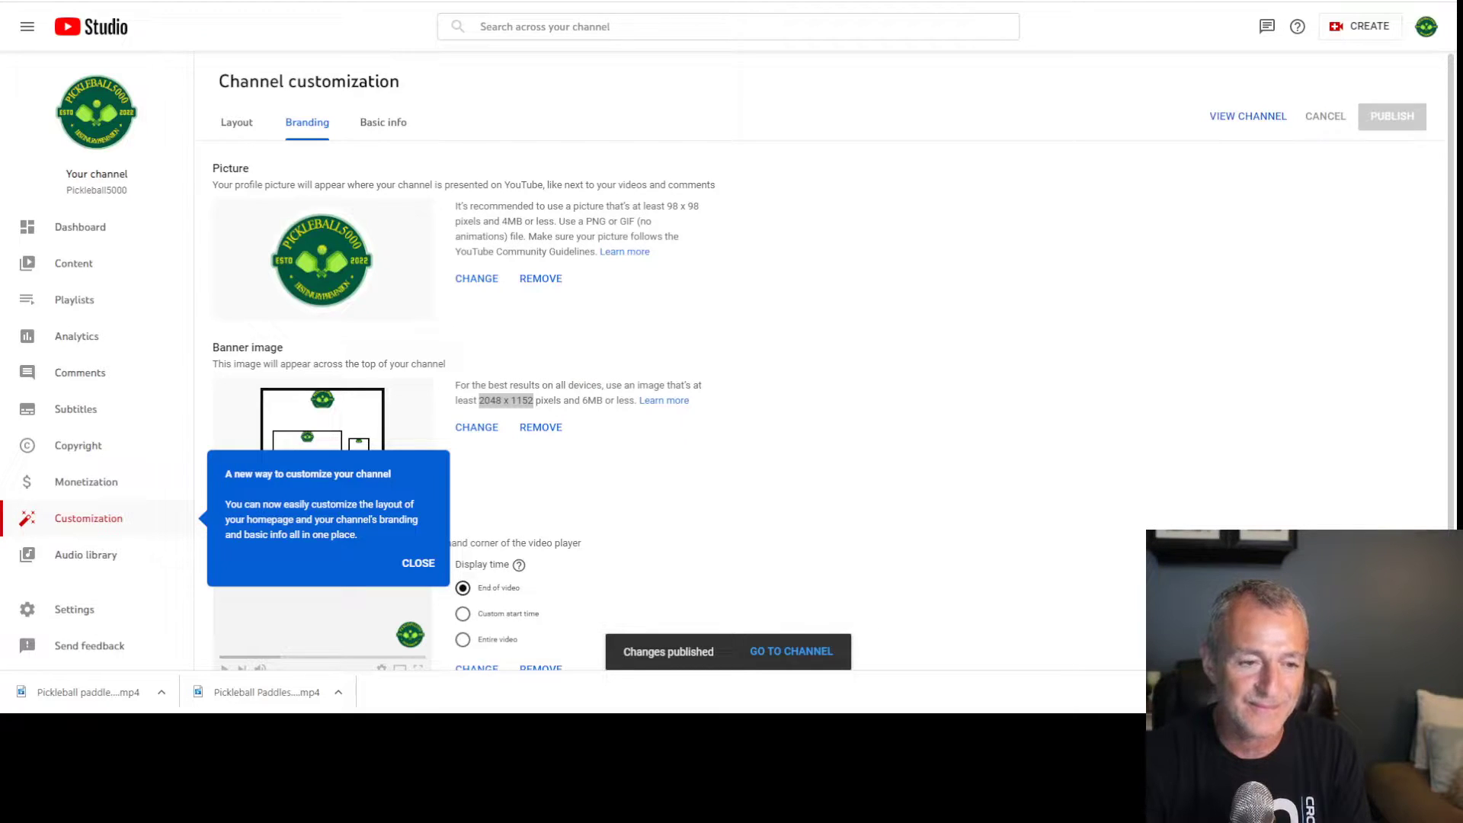
# Read through the Branding page's banner image and video watermark descriptions
pyautogui.click(1356, 325)
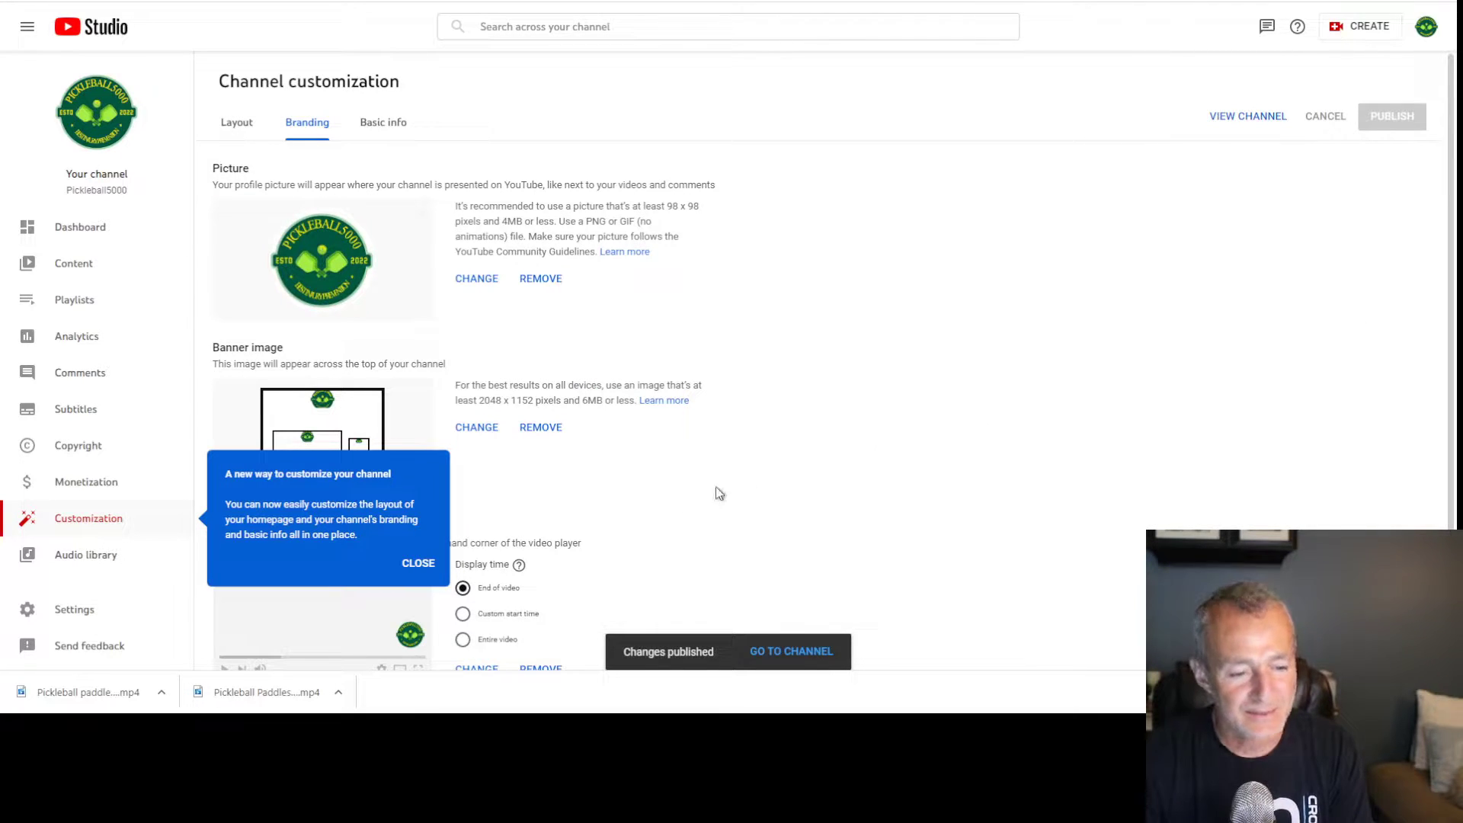
pyautogui.click(419, 563)
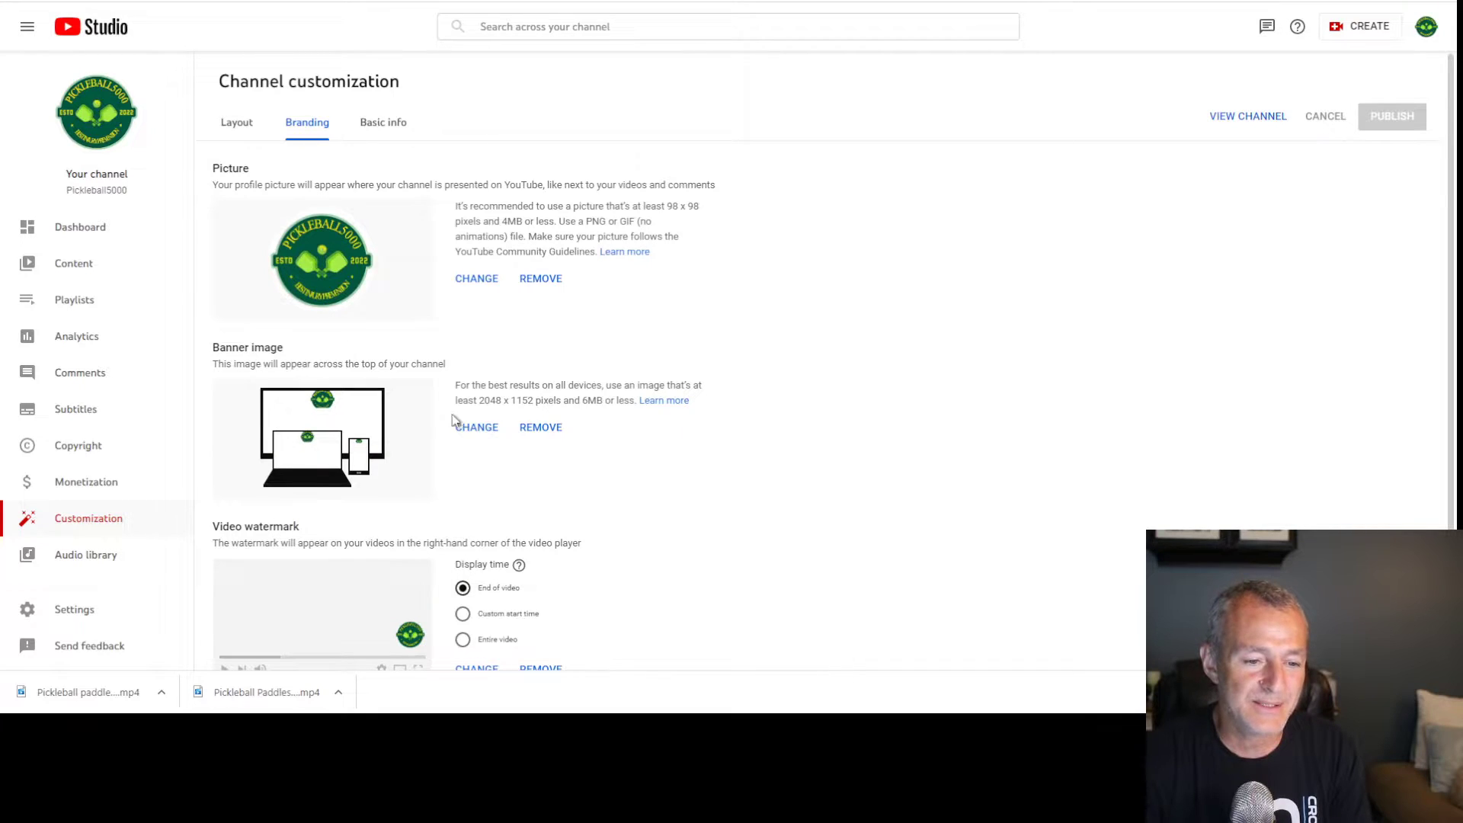
pyautogui.moveTo(214, 349); pyautogui.dragTo(451, 366)
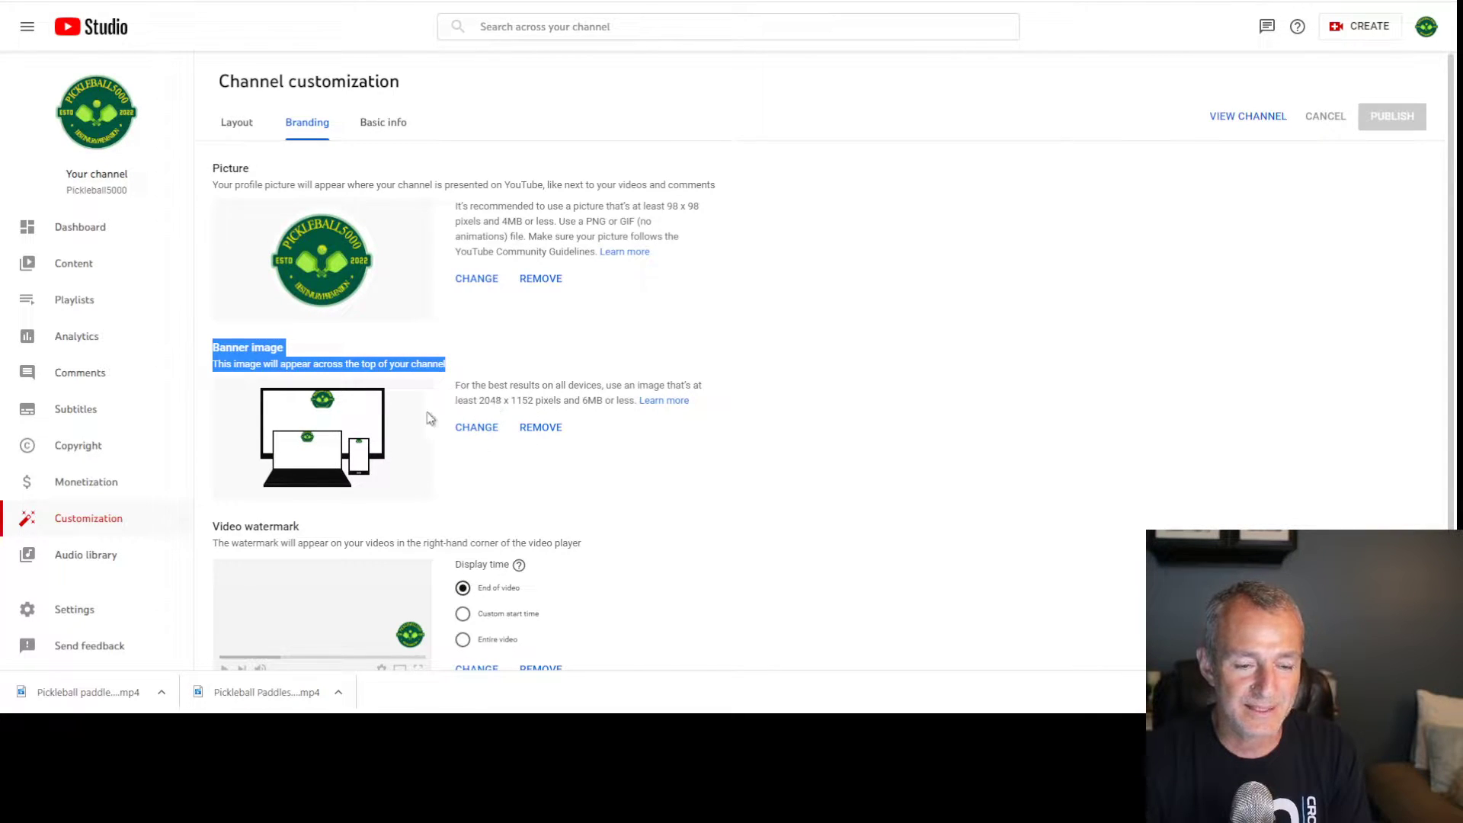
pyautogui.moveTo(457, 384); pyautogui.dragTo(508, 403)
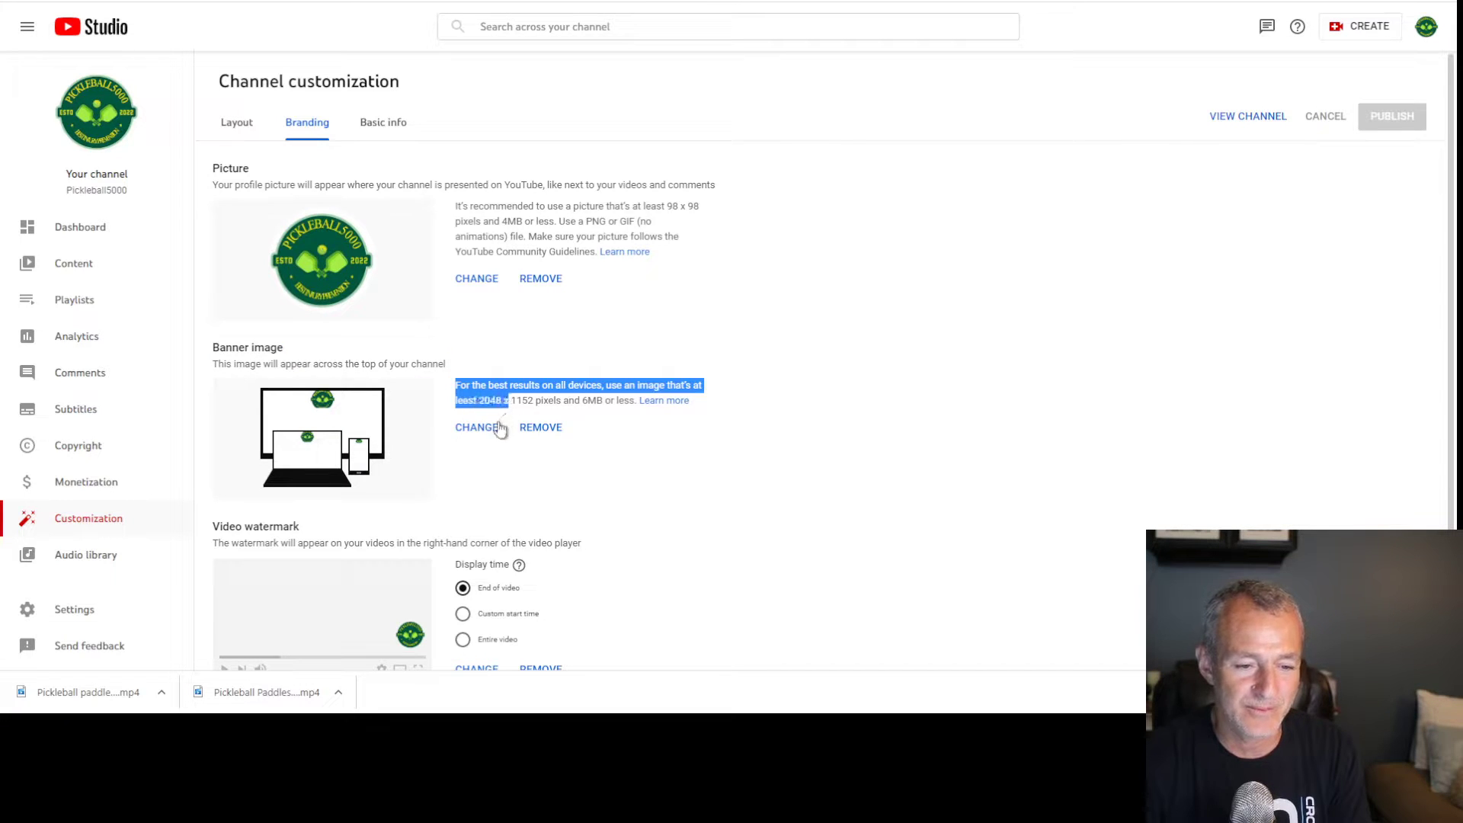
pyautogui.click(488, 405)
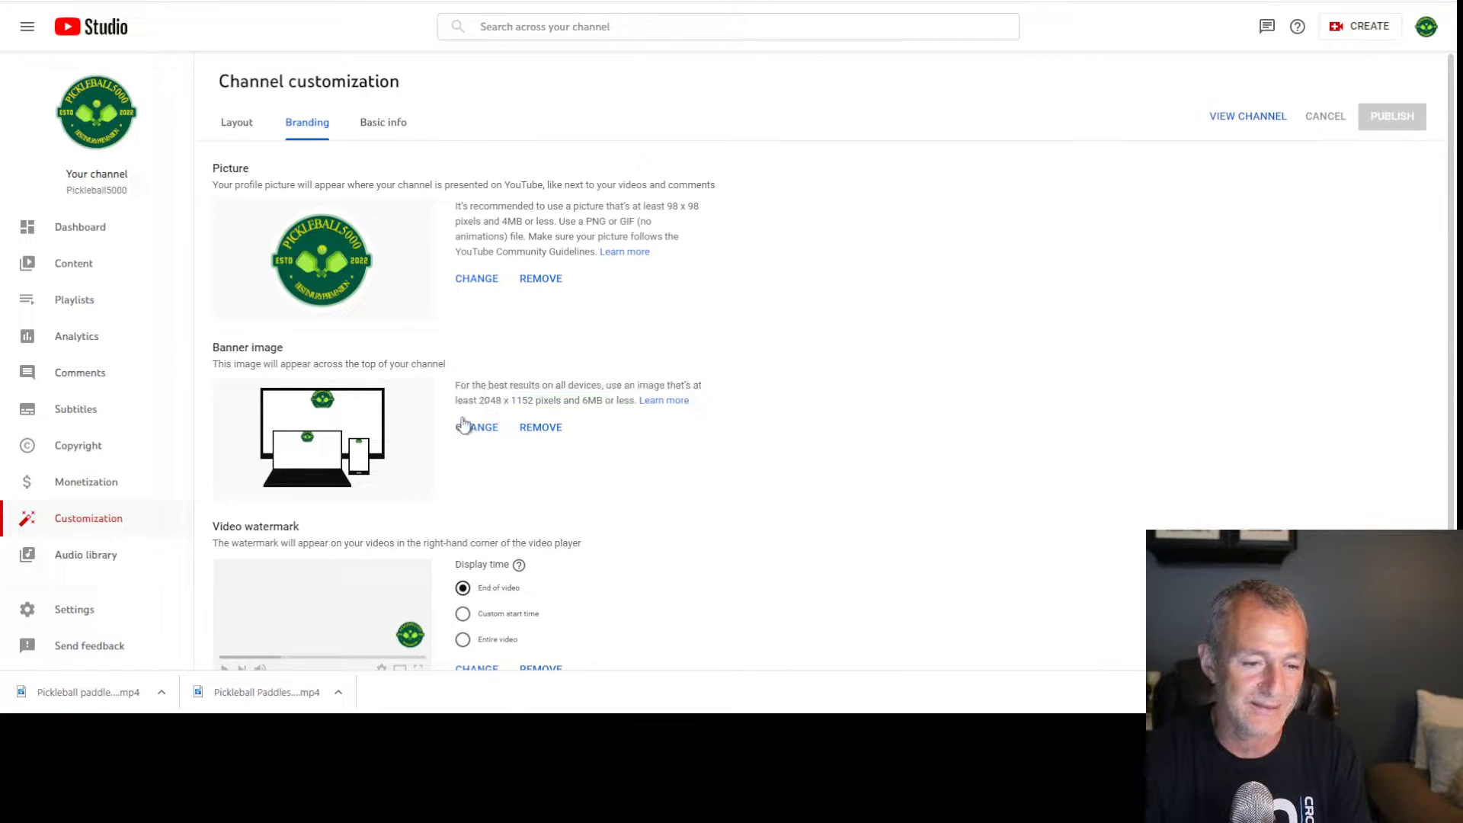
pyautogui.scroll(-1, 534, 457)
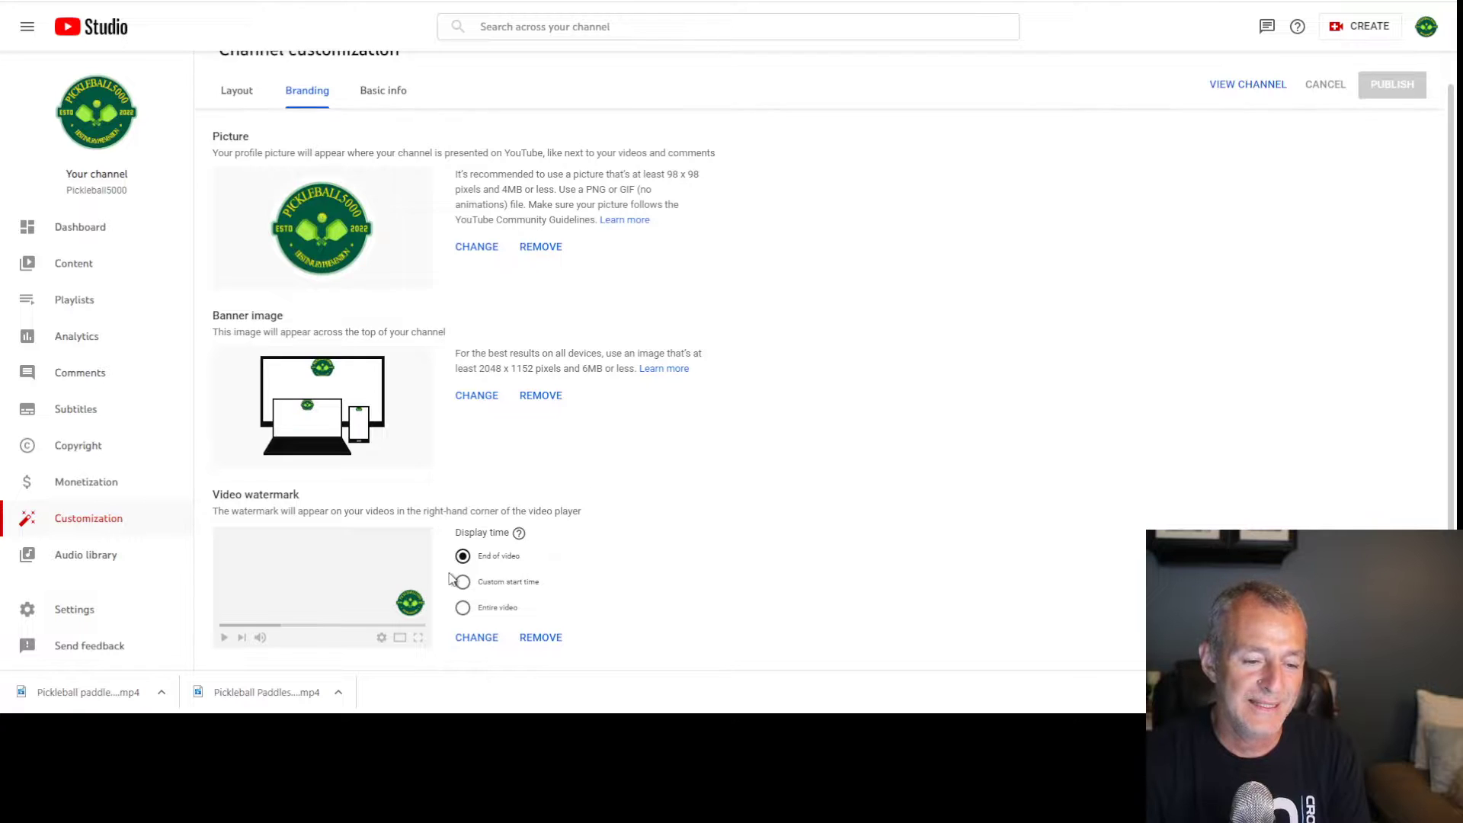
pyautogui.moveTo(211, 491); pyautogui.dragTo(536, 511)
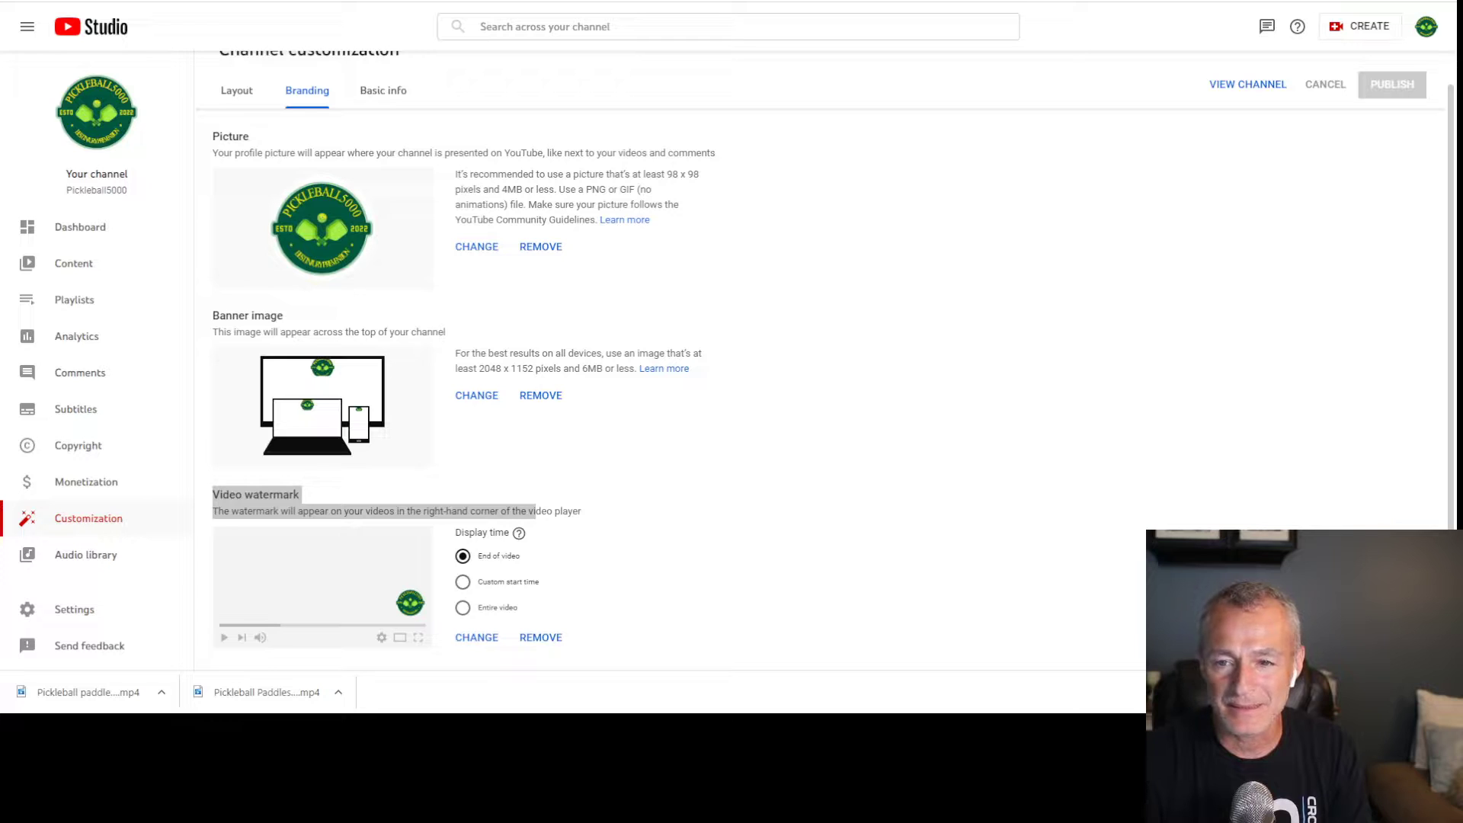
pyautogui.click(1376, 284)
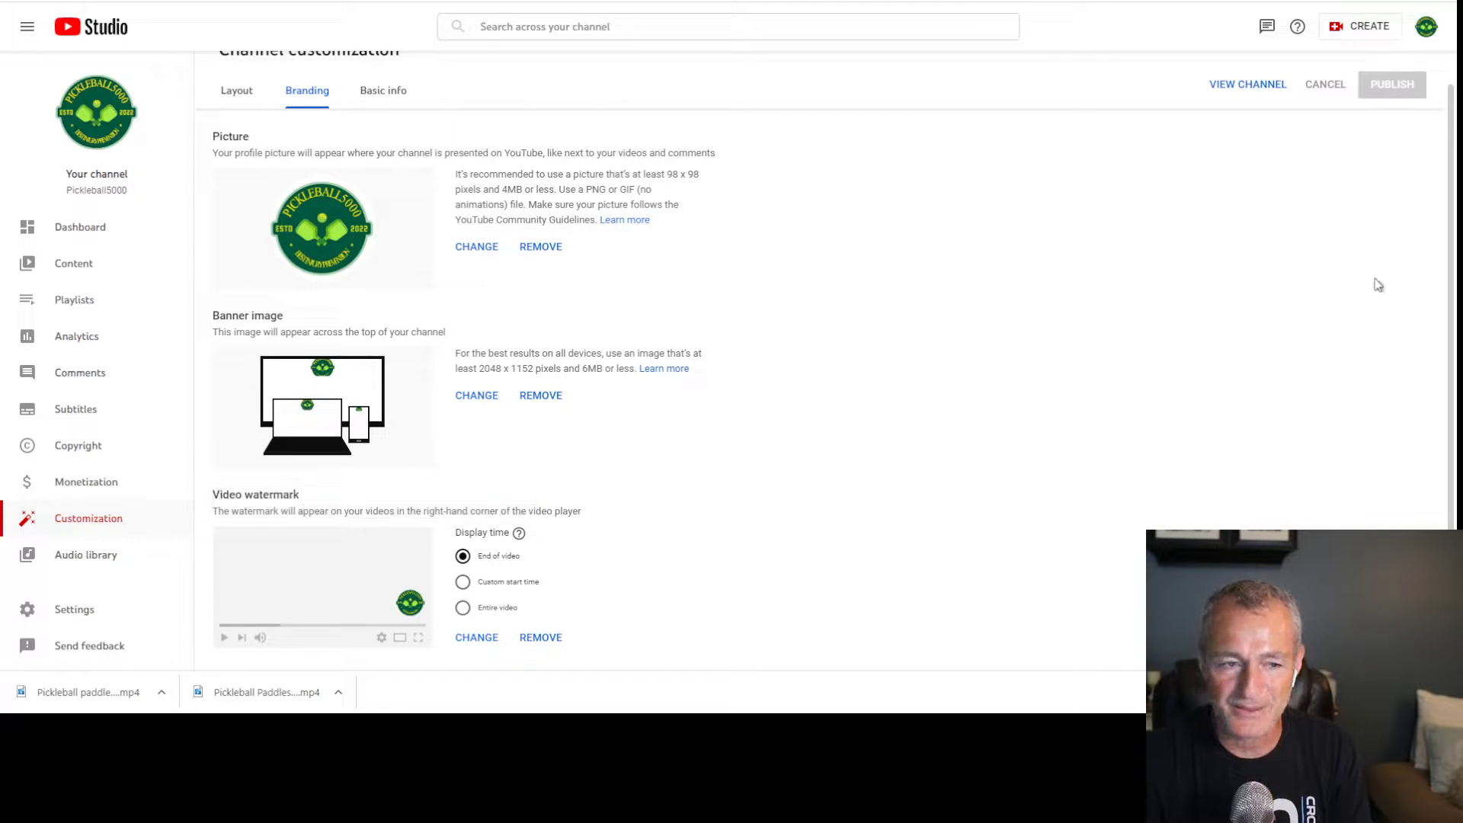
# Open the public Pickleball5000 channel page to preview the new banner
pyautogui.click(1229, 87)
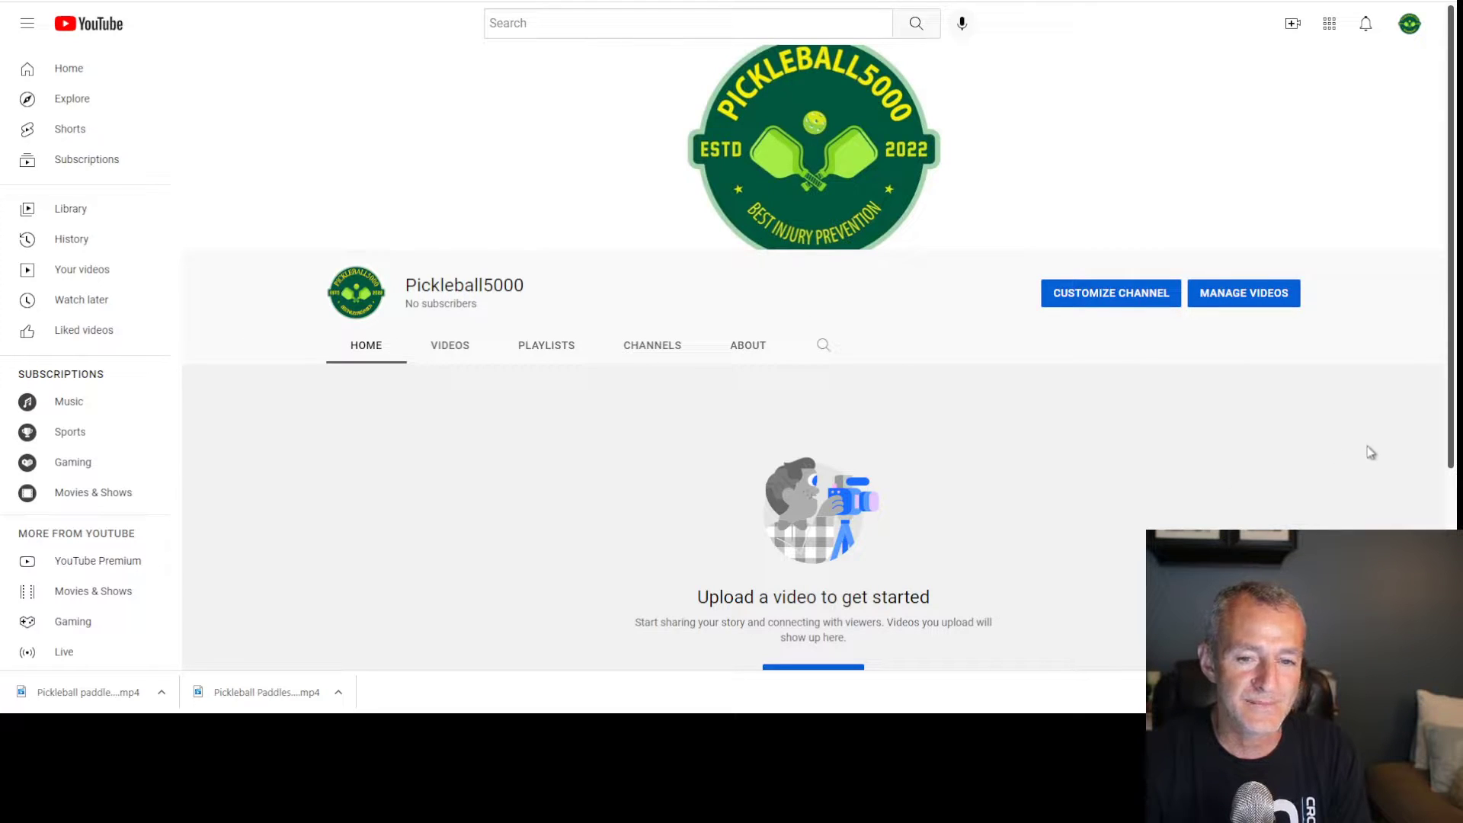
pyautogui.scroll(-2, 876, 228)
pyautogui.scroll(2, 826, 121)
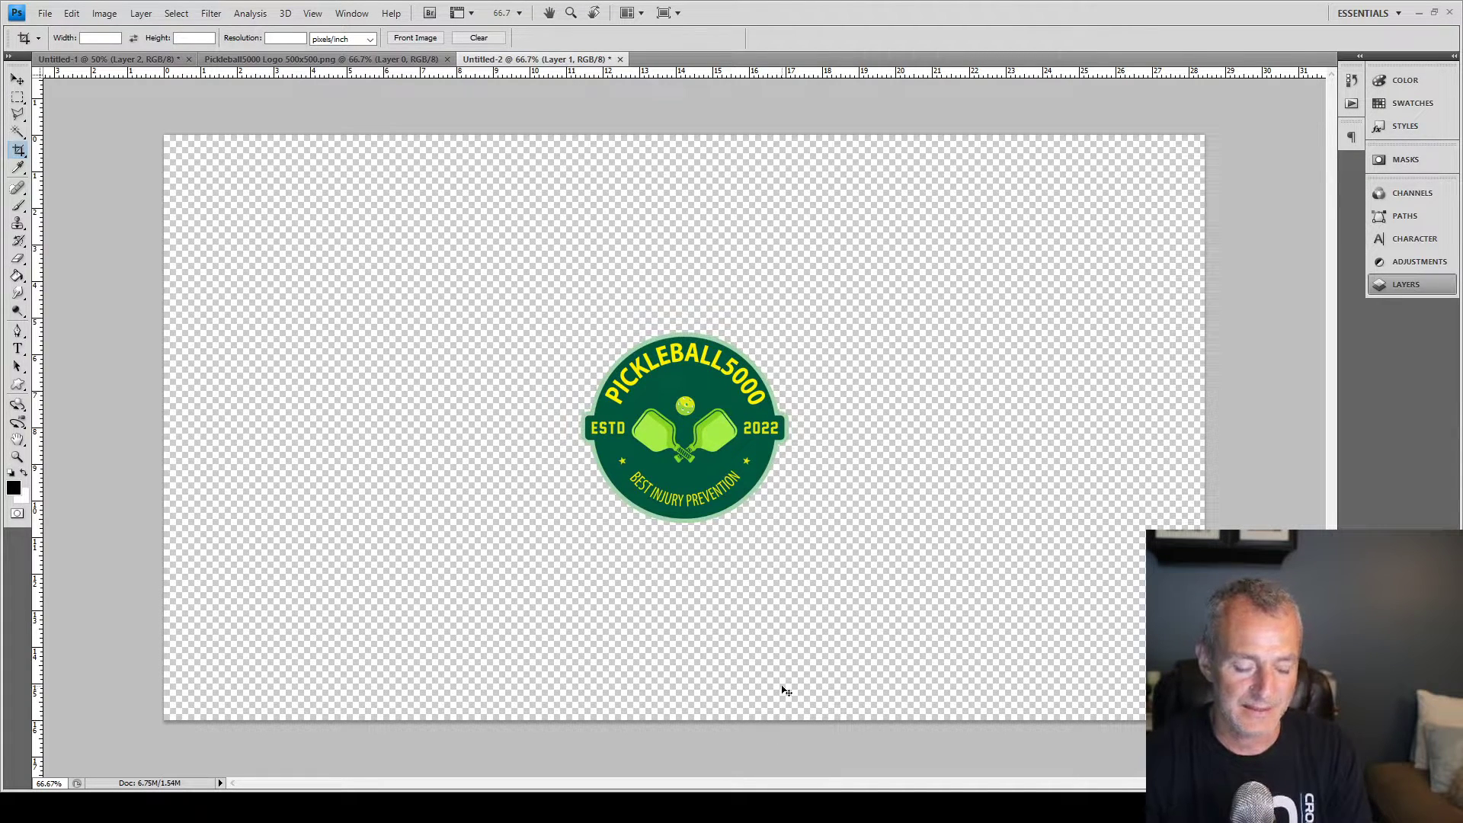
# Scale the centred logo to 80.9% and save the banner image file
pyautogui.hotkey('ctrl', 't')
pyautogui.moveTo(788, 330); pyautogui.dragTo(777, 357)
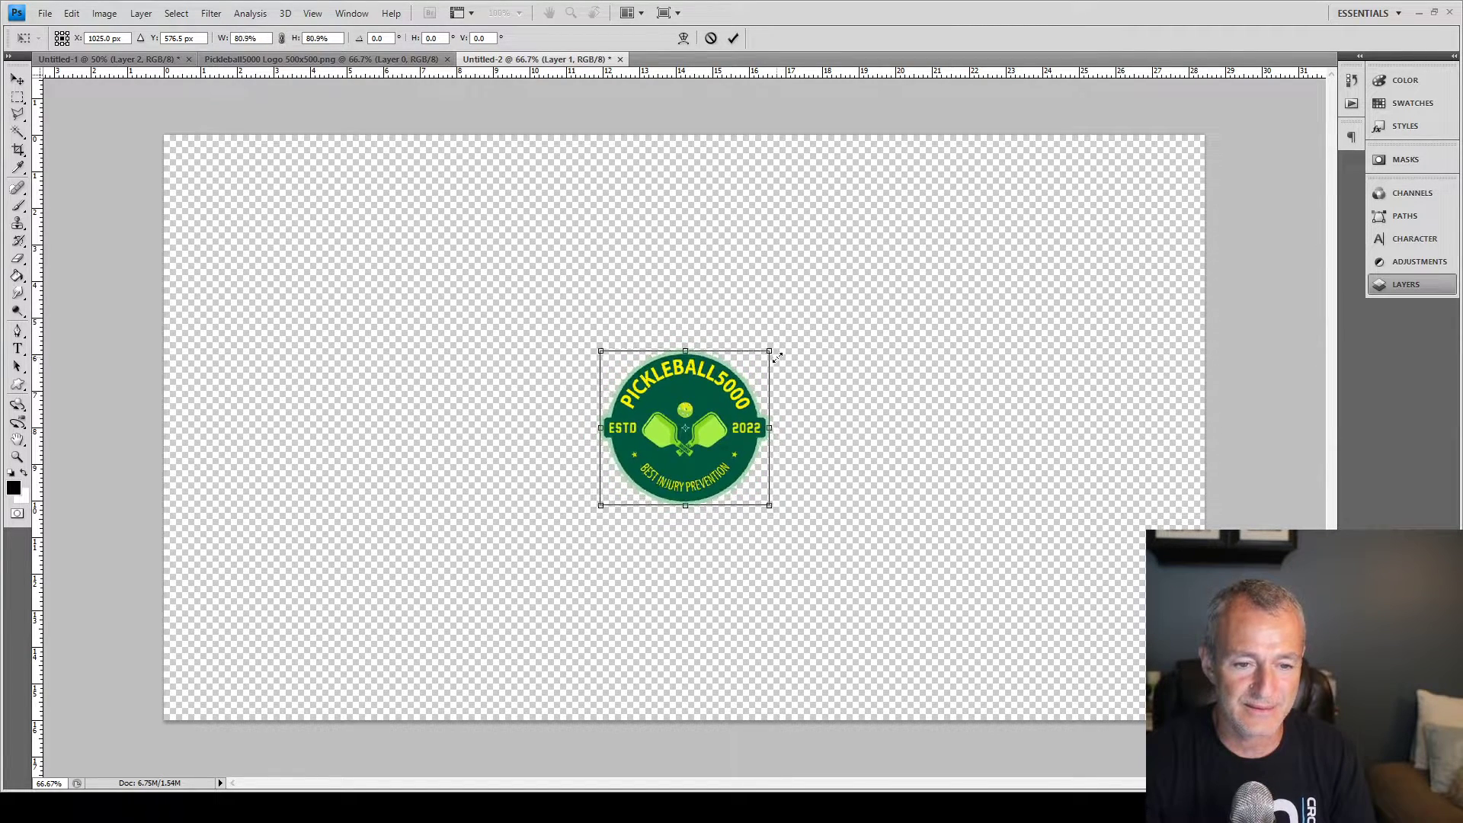
pyautogui.press('c')
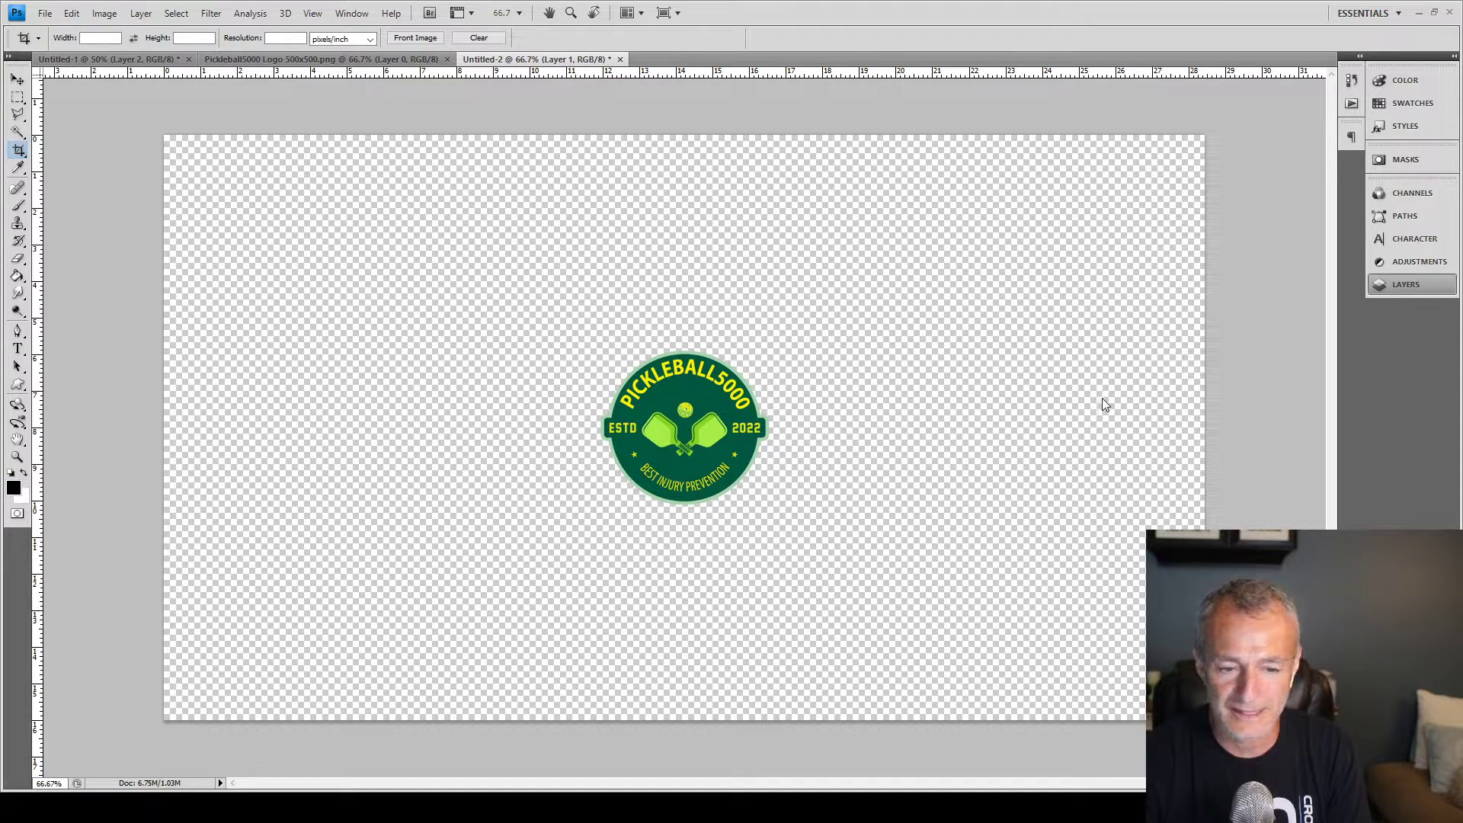
pyautogui.click(1062, 400)
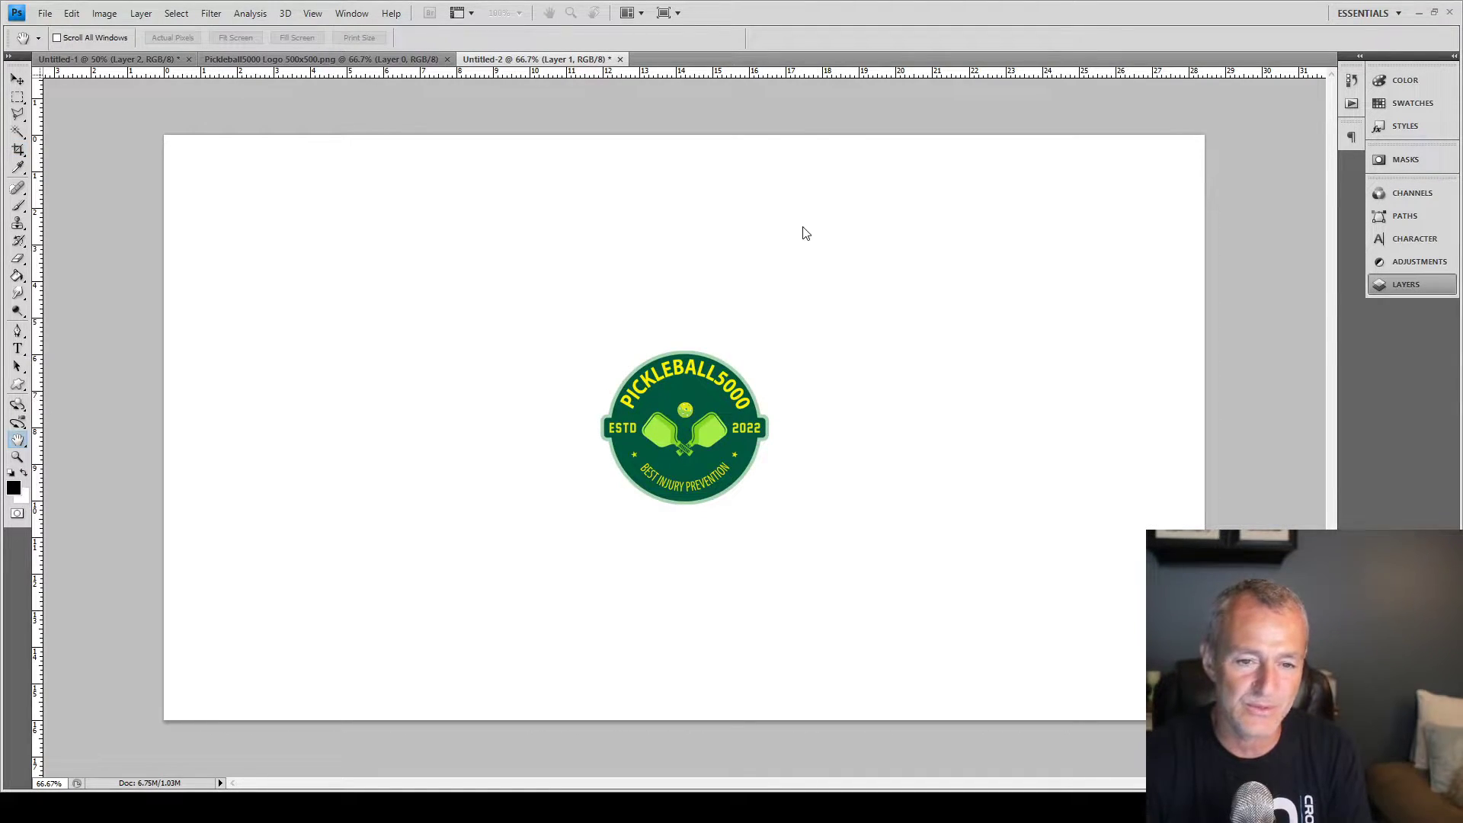
pyautogui.click(812, 225)
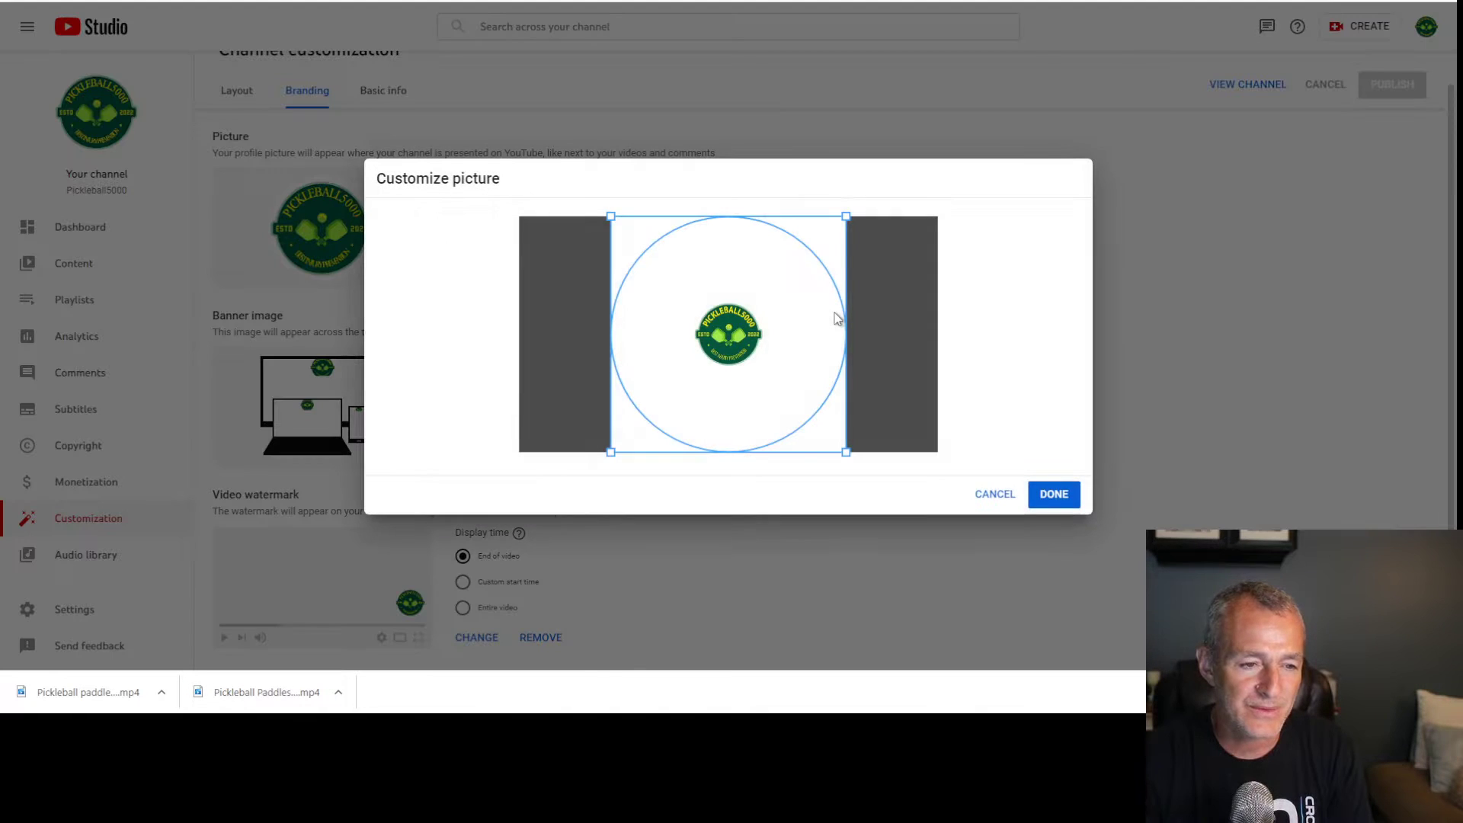
# Accept the smaller-logo profile picture, publish it, and check it on the channel page
pyautogui.click(1064, 495)
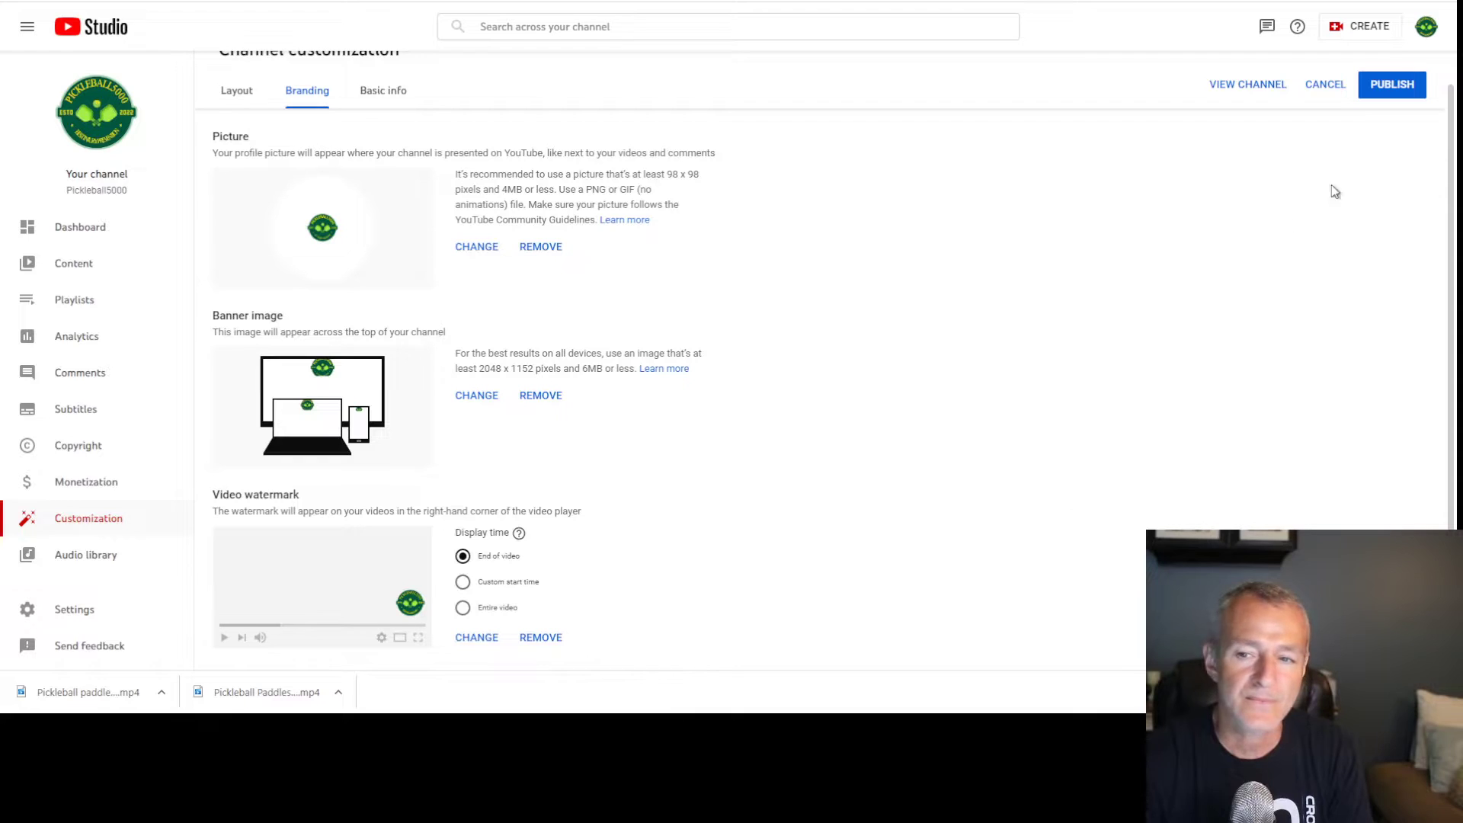
pyautogui.click(1394, 86)
pyautogui.click(1274, 87)
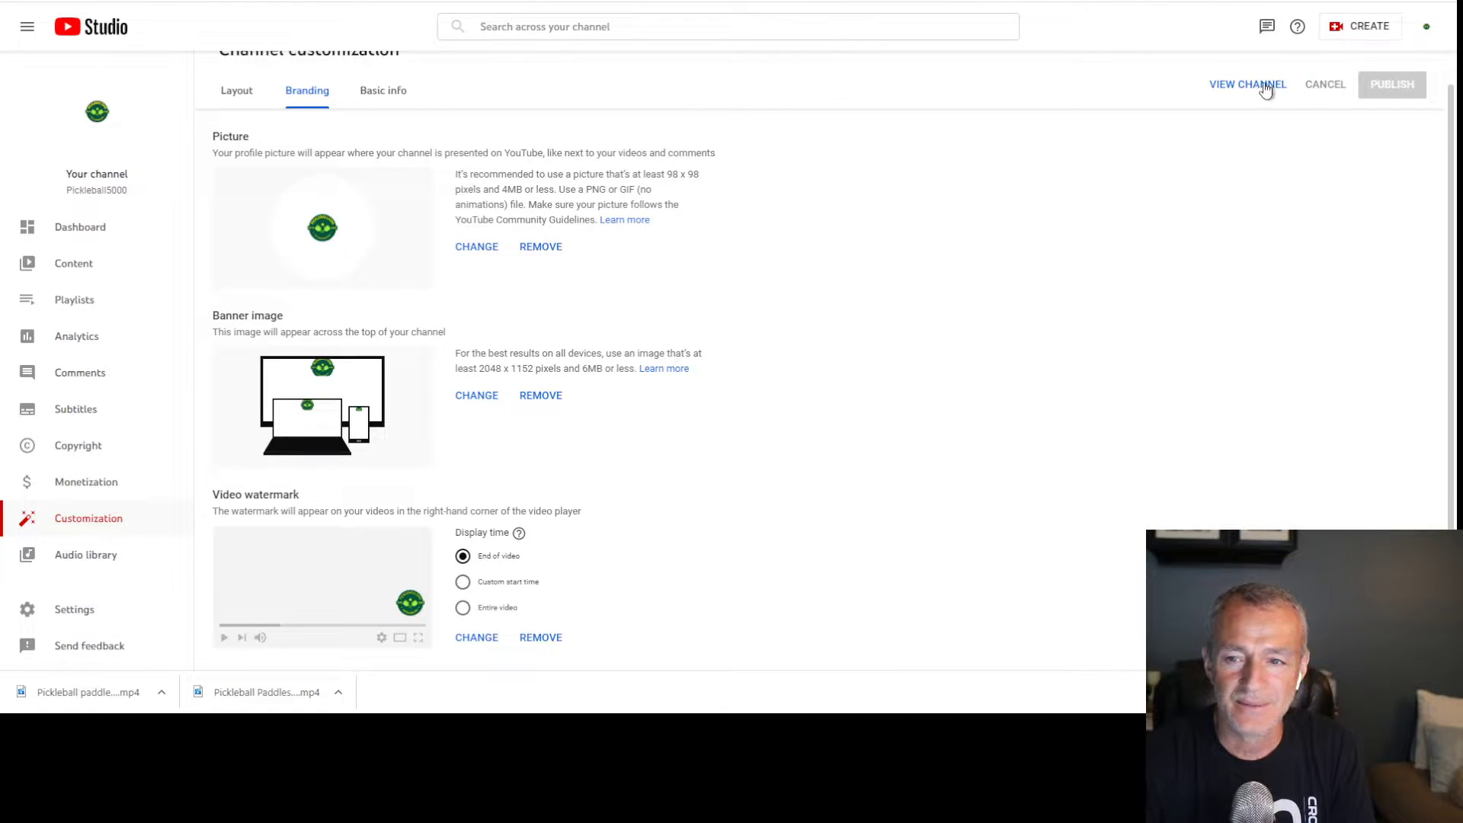
pyautogui.click(1274, 89)
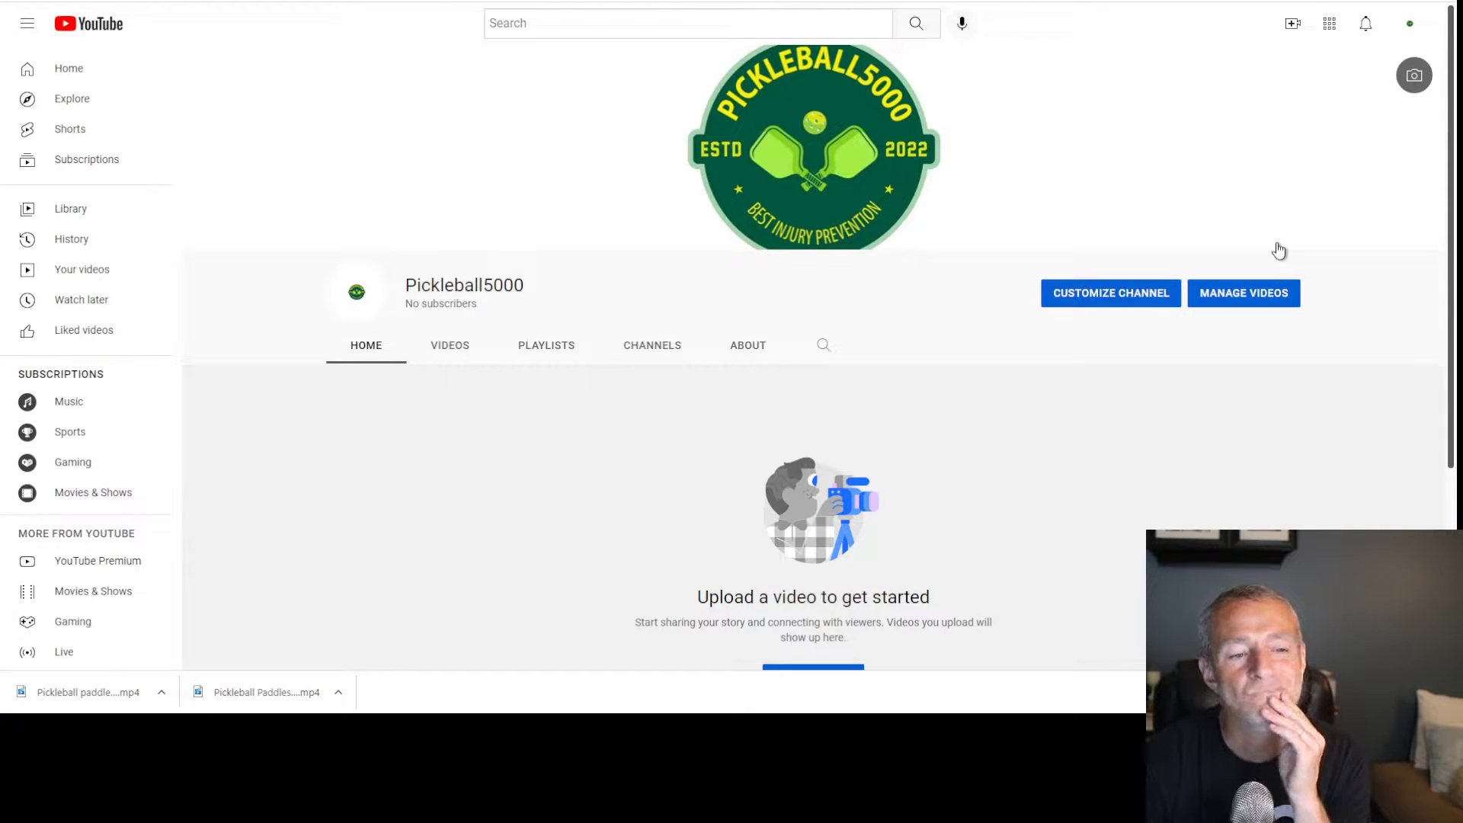
pyautogui.scroll(-2, 784, 153)
pyautogui.scroll(2, 787, 175)
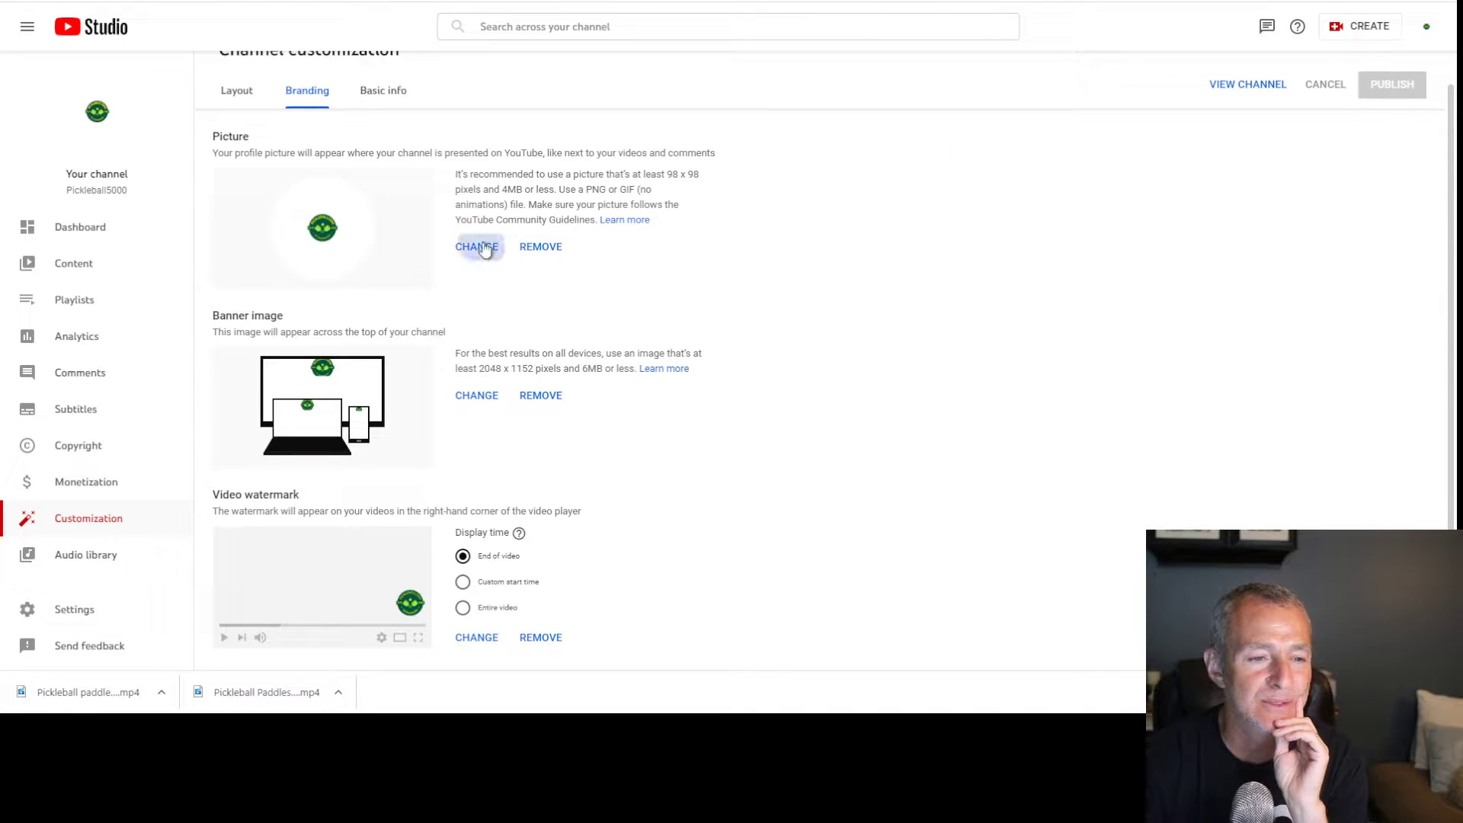
# Replace the profile picture with the full-size Pickleball5000 logo
pyautogui.click(480, 245)
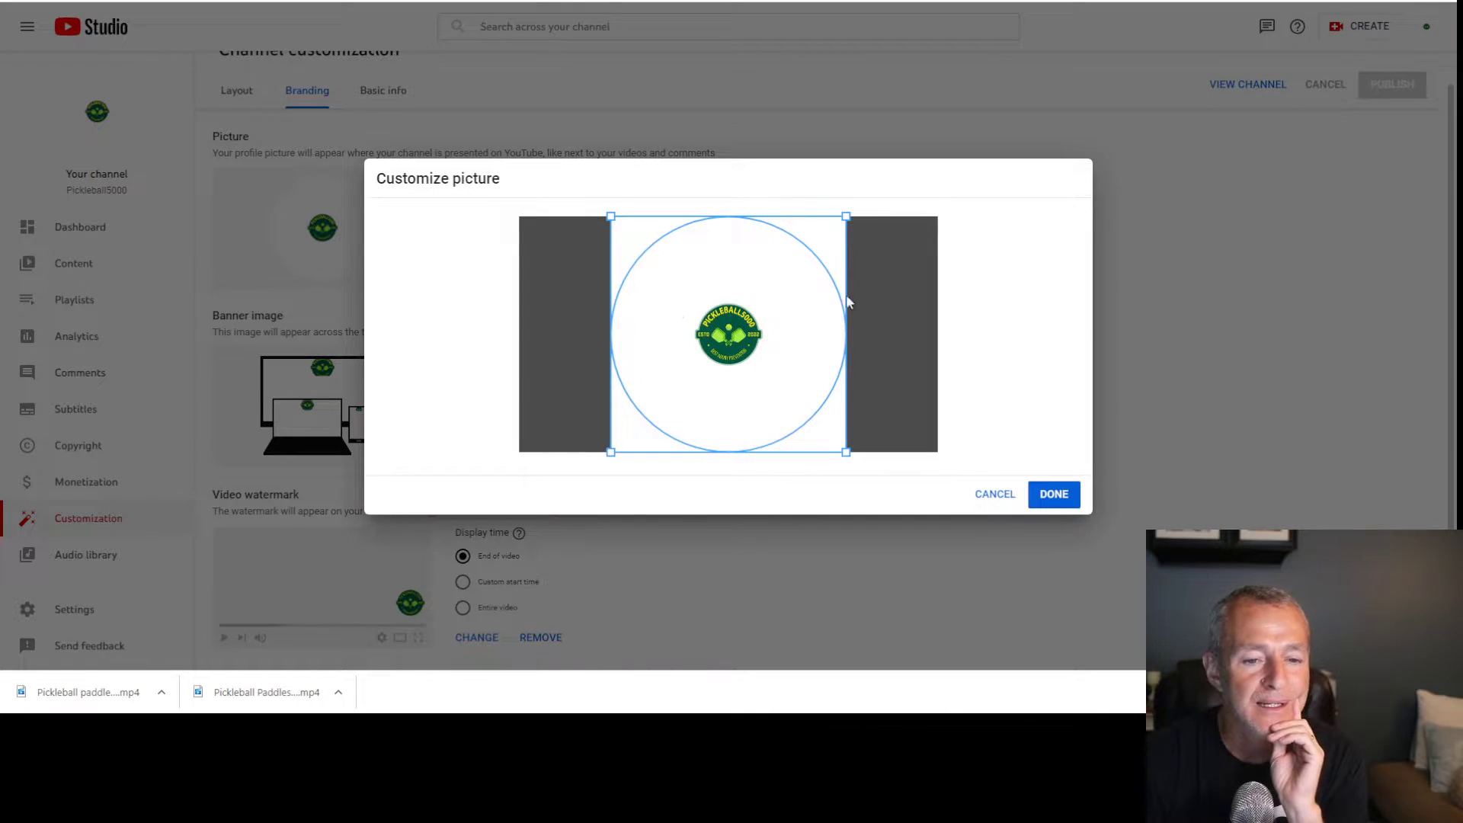
pyautogui.moveTo(846, 217); pyautogui.dragTo(795, 268)
pyautogui.click(995, 494)
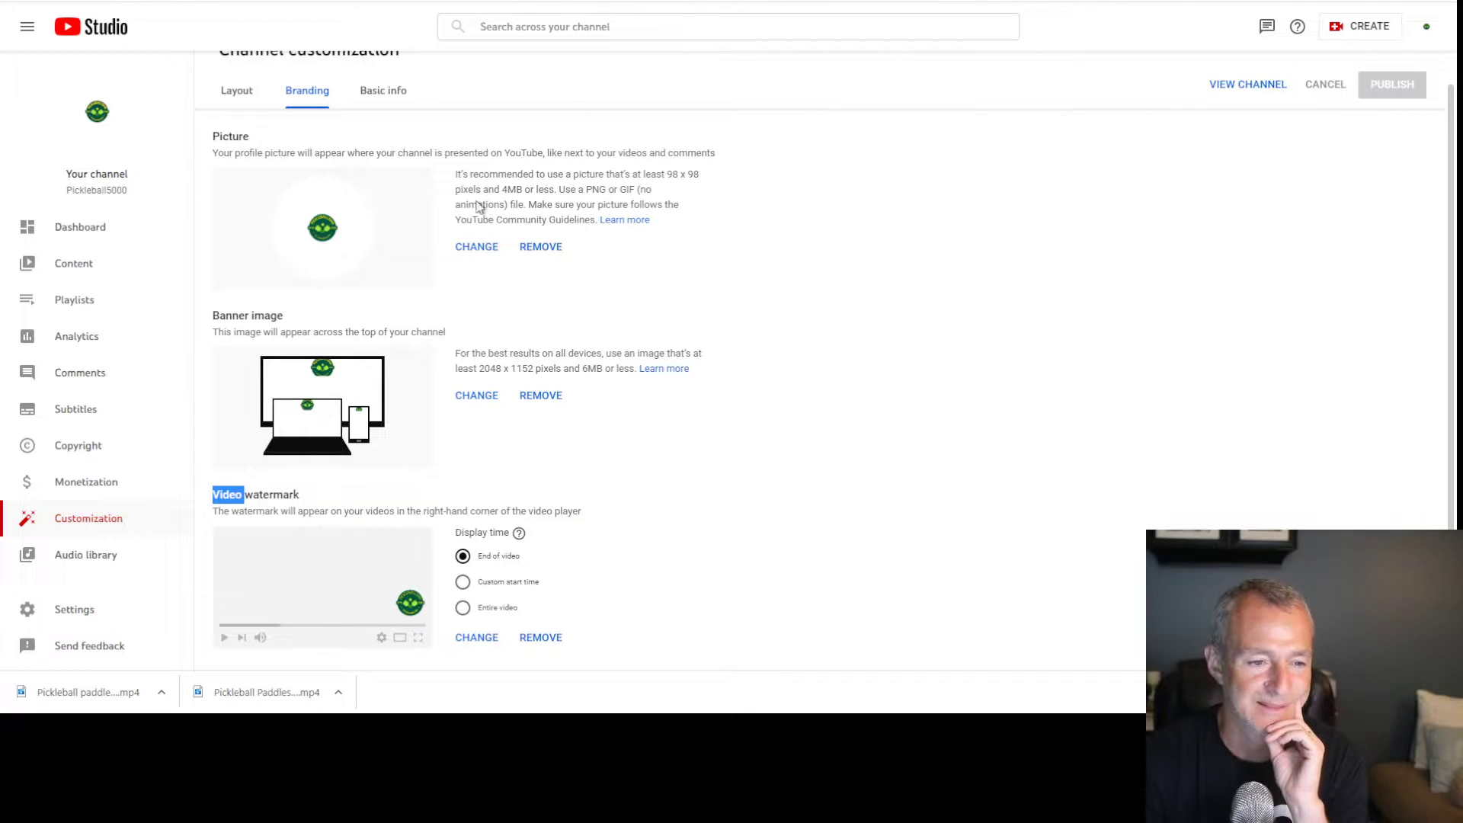
pyautogui.click(476, 246)
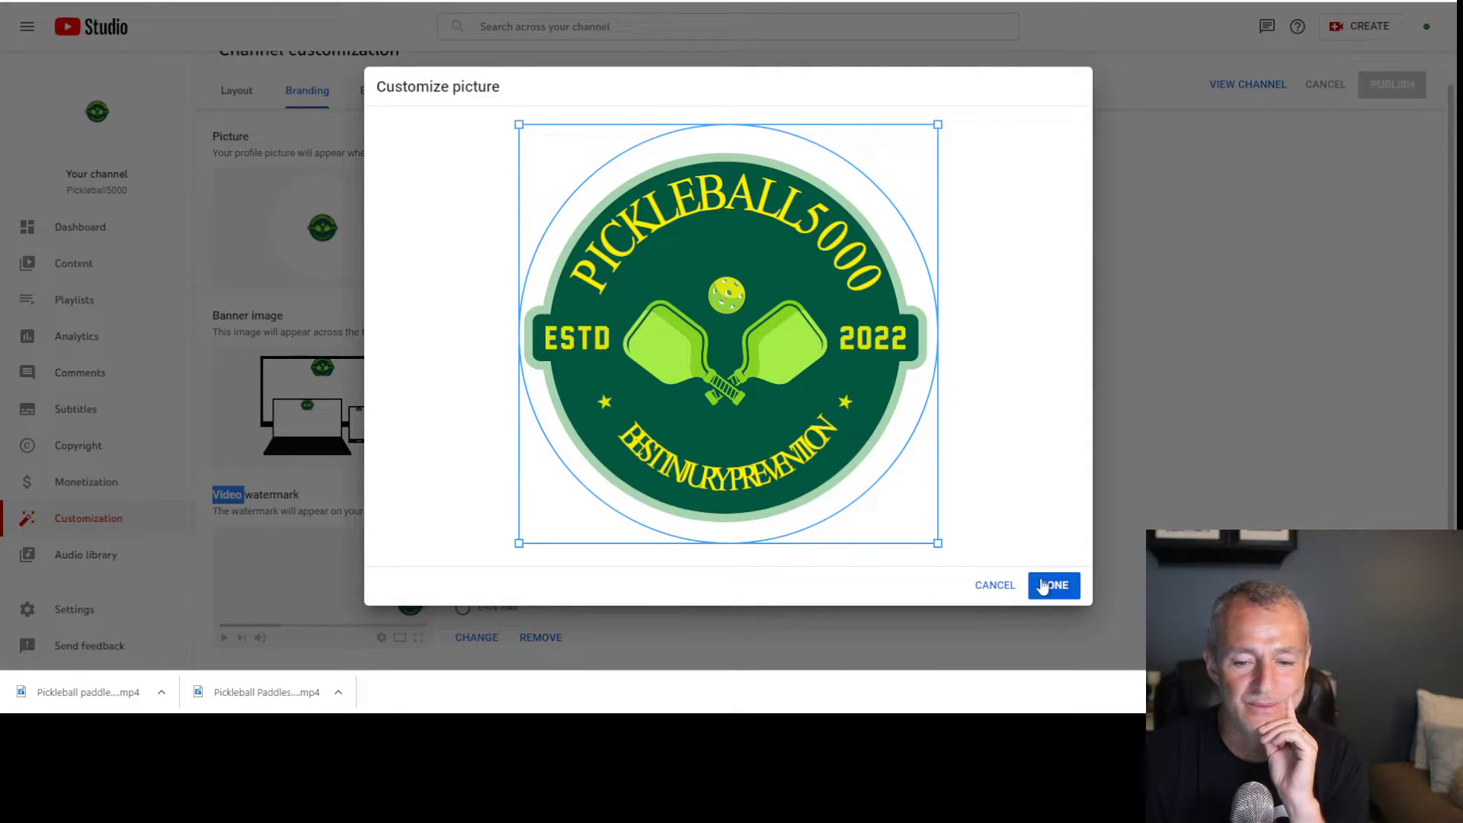
pyautogui.click(1054, 584)
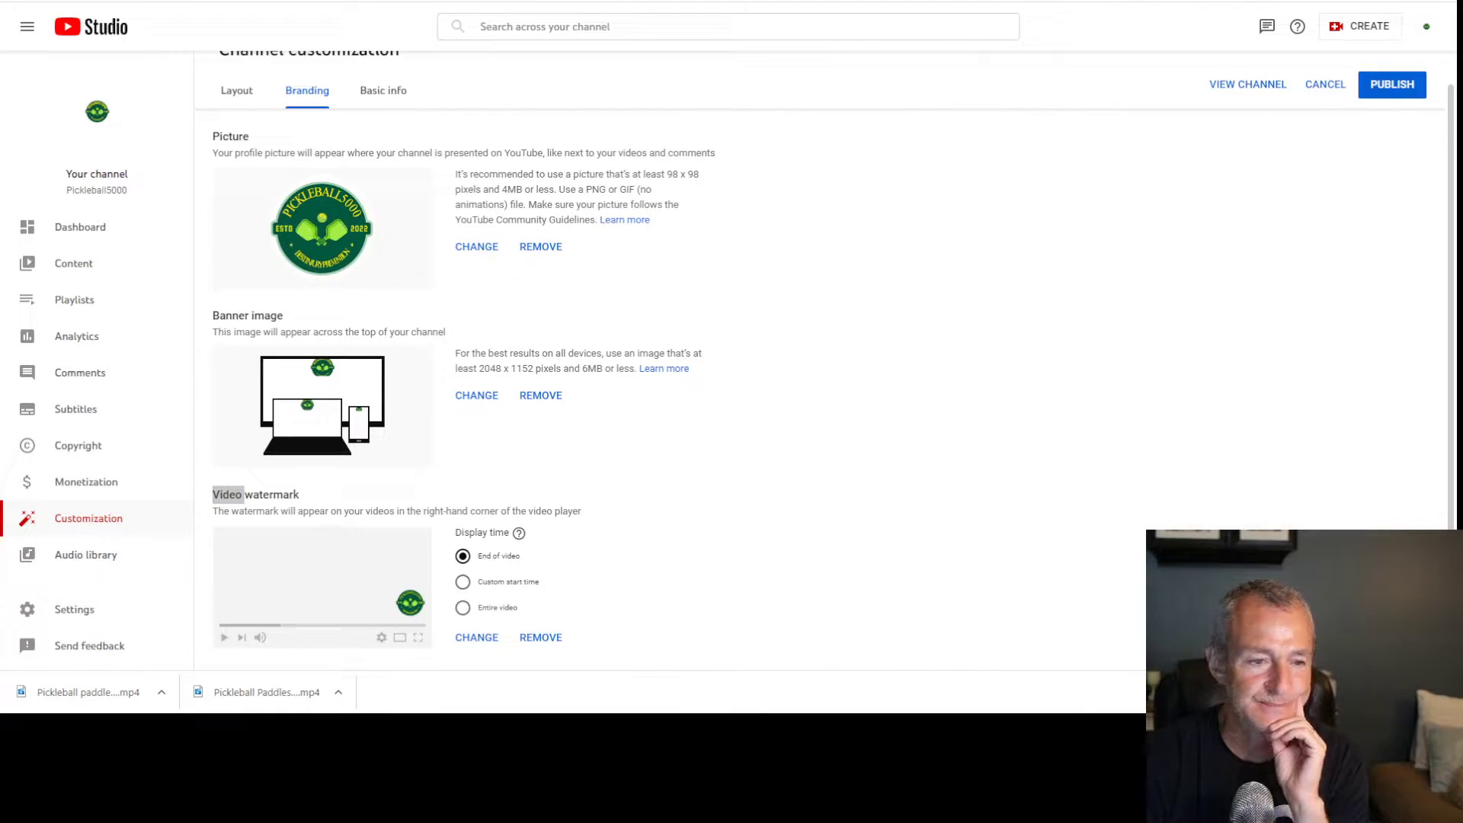
# Reapply the logo file as banner image, publish, and open the channel page
pyautogui.click(480, 396)
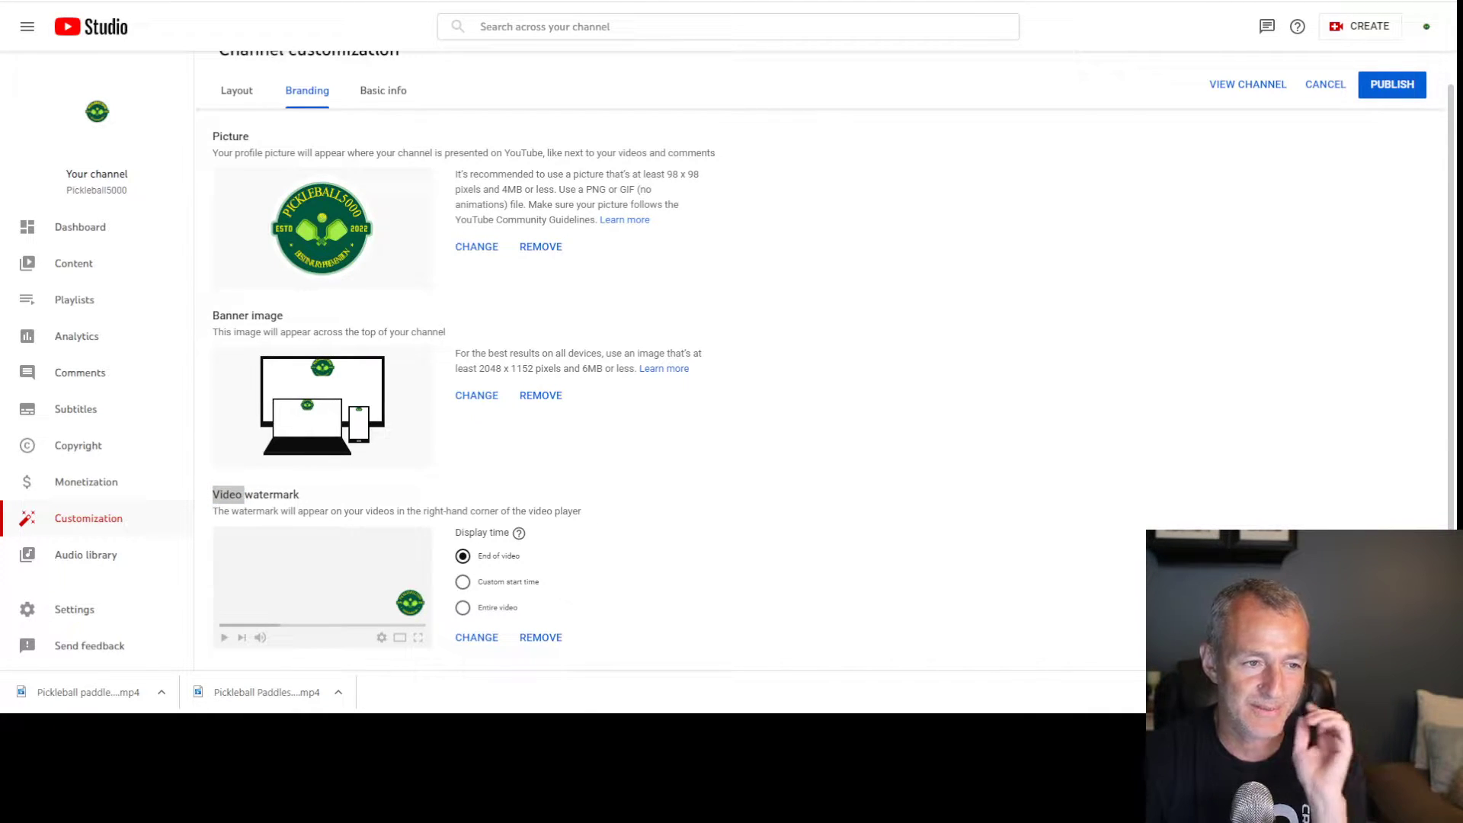
pyautogui.doubleClick(1107, 316)
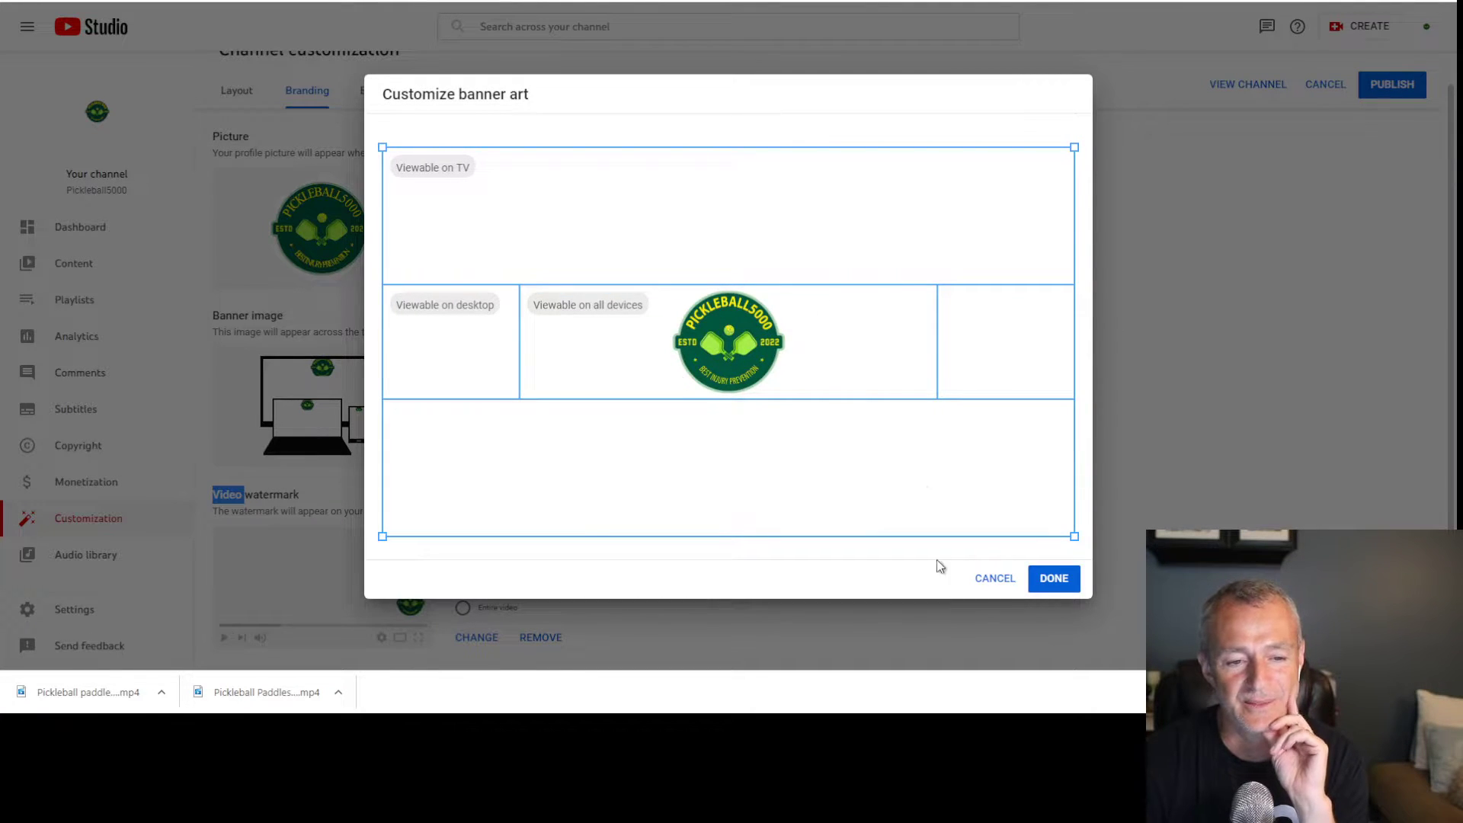
pyautogui.click(1055, 579)
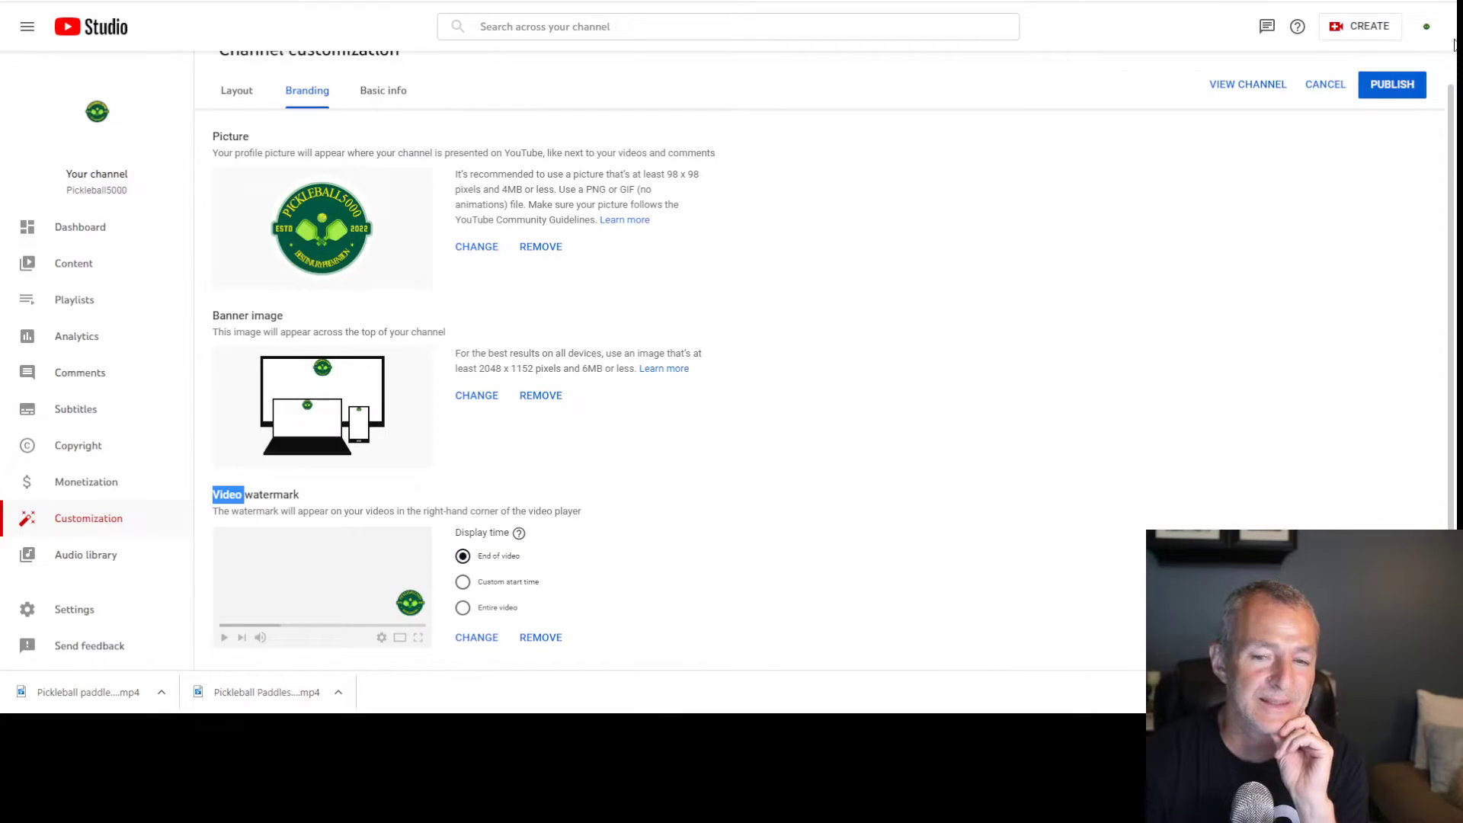
pyautogui.click(1402, 93)
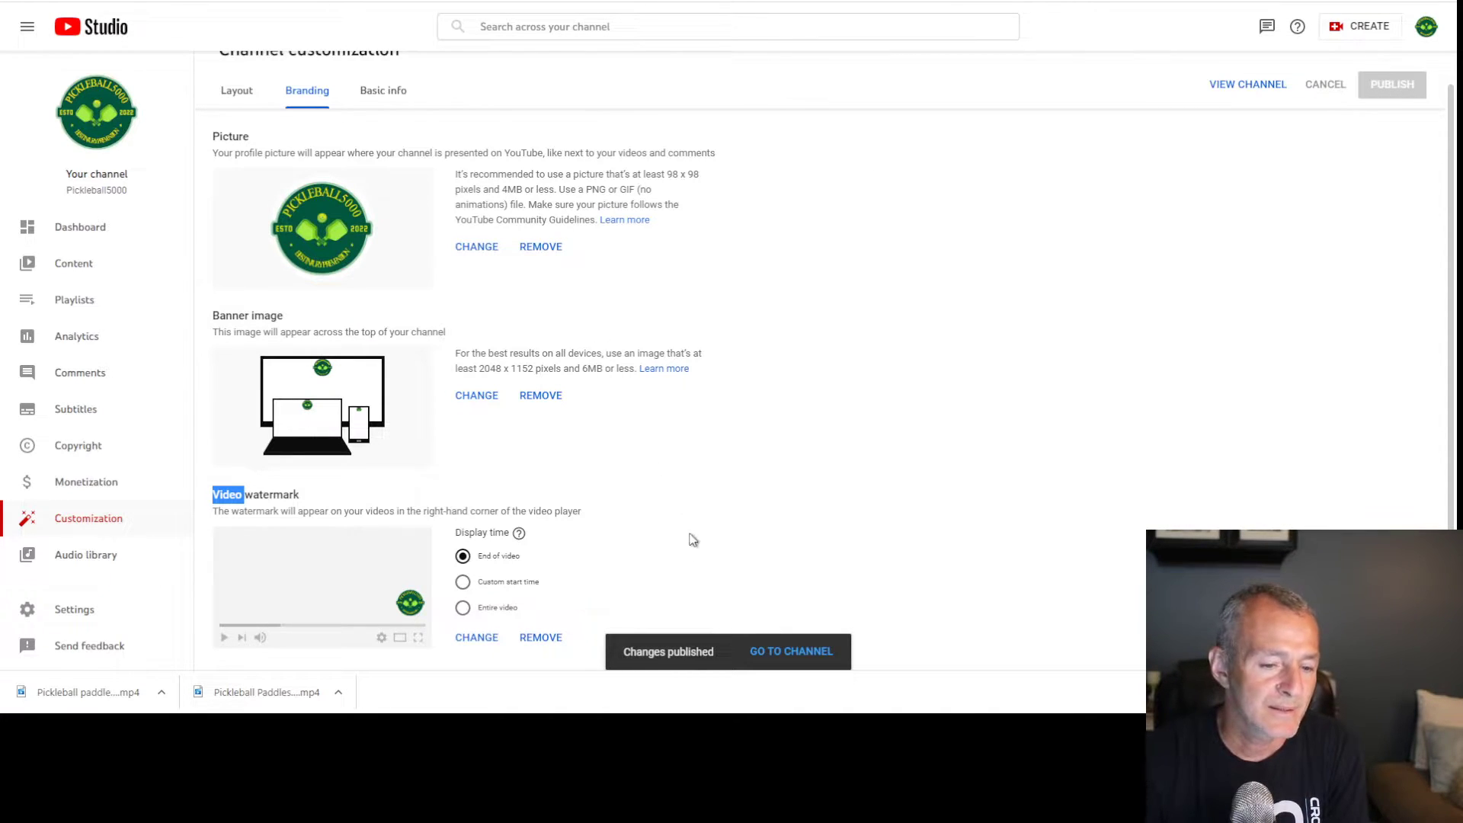
pyautogui.click(1257, 86)
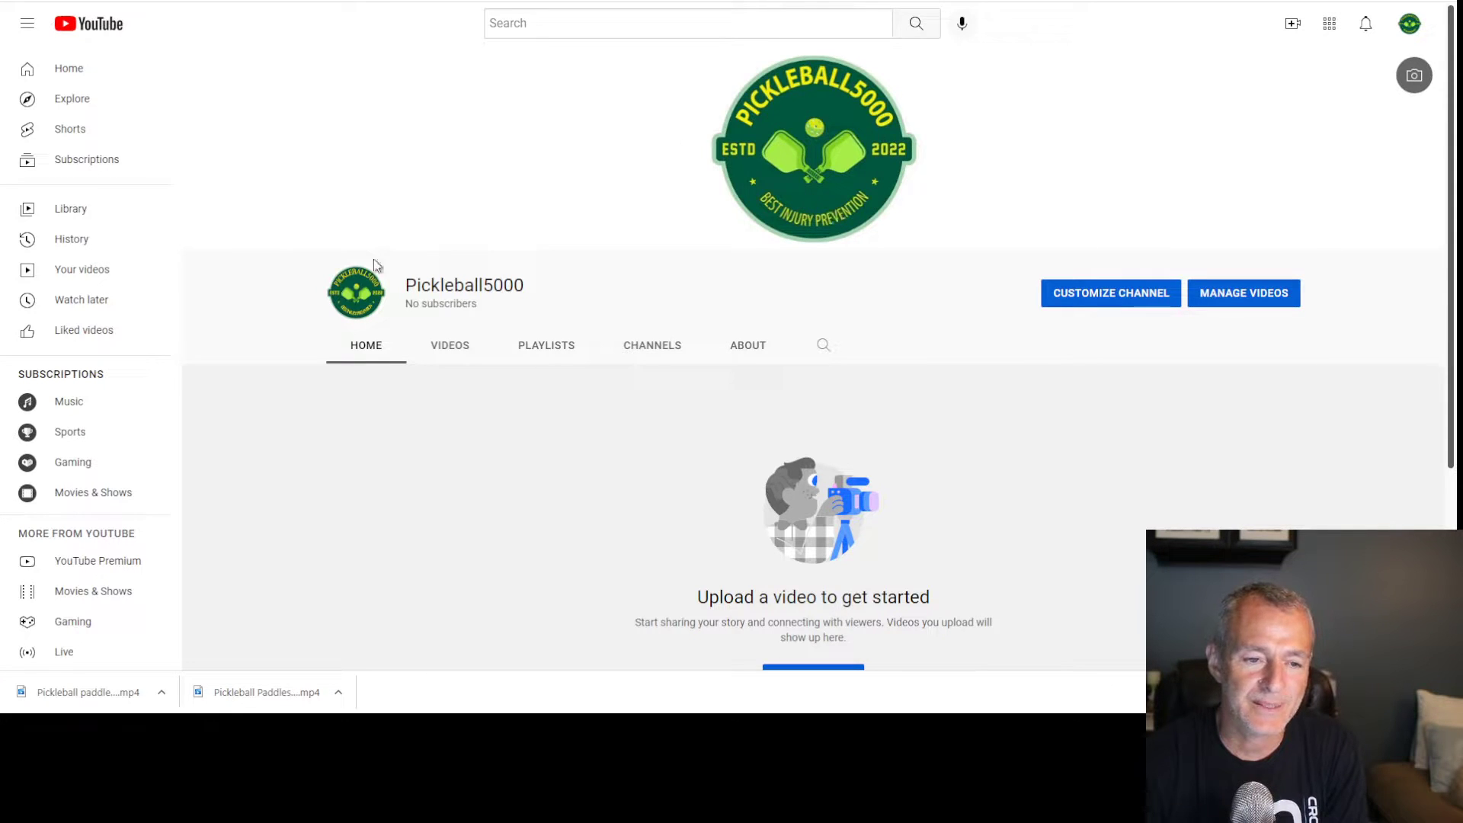
# Scroll the Pickleball5000 channel page, then return to the YouTube Studio dashboard
pyautogui.scroll(-3, 852, 377)
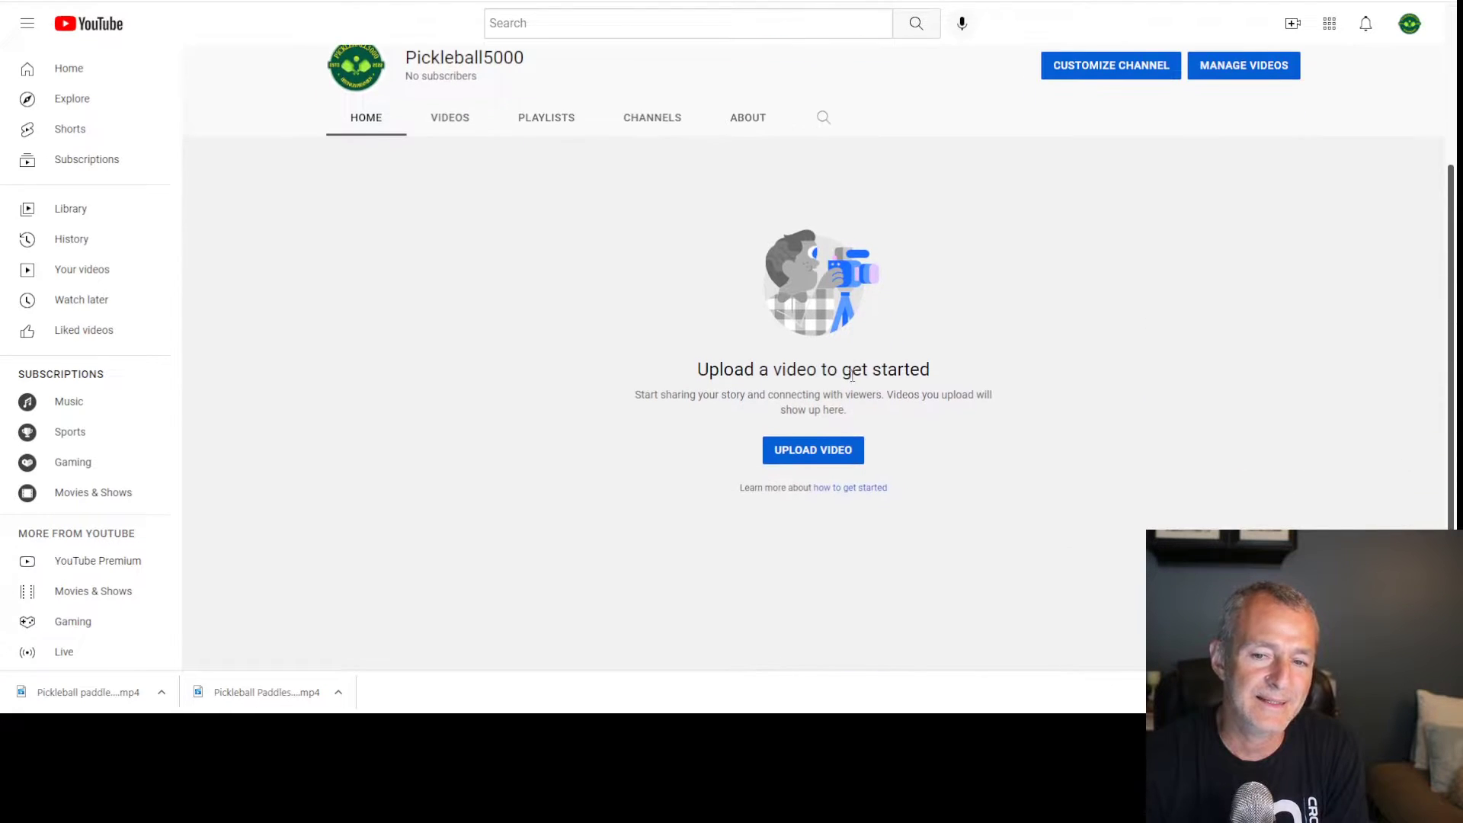
pyautogui.scroll(3, 463, 259)
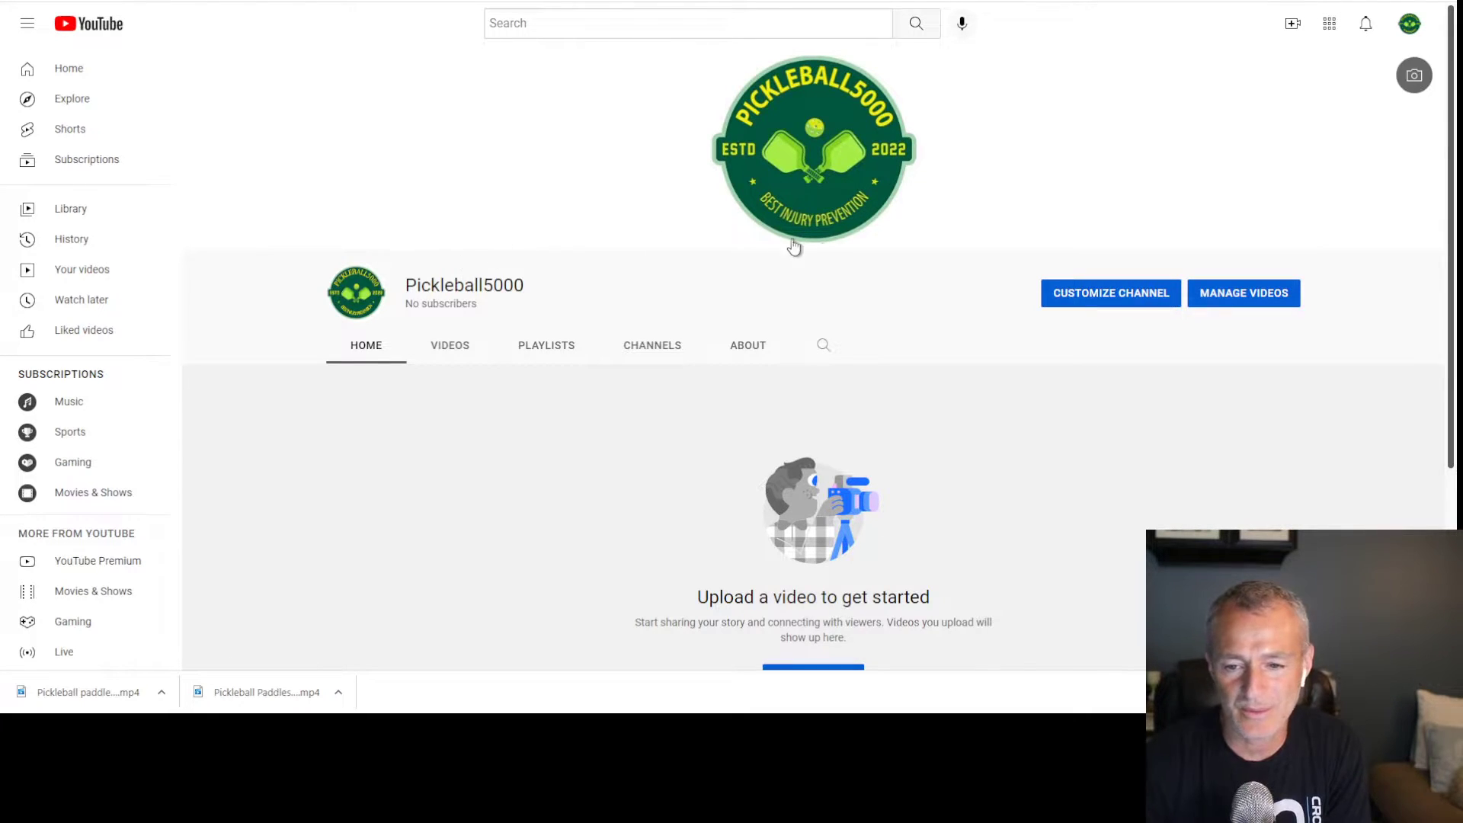
pyautogui.click(1409, 25)
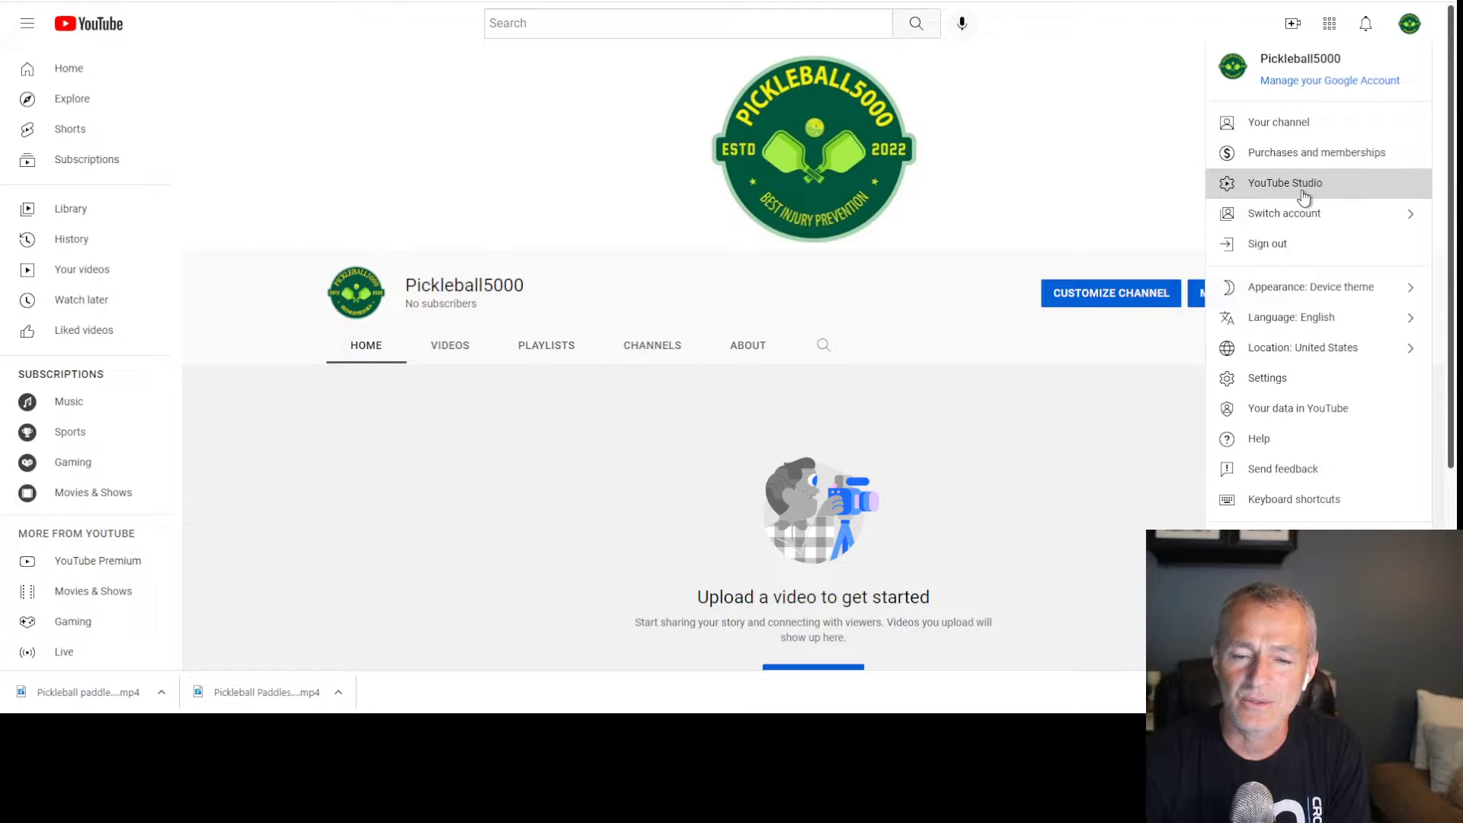
pyautogui.click(1305, 197)
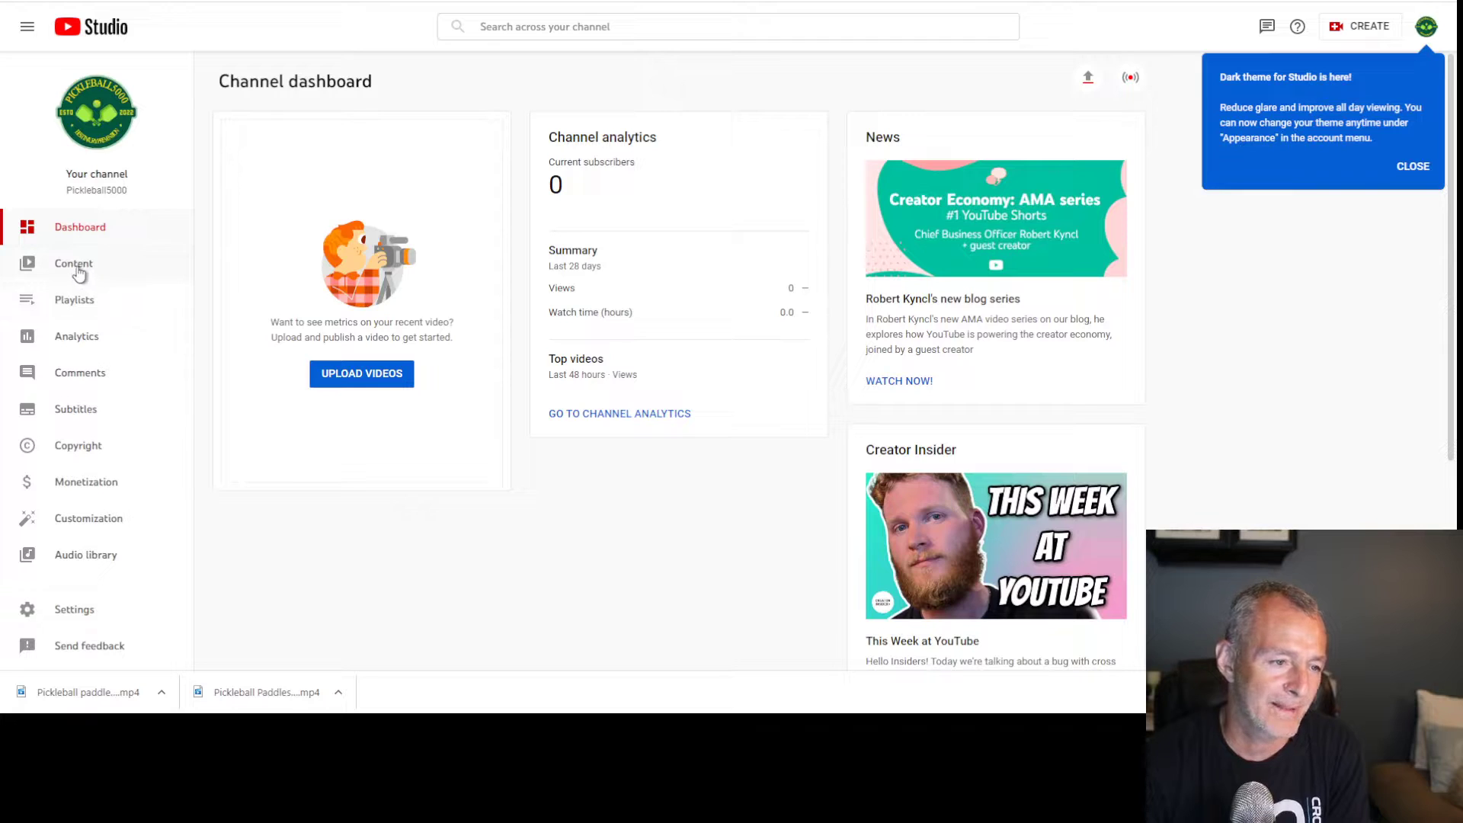
# From the Content page, begin uploading the 'Pickleball Paddles at Walmart' video file
pyautogui.click(79, 267)
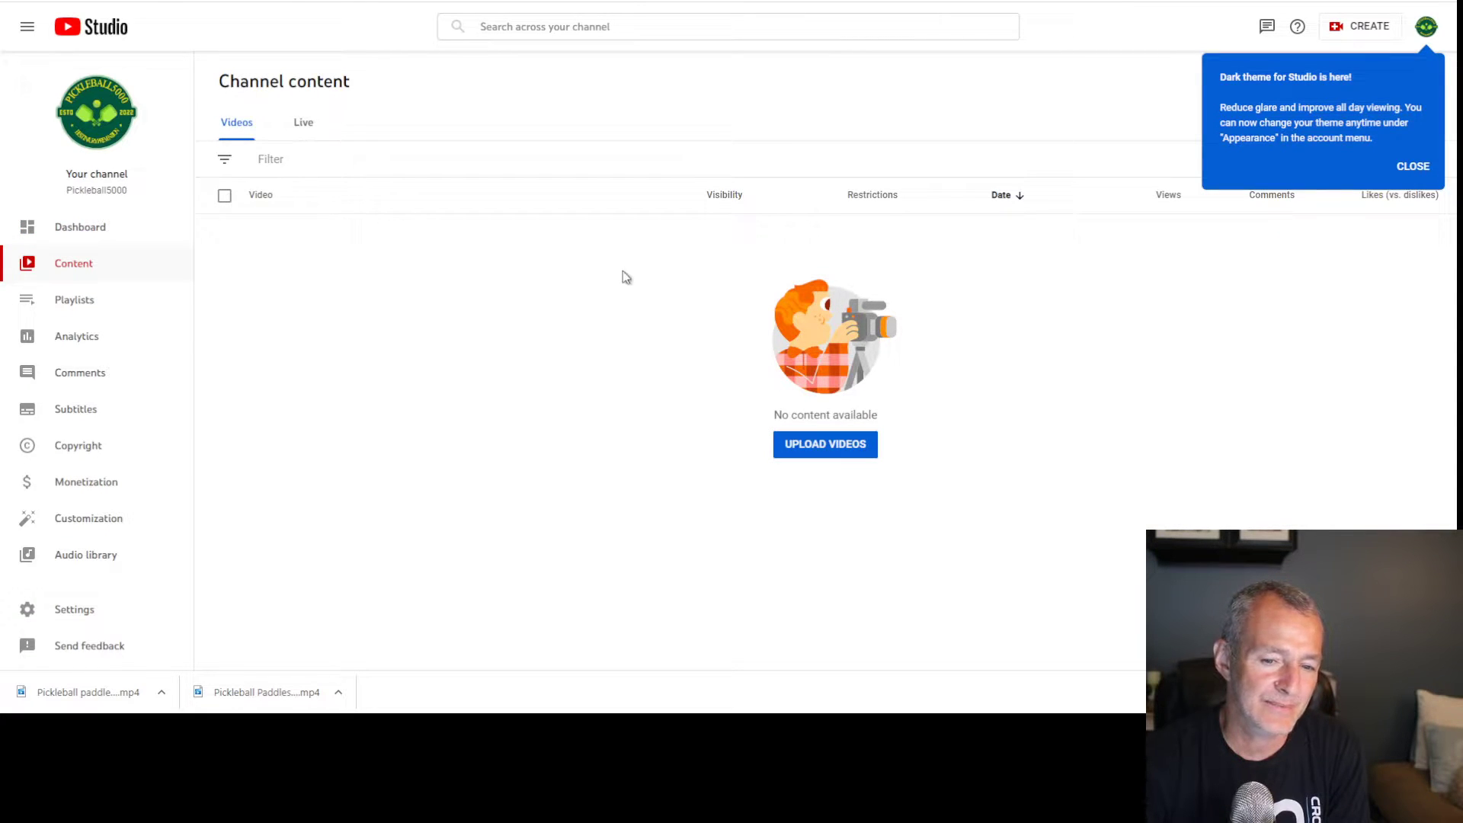
pyautogui.click(833, 448)
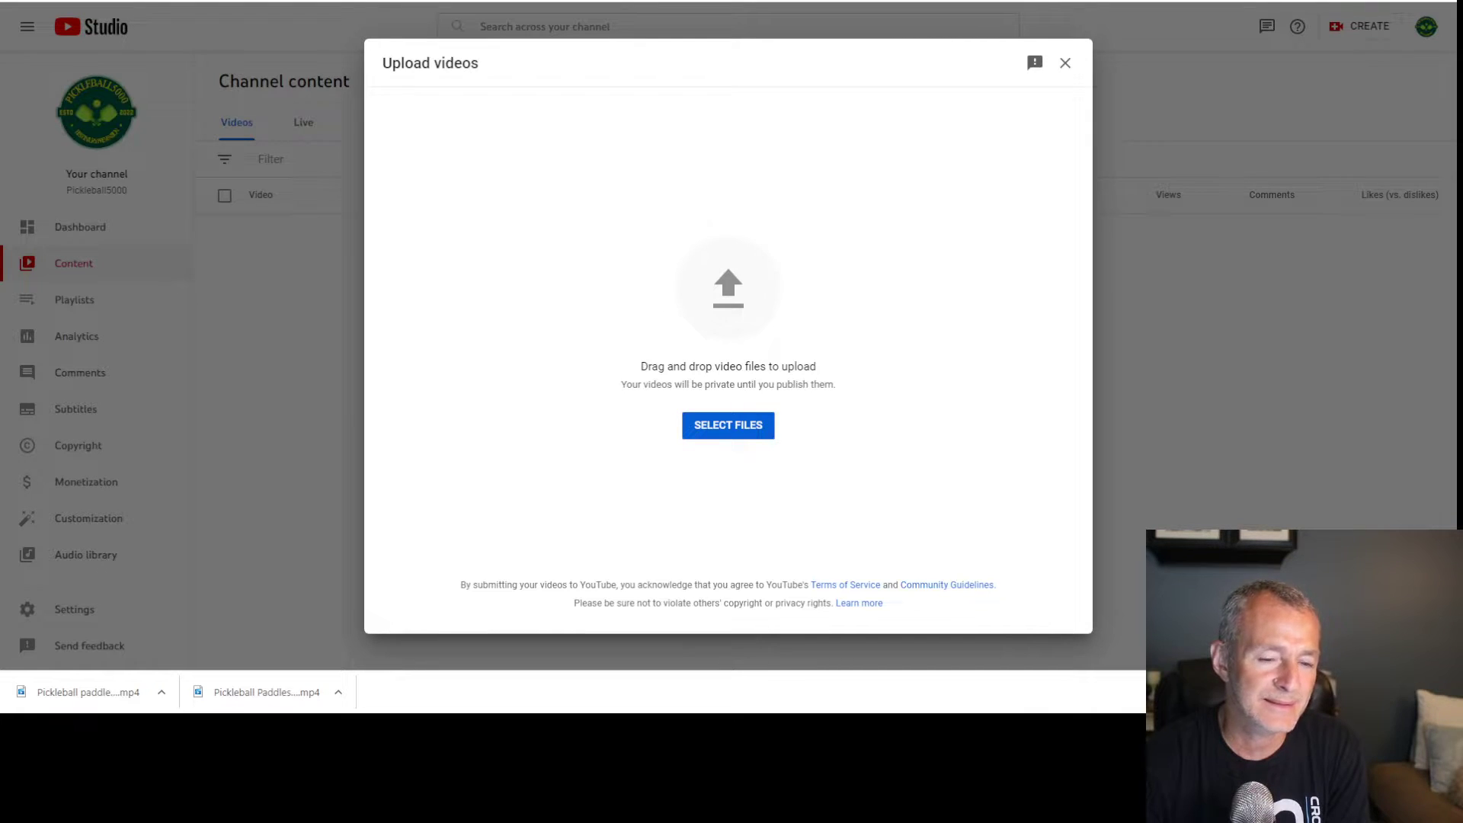
pyautogui.click(580, 301)
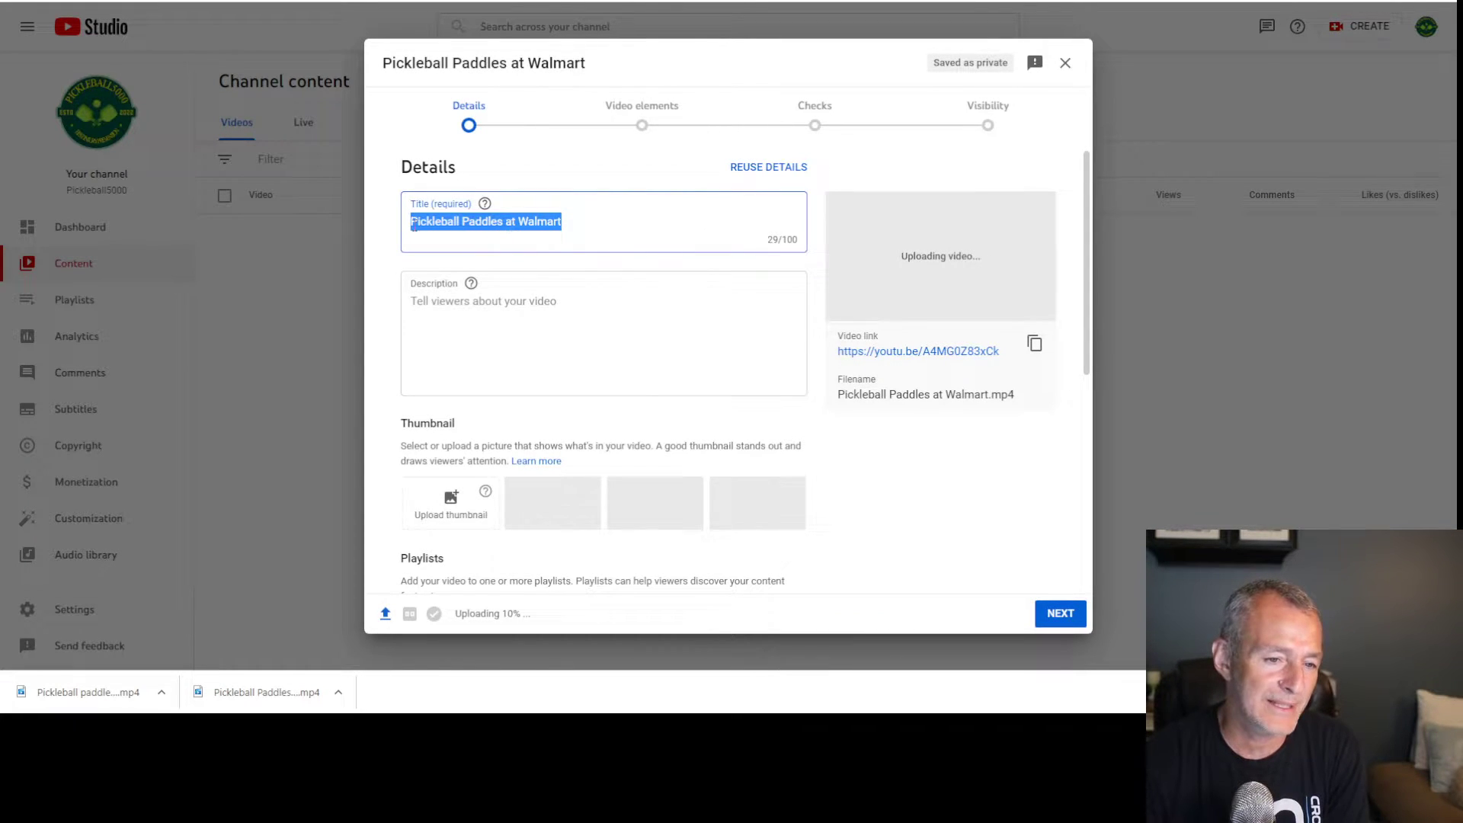
# Remove the mistakenly added words from the end of the video title
pyautogui.click(571, 221)
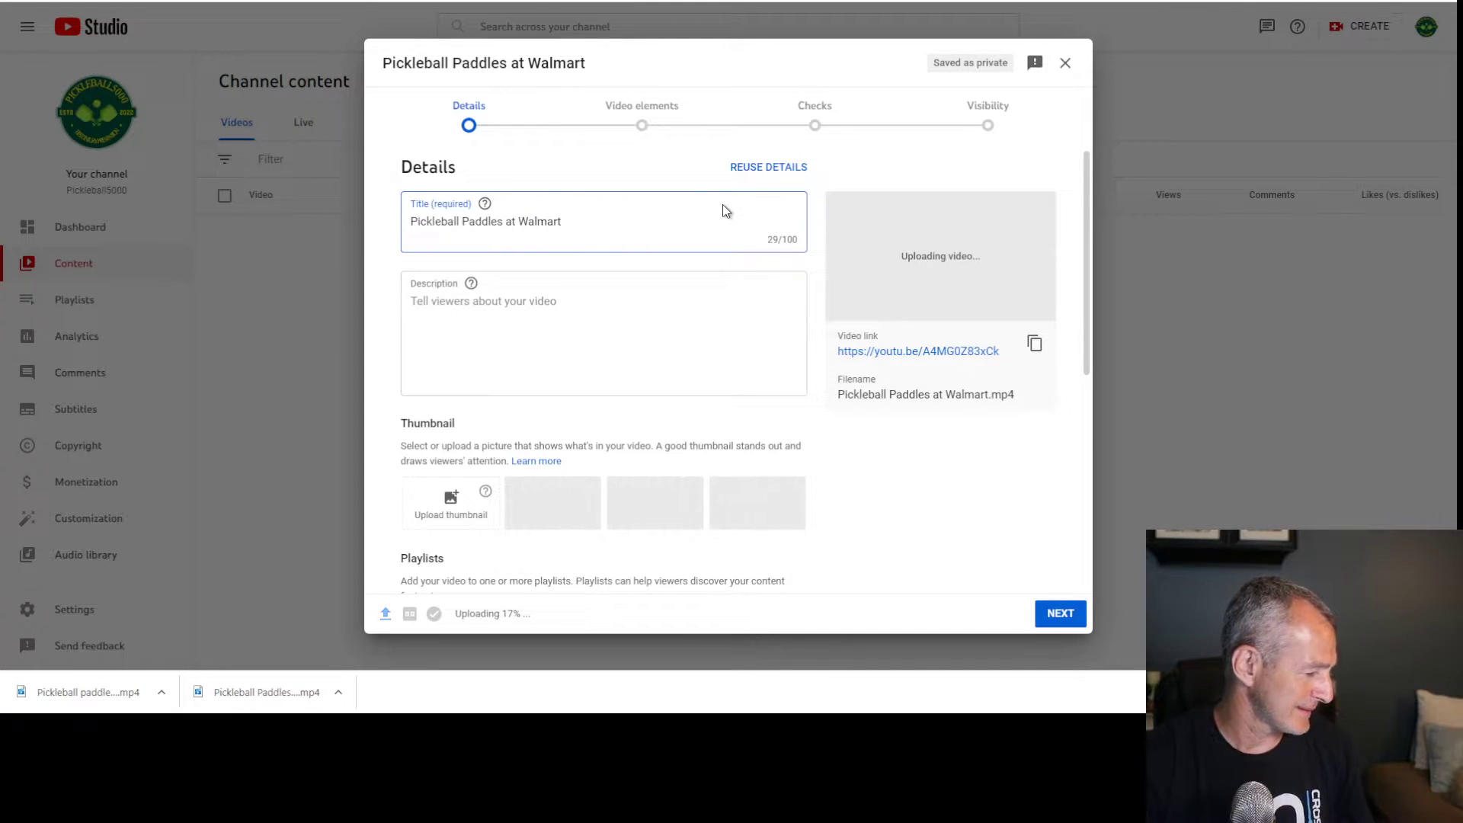
pyautogui.write('O')
pyautogui.write('bu')
pyautogui.write('ix ')
pyautogui.write('Recruit')
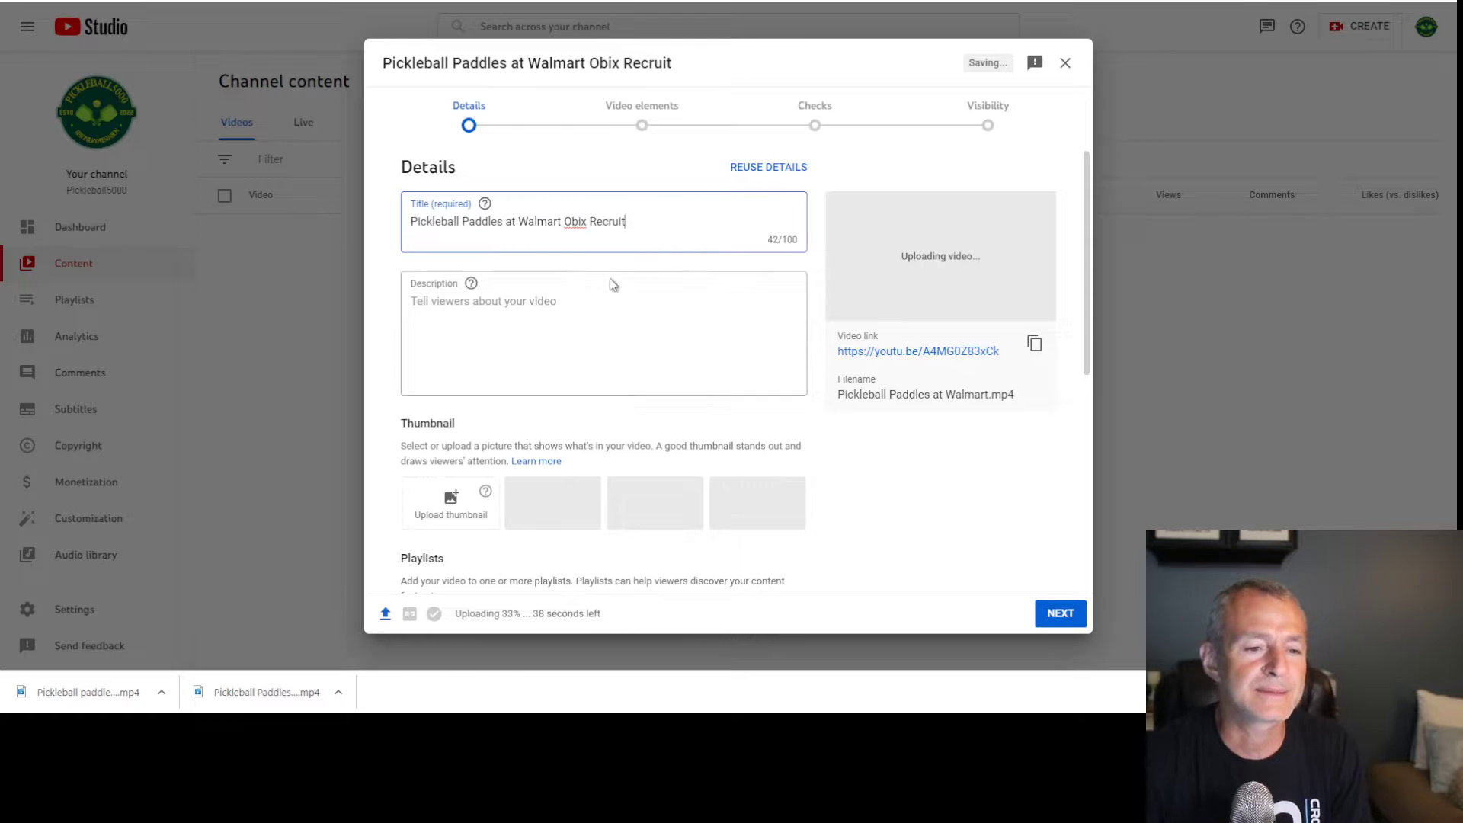
pyautogui.moveTo(564, 221); pyautogui.dragTo(718, 221)
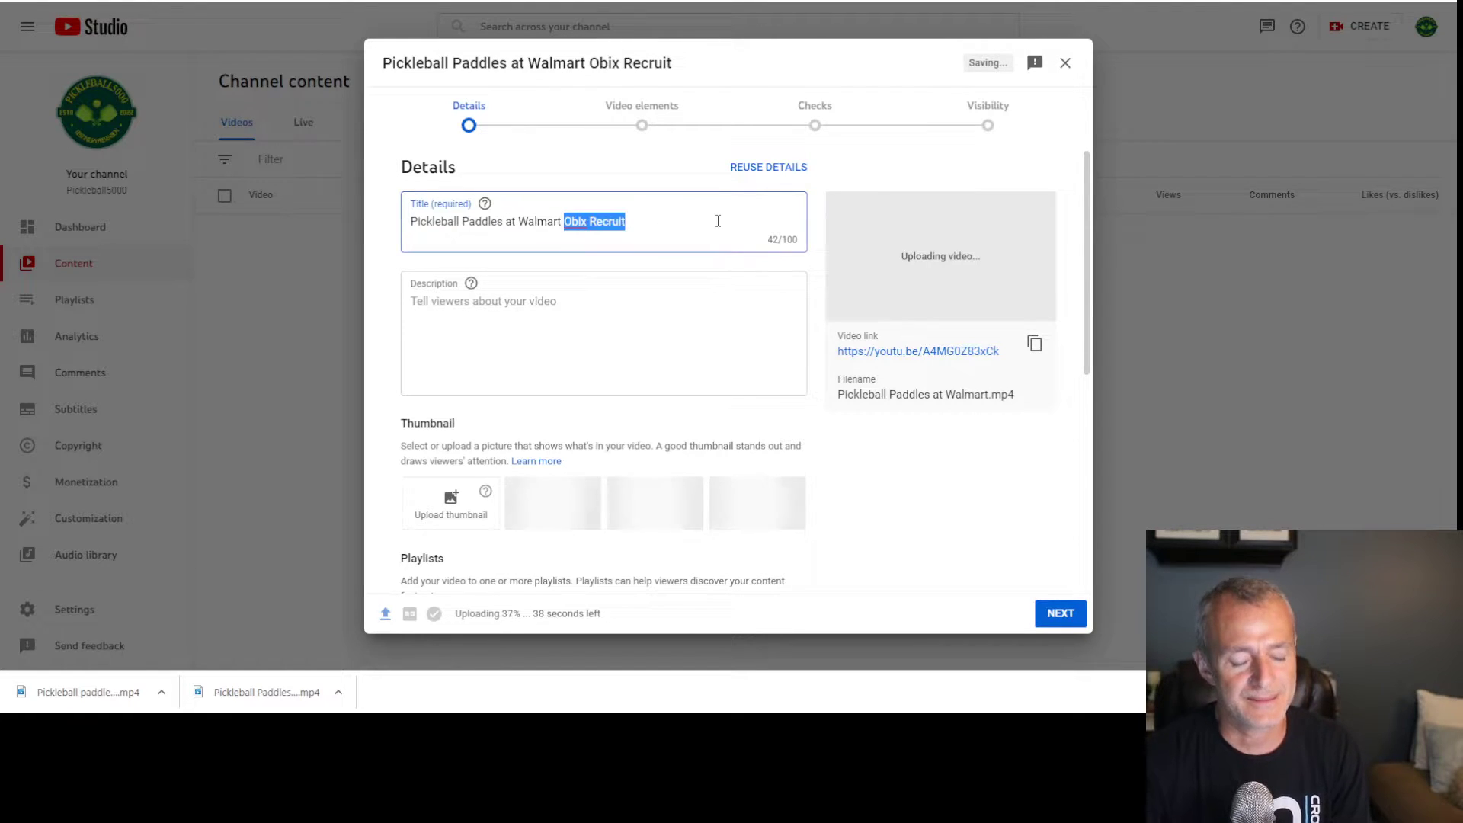
pyautogui.press('BackSpace')
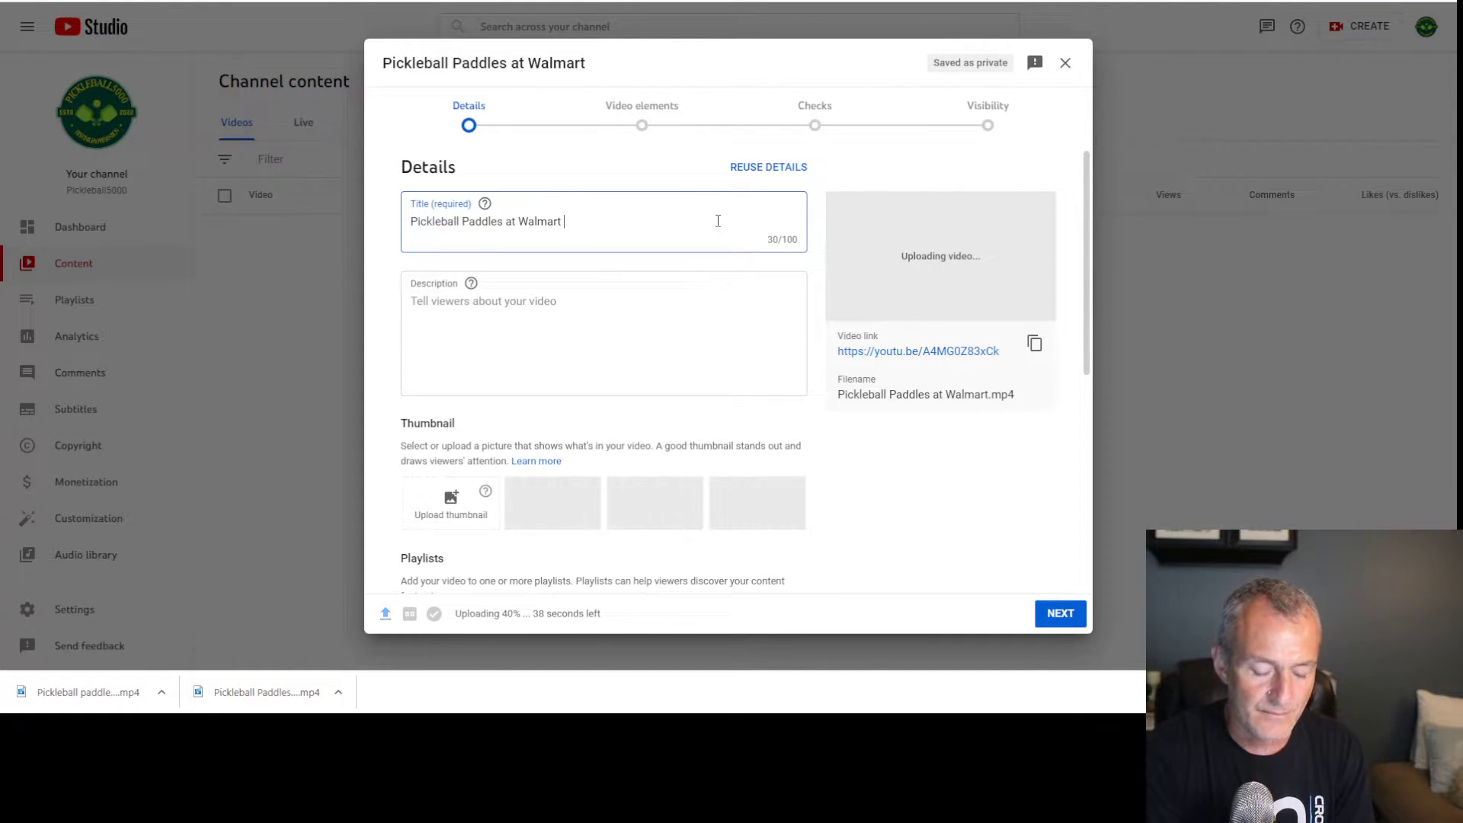
pyautogui.write('Choosing the Best')
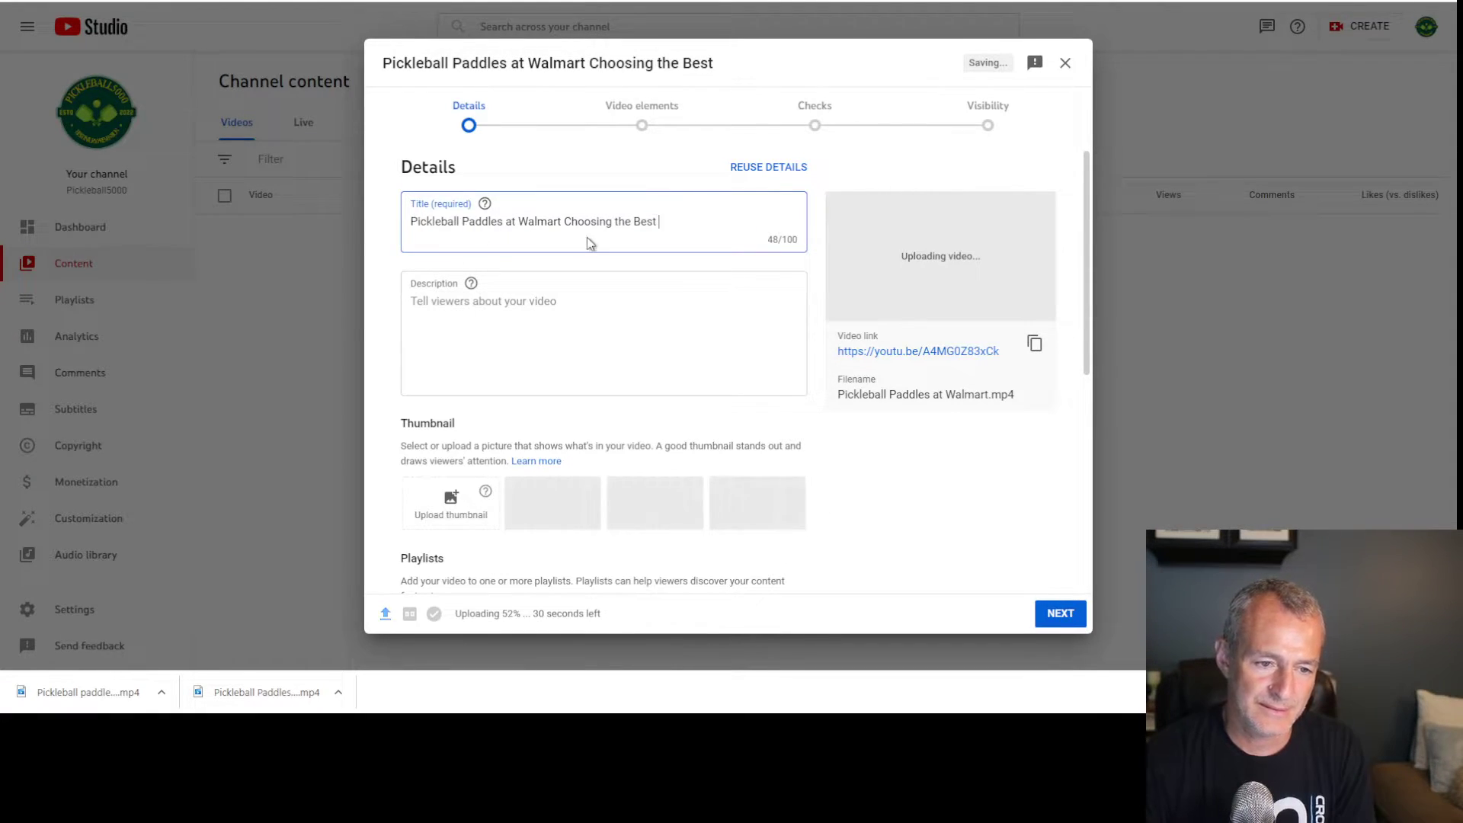
pyautogui.moveTo(563, 223); pyautogui.dragTo(1205, 213)
pyautogui.press('BackSpace')
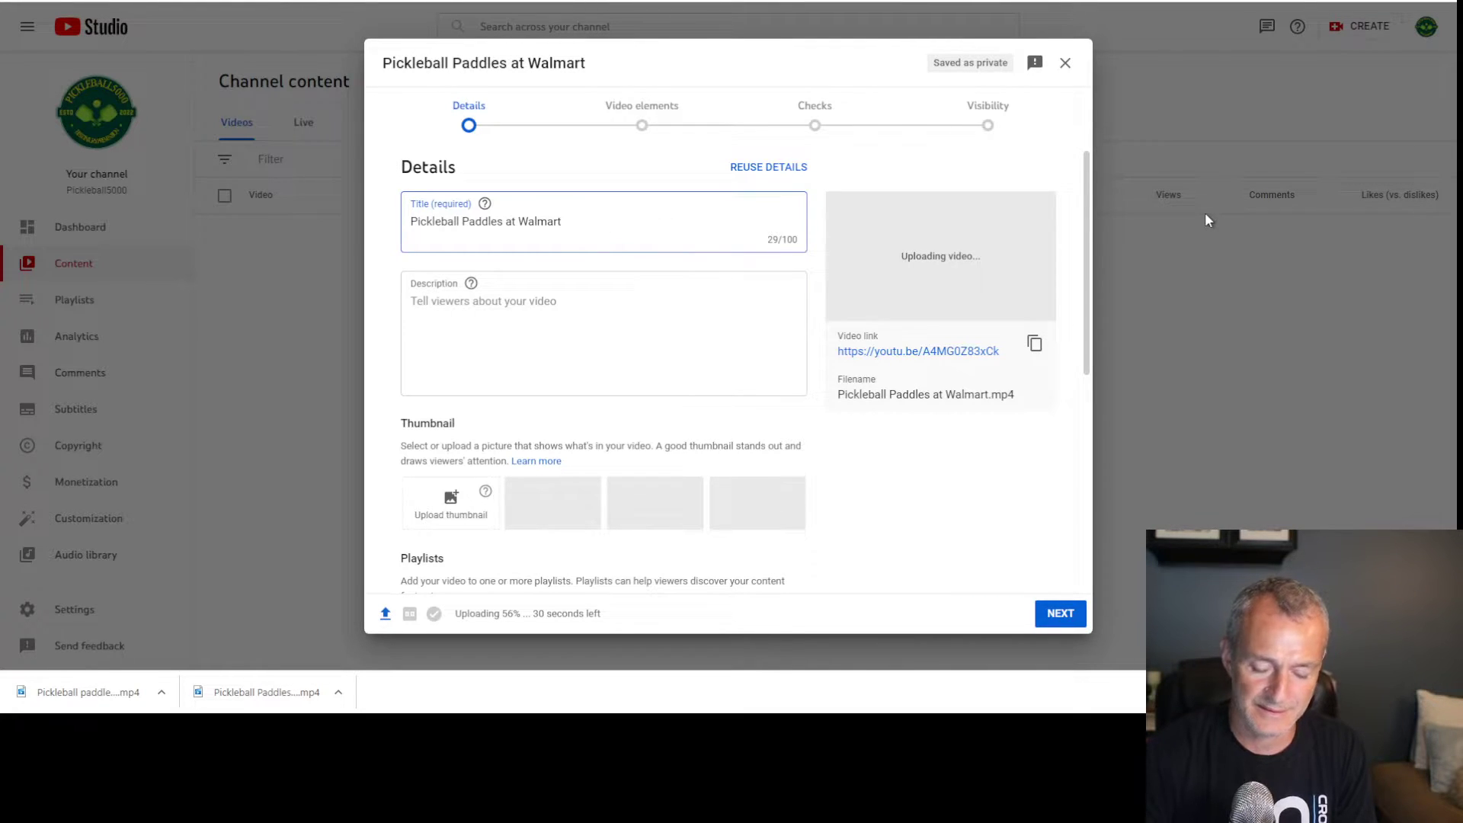
# Retitle the video 'Choosing the Best Pickleball Paddle for a Beginner at Walmart', copy it, and open a new tab
pyautogui.write('Choosing the Best')
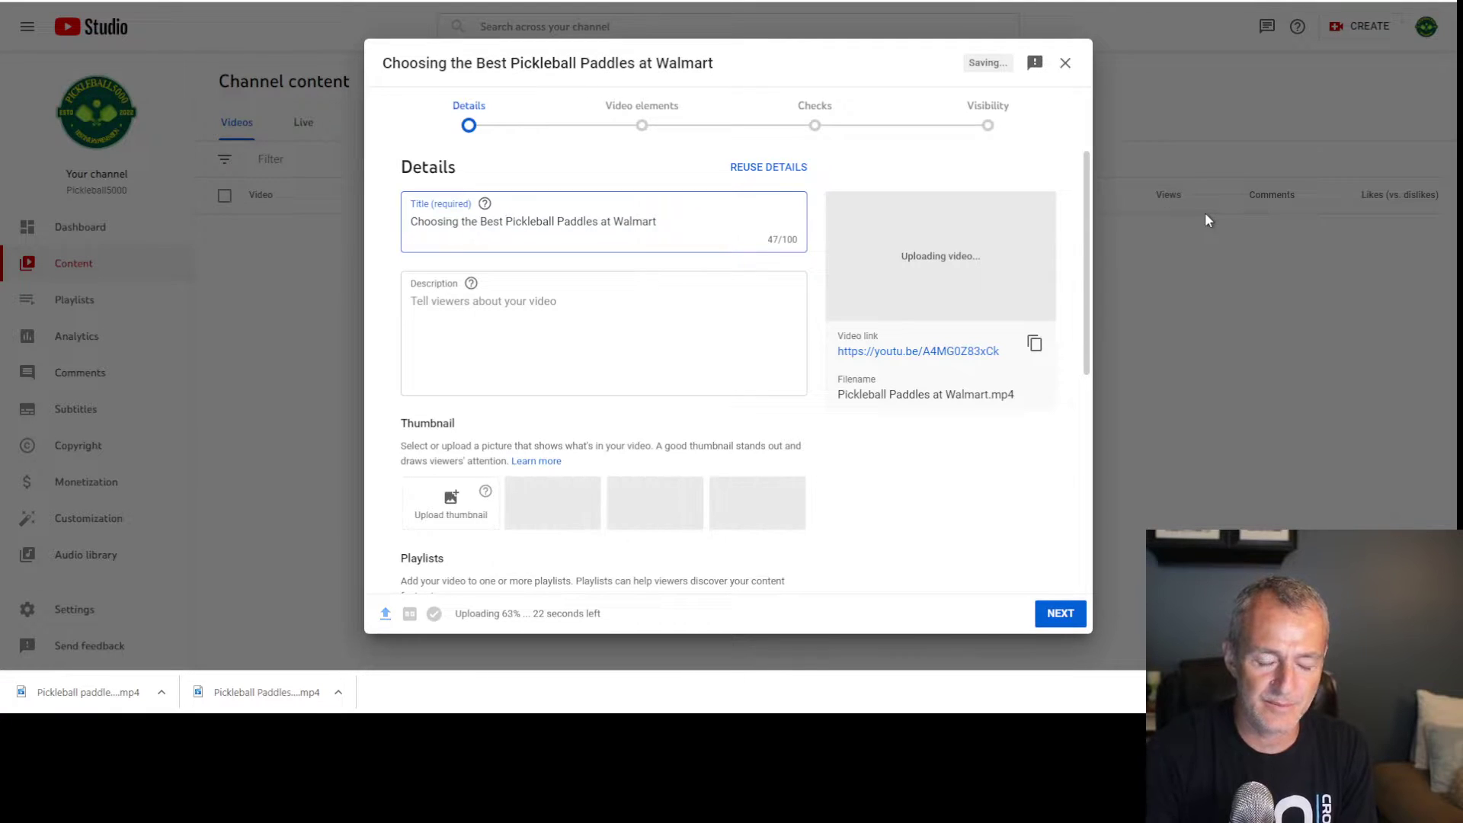
pyautogui.press('Right')
pyautogui.press('Right')
pyautogui.press('Right')
pyautogui.press('Right')
pyautogui.press('Right')
pyautogui.press('Right')
pyautogui.press('Right')
pyautogui.press('Right')
pyautogui.press('Right')
pyautogui.press('Right')
pyautogui.press('Right')
pyautogui.press('Right')
pyautogui.press('Right')
pyautogui.press('Right')
pyautogui.press('Delete')
pyautogui.write('for a Beginner')
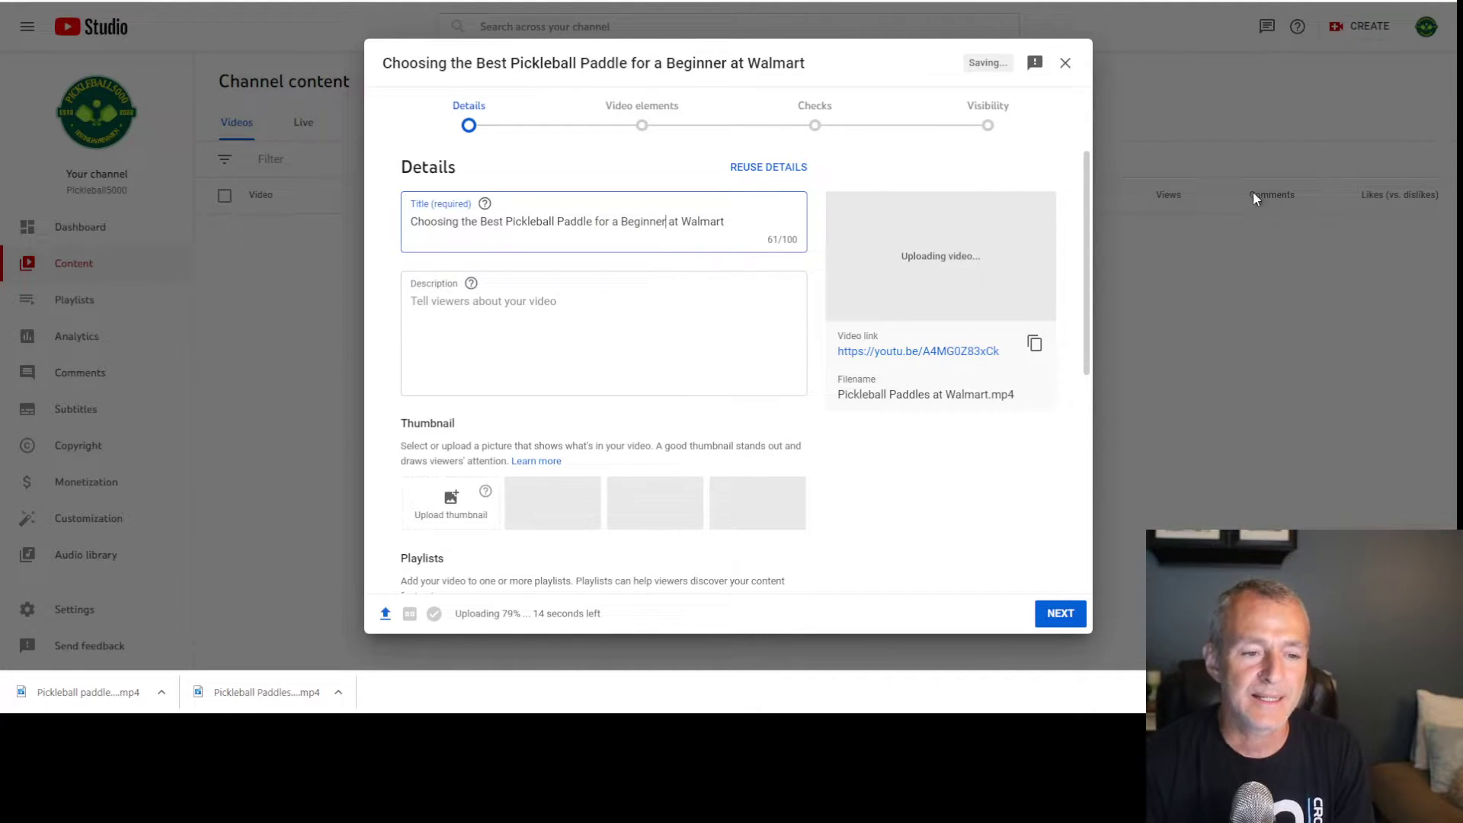
pyautogui.tripleClick(499, 220)
pyautogui.hotkey('ctrl', 'c')
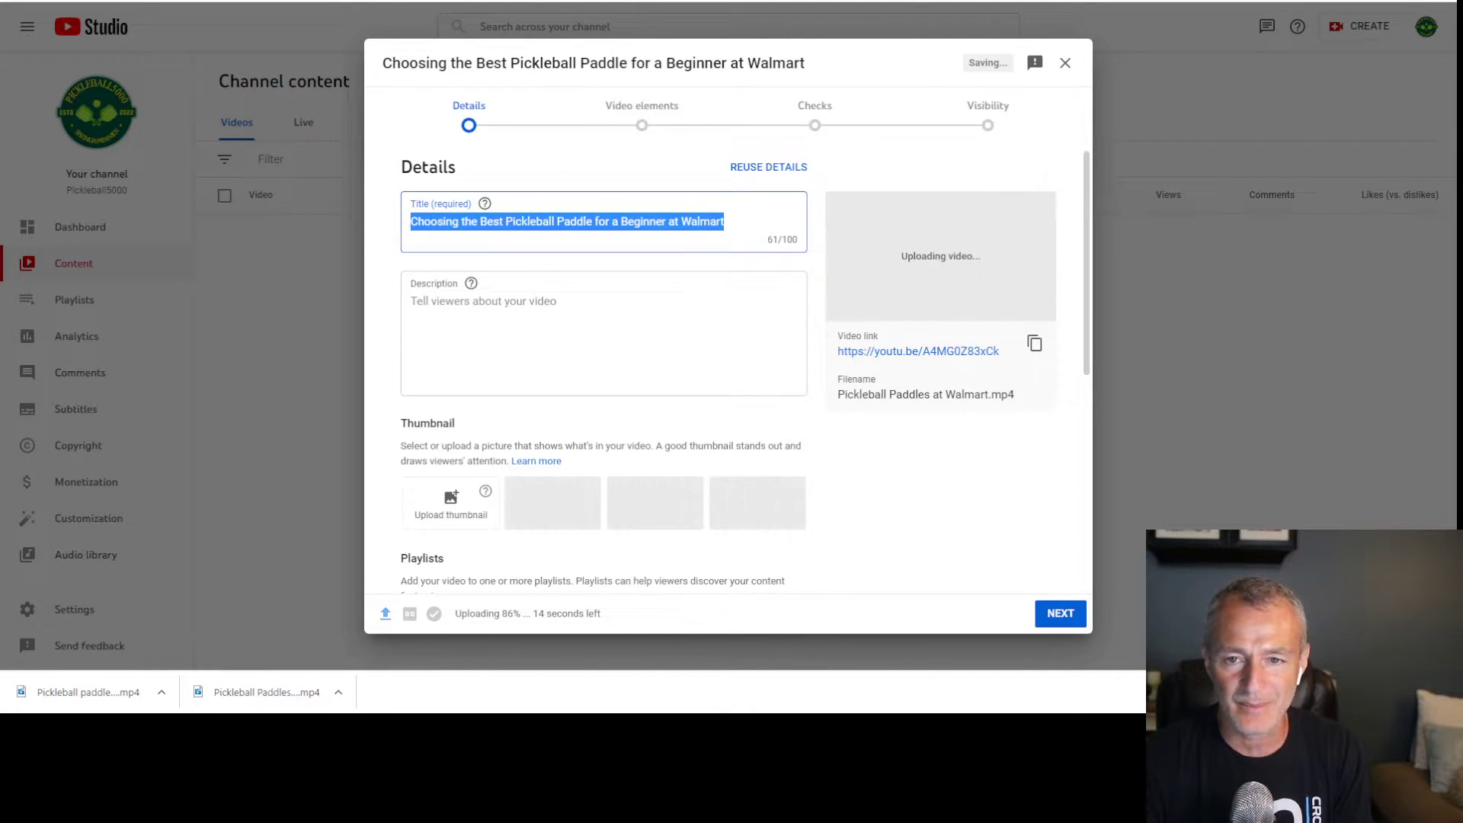
pyautogui.hotkey('ctrl', 't')
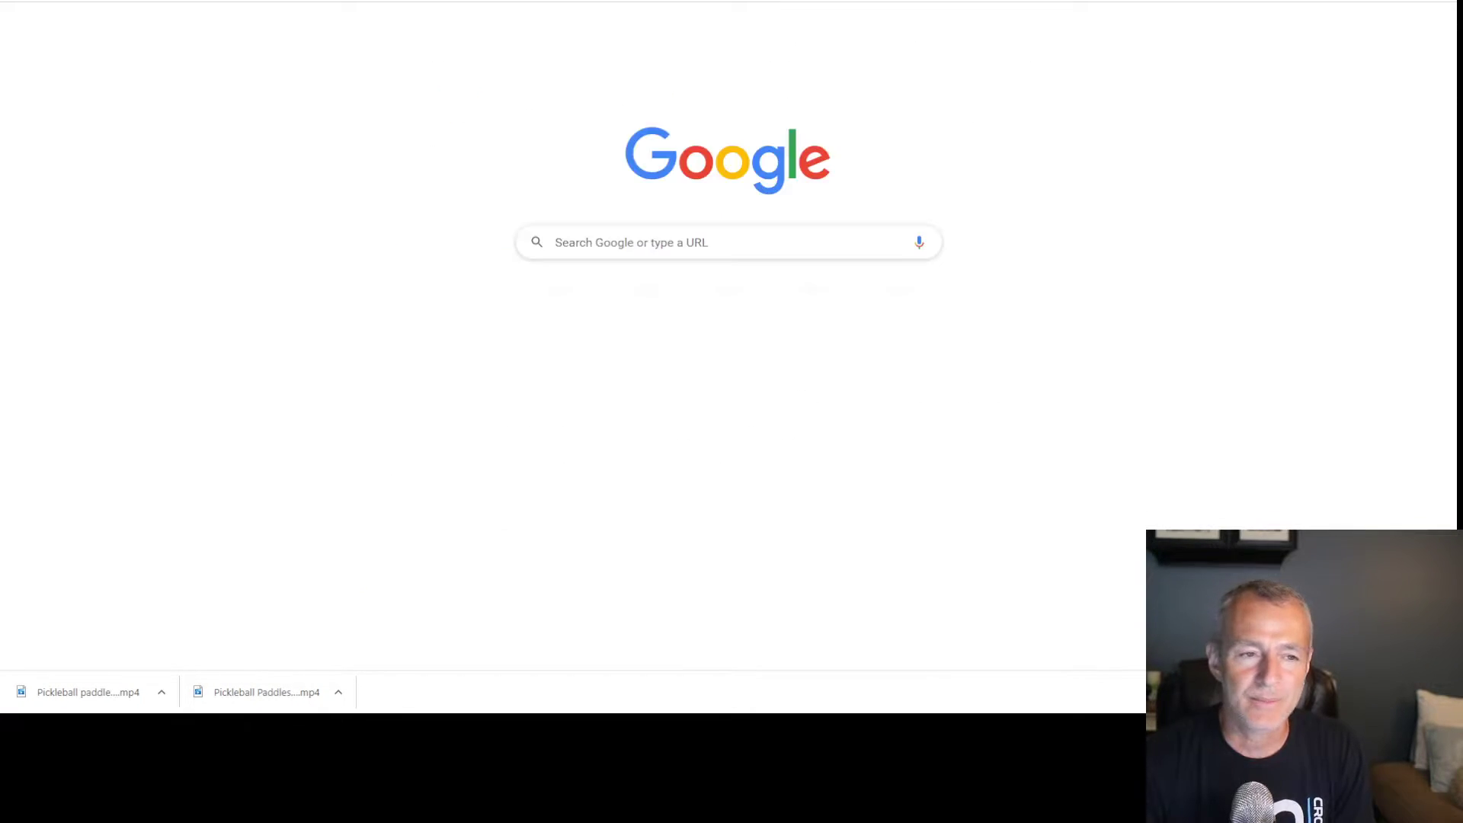
# Google the pasted video title, then search again without 'at Walmart'
pyautogui.hotkey('ctrl', 'v')
pyautogui.press('Return')
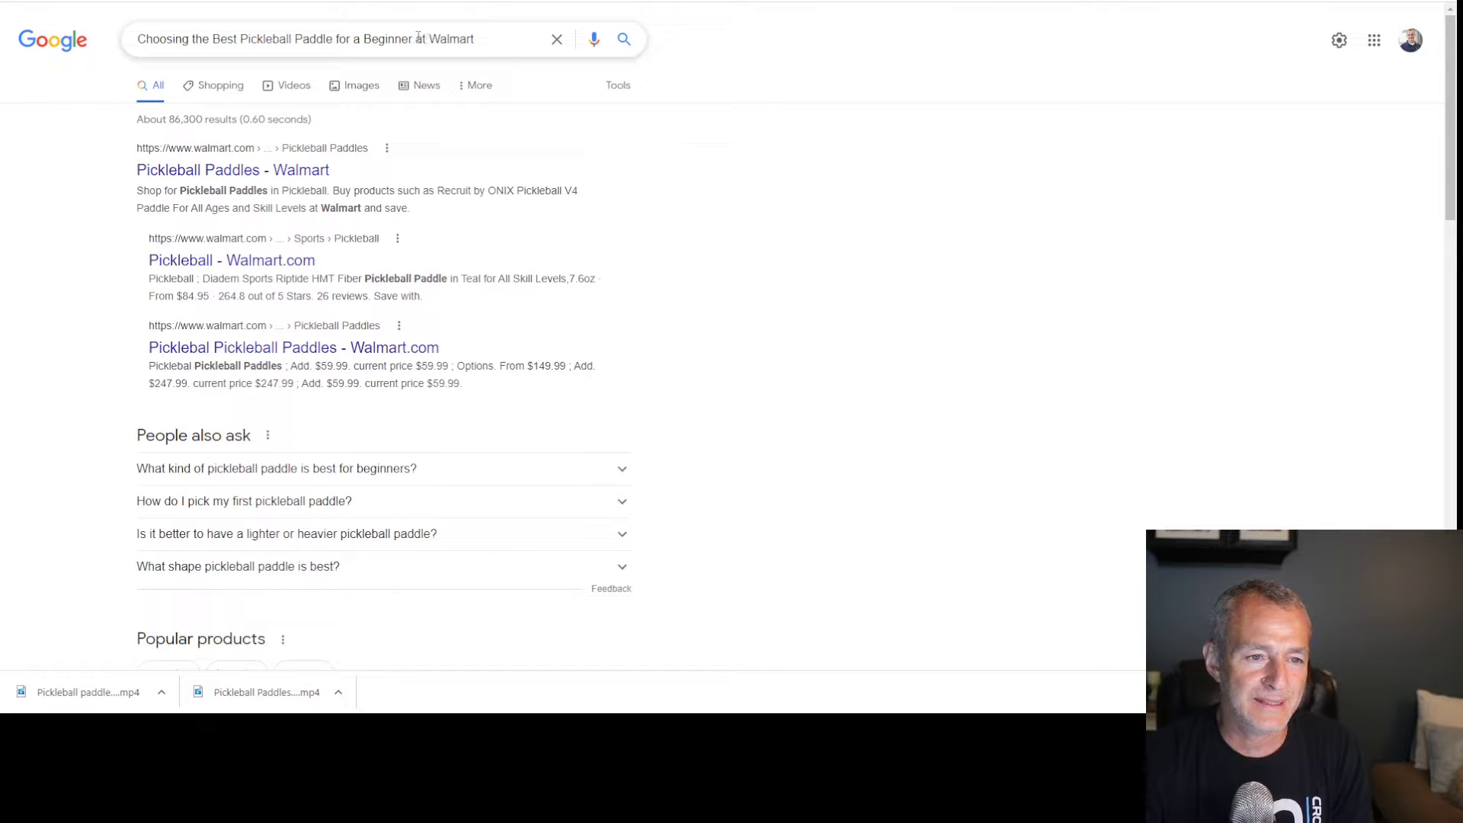
pyautogui.moveTo(417, 40); pyautogui.dragTo(625, 59)
pyautogui.press('BackSpace')
pyautogui.press('Return')
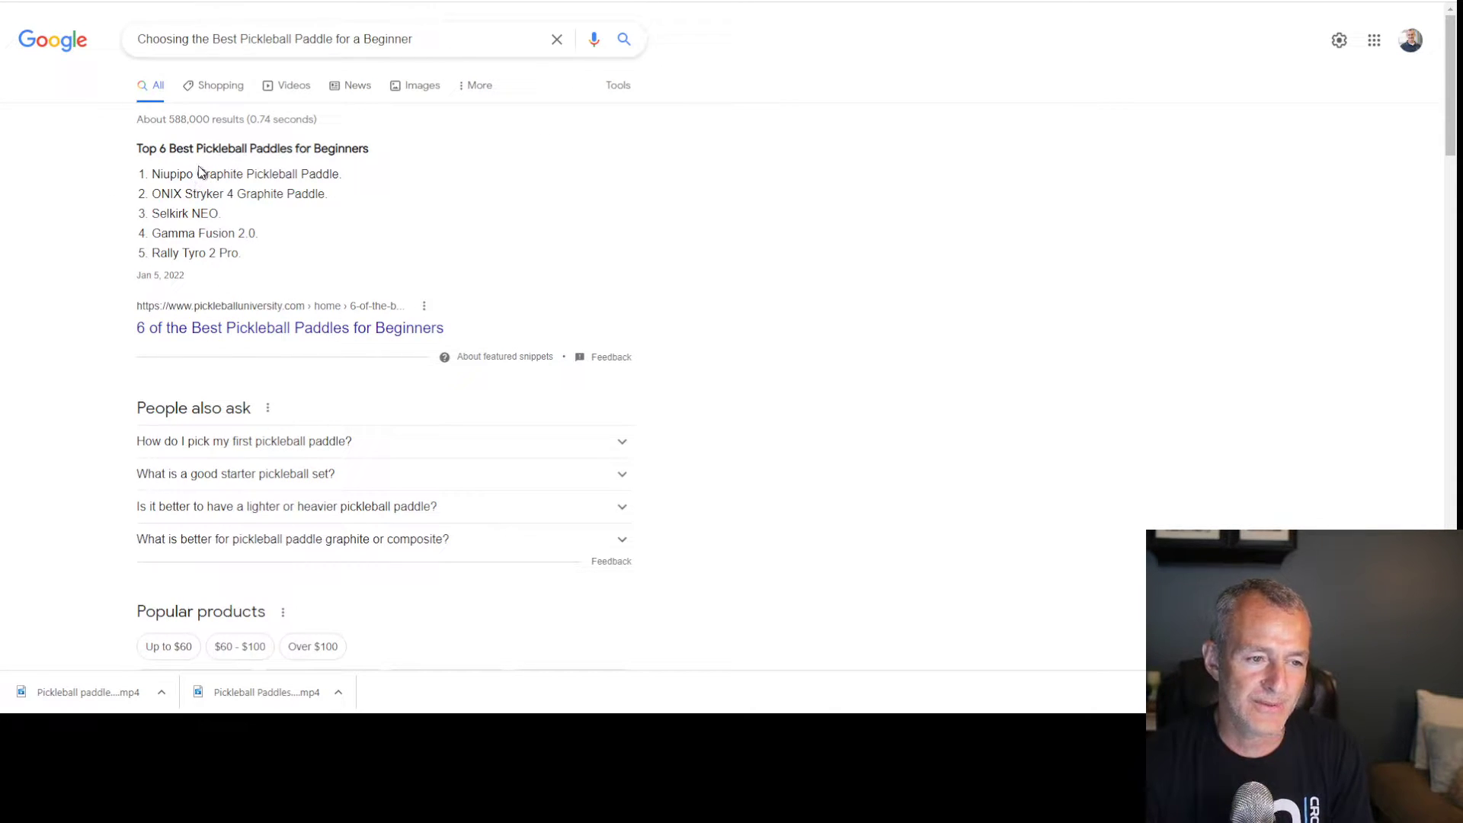
# Scan the results, highlighting the Top 6 Best Pickleball Paddles heading and the ONIX brand
pyautogui.moveTo(165, 147); pyautogui.dragTo(390, 155)
pyautogui.doubleClick(167, 194)
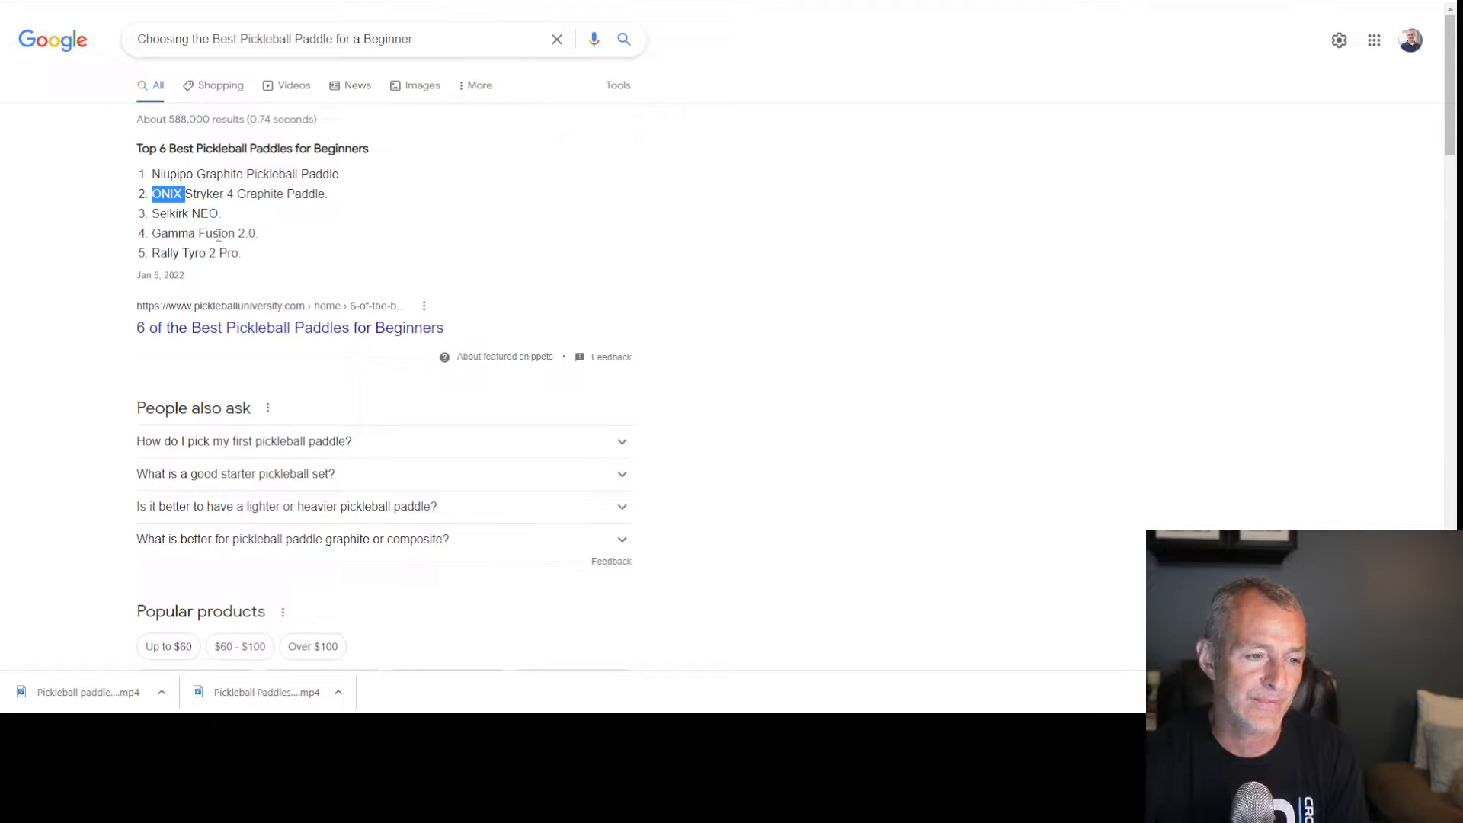
pyautogui.scroll(-1, 221, 236)
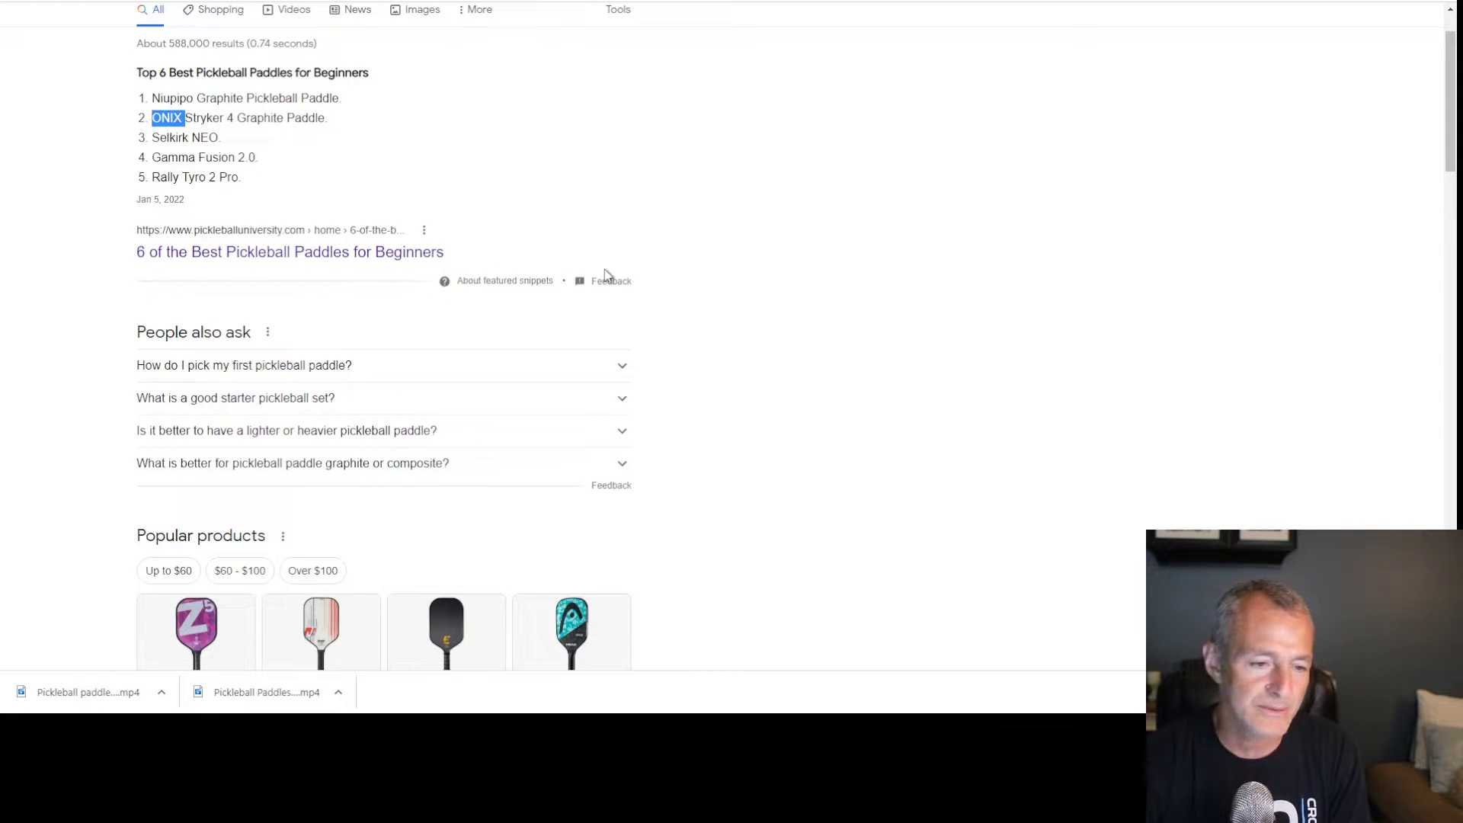
pyautogui.scroll(-5, 922, 280)
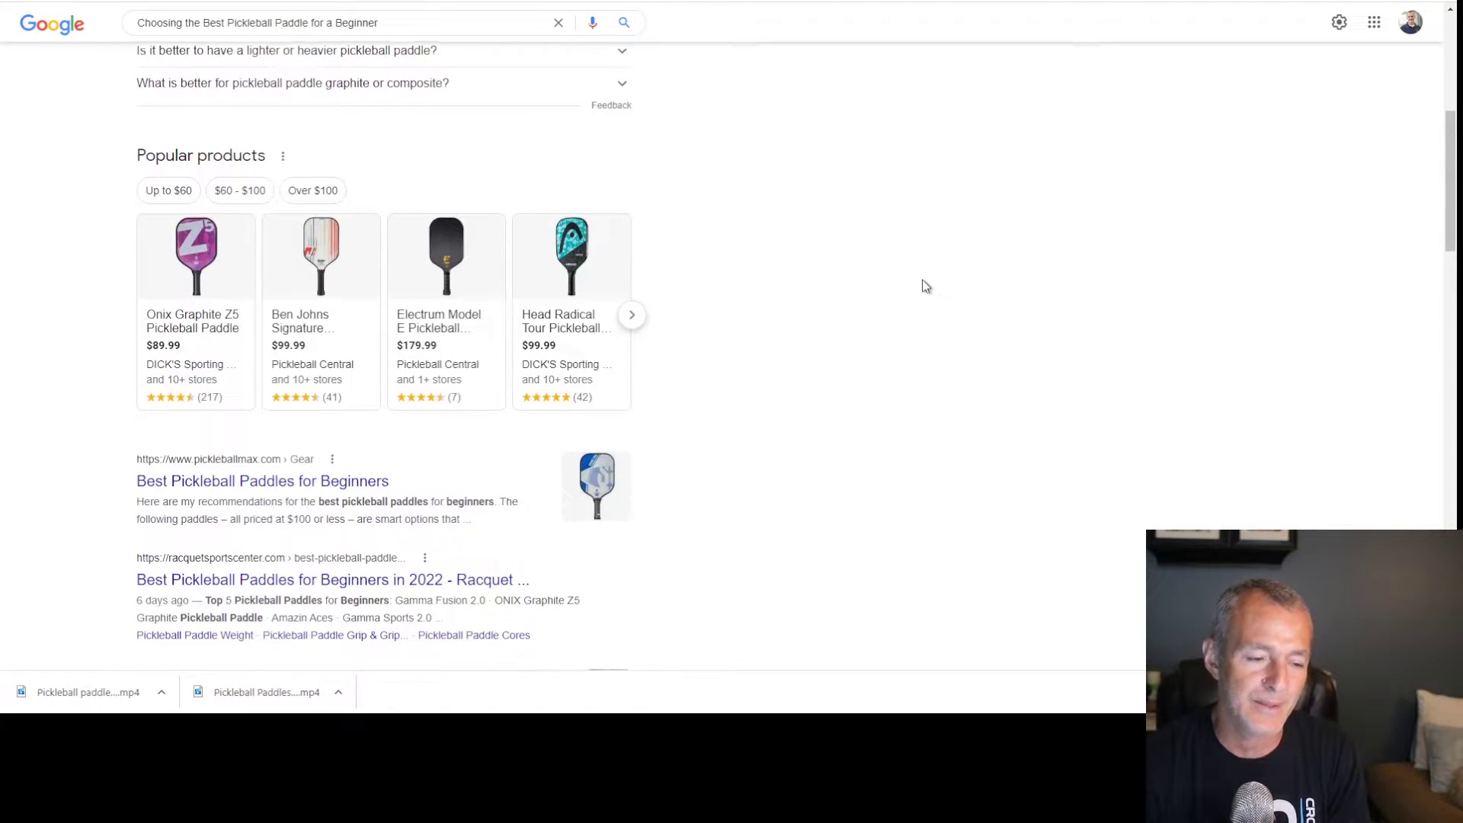
pyautogui.scroll(-3, 922, 279)
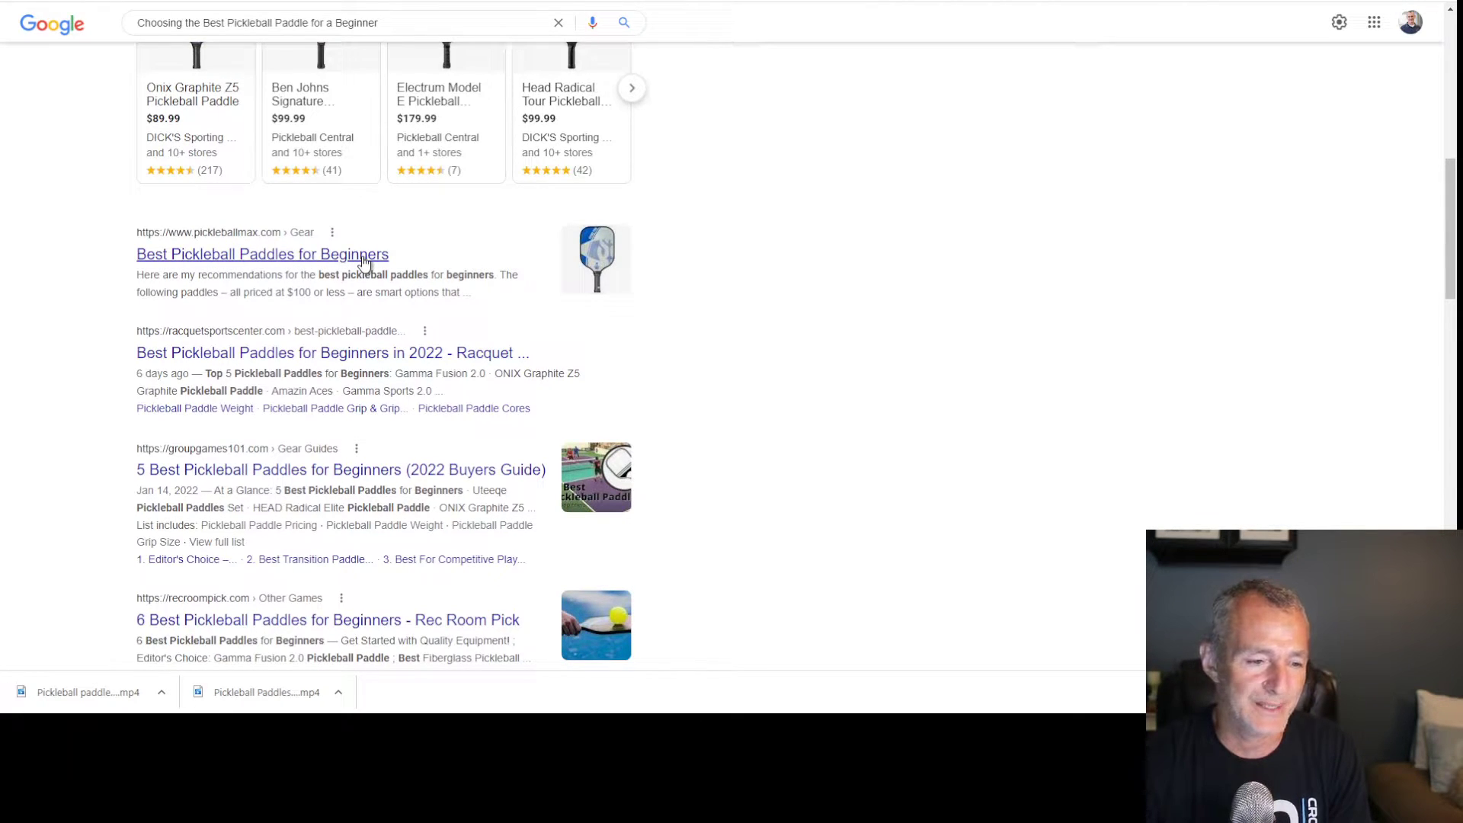
pyautogui.moveTo(317, 277); pyautogui.dragTo(492, 278)
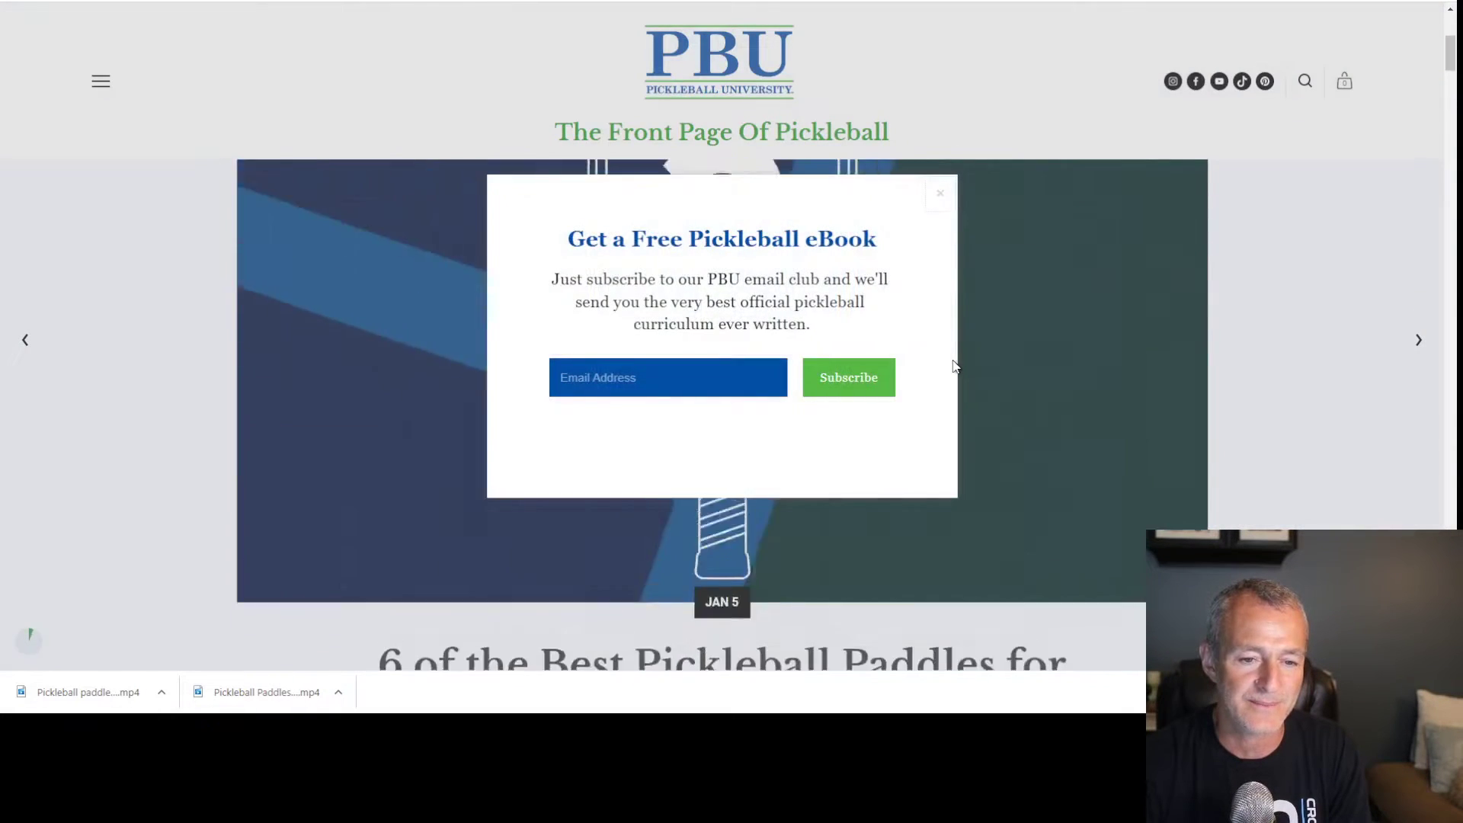
# Close the free eBook popup and read through the Pickleball University paddle article
pyautogui.click(944, 192)
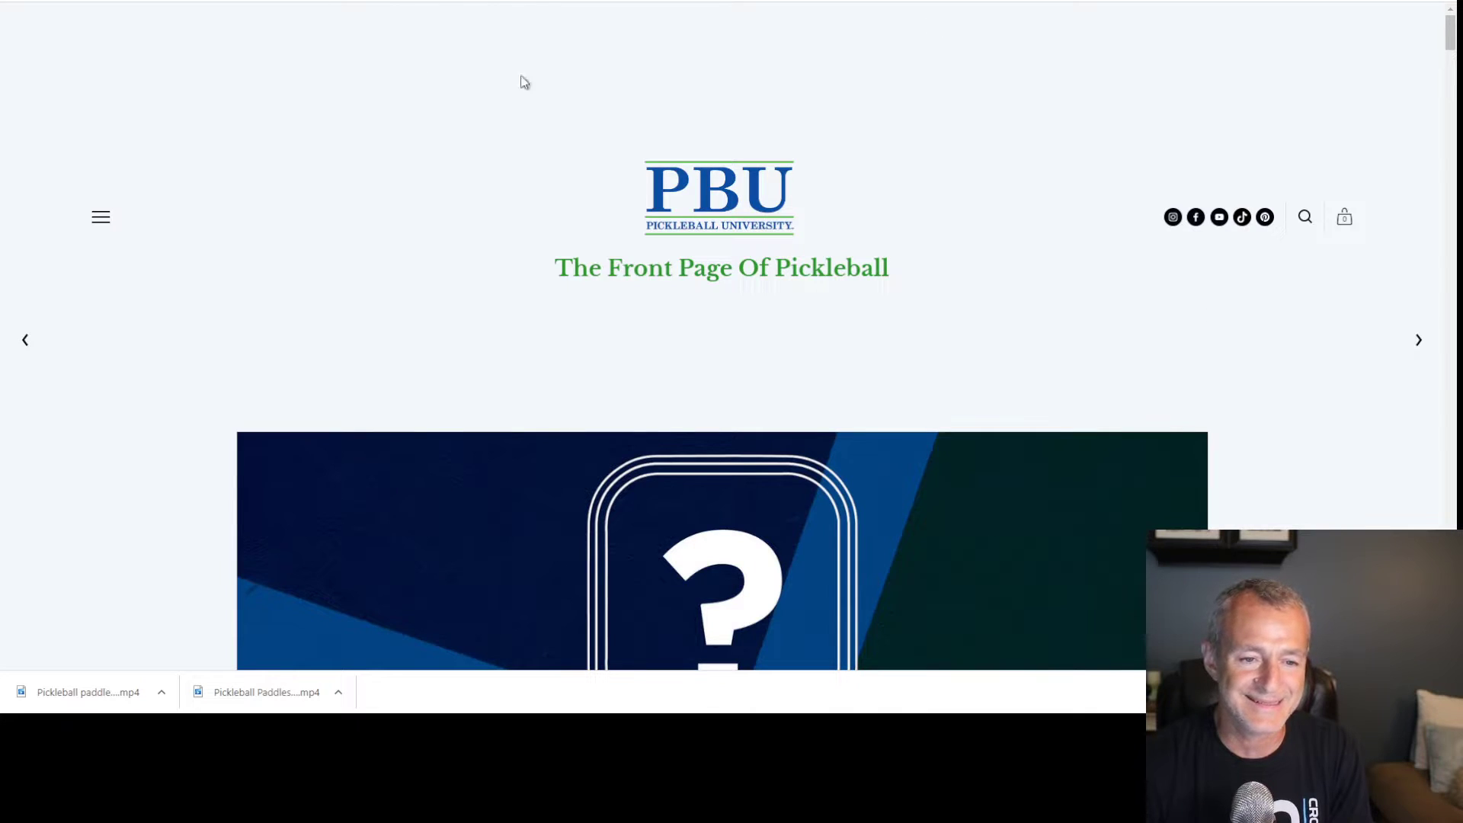
pyautogui.scroll(-6, 1053, 320)
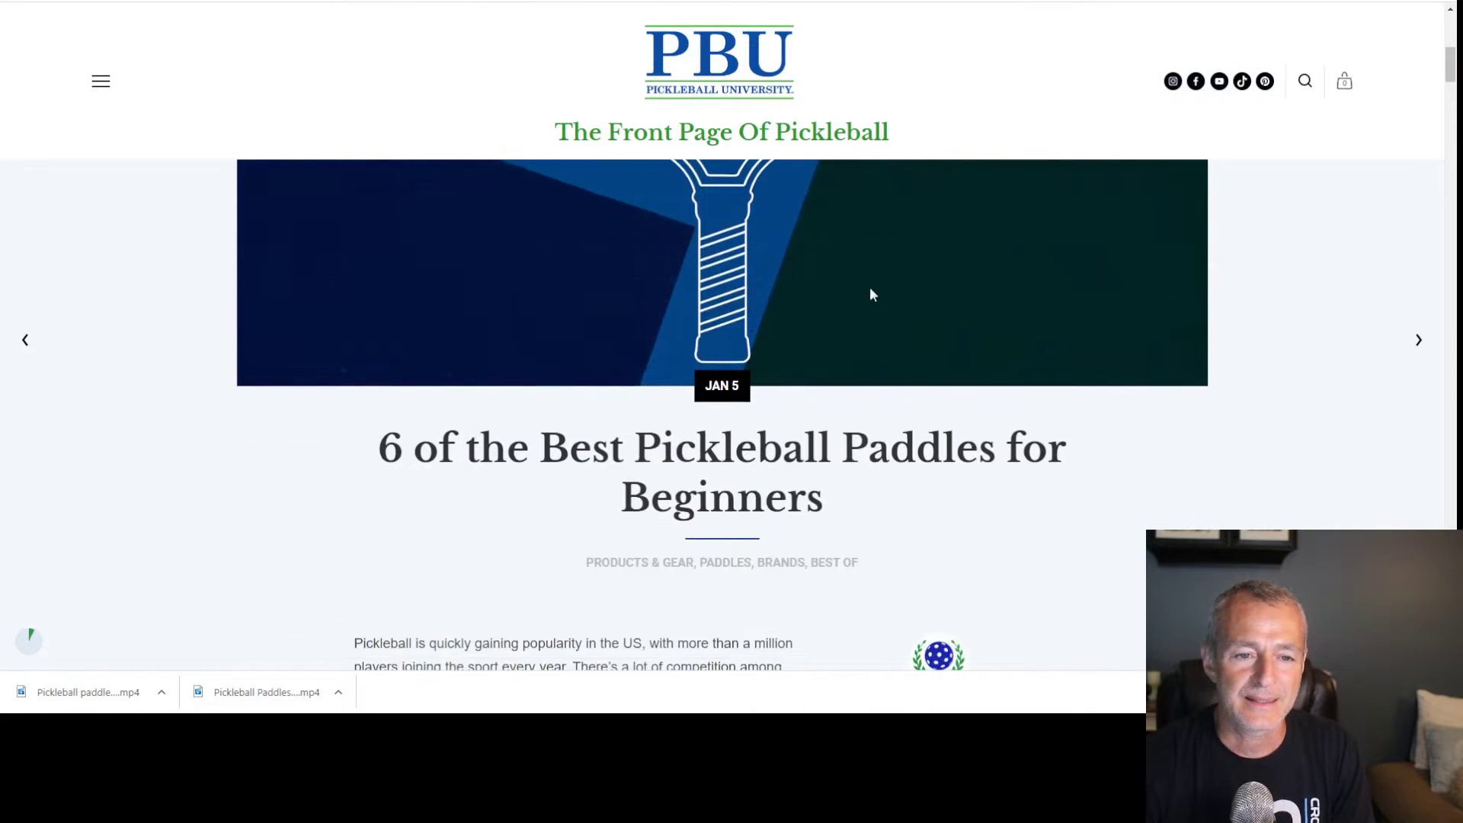
pyautogui.scroll(-2, 573, 197)
pyautogui.moveTo(380, 297); pyautogui.dragTo(896, 348)
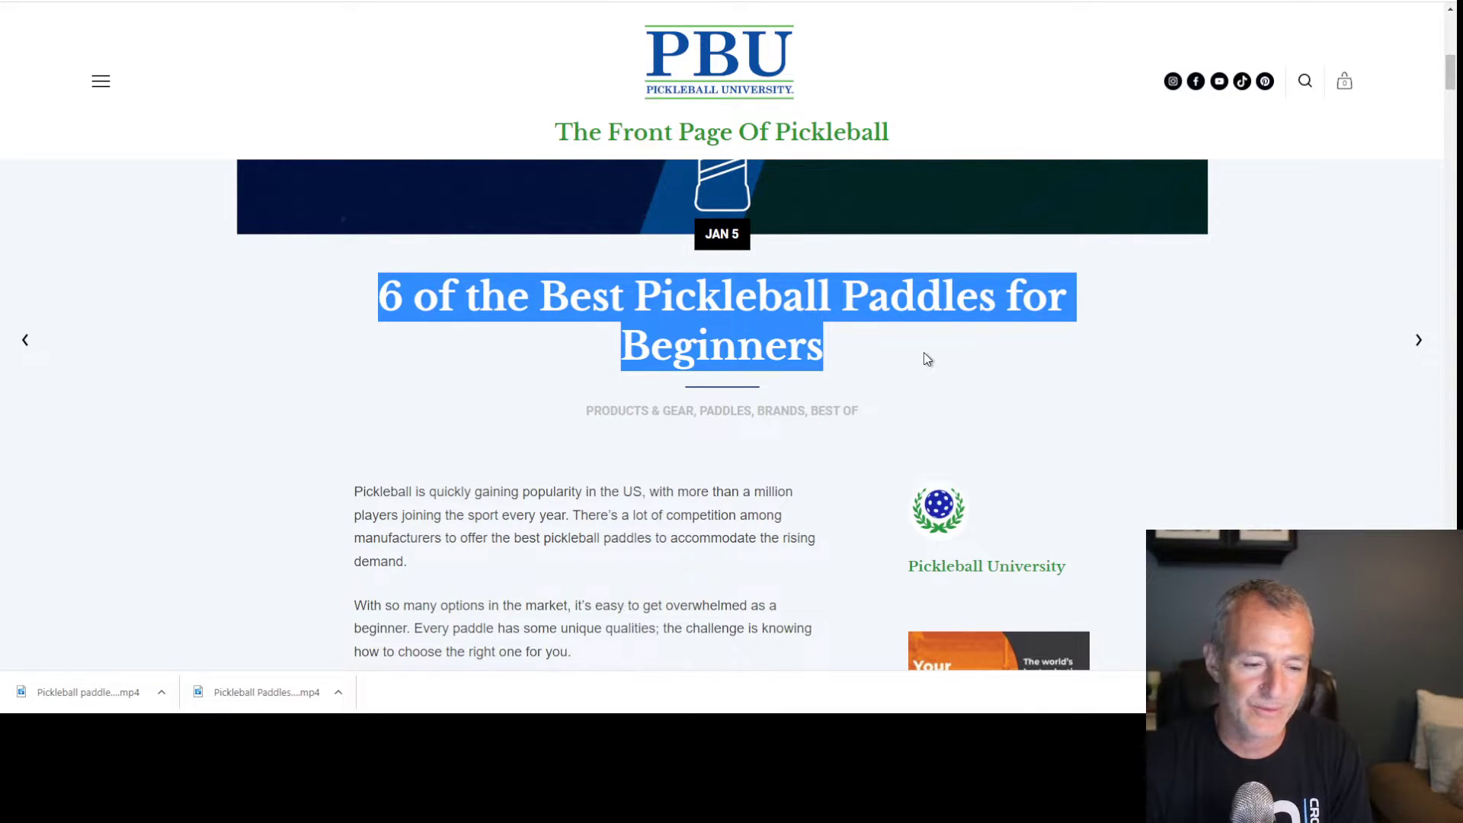
pyautogui.scroll(-8, 926, 358)
pyautogui.scroll(-6, 621, 332)
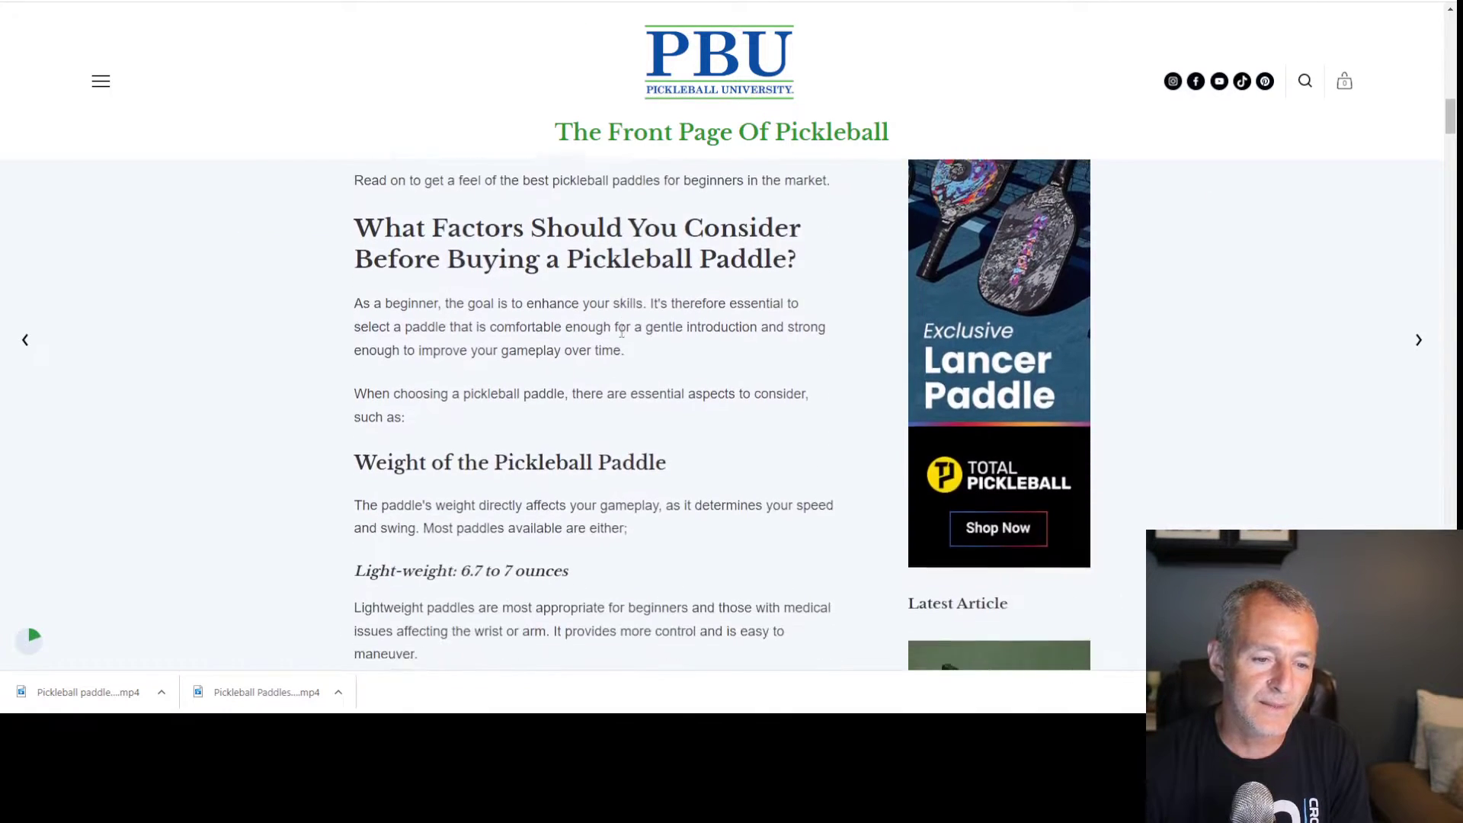
pyautogui.scroll(-15, 623, 338)
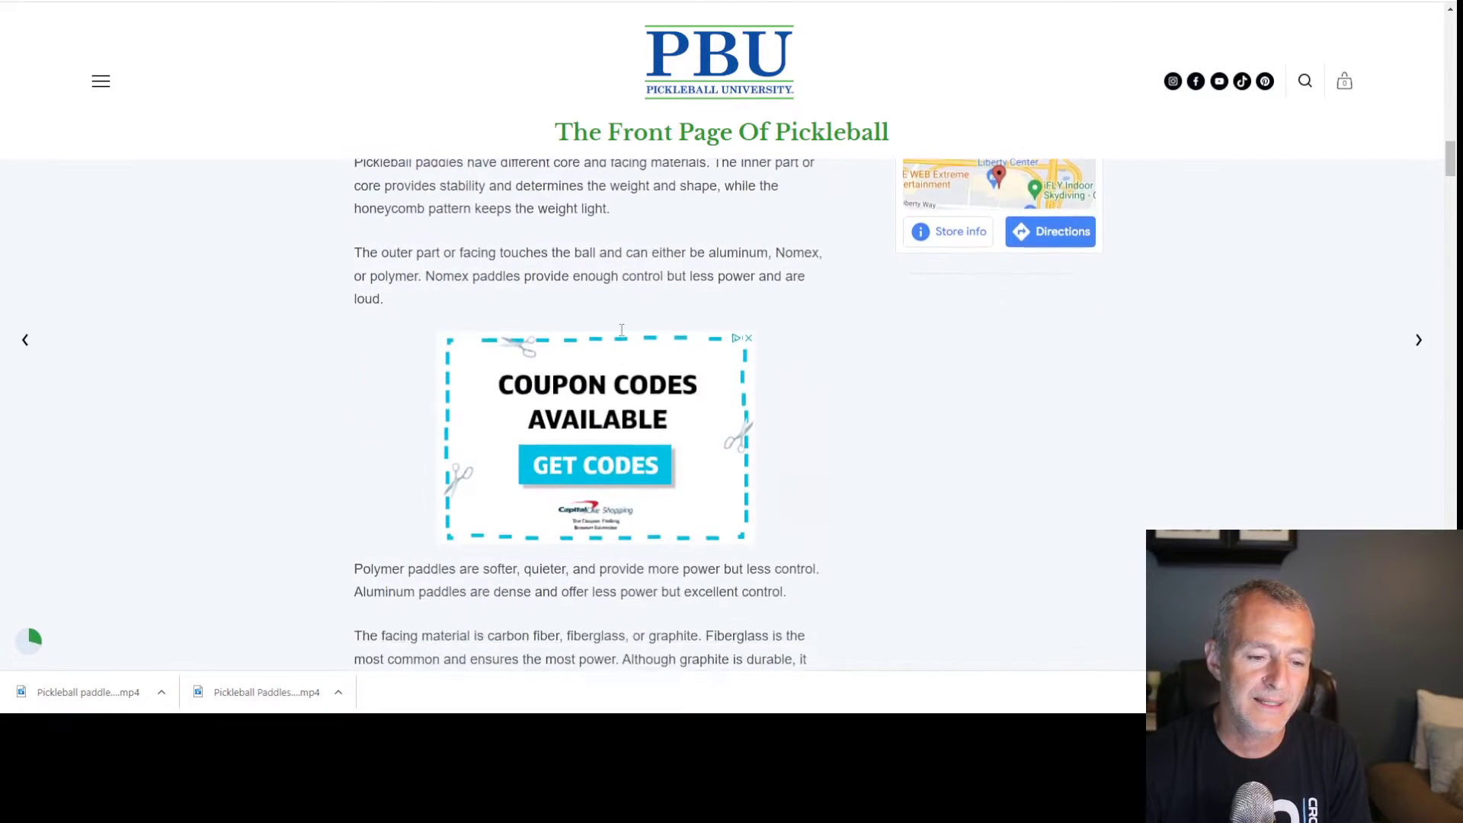
pyautogui.scroll(-8, 624, 343)
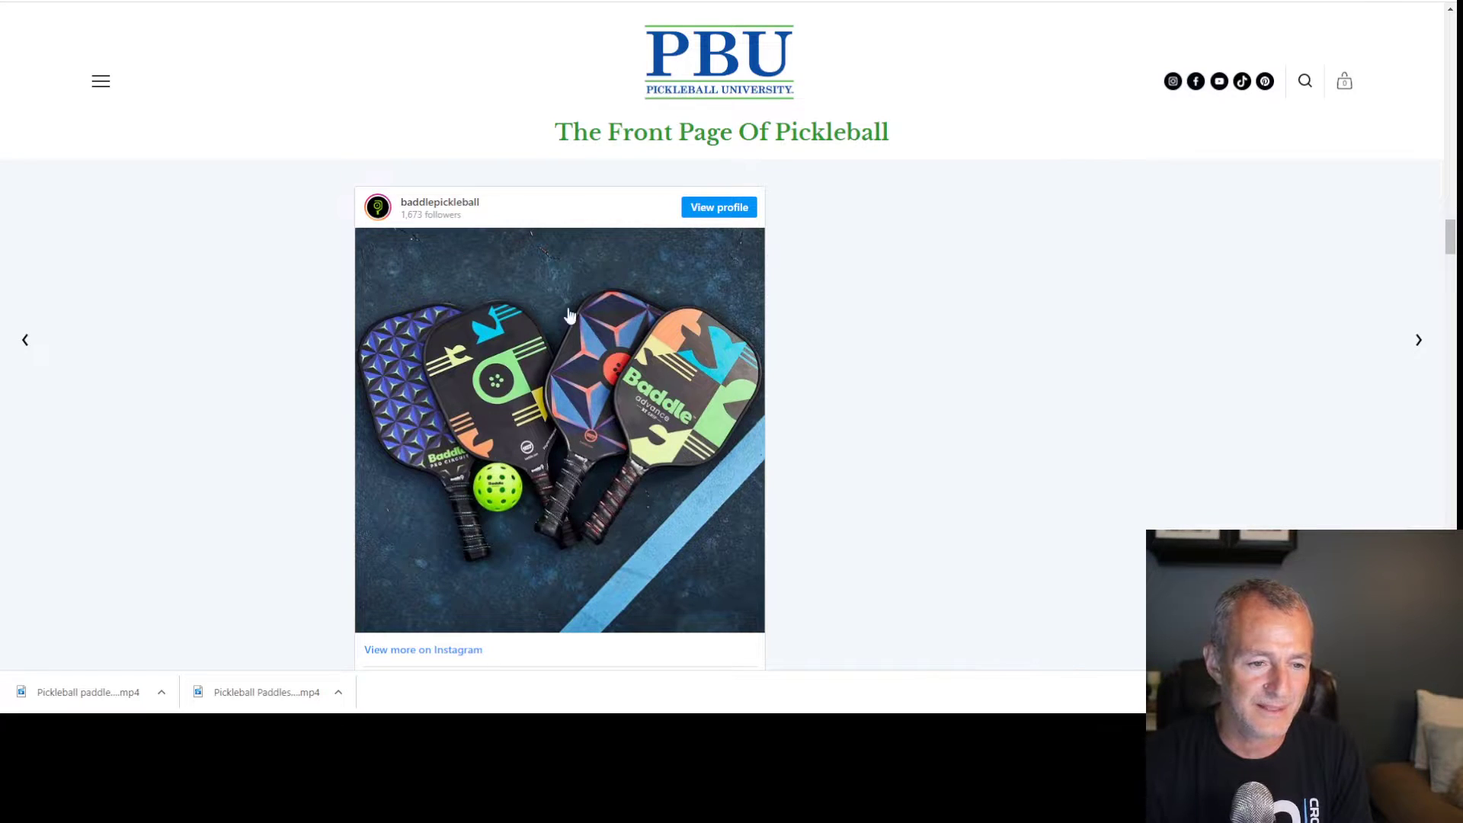
pyautogui.scroll(-12, 563, 320)
pyautogui.scroll(-1, 581, 336)
pyautogui.scroll(-15, 633, 330)
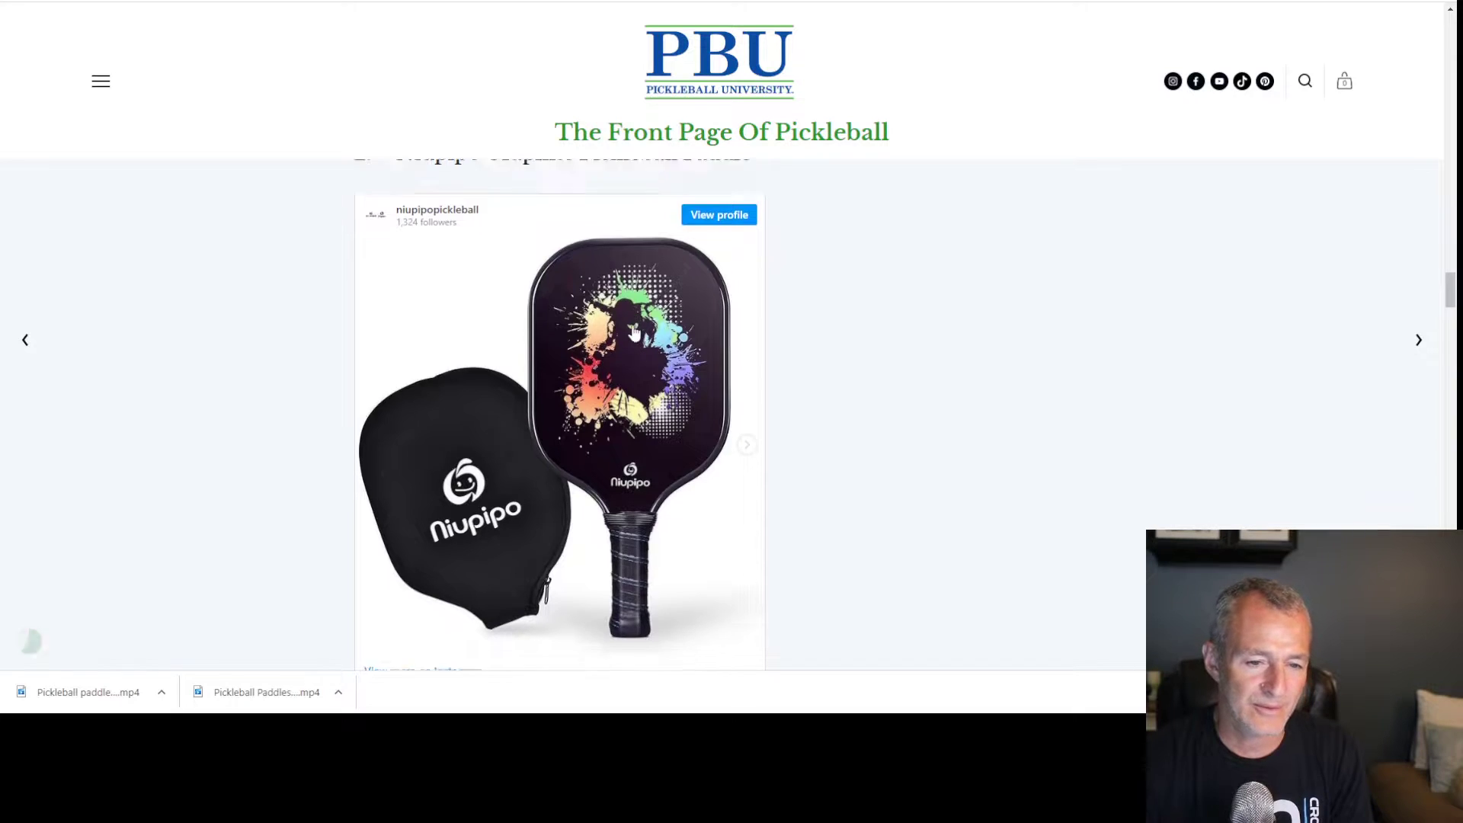
pyautogui.scroll(-14, 629, 329)
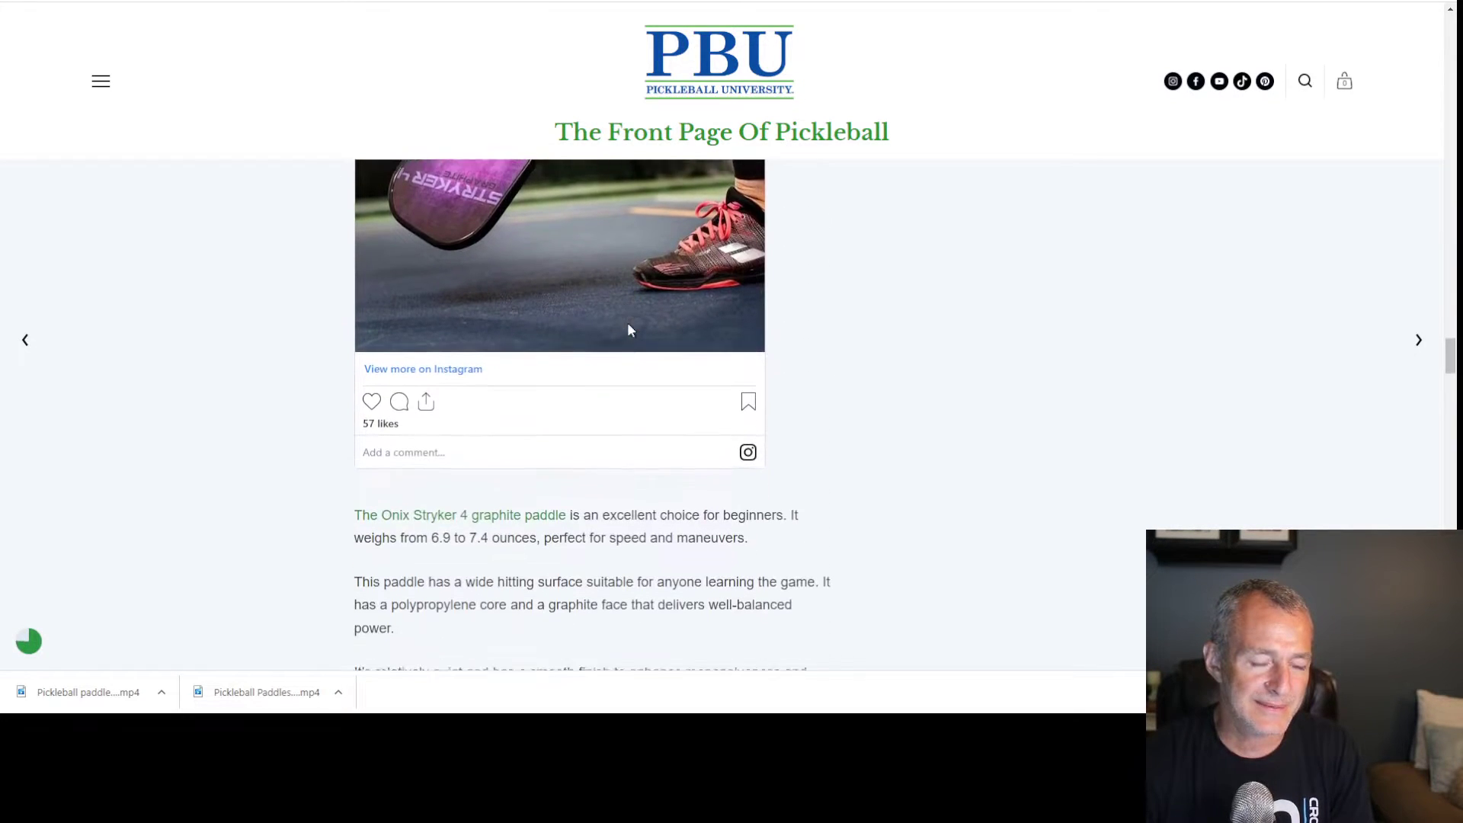
pyautogui.scroll(-7, 629, 329)
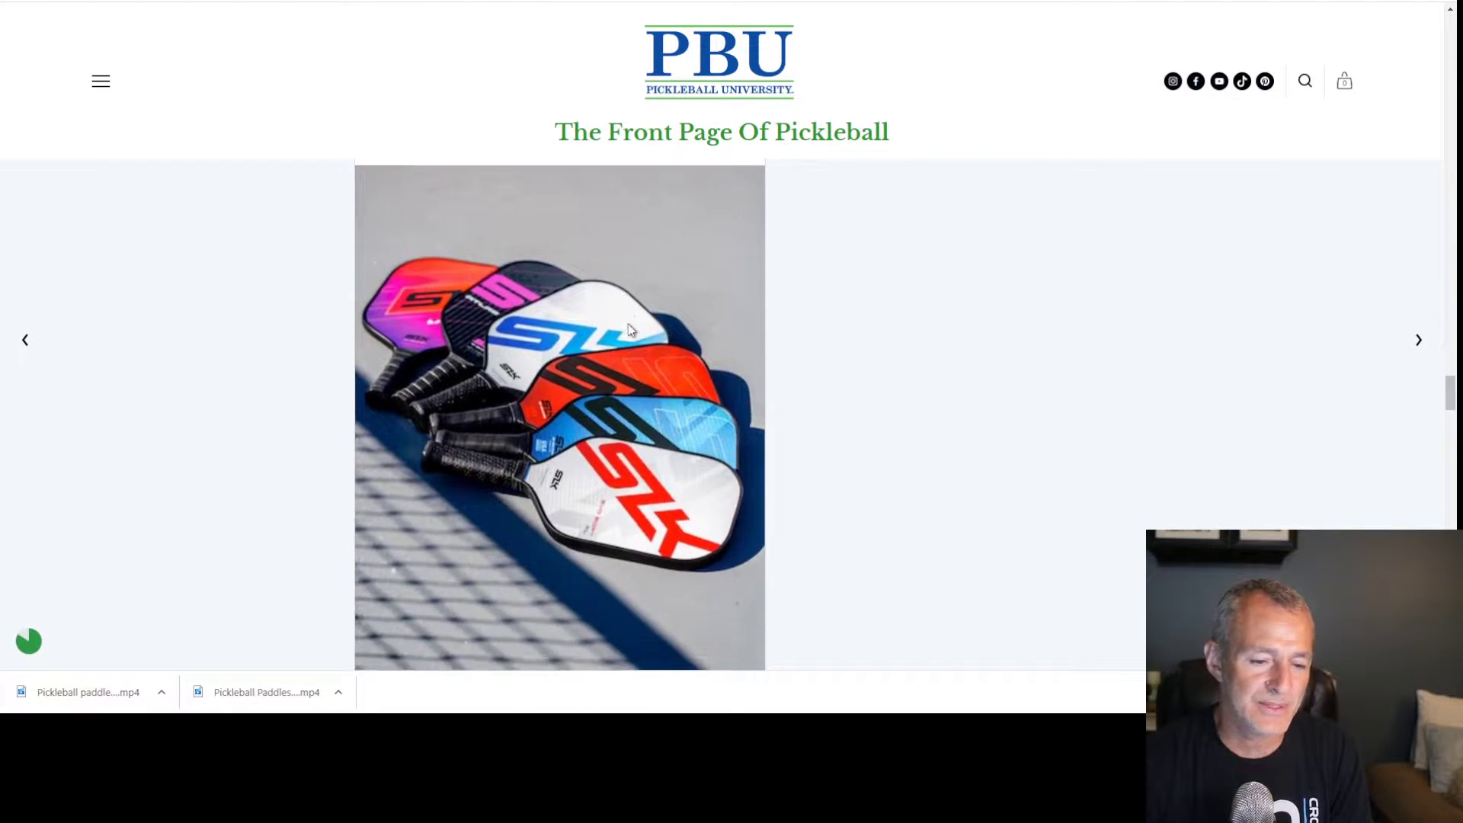
pyautogui.scroll(-18, 629, 328)
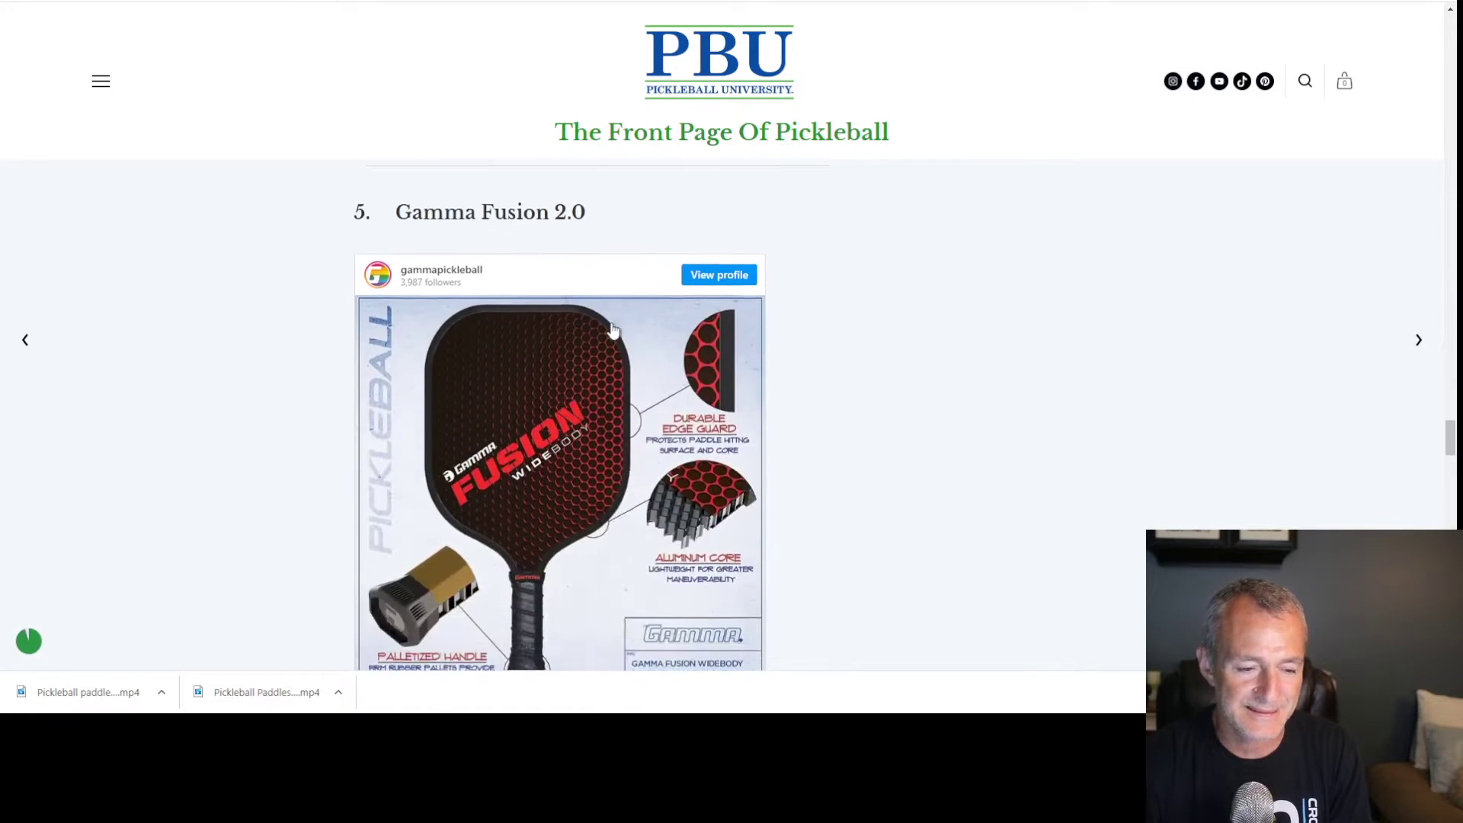
pyautogui.scroll(-20, 615, 333)
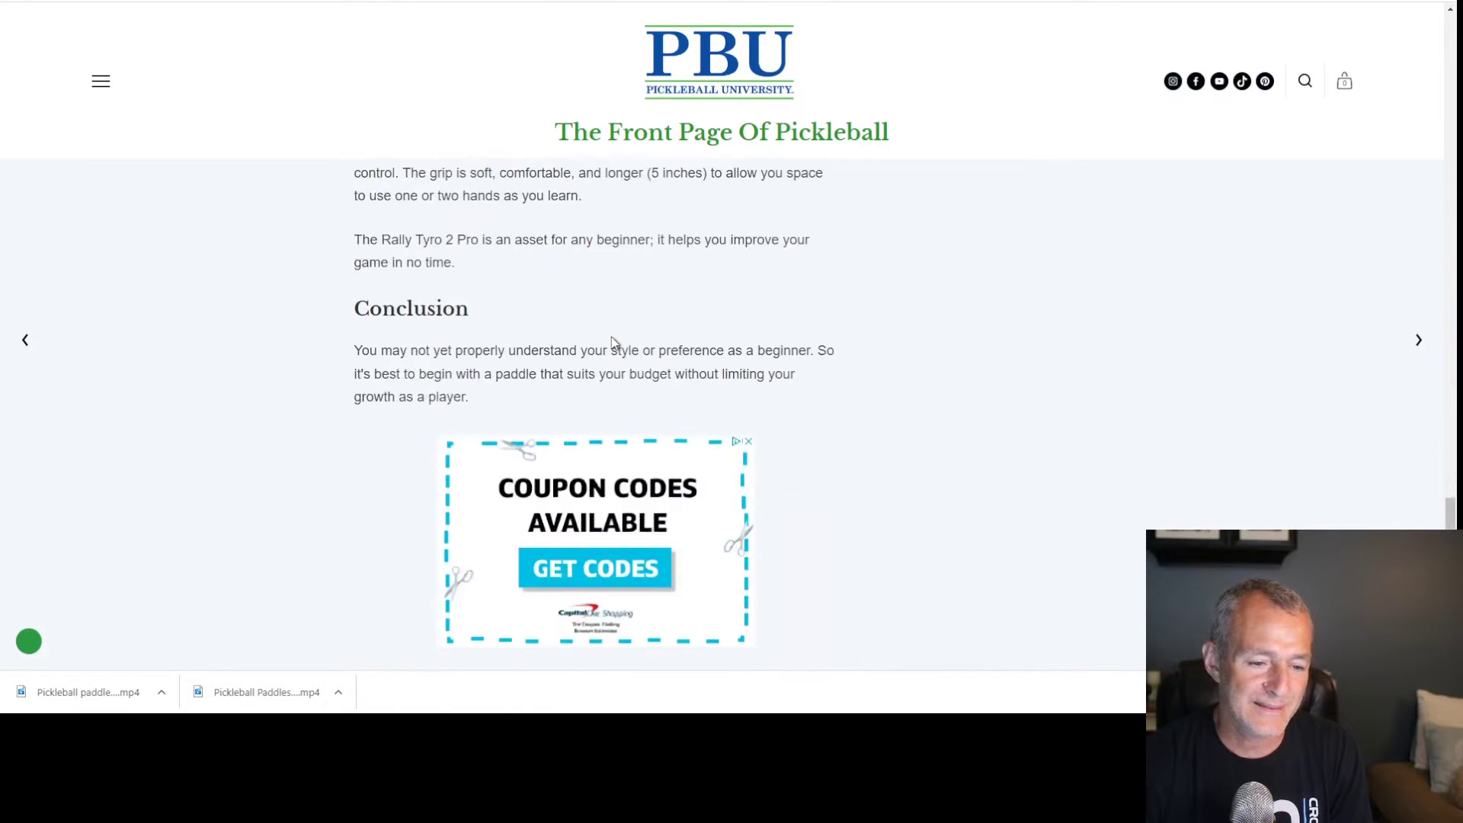
pyautogui.scroll(20, 614, 346)
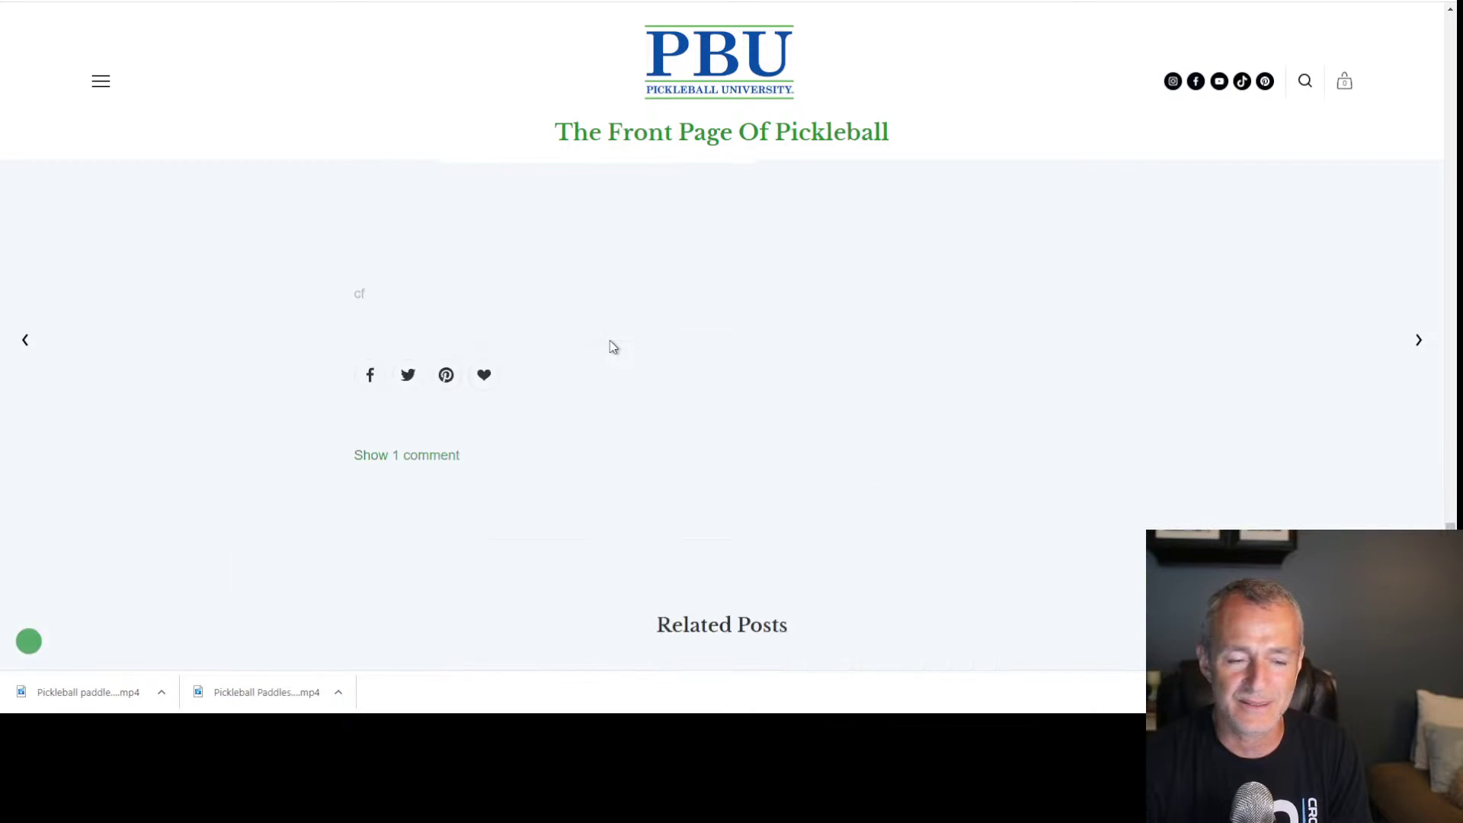
pyautogui.scroll(20, 609, 346)
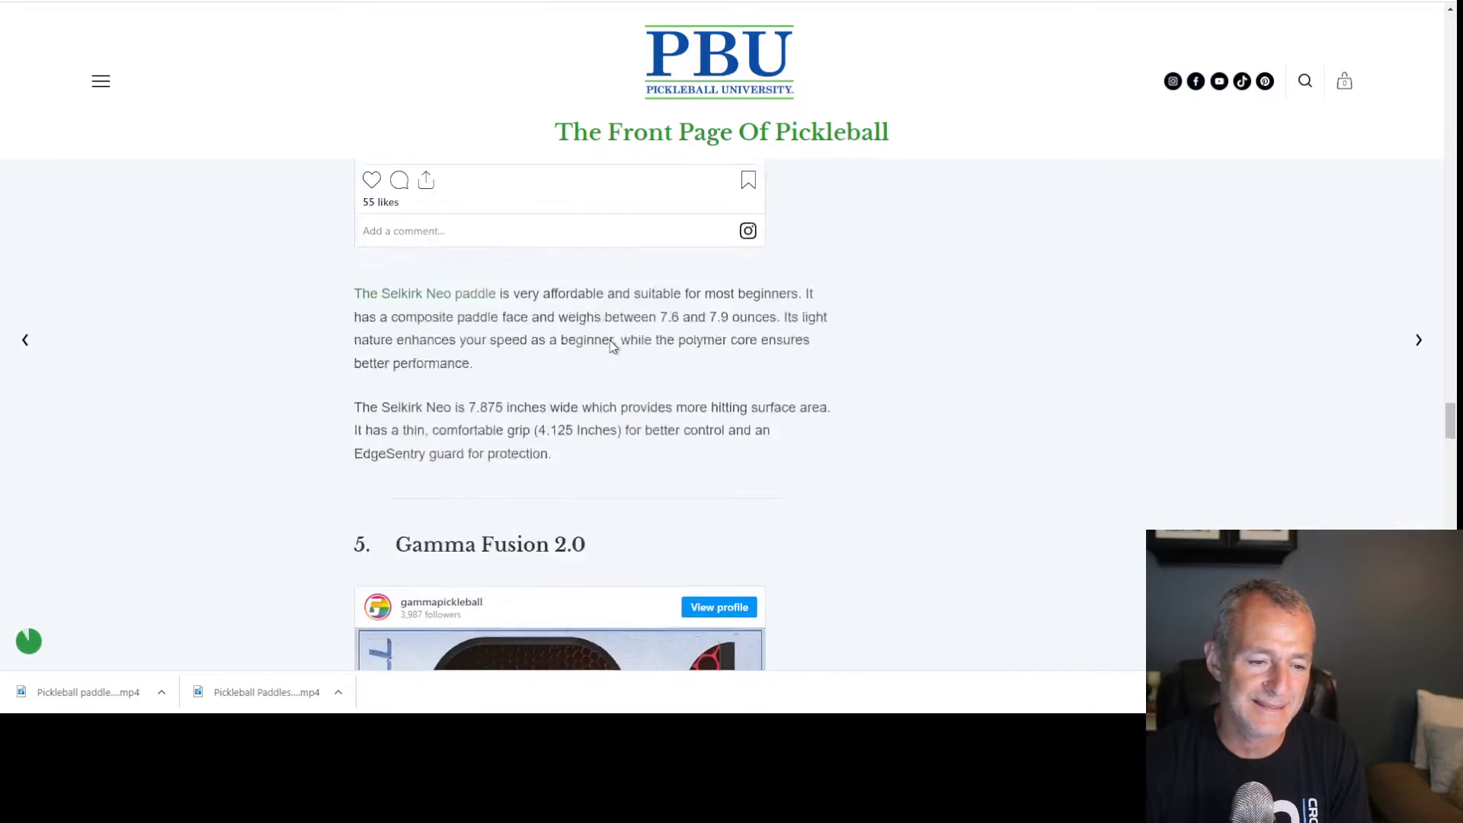
pyautogui.scroll(20, 609, 347)
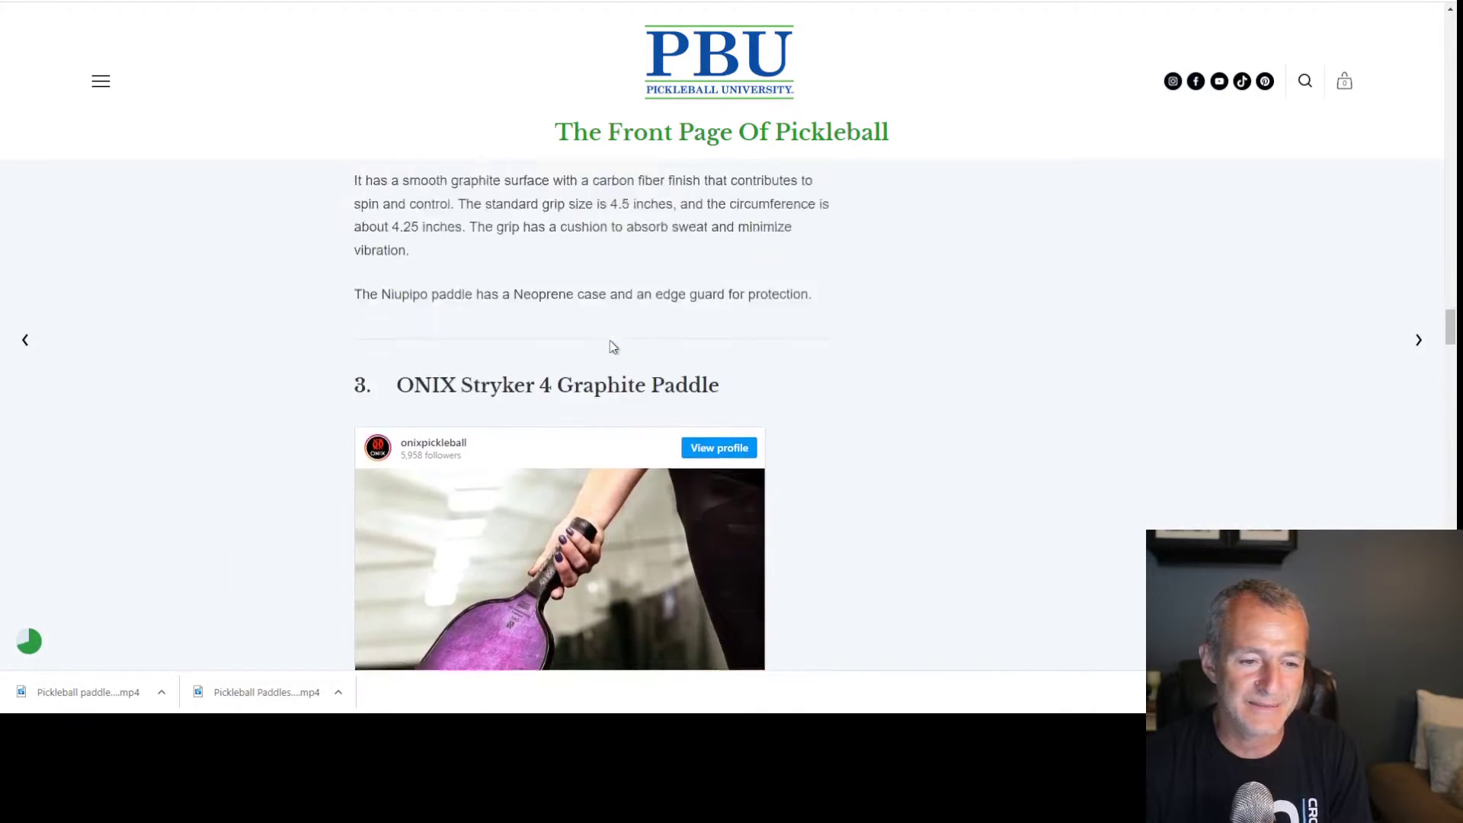
pyautogui.scroll(20, 613, 346)
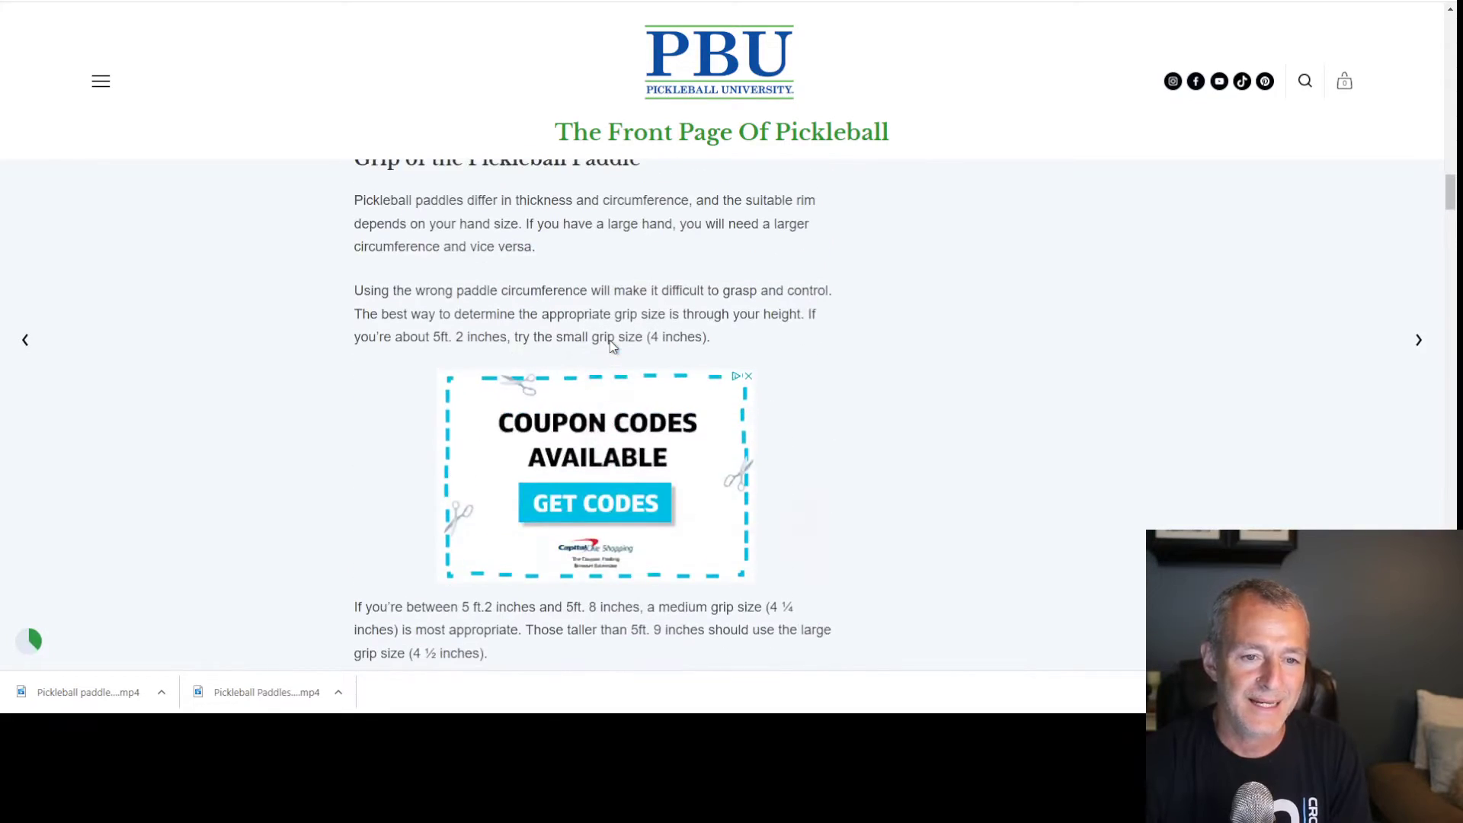
pyautogui.scroll(15, 613, 347)
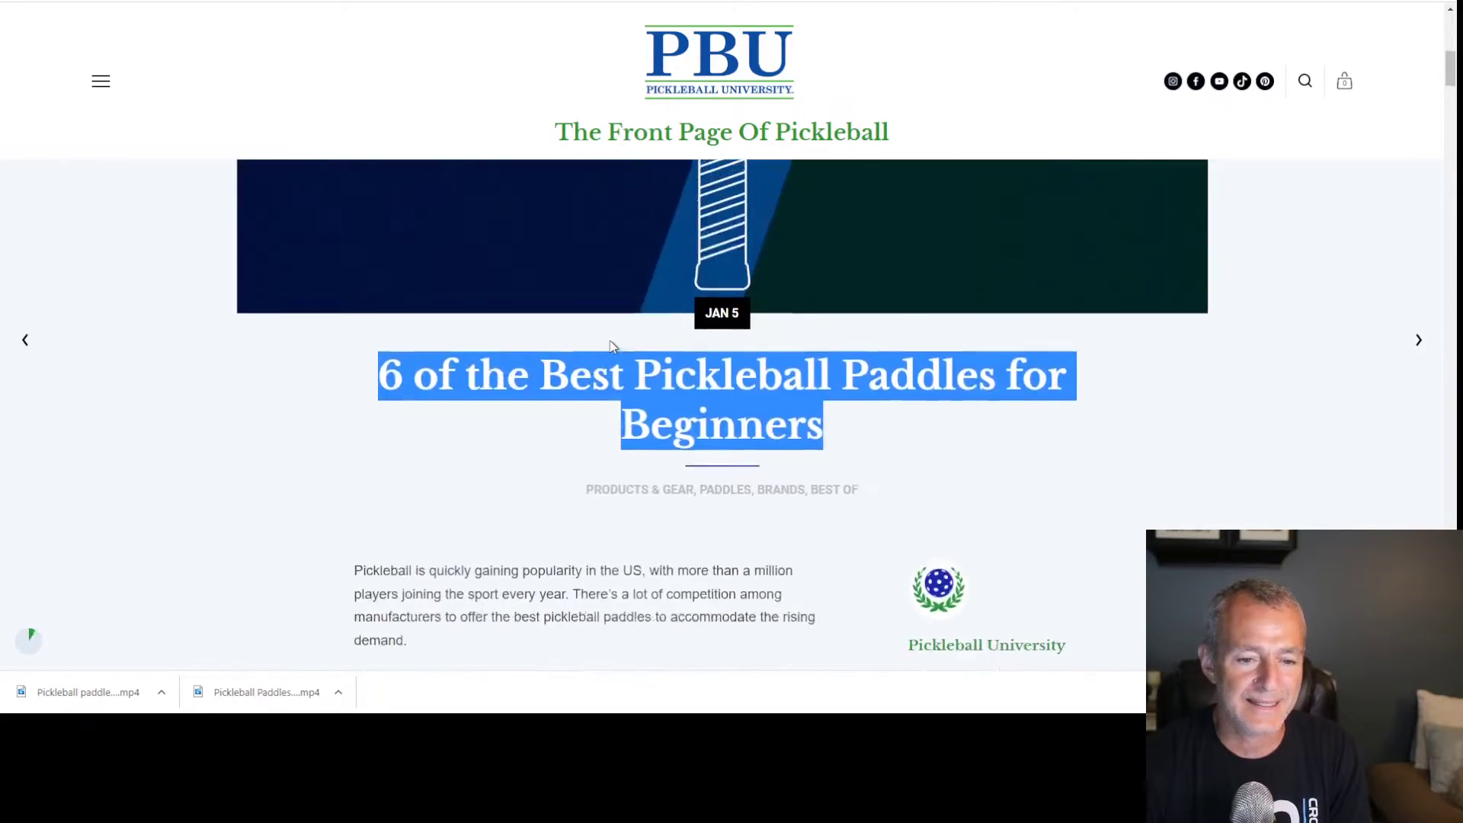
# Read the Pickleball Max beginner paddles article after closing its signup popup
pyautogui.hotkey('ctrl', 'Tab')
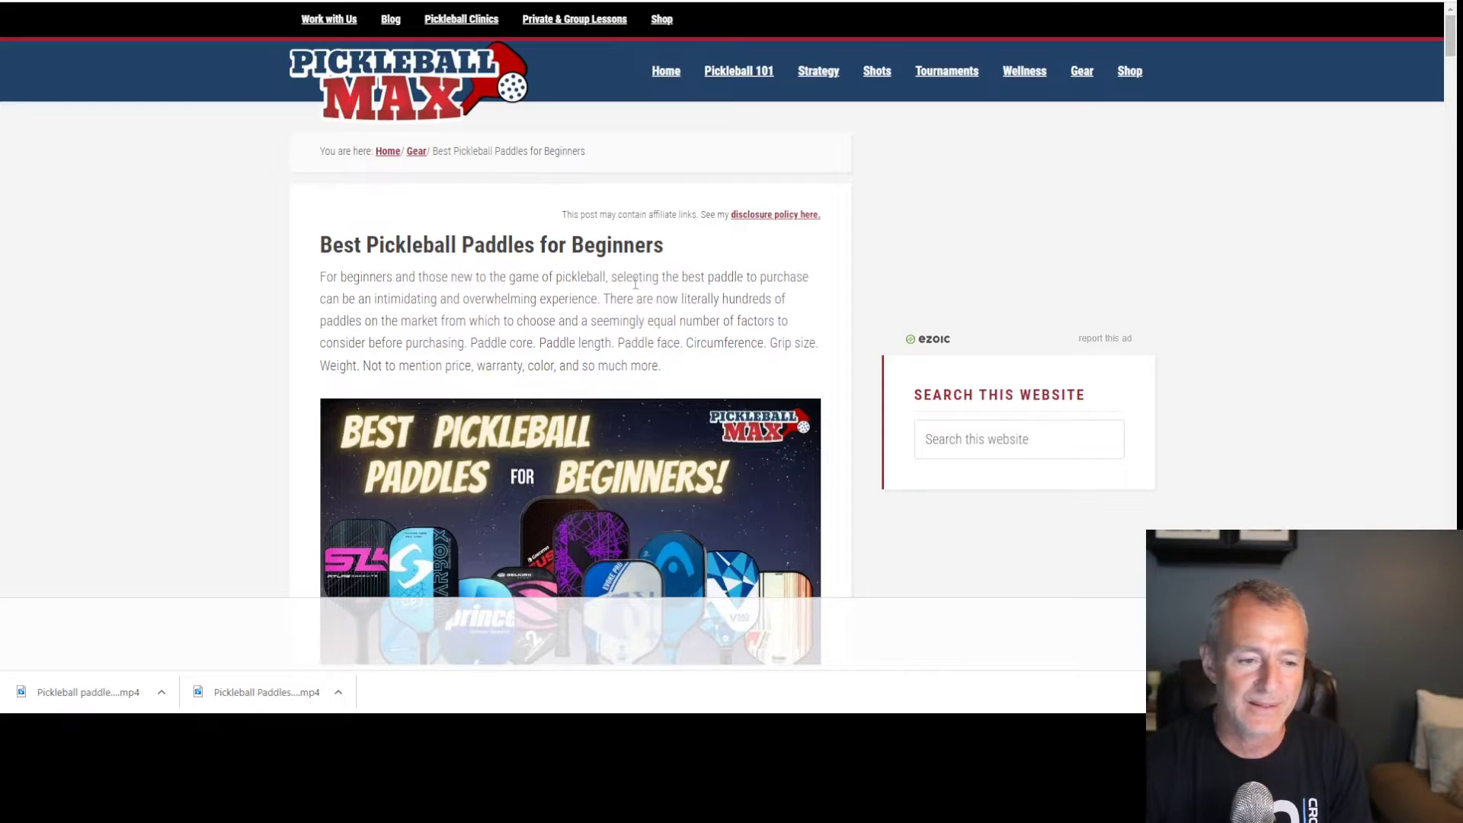
pyautogui.scroll(-15, 526, 312)
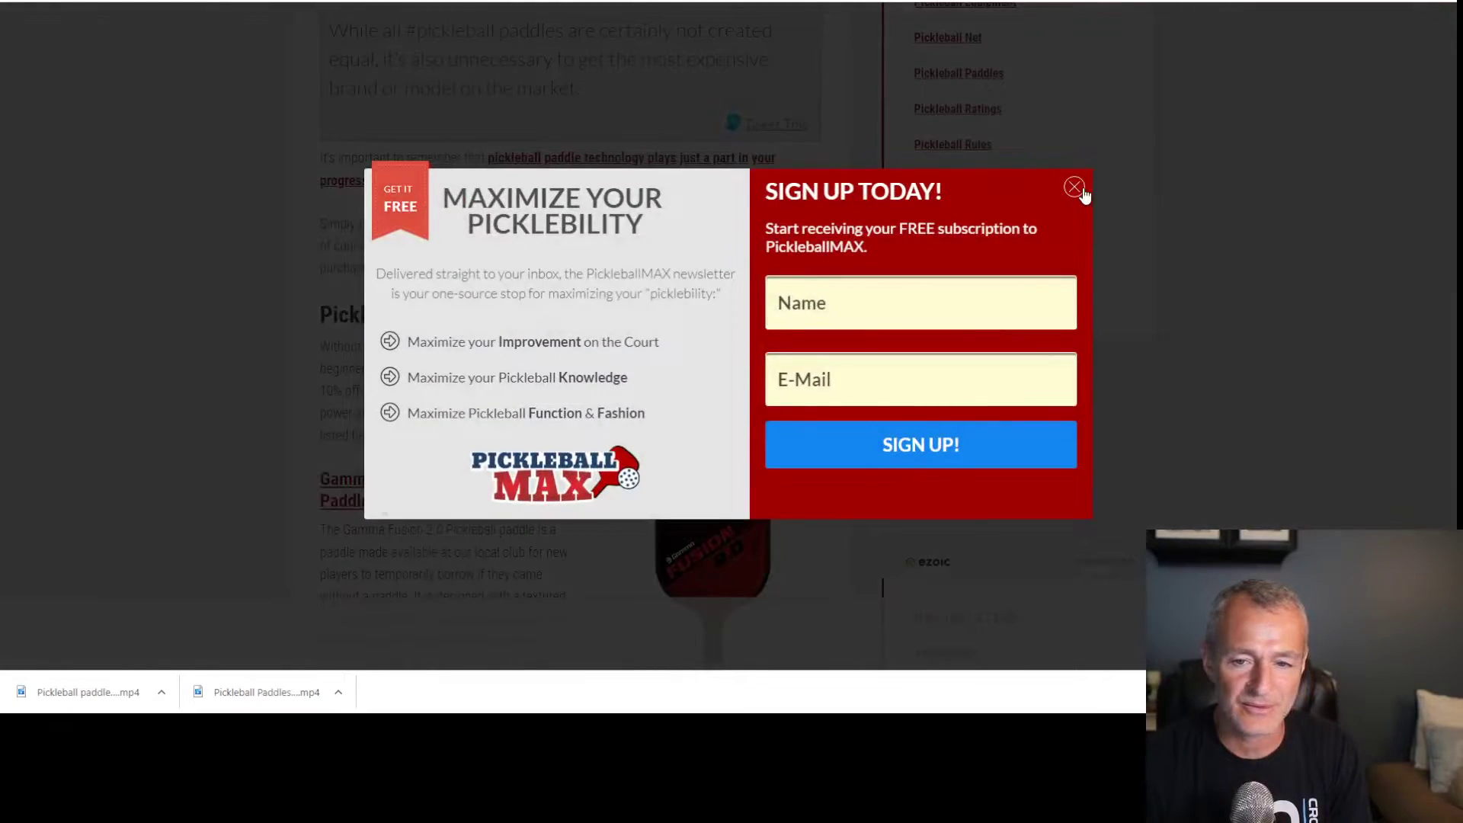
pyautogui.click(1081, 190)
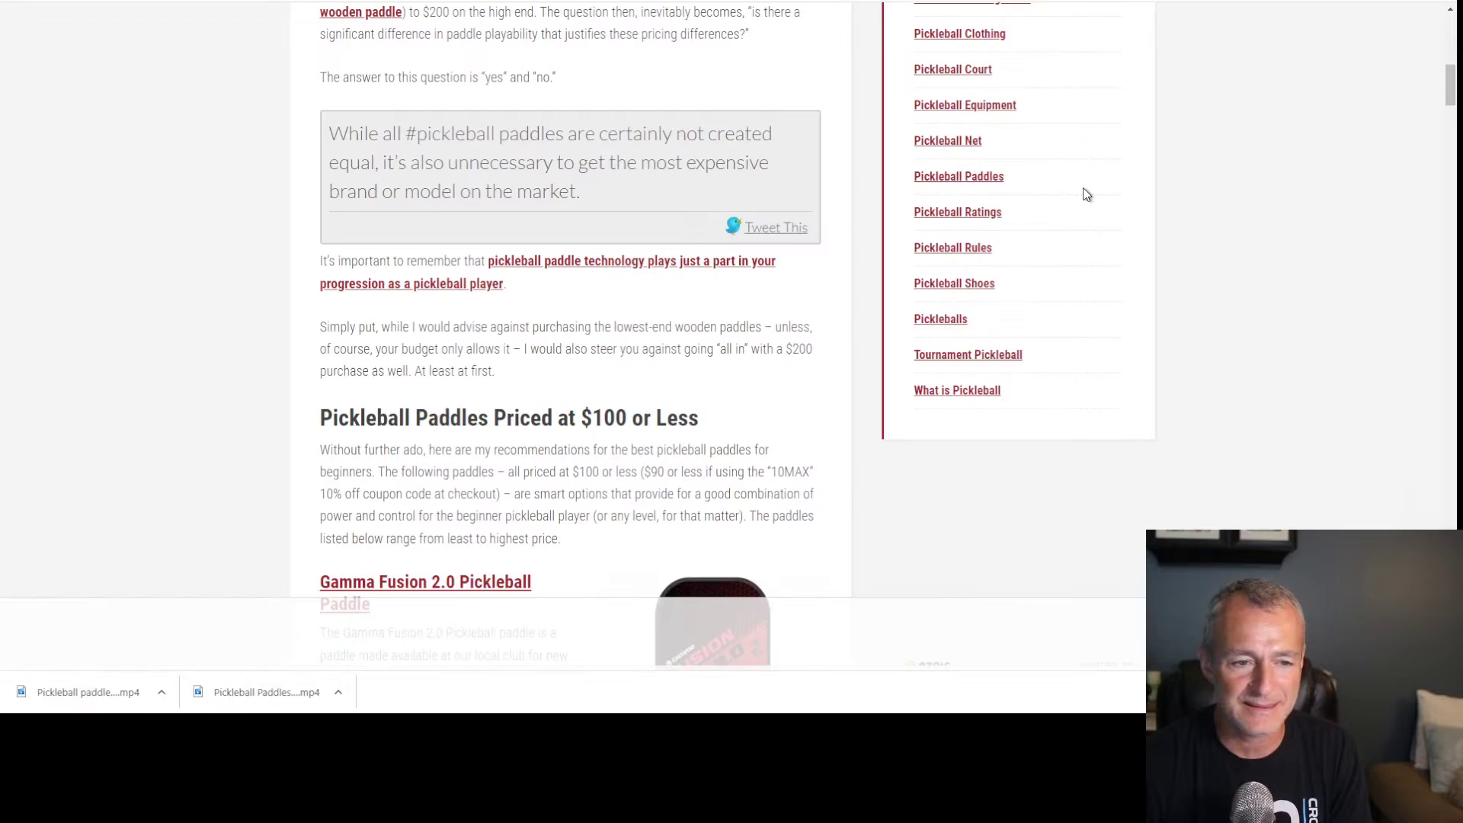
pyautogui.scroll(-8, 660, 407)
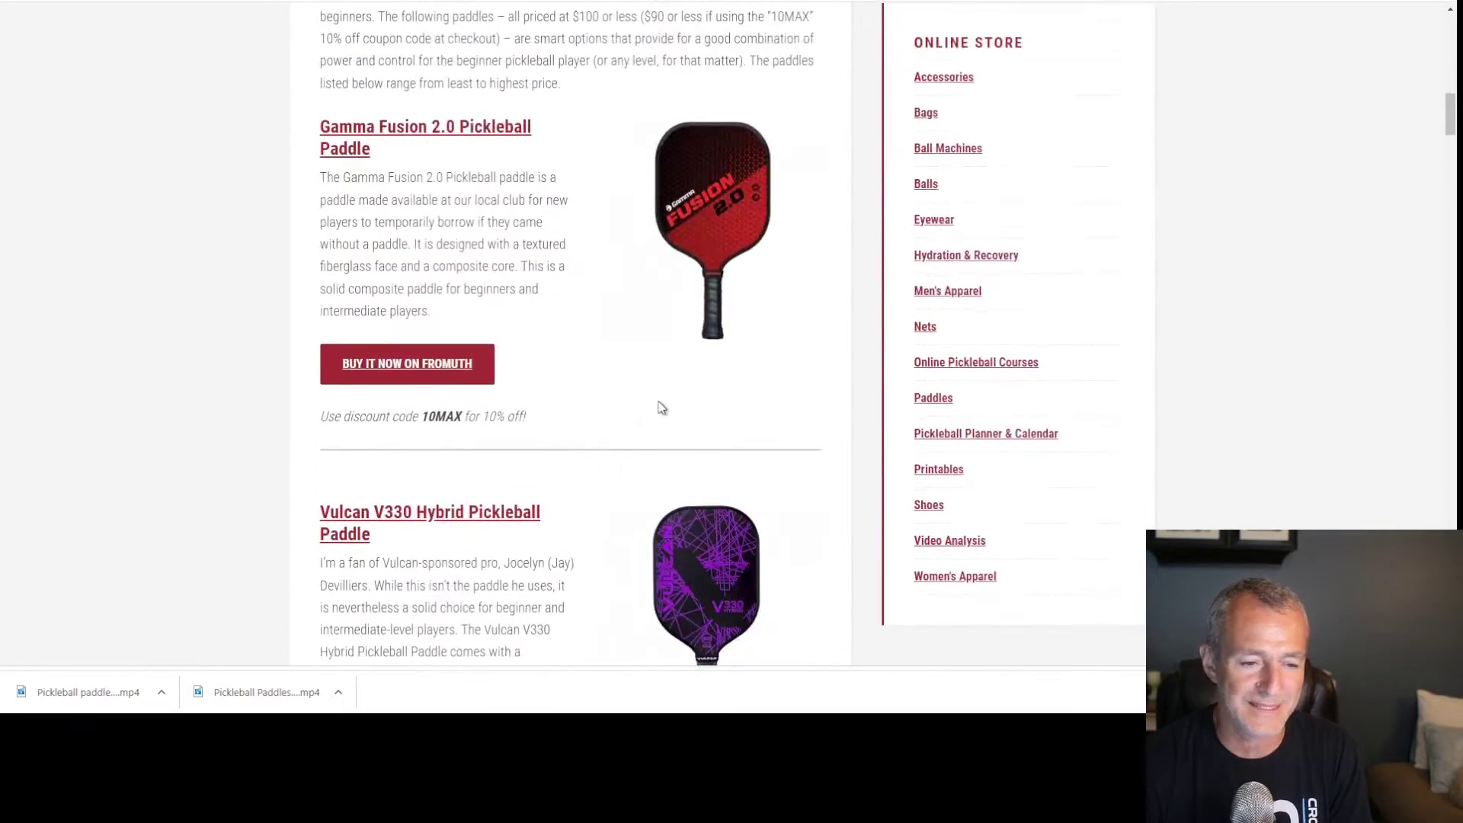
pyautogui.scroll(-15, 660, 408)
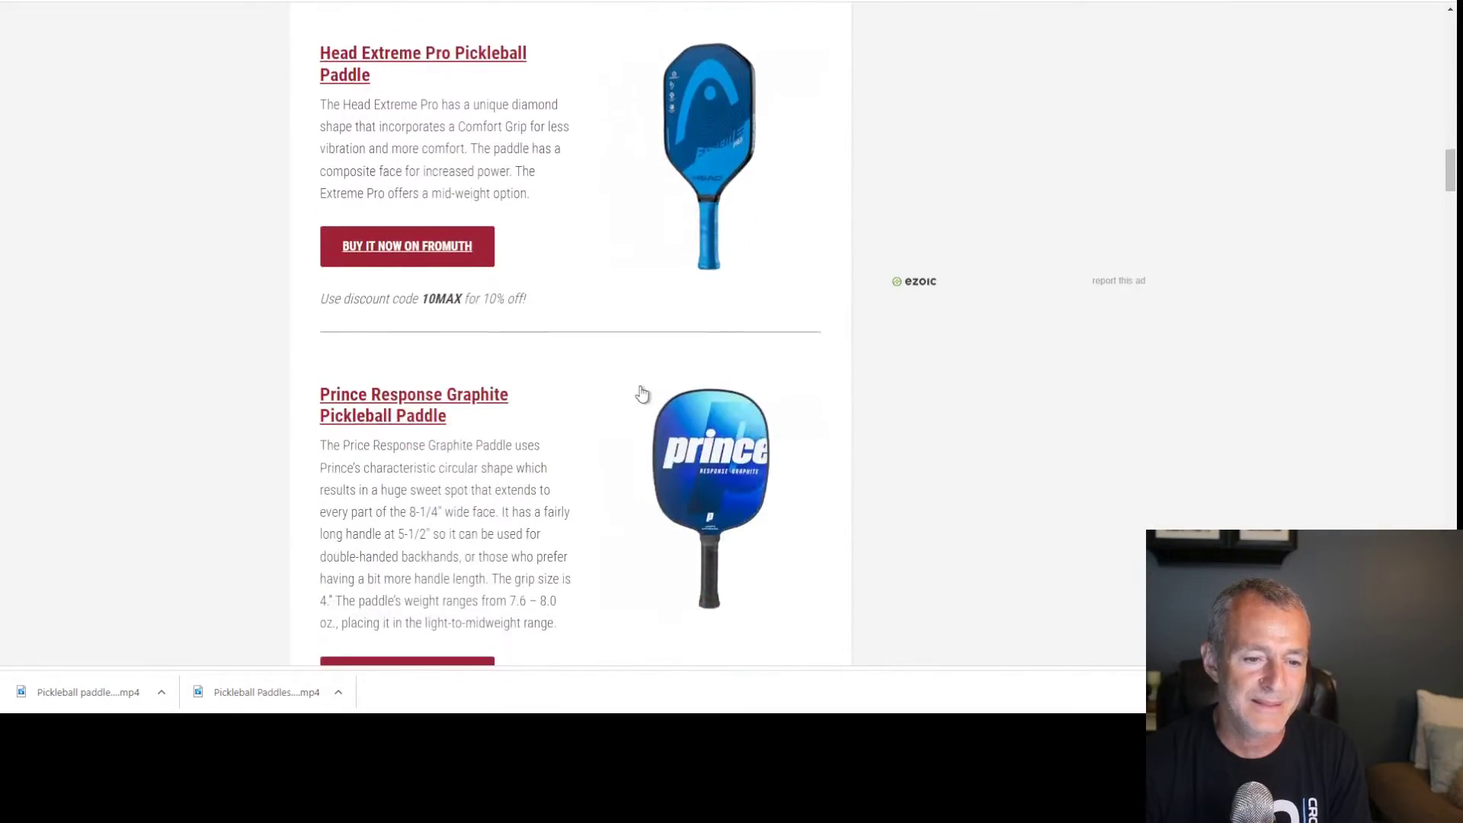
pyautogui.scroll(-15, 639, 390)
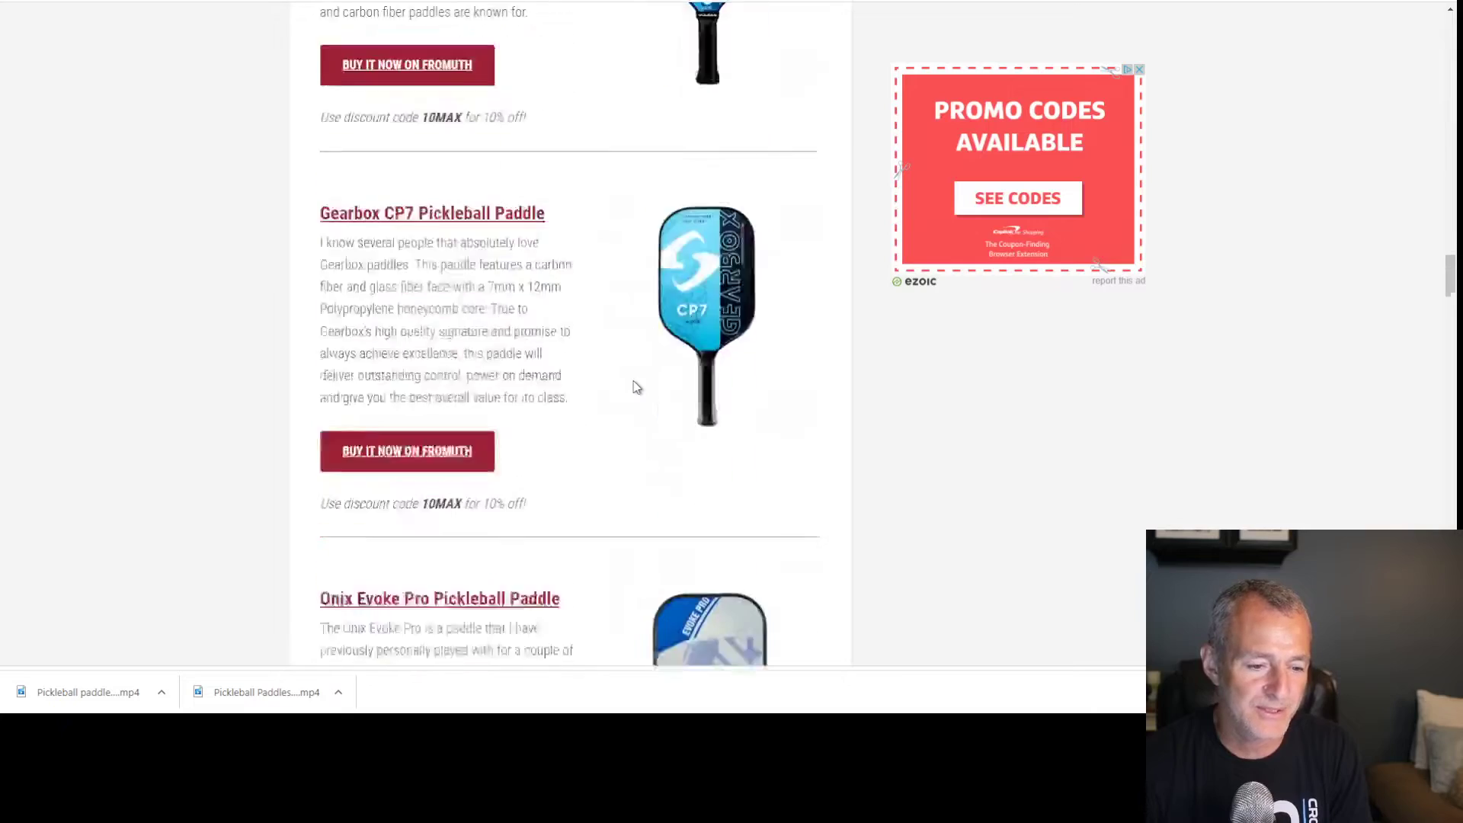
pyautogui.scroll(-15, 637, 387)
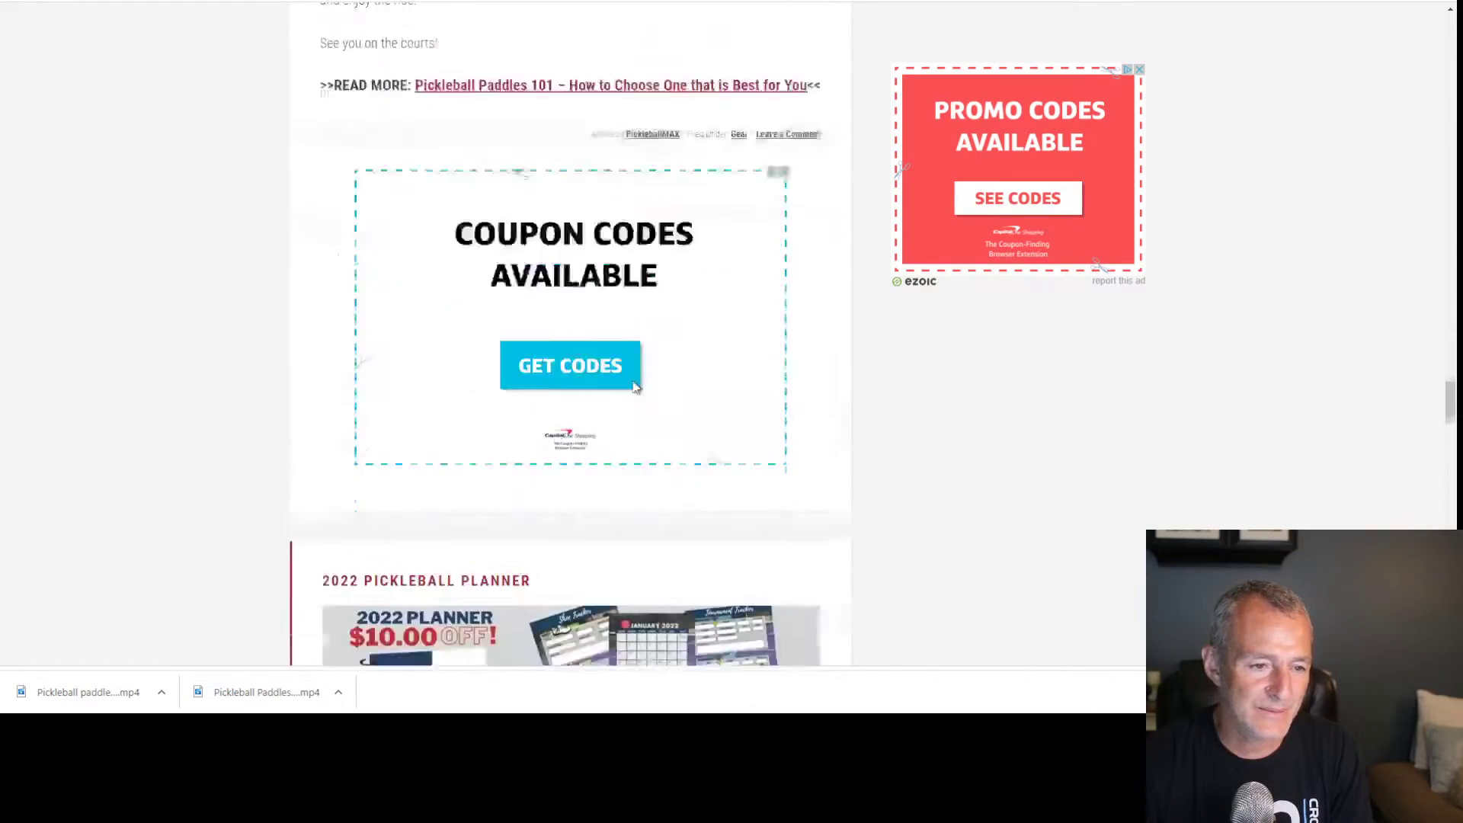
pyautogui.scroll(-10, 635, 389)
pyautogui.scroll(10, 633, 386)
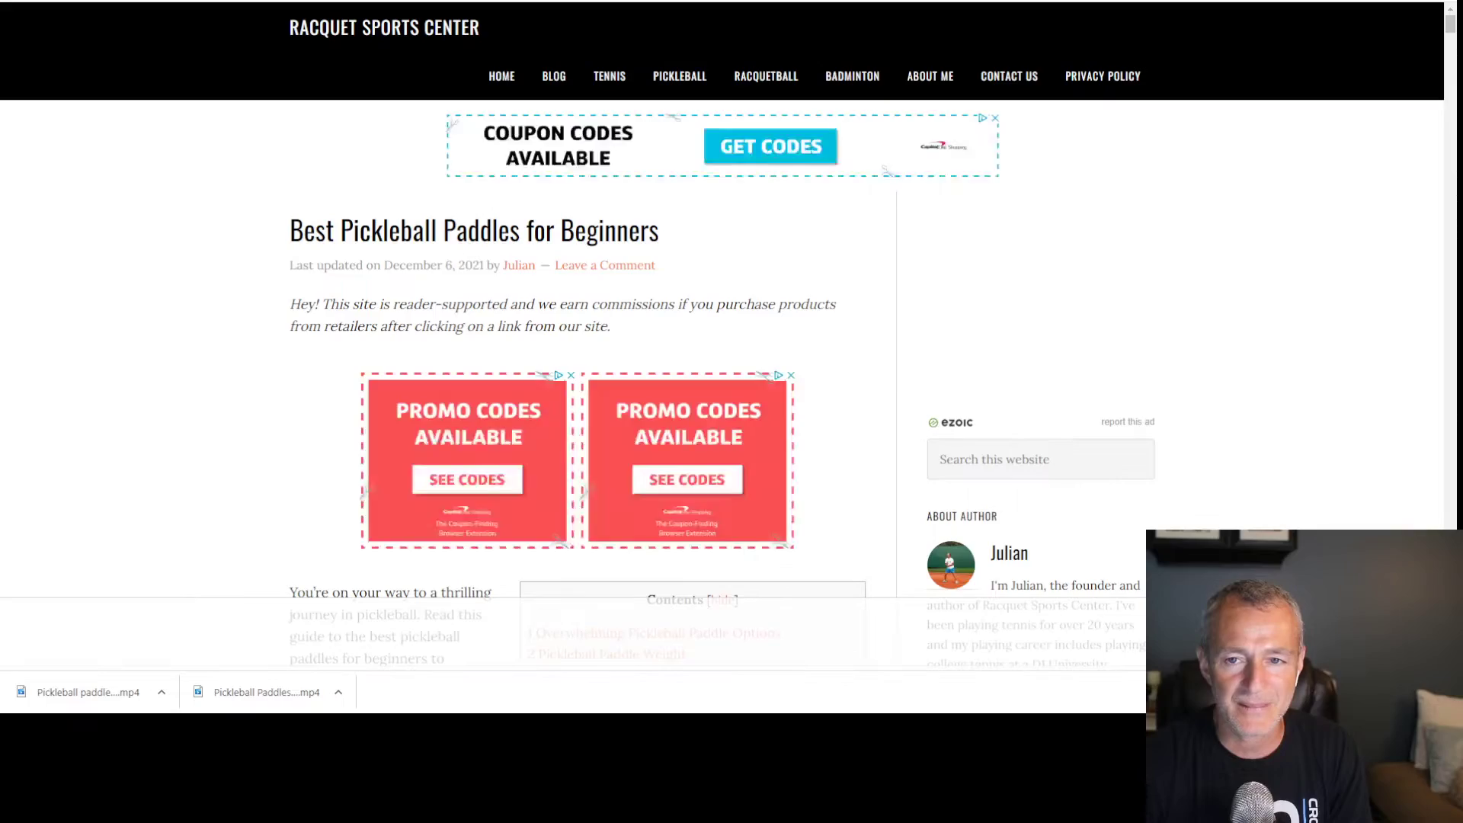
pyautogui.scroll(-7, 680, 436)
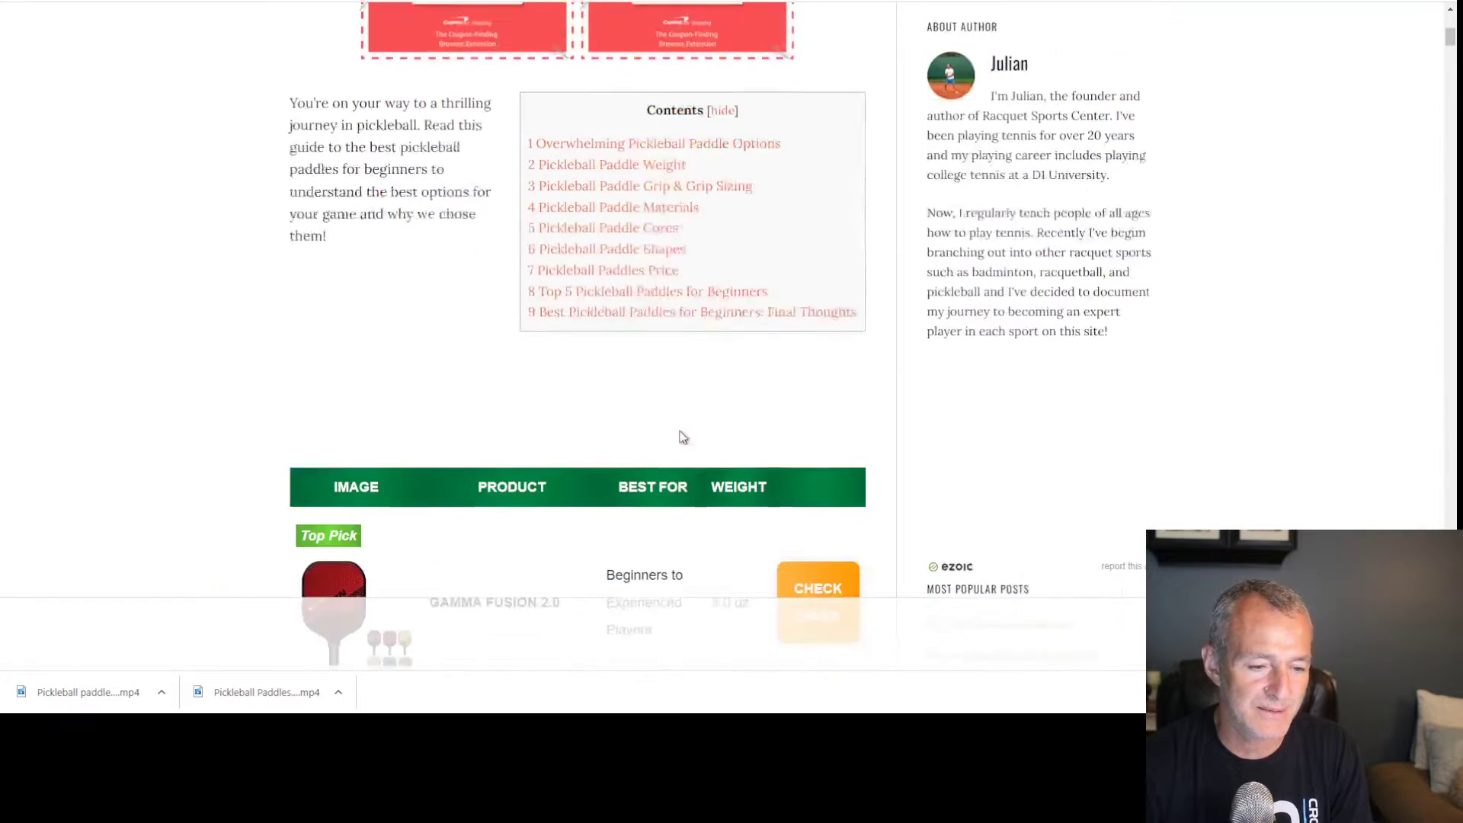
pyautogui.scroll(-18, 681, 436)
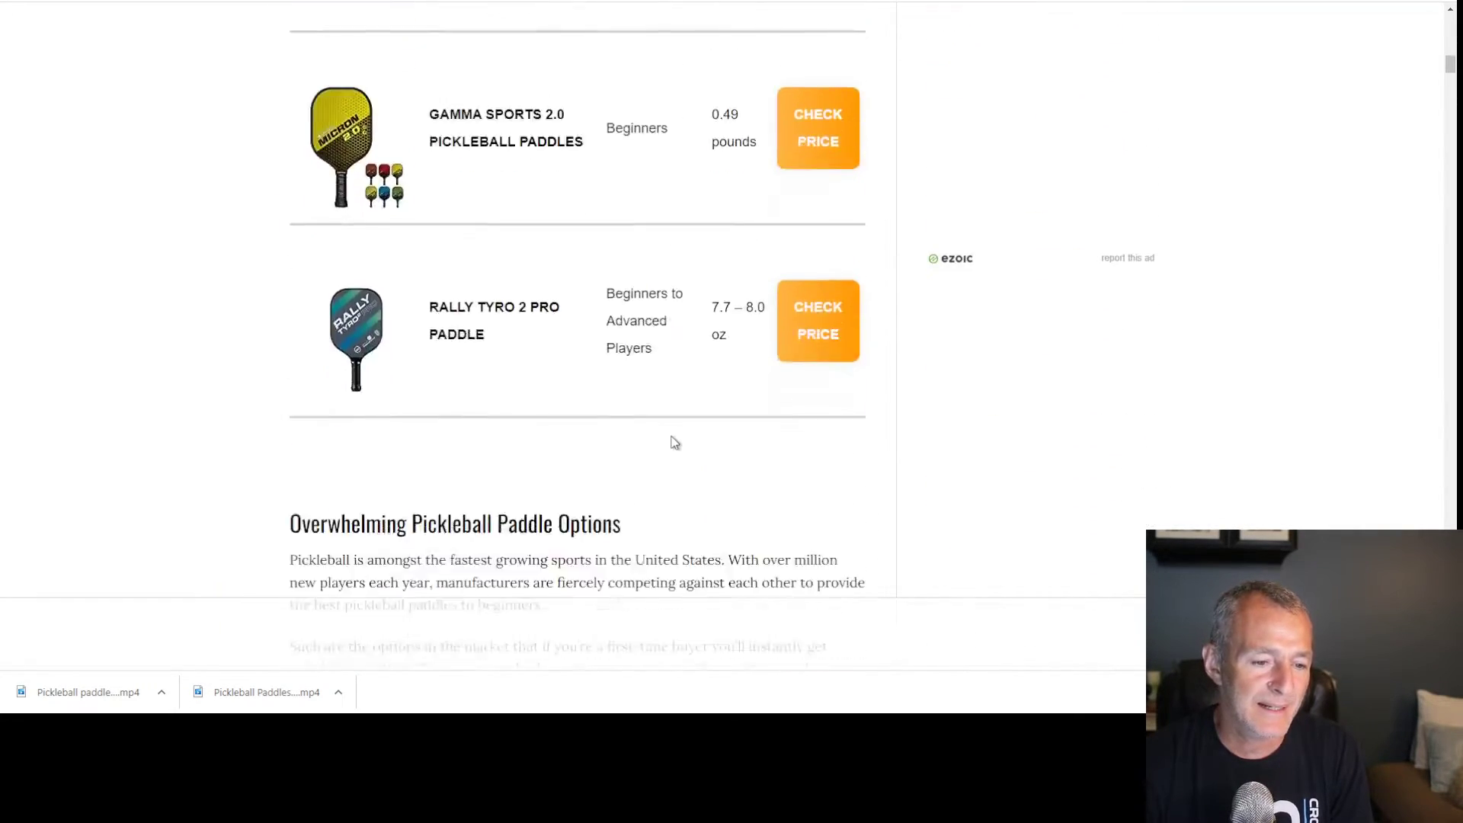
pyautogui.scroll(-2, 674, 443)
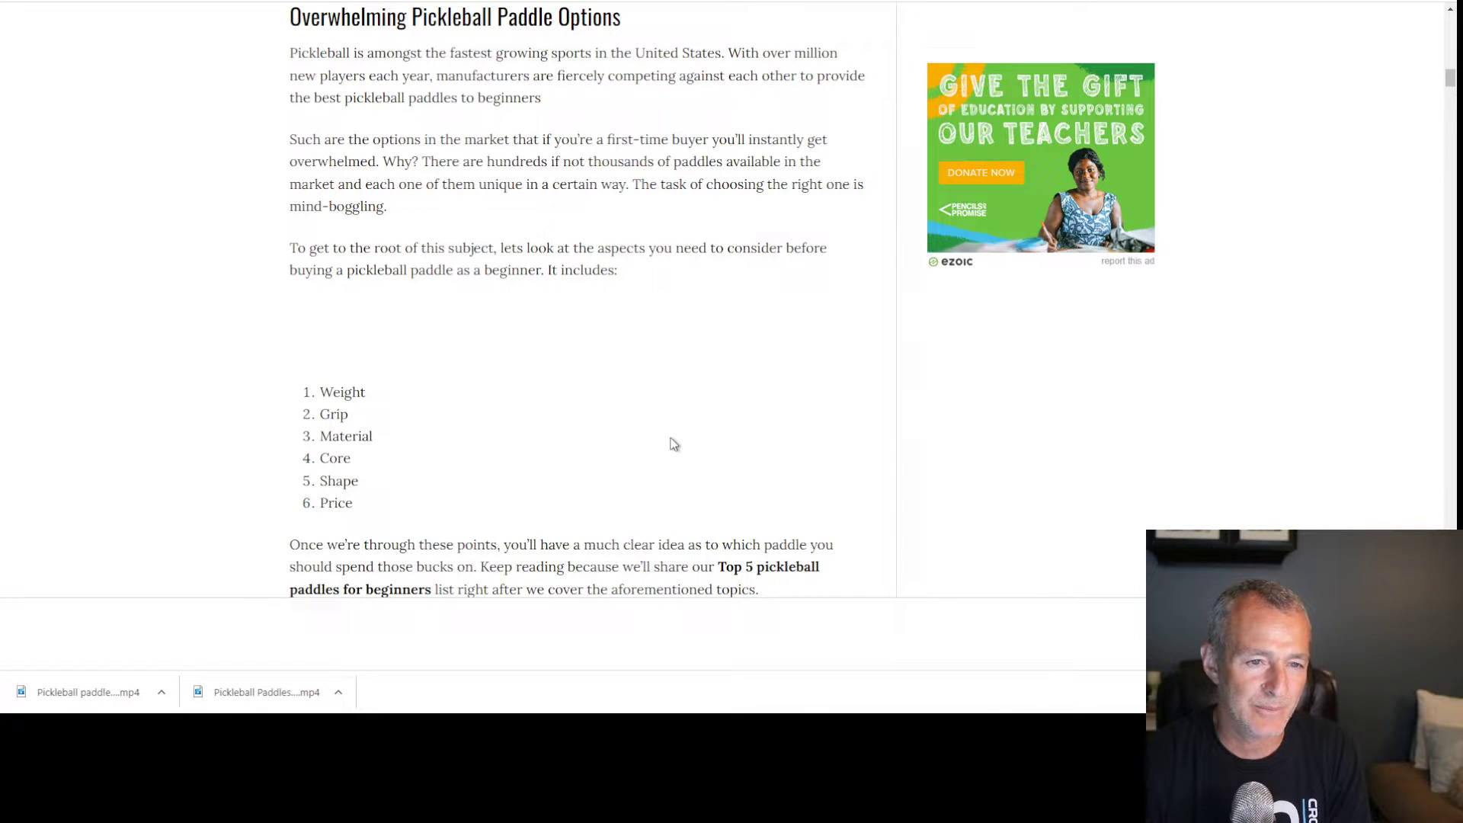
pyautogui.scroll(-12, 675, 444)
pyautogui.scroll(-15, 674, 444)
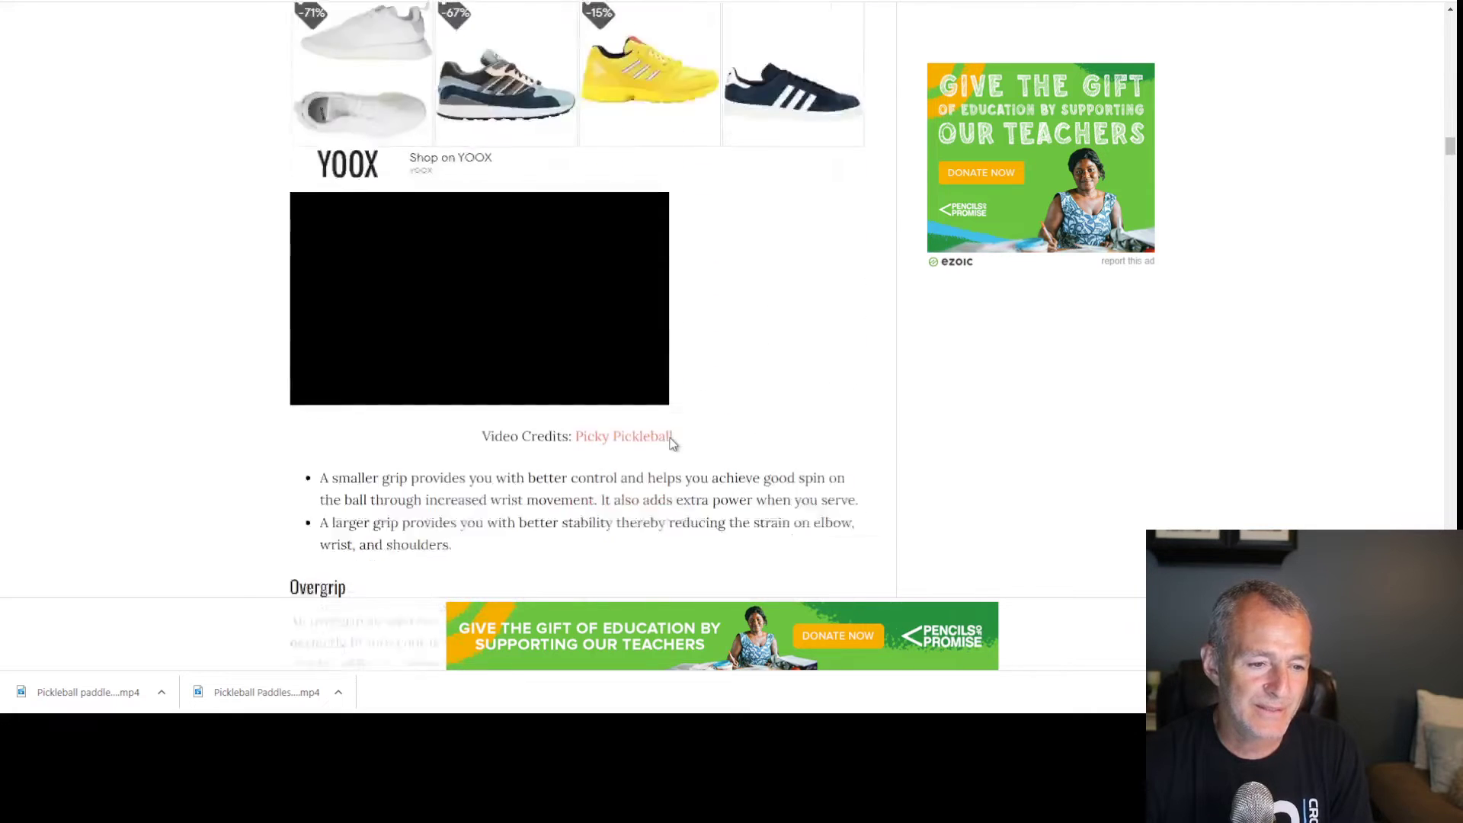
pyautogui.scroll(-2, 674, 443)
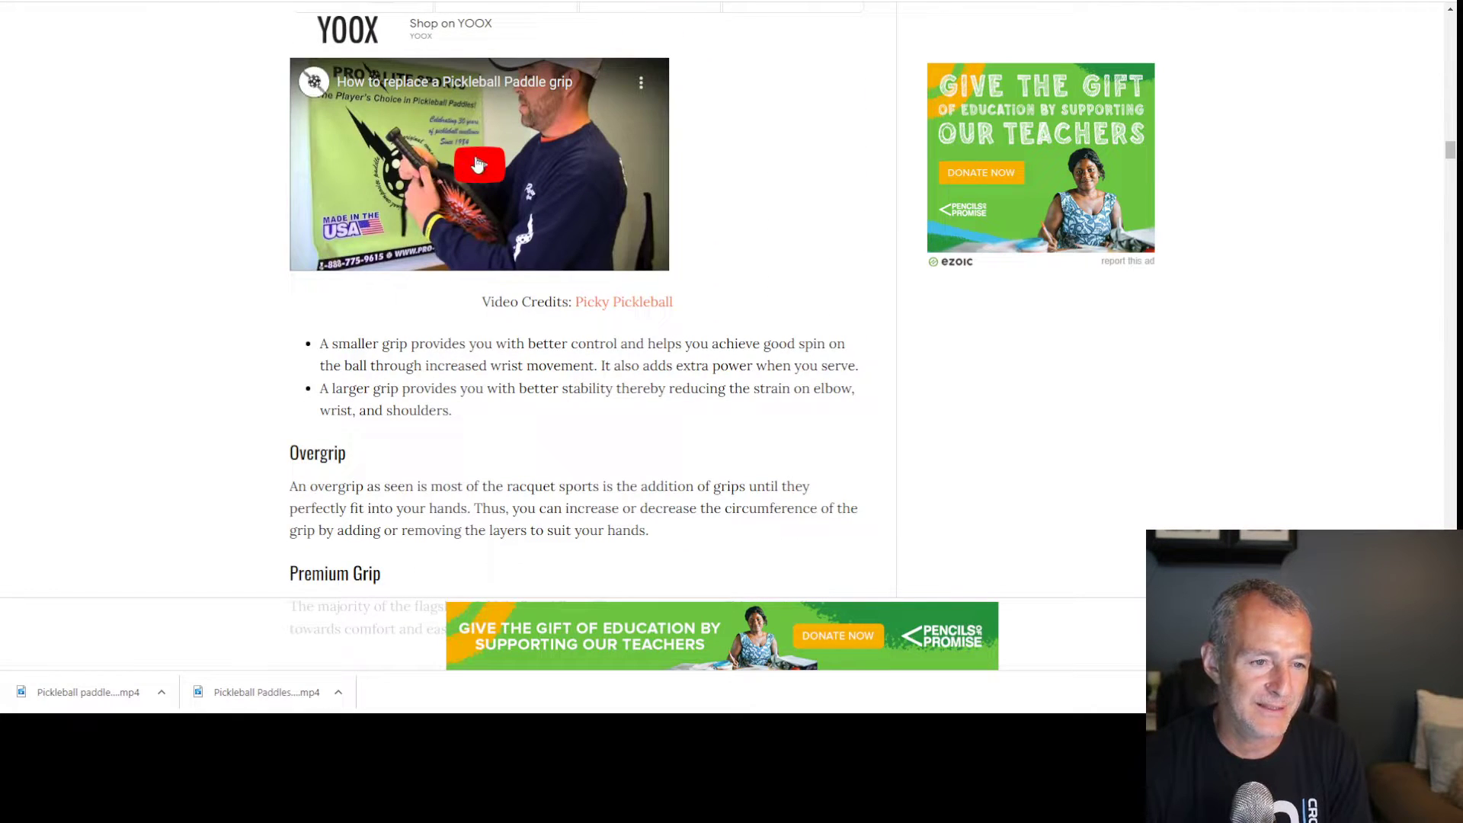
pyautogui.scroll(2, 478, 165)
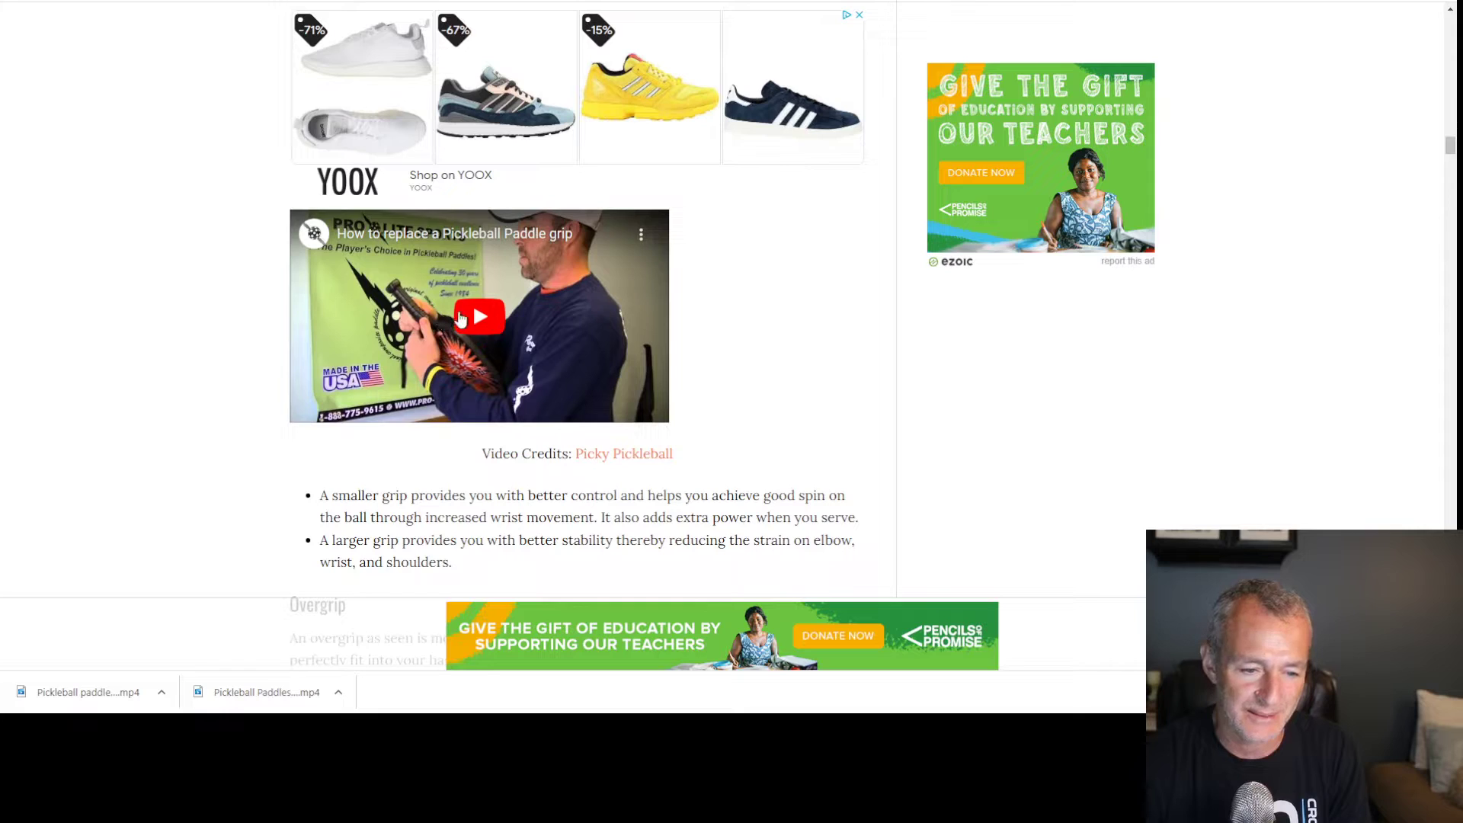
pyautogui.scroll(-12, 629, 419)
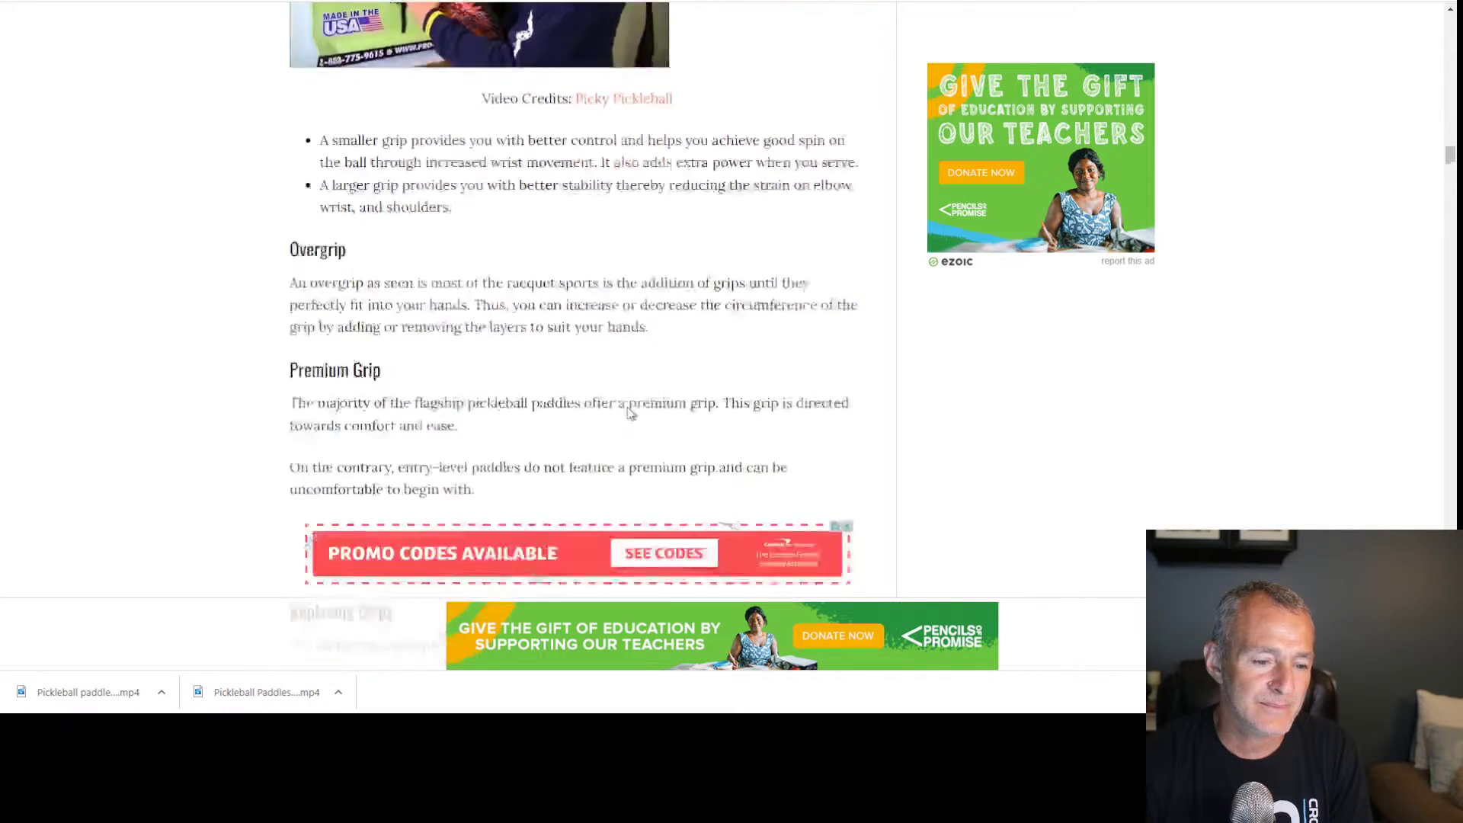
pyautogui.scroll(-15, 625, 405)
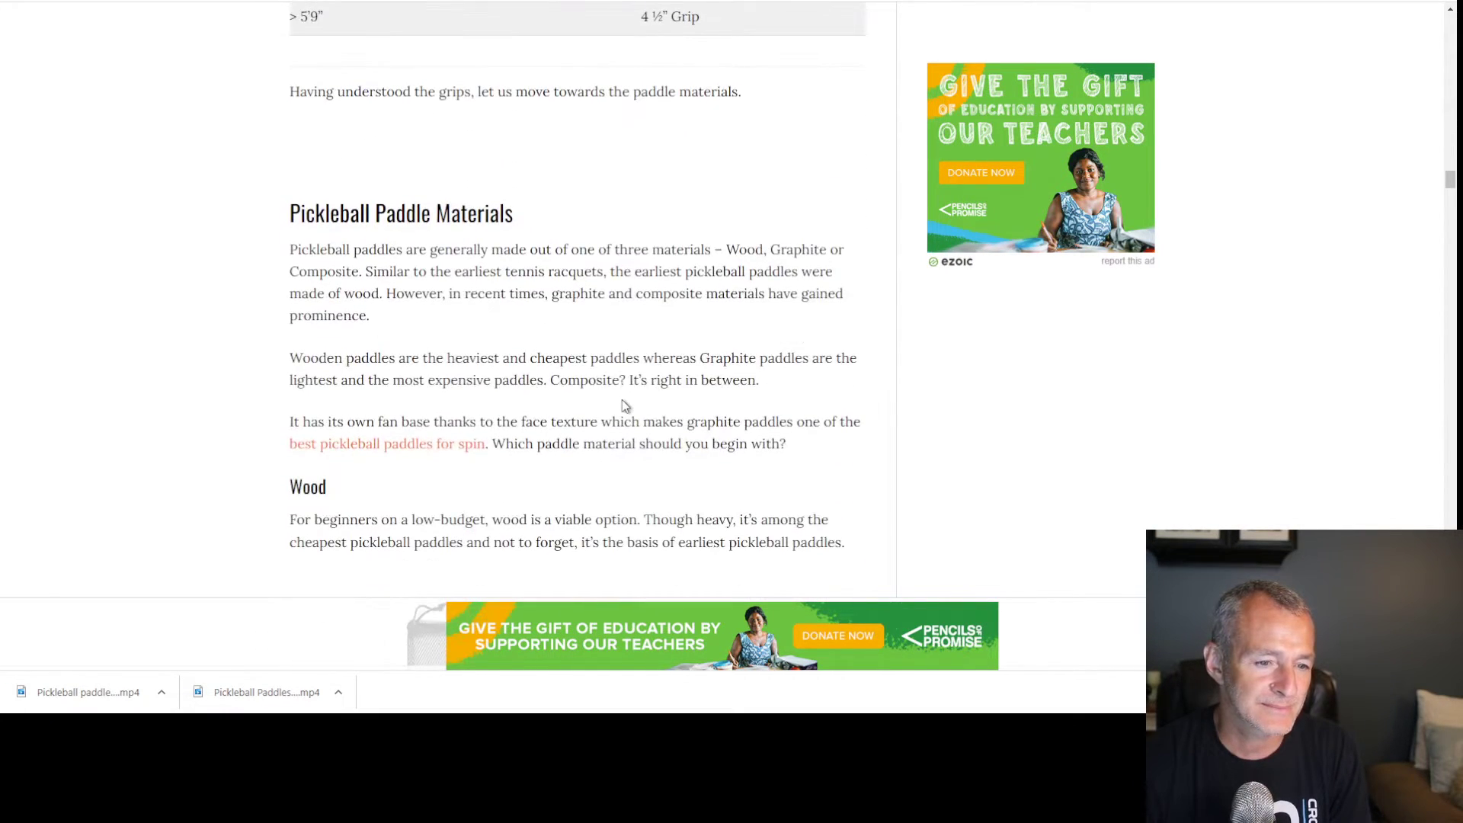
pyautogui.scroll(-14, 623, 404)
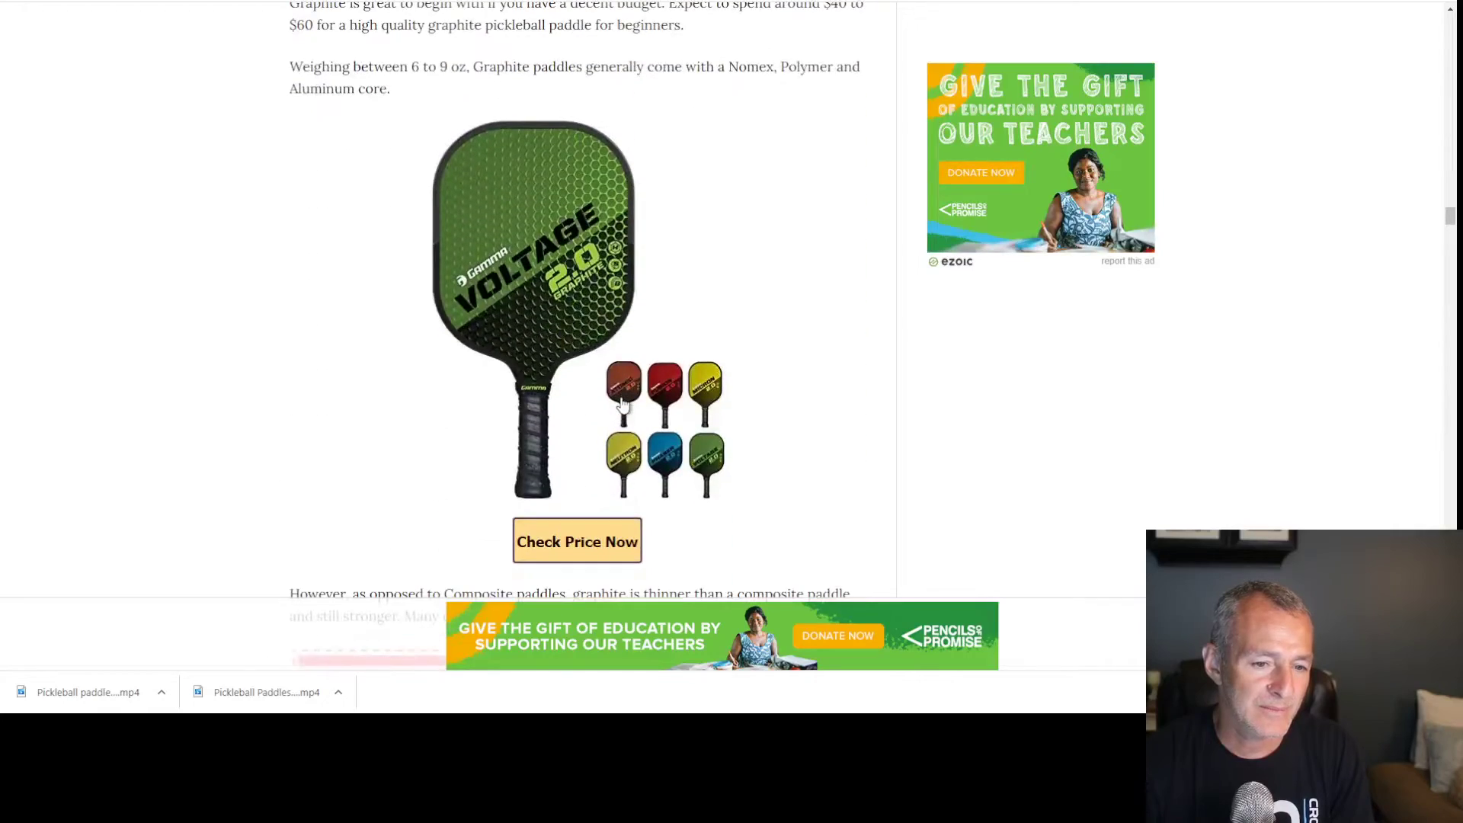
pyautogui.scroll(-15, 623, 404)
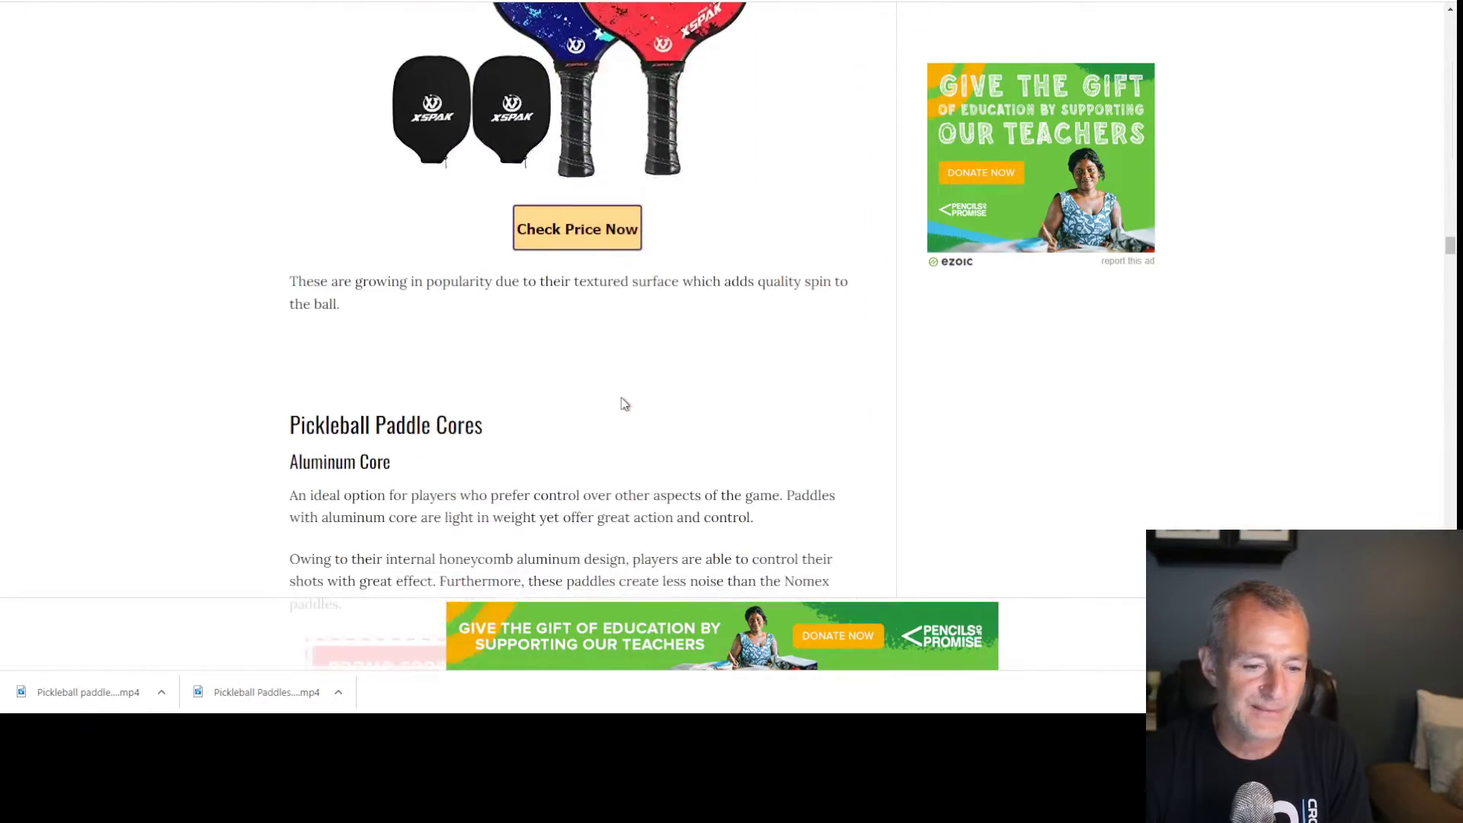
pyautogui.scroll(-9, 624, 404)
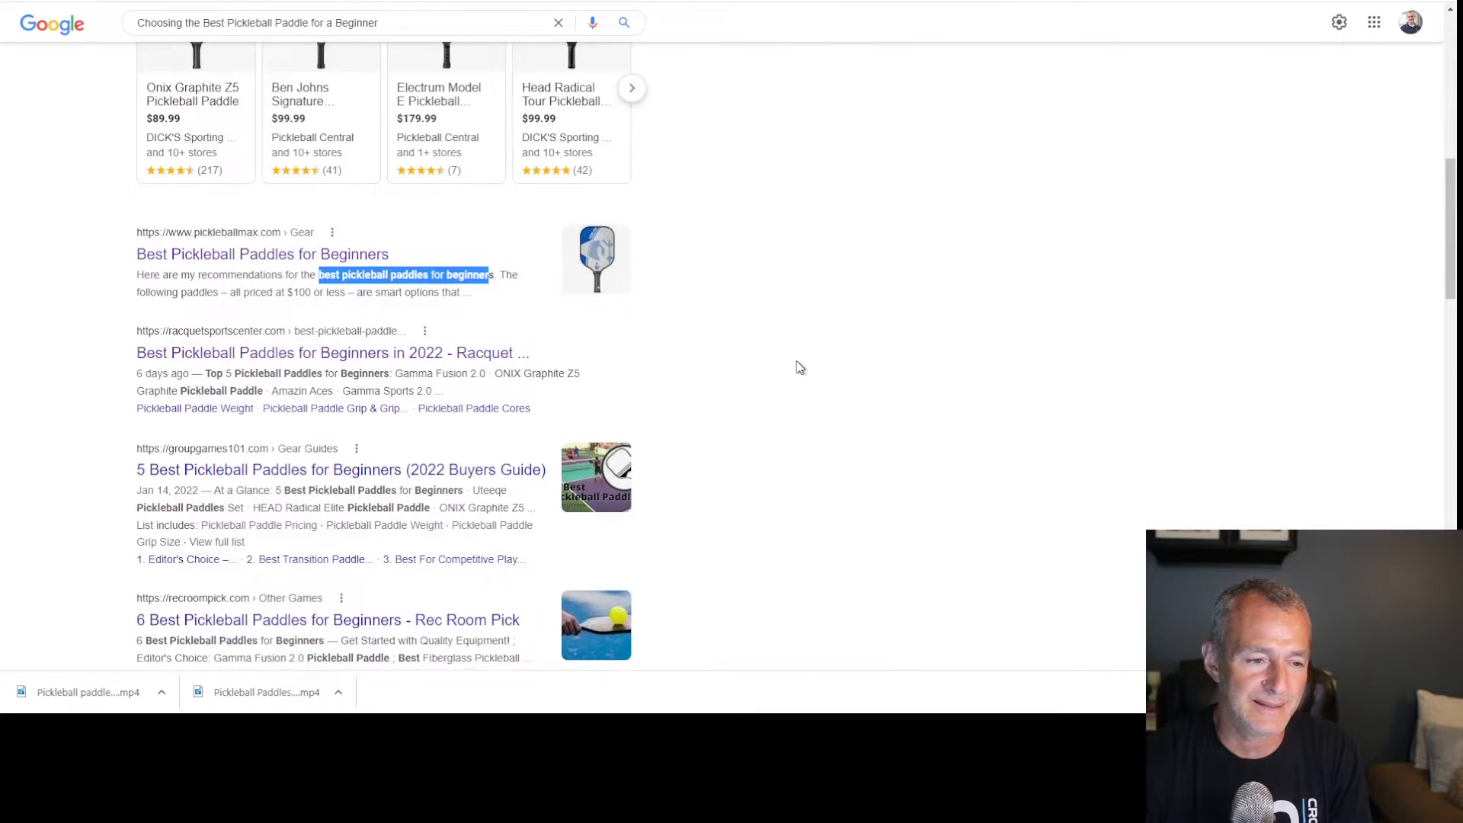
# Review the questions on first paddles, starter sets and paddle weight, then return to YouTube
pyautogui.scroll(8, 799, 367)
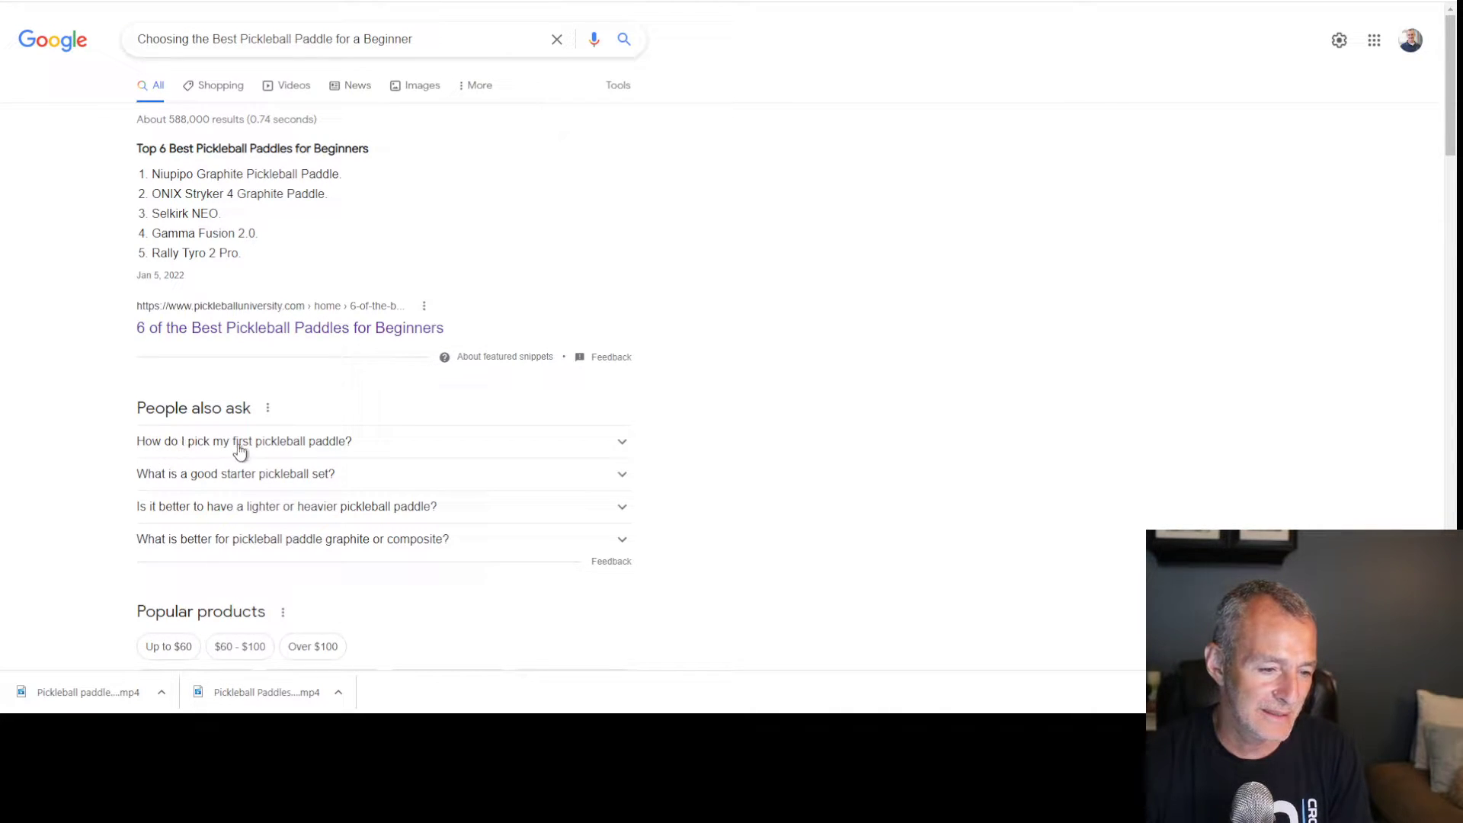
pyautogui.moveTo(372, 447); pyautogui.dragTo(126, 454)
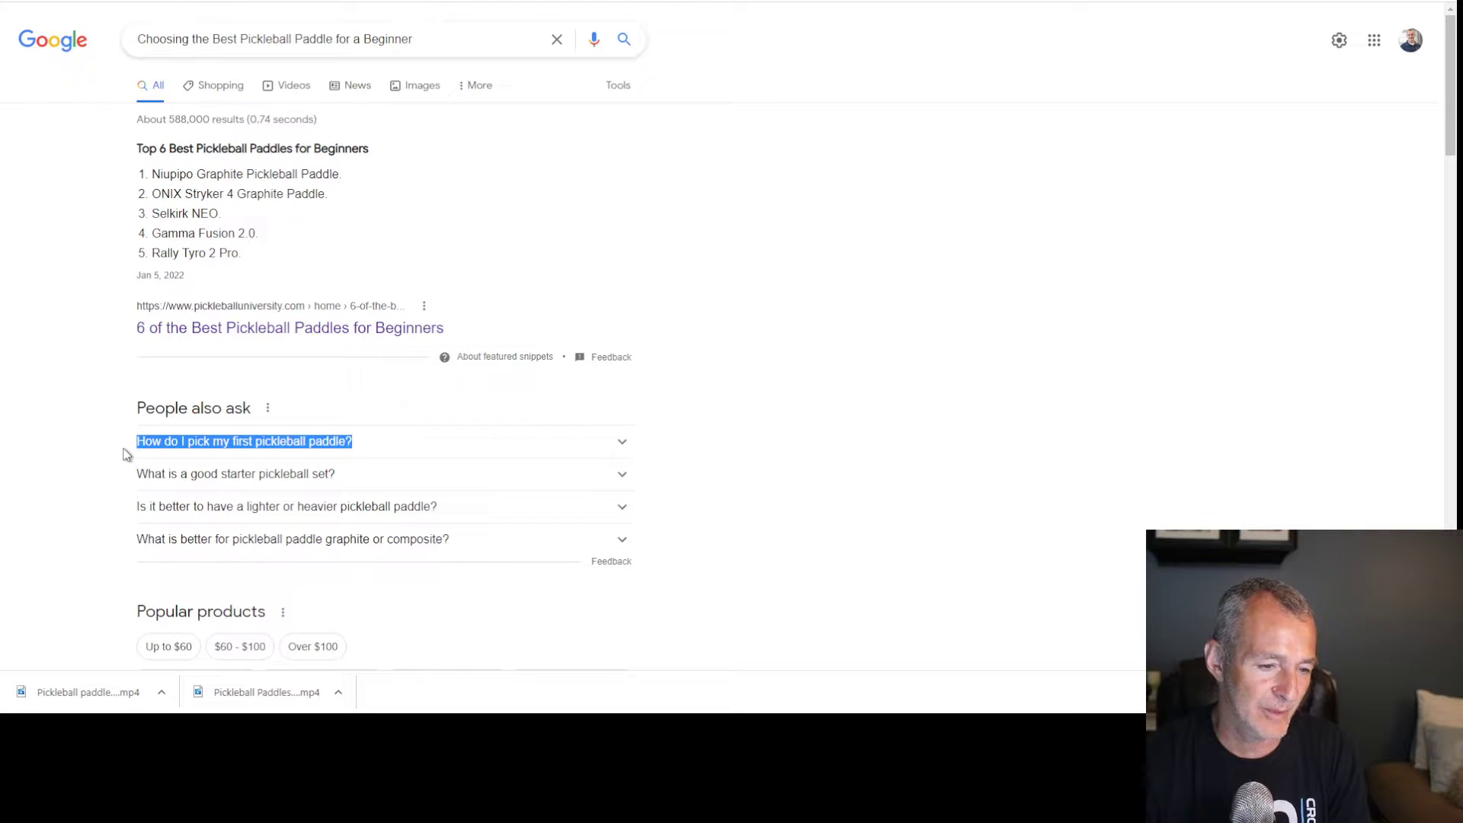
pyautogui.moveTo(368, 482); pyautogui.dragTo(131, 482)
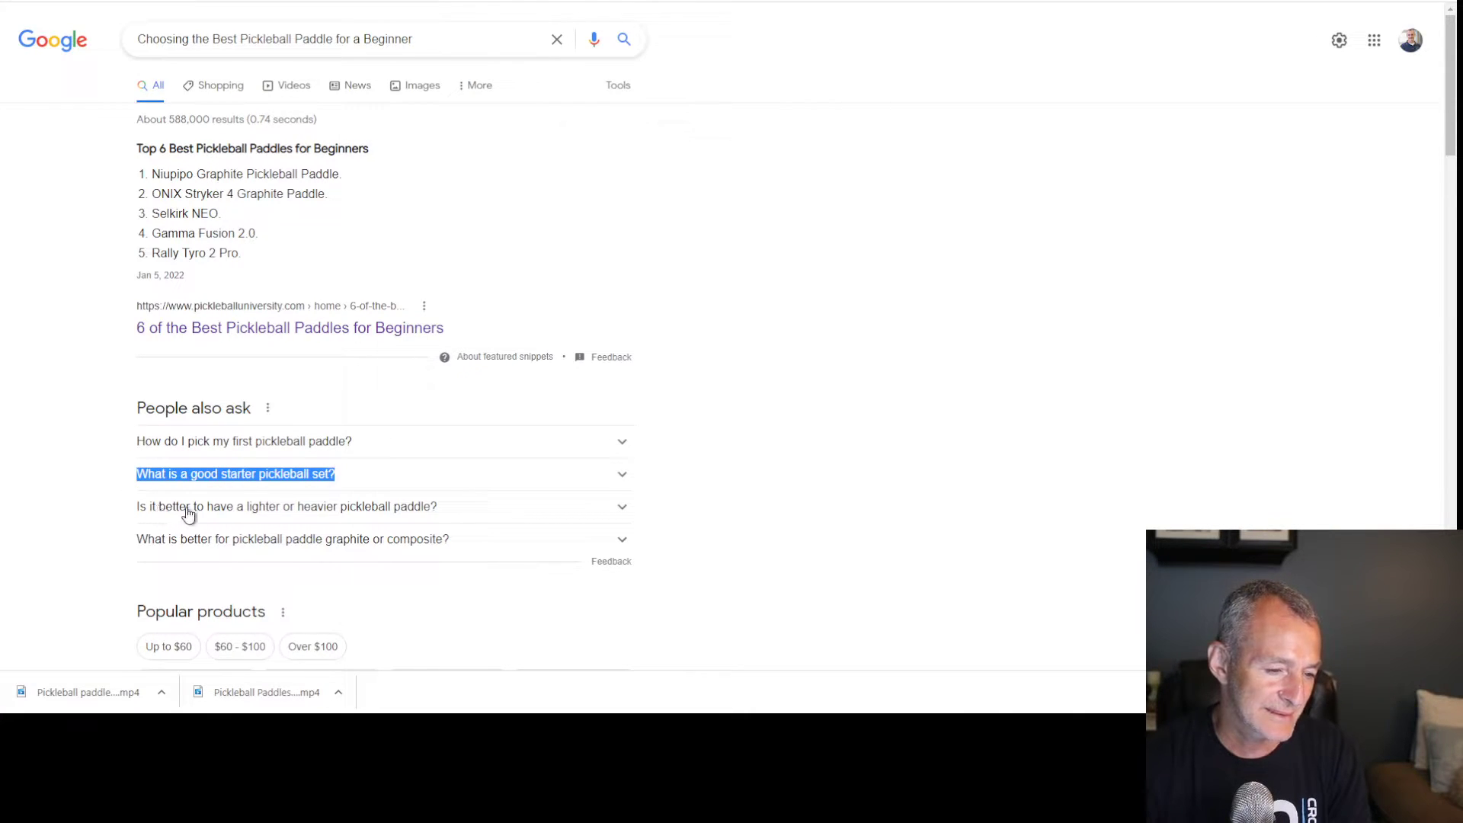
pyautogui.moveTo(474, 510); pyautogui.dragTo(94, 515)
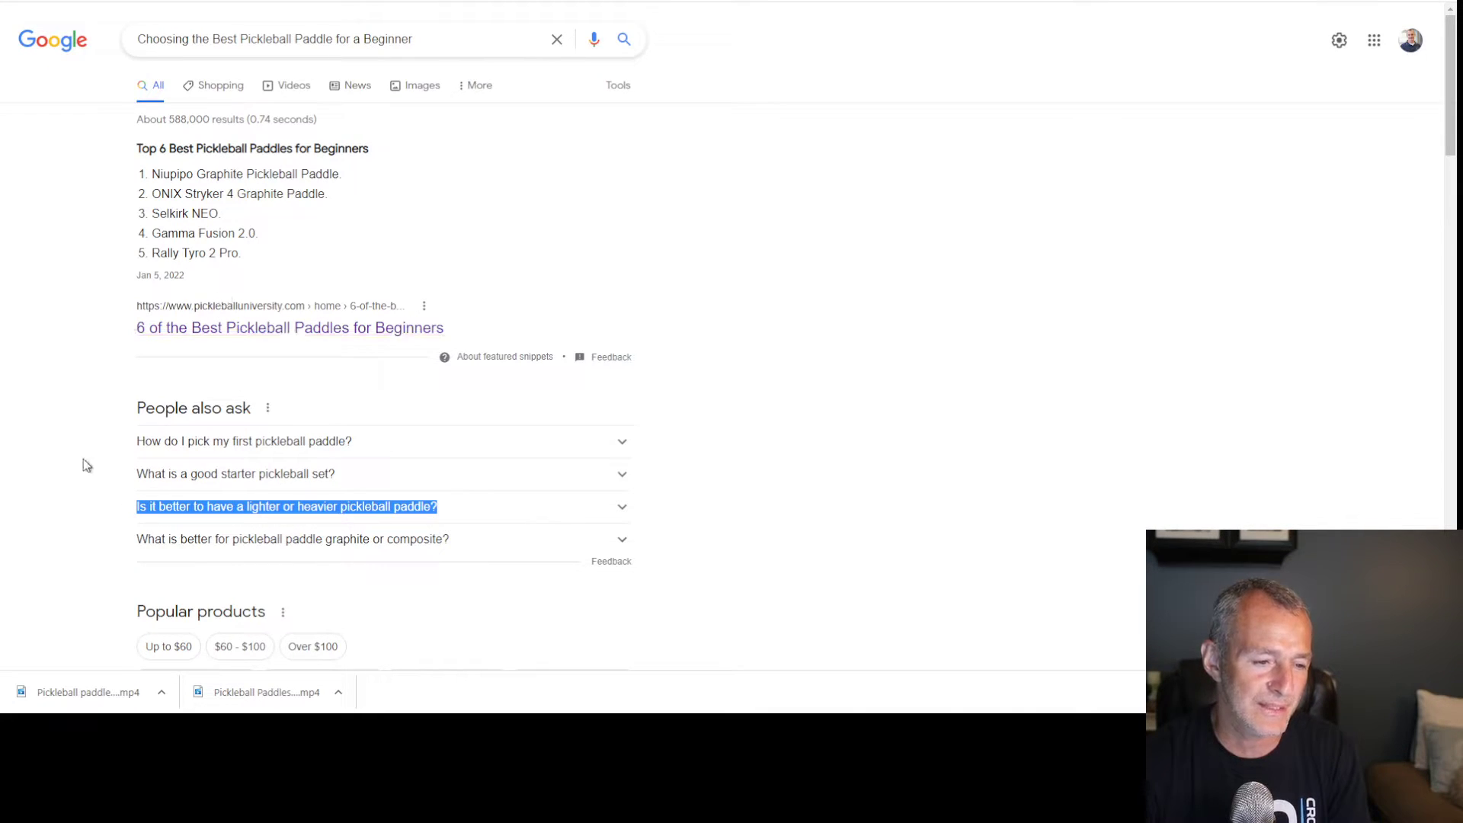
pyautogui.scroll(-2, 1034, 441)
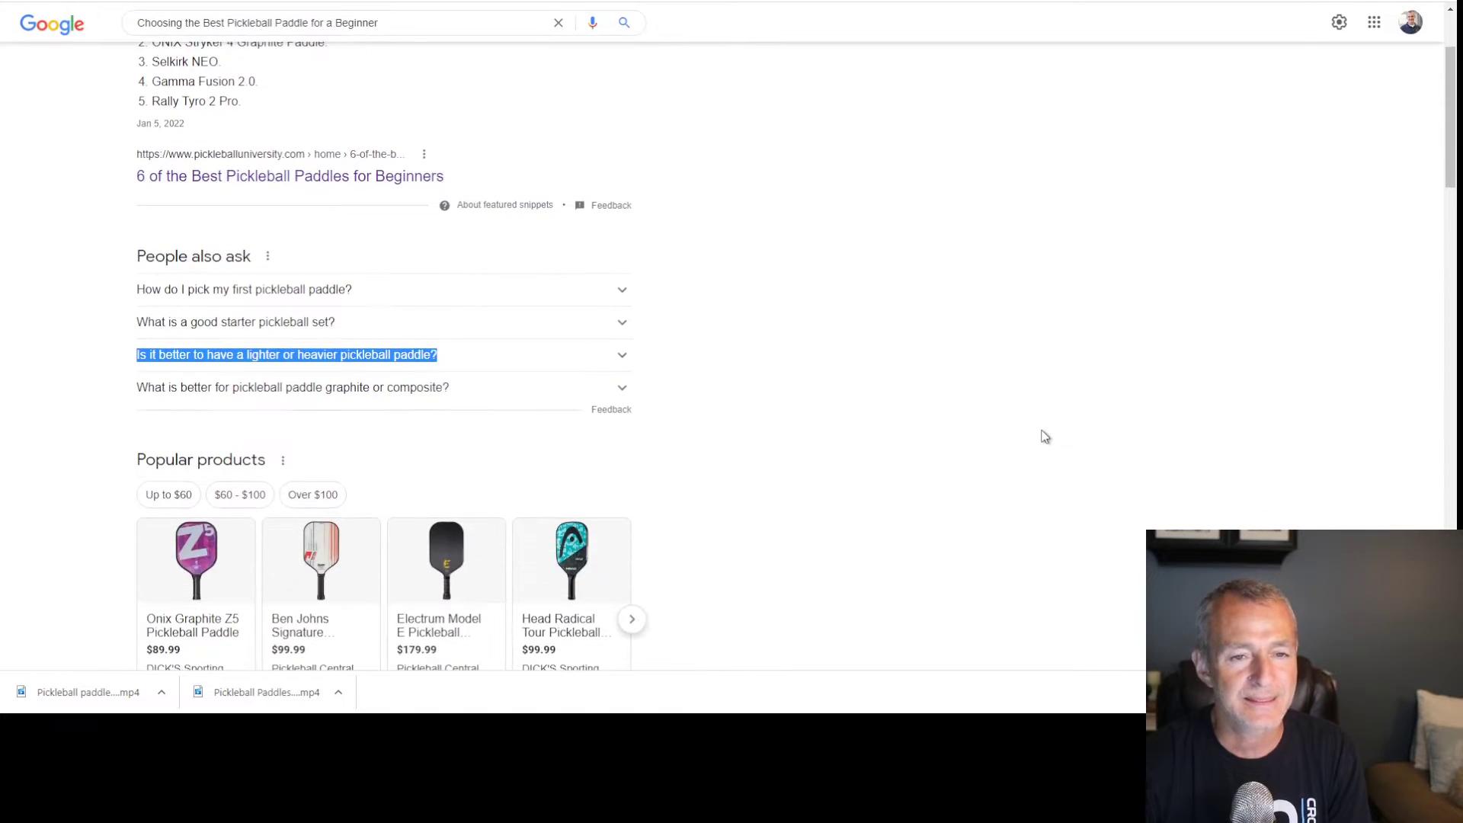
pyautogui.click(844, 0)
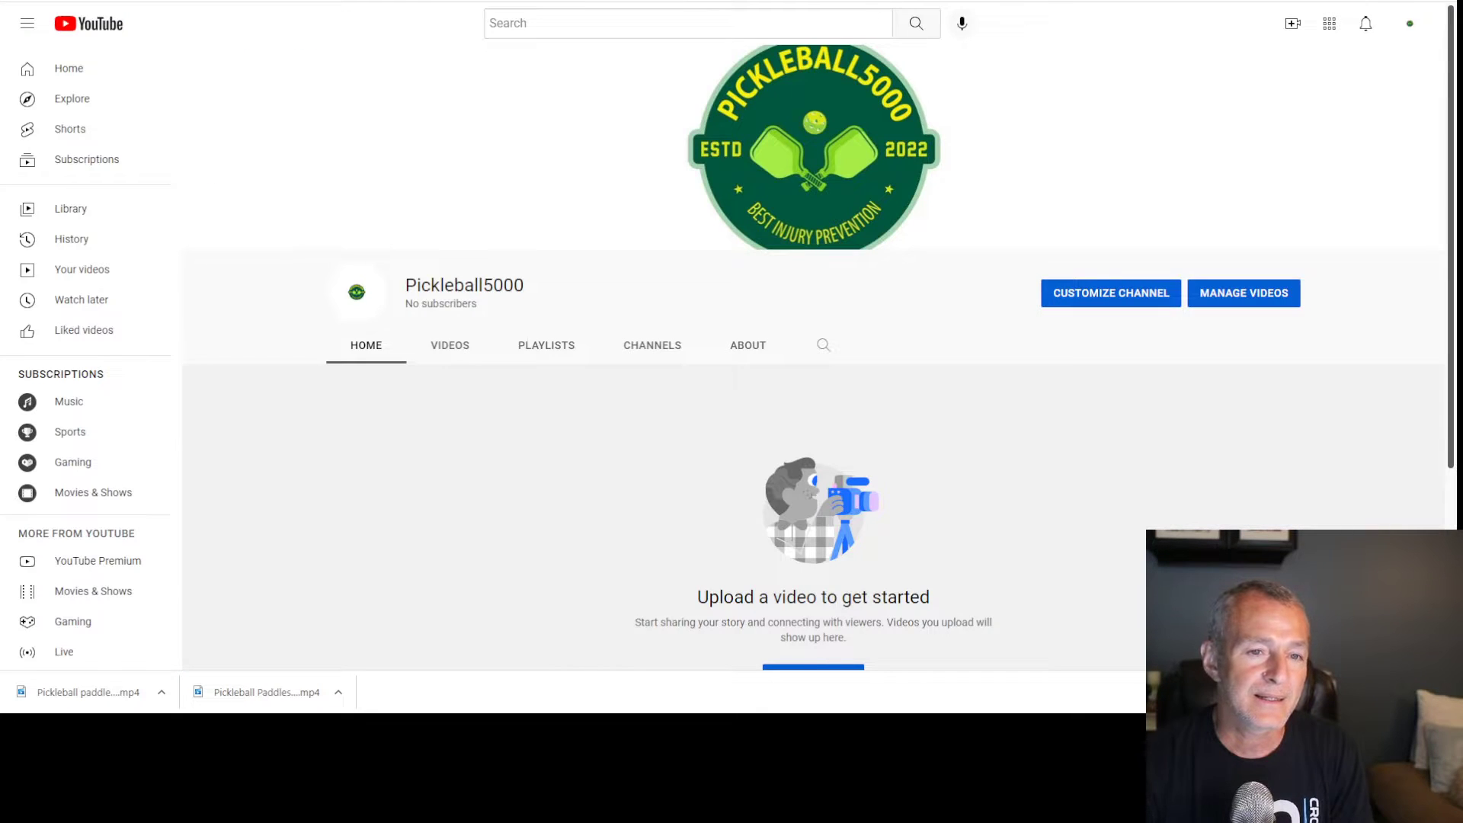
# Start the description: 'Beginner pickleball players have a unique set of needs…' about a $100 paddle
pyautogui.click(677, 0)
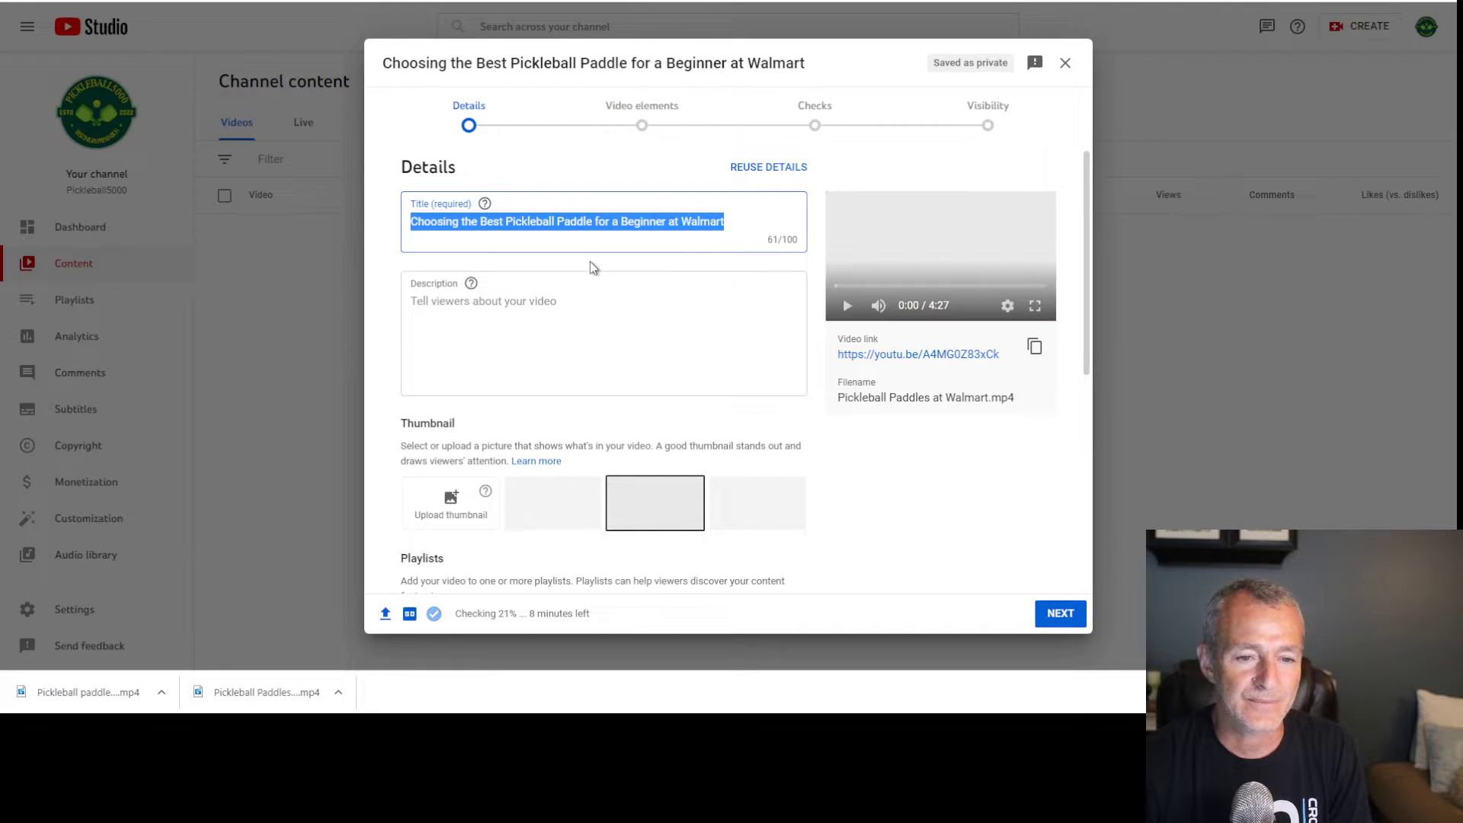
pyautogui.click(502, 300)
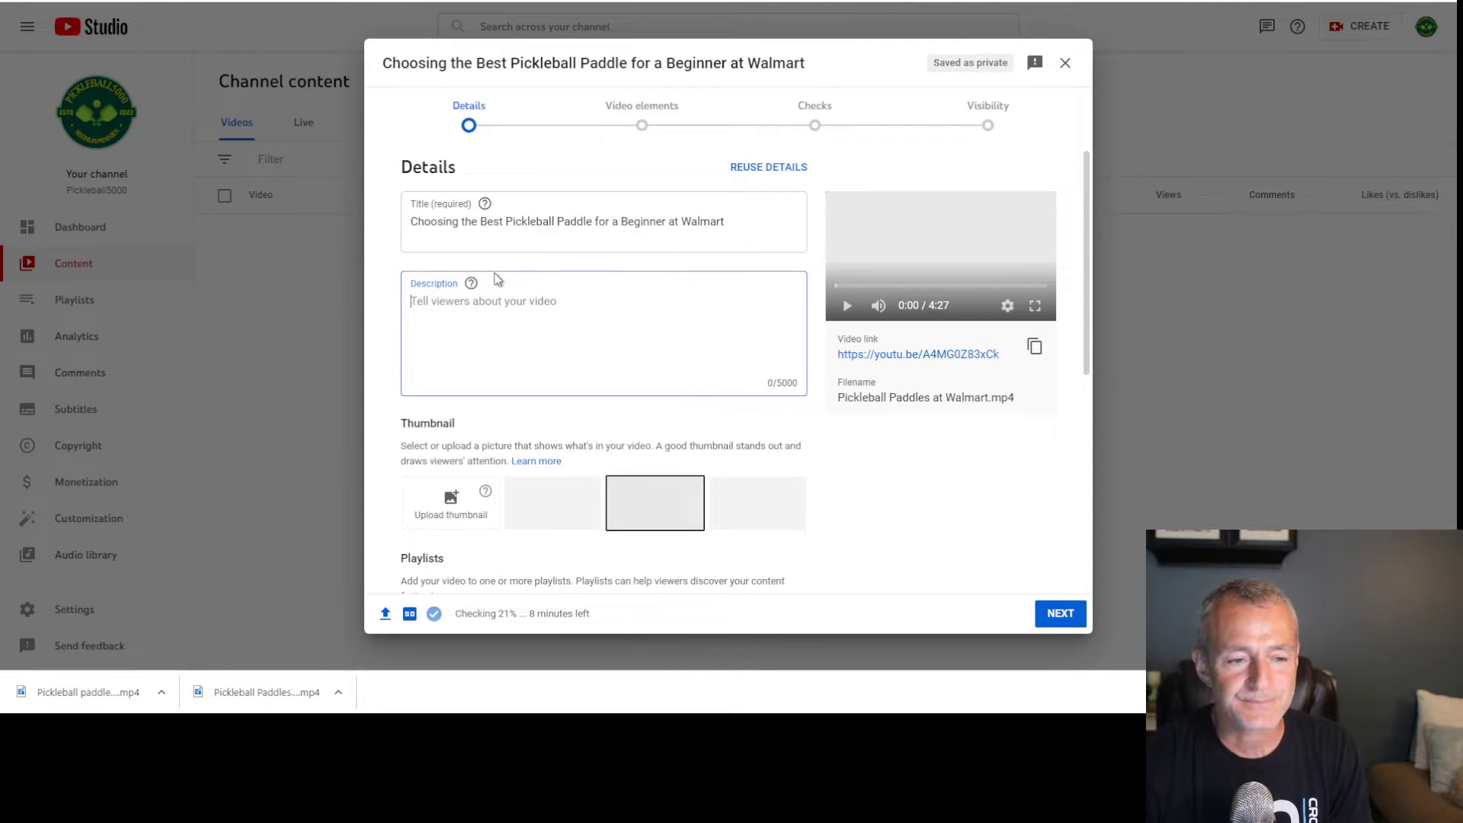
pyautogui.moveTo(410, 222); pyautogui.dragTo(766, 226)
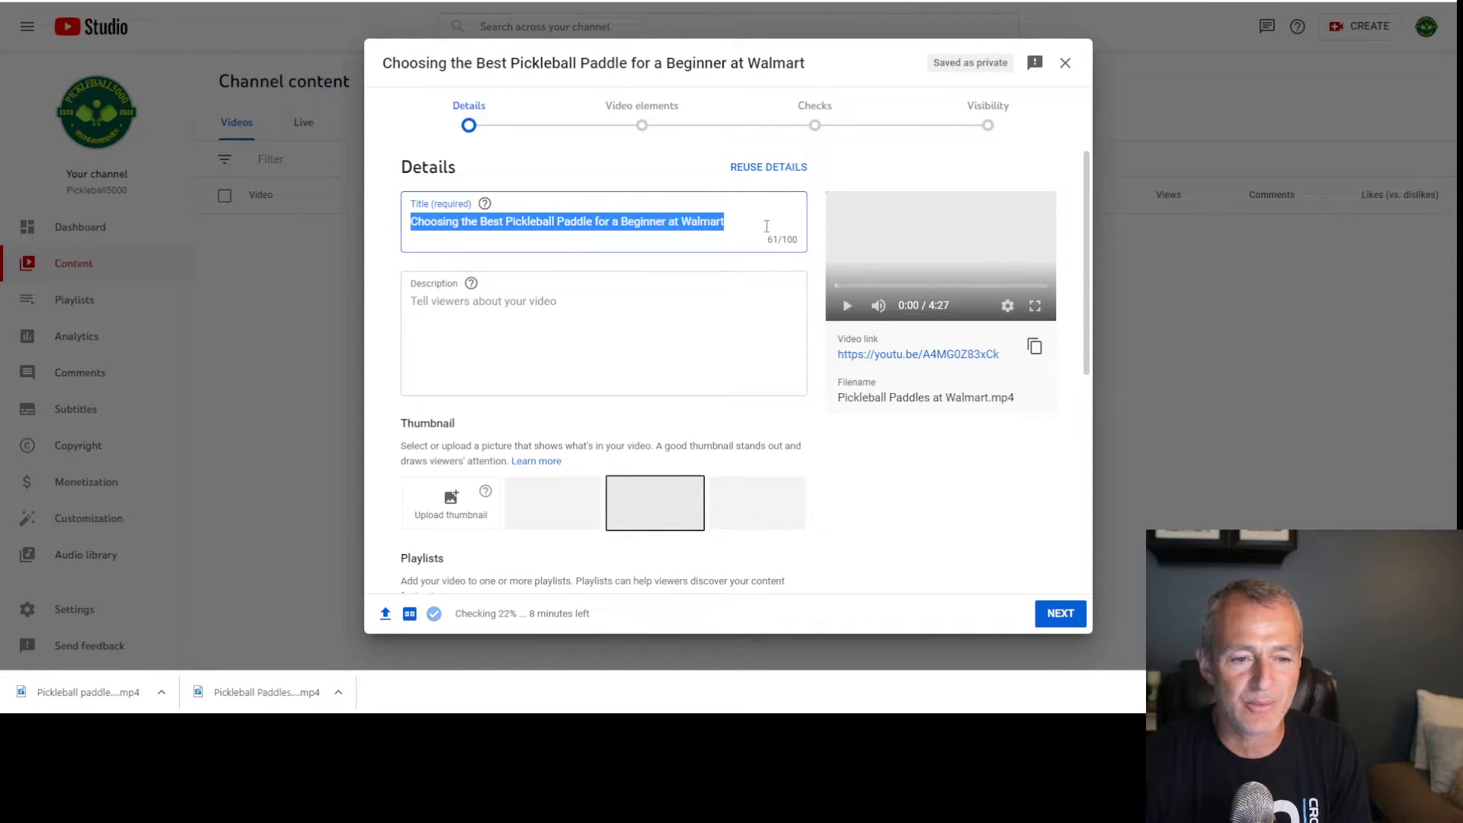
pyautogui.click(618, 331)
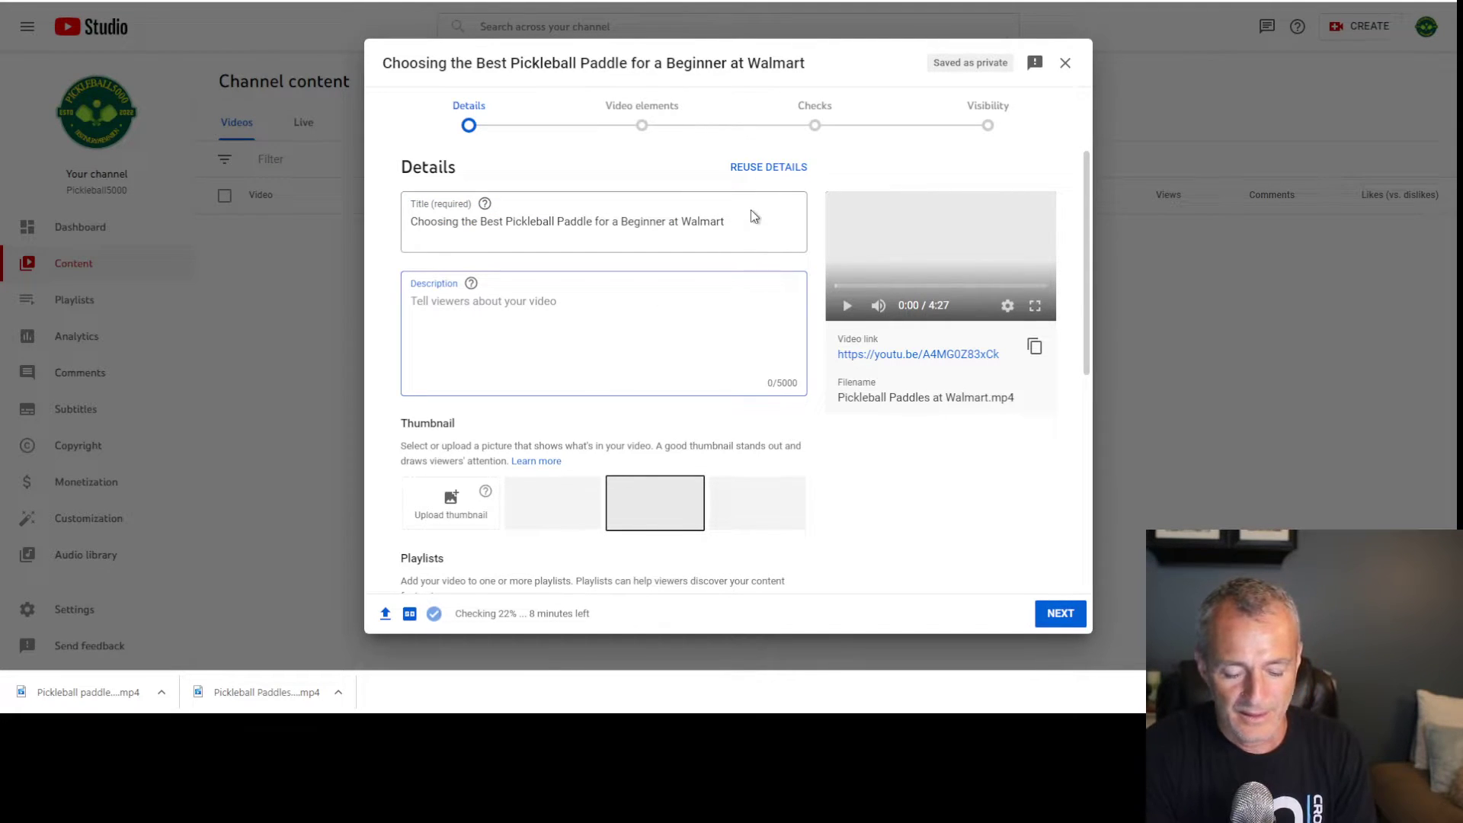
pyautogui.write('Beg')
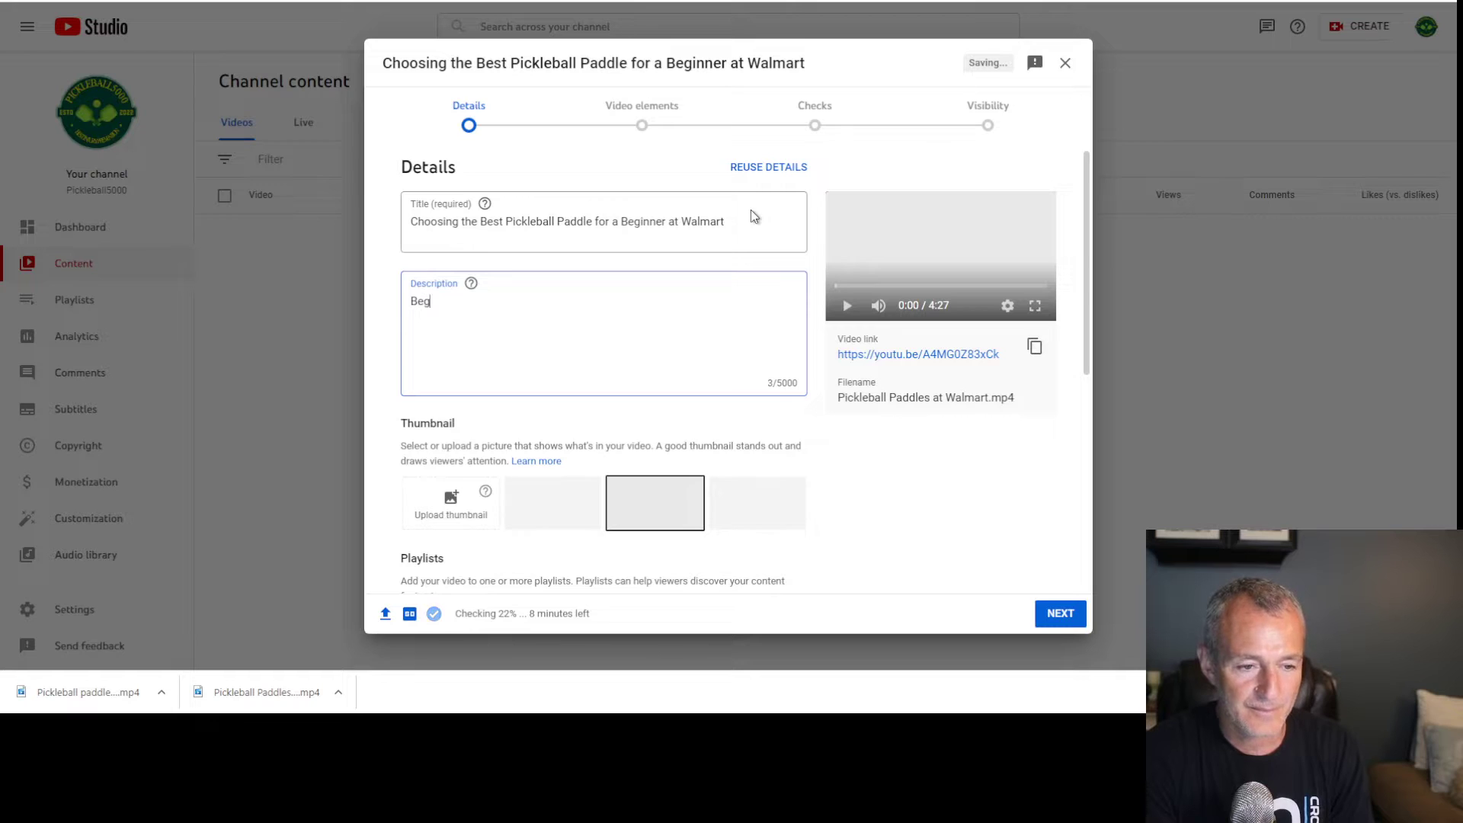
pyautogui.write('inner pi')
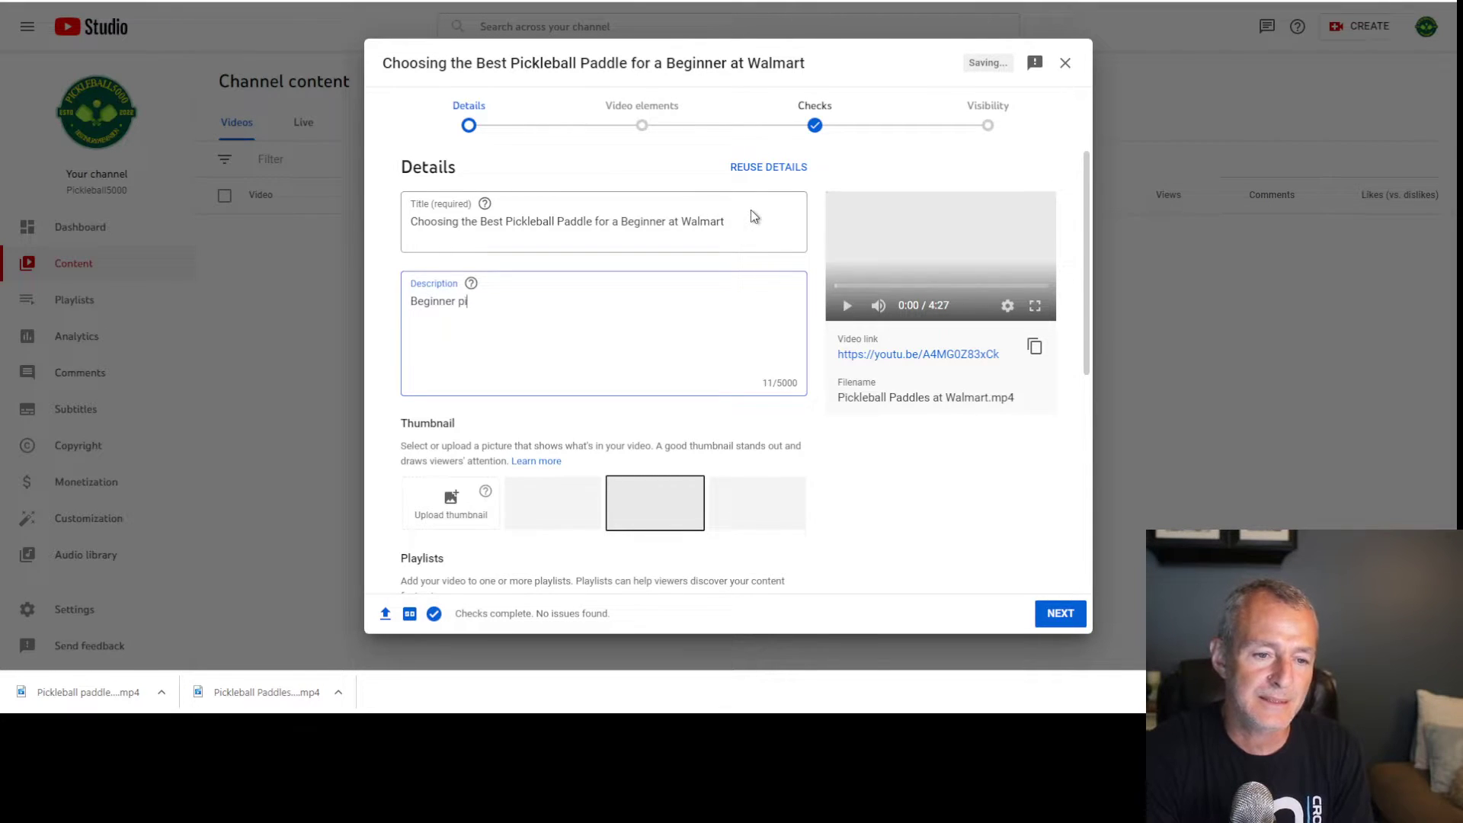
pyautogui.write('ckleball pl')
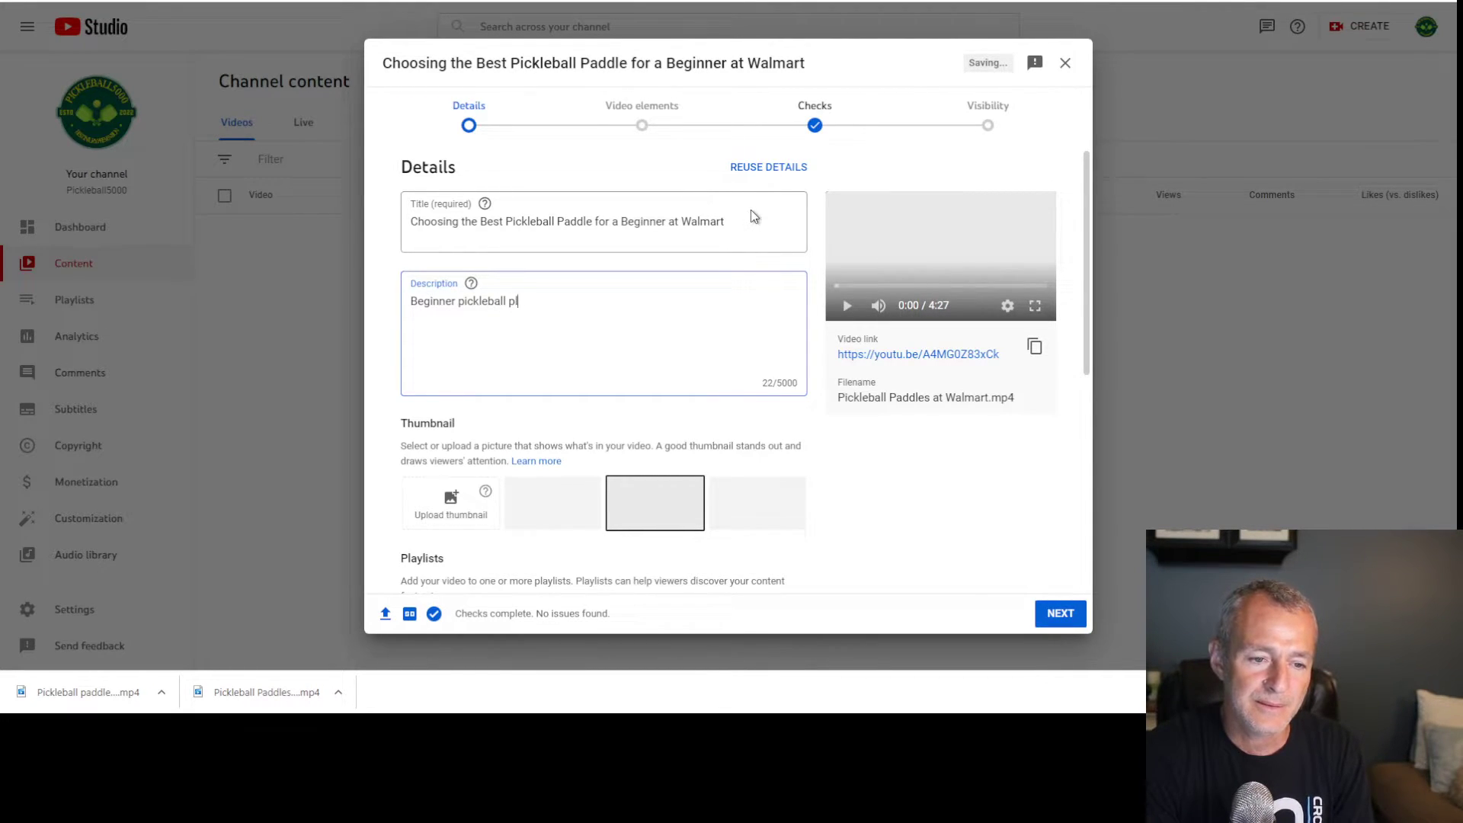
pyautogui.write('ayers have a')
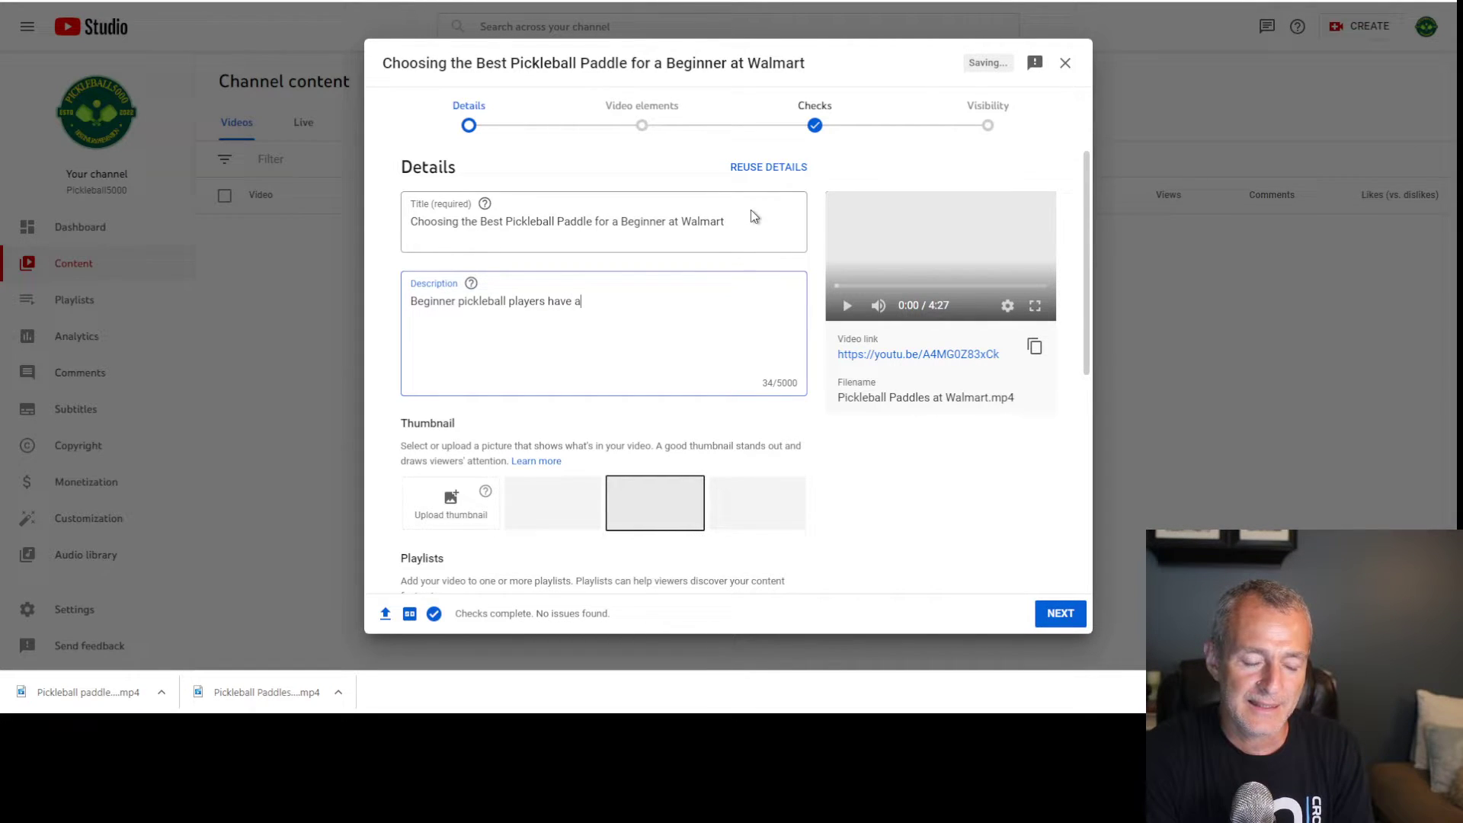
pyautogui.press('BackSpace')
pyautogui.write('differnet')
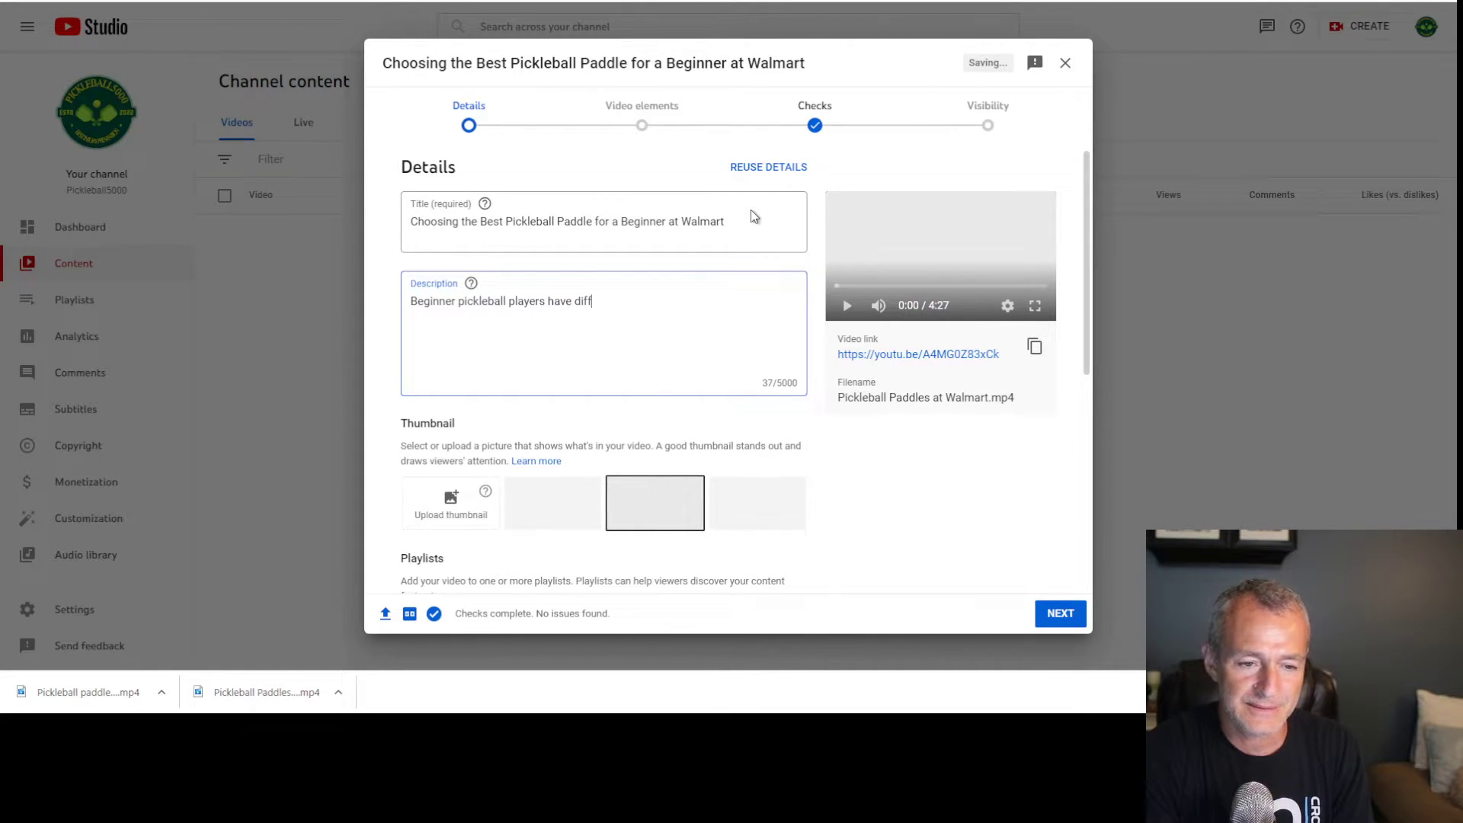
pyautogui.press('BackSpace')
pyautogui.press('BackSpace')
pyautogui.press('BackSpace')
pyautogui.press('BackSpace')
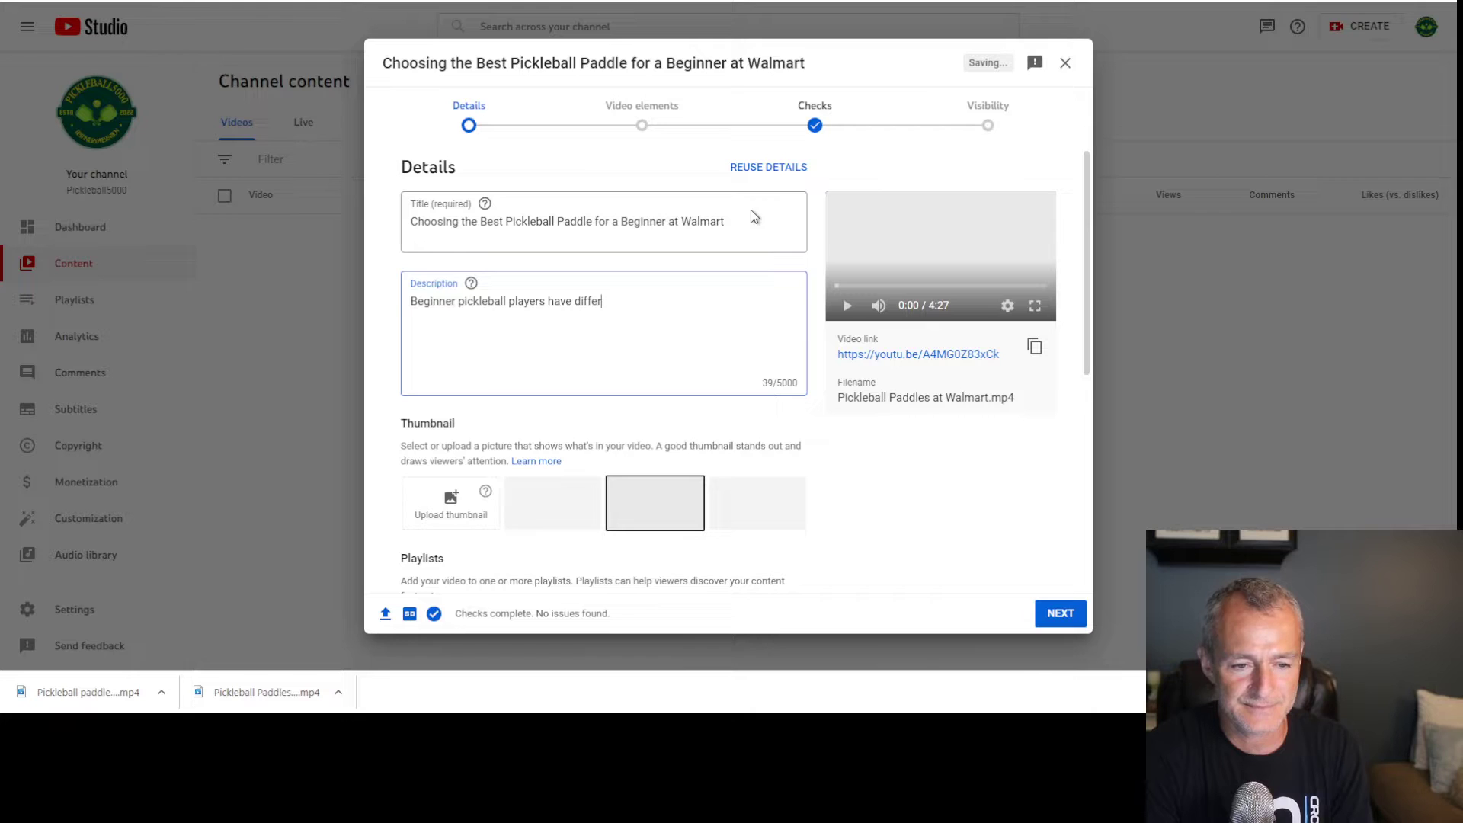
pyautogui.write('ent')
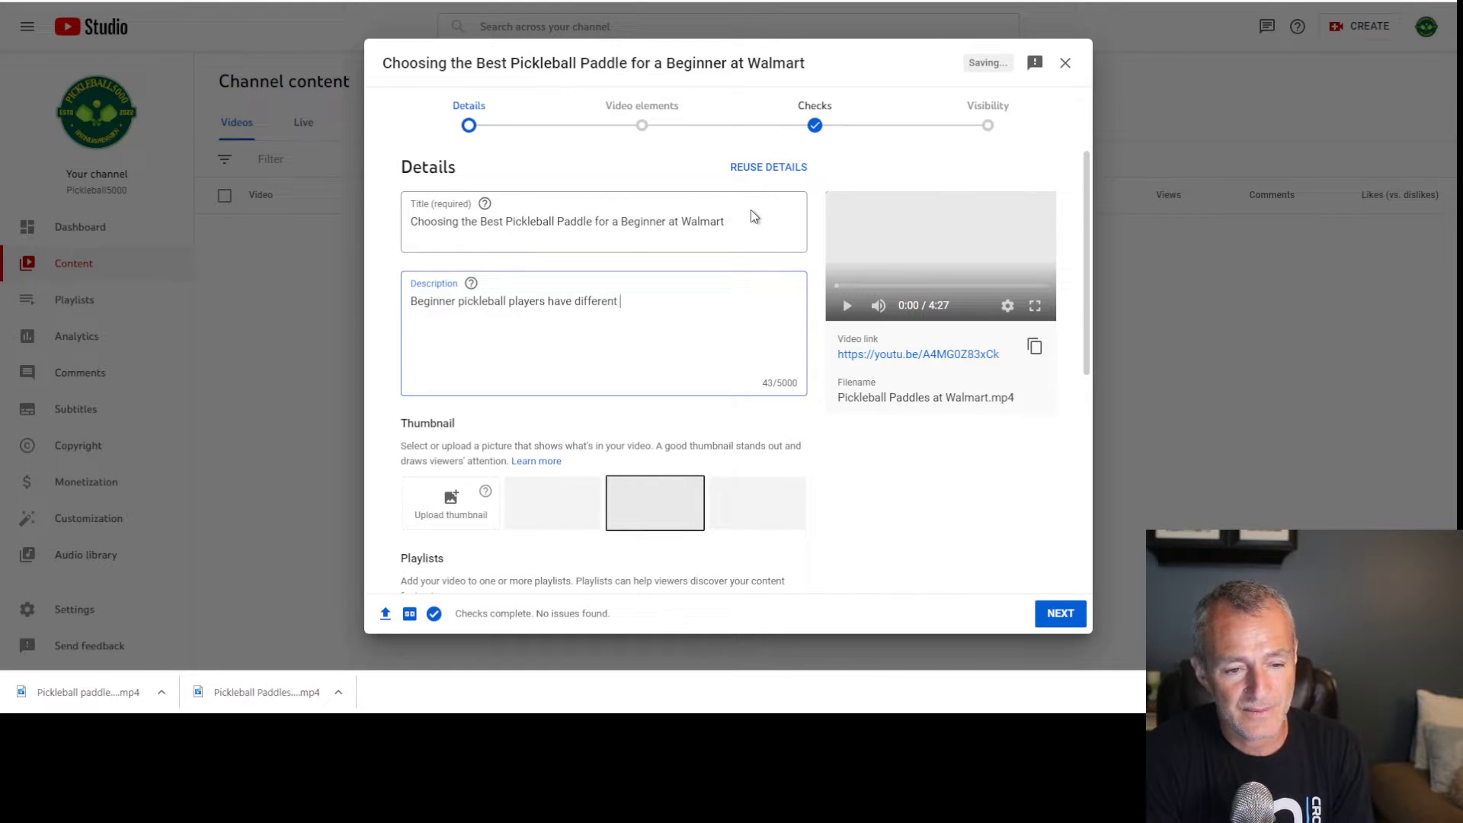
pyautogui.press('BackSpace')
pyautogui.press('BackSpace')
pyautogui.press('BackSpace')
pyautogui.press('BackSpace')
pyautogui.press('BackSpace')
pyautogui.press('BackSpace')
pyautogui.press('BackSpace')
pyautogui.press('BackSpace')
pyautogui.press('BackSpace')
pyautogui.press('BackSpace')
pyautogui.write('a unique set of needs')
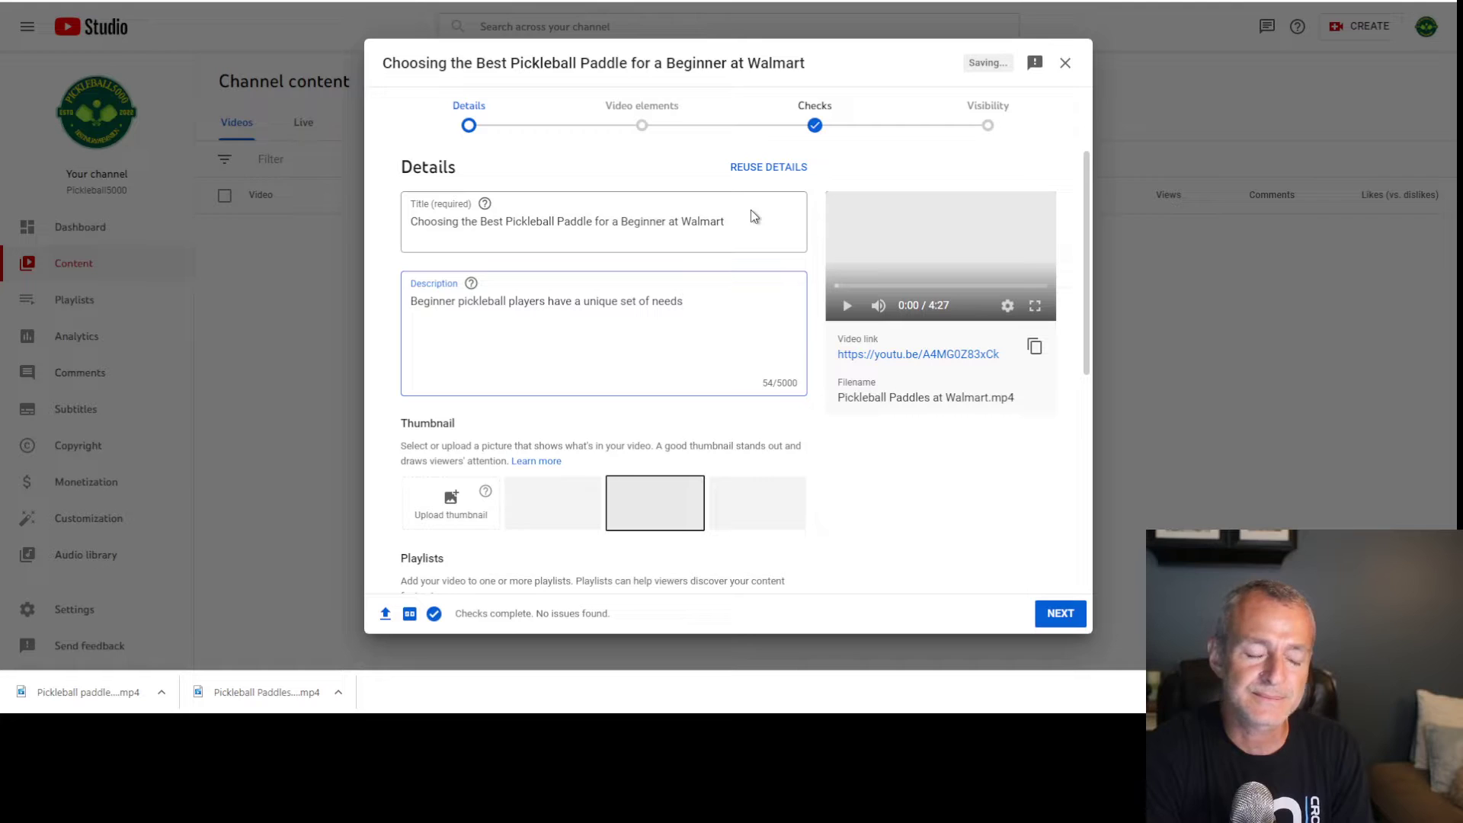
pyautogui.write('. Putting a $100 paddle ')
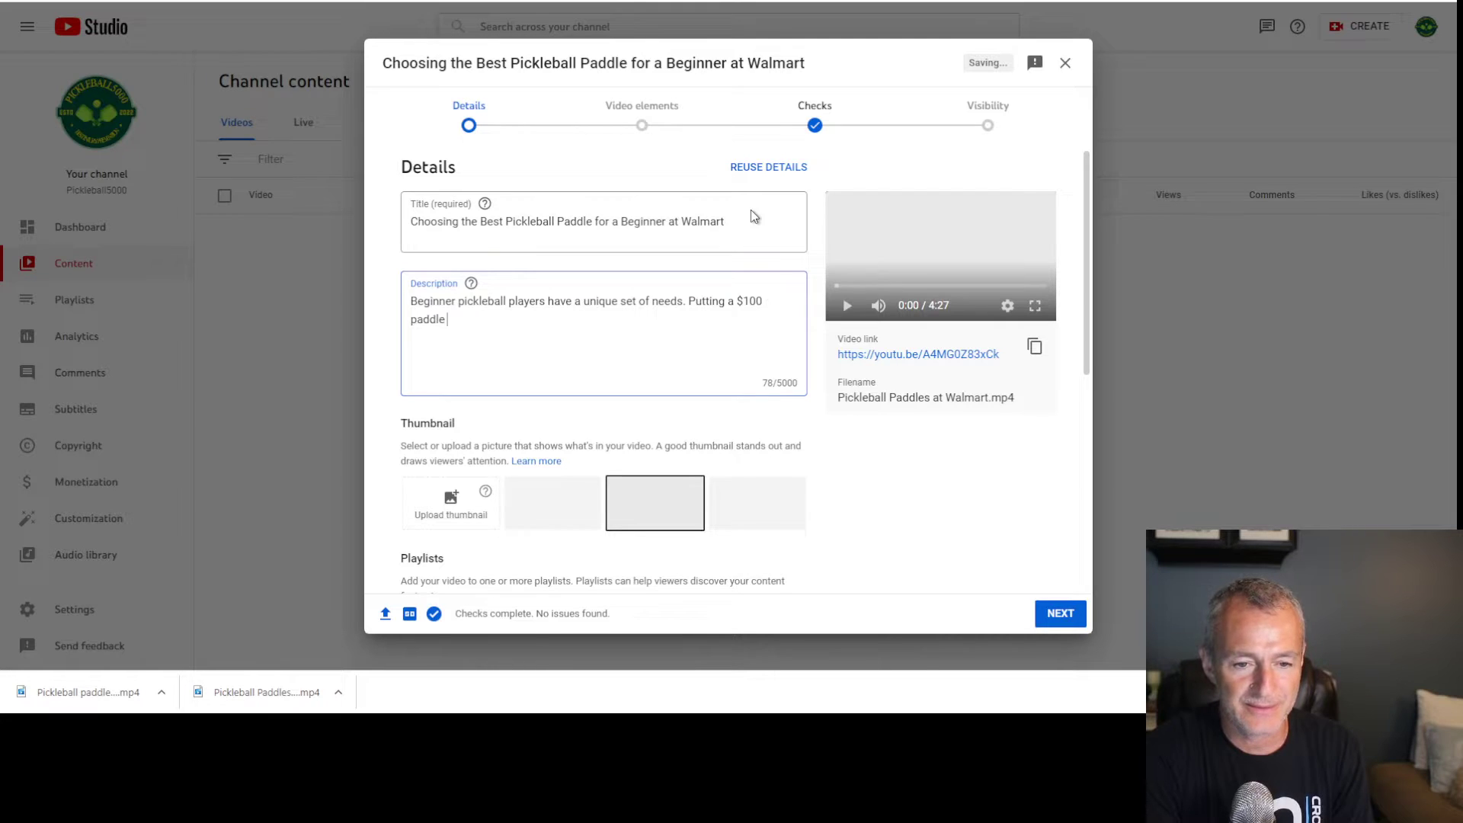
pyautogui.write('in my hand')
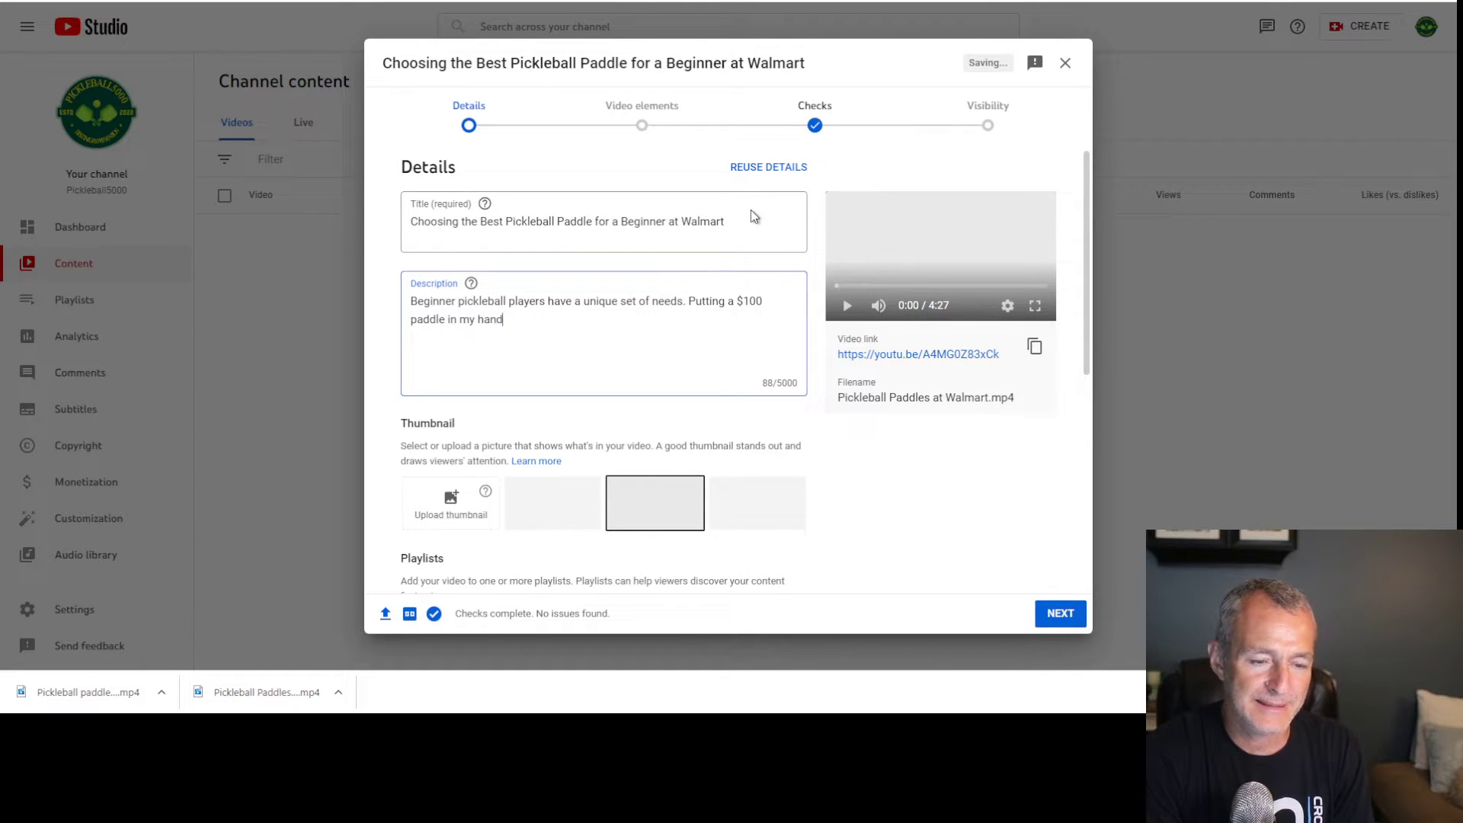
pyautogui.write(' won')
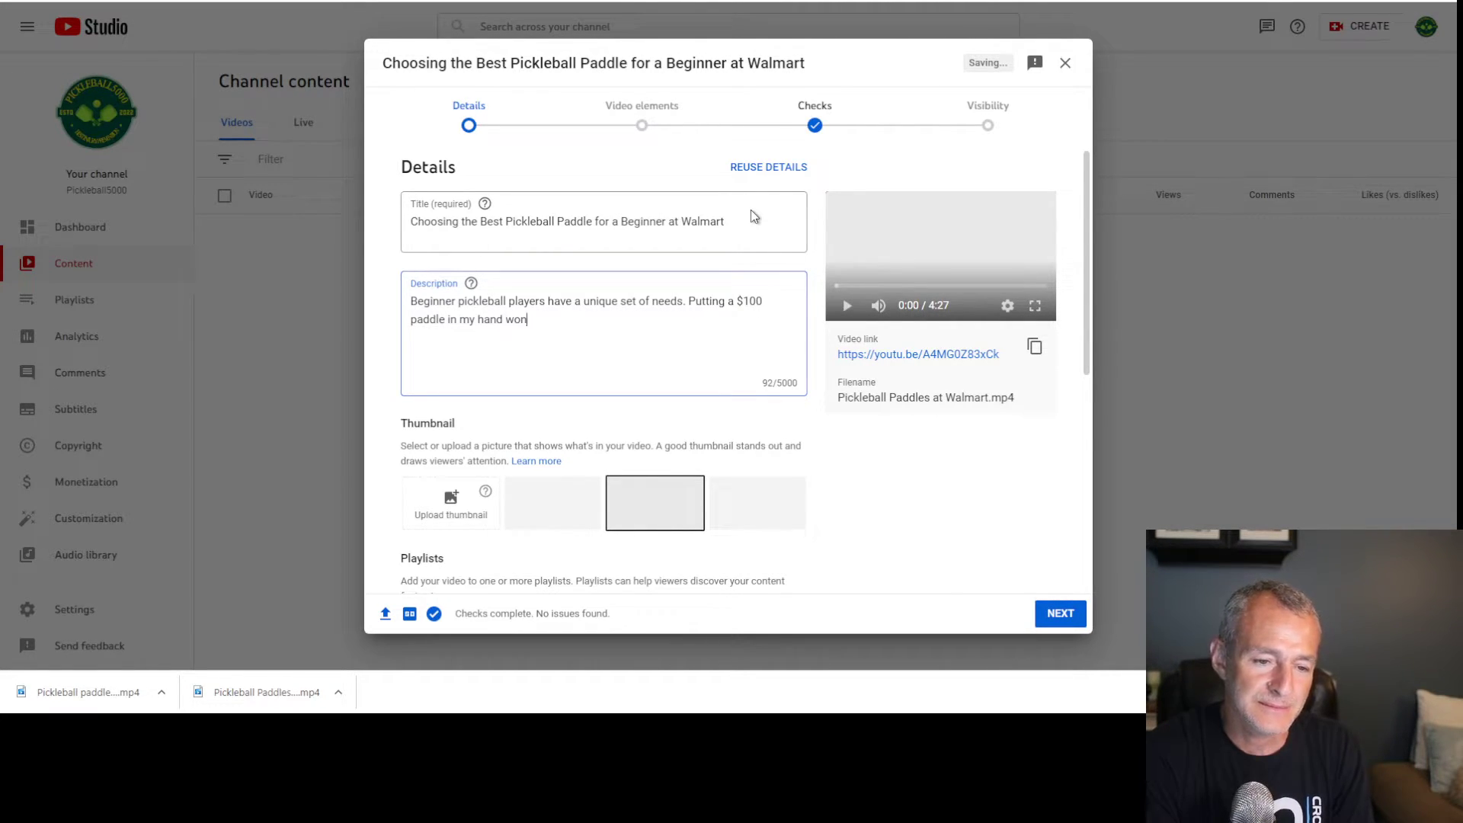
pyautogui.write("'t make me a ")
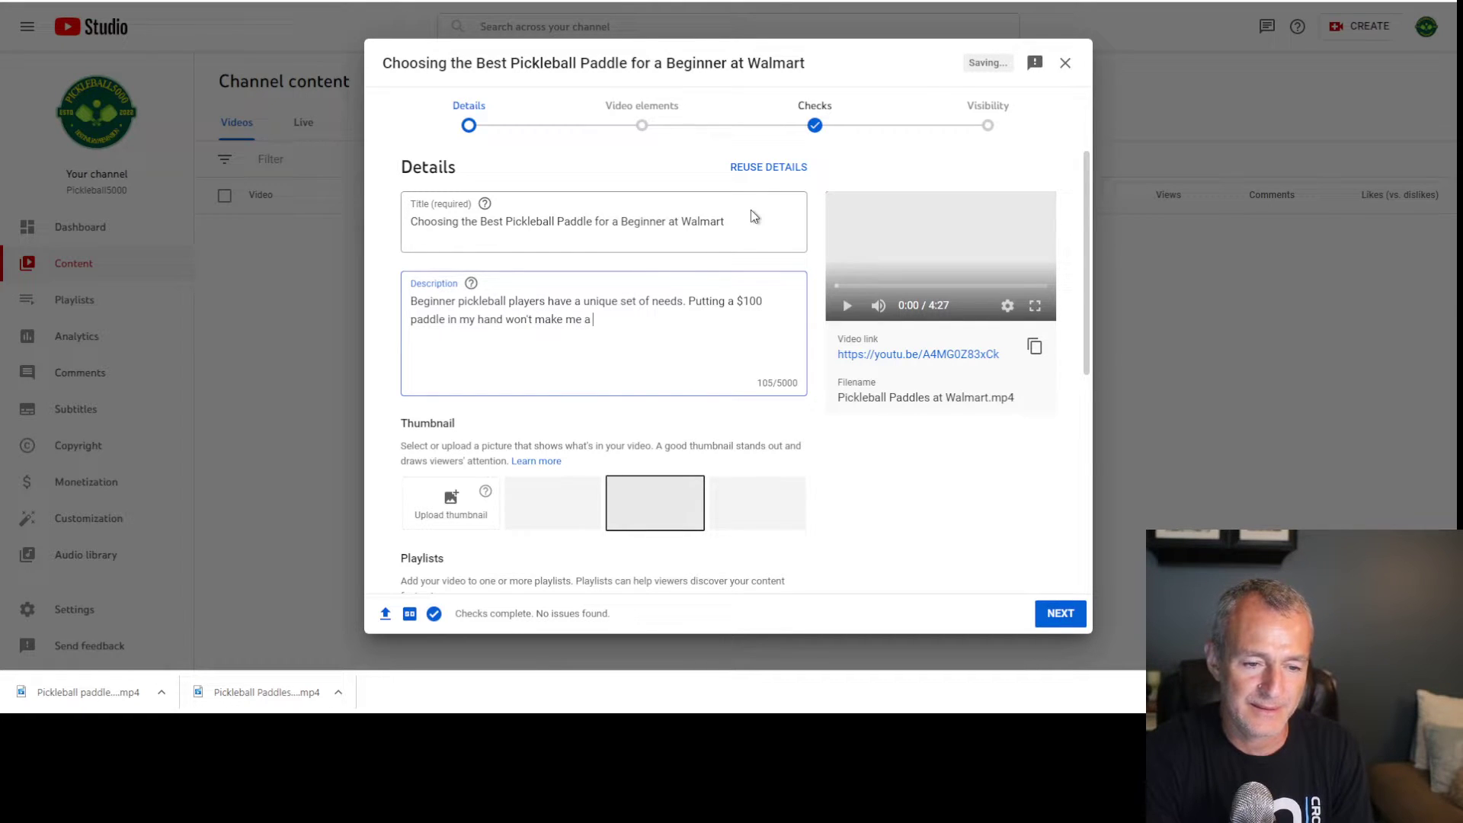
pyautogui.write('better player')
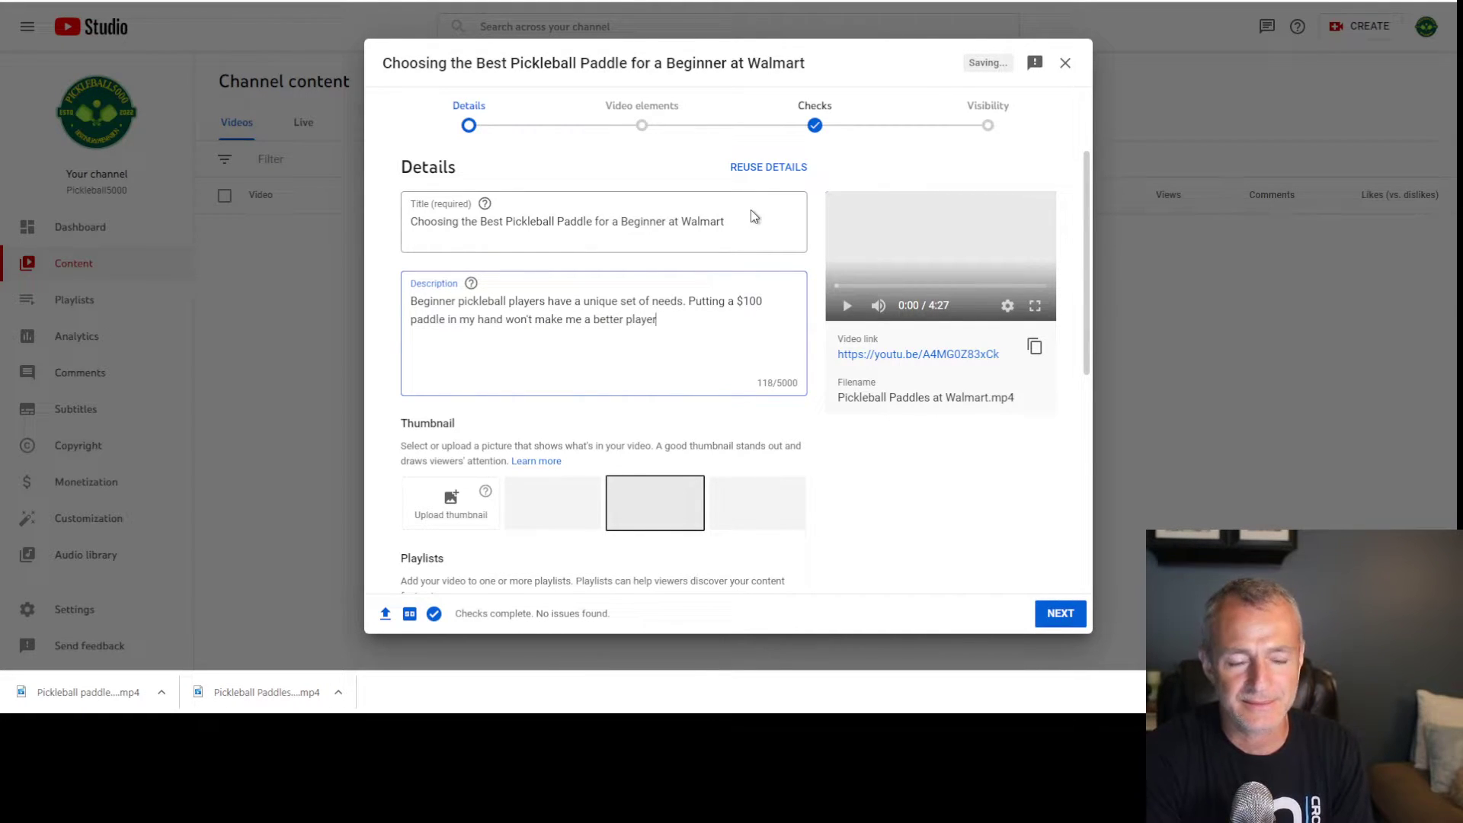
pyautogui.write('.')
# Add a line saying the video shows Walmart's paddles and picks the best one for a beginner
pyautogui.press('Return')
pyautogui.write('In thi')
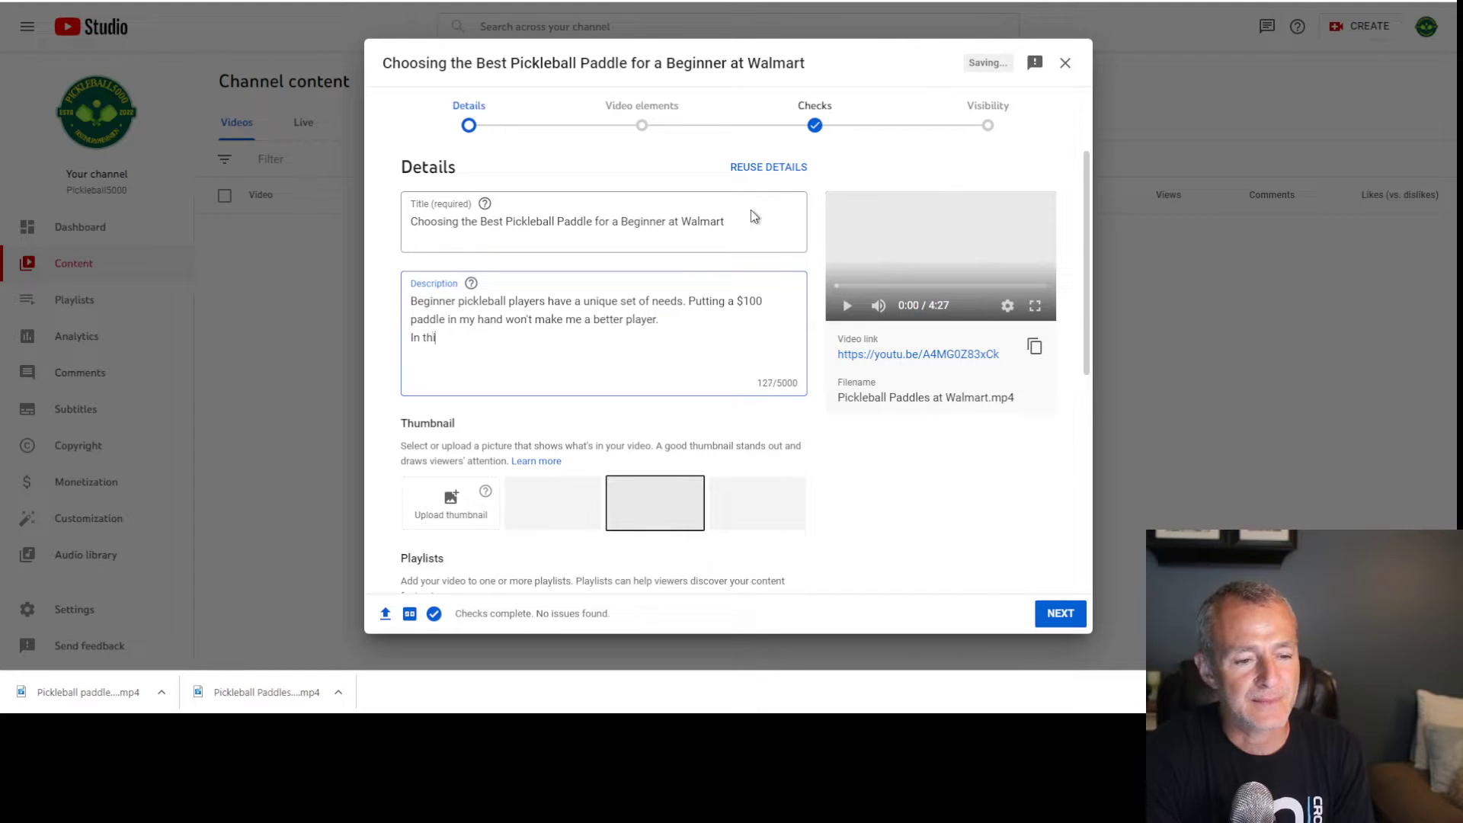
pyautogui.write('s video I wshare')
pyautogui.press('BackSpace')
pyautogui.press('BackSpace')
pyautogui.press('BackSpace')
pyautogui.press('BackSpace')
pyautogui.press('BackSpace')
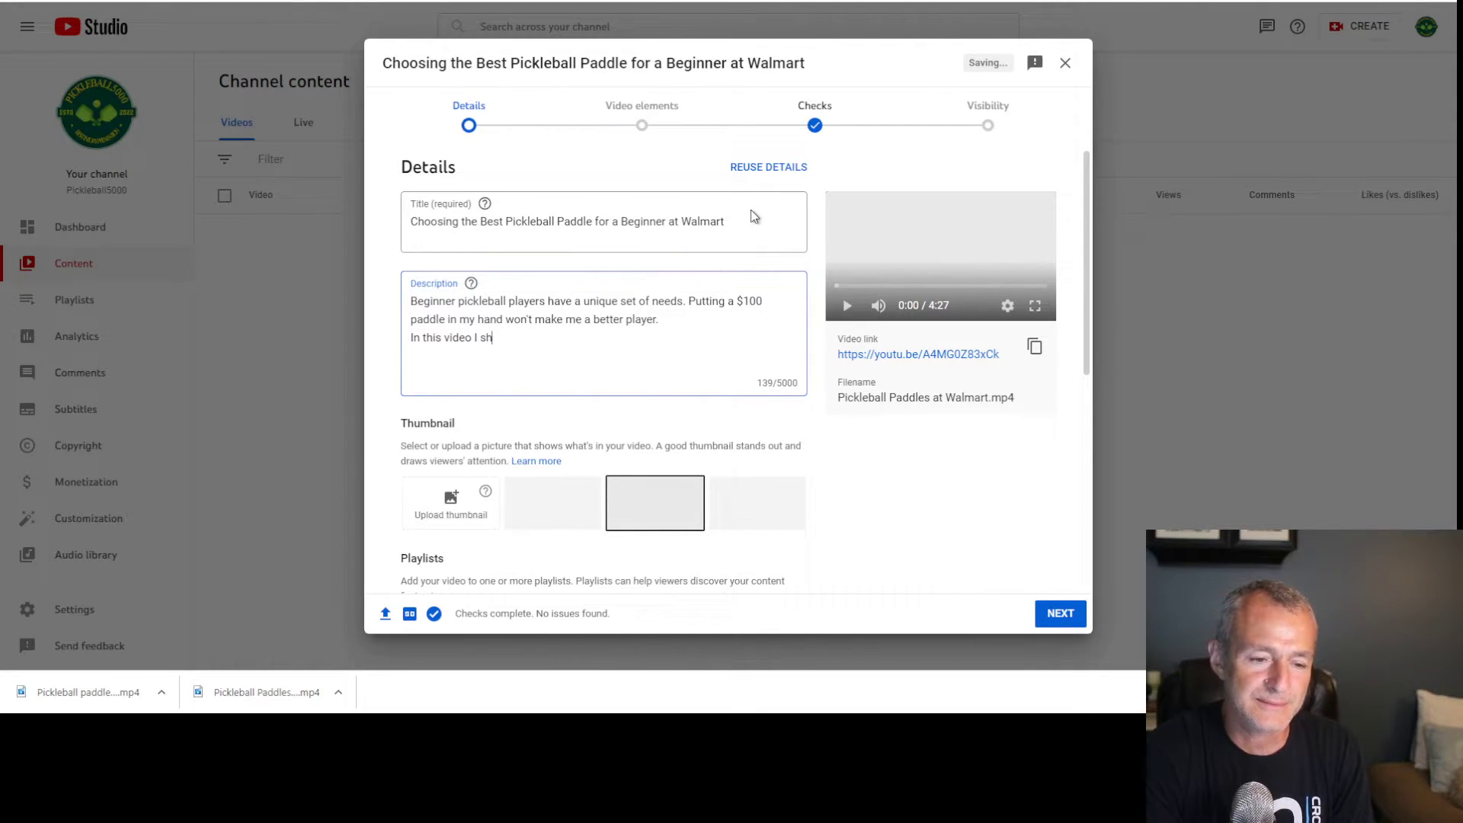
pyautogui.write("show Walmart's selection of pickleball paddles and I choose what feels like th eb")
pyautogui.press('BackSpace')
pyautogui.press('BackSpace')
pyautogui.press('BackSpace')
pyautogui.write('e best paddle for me, a pickleball beginner.')
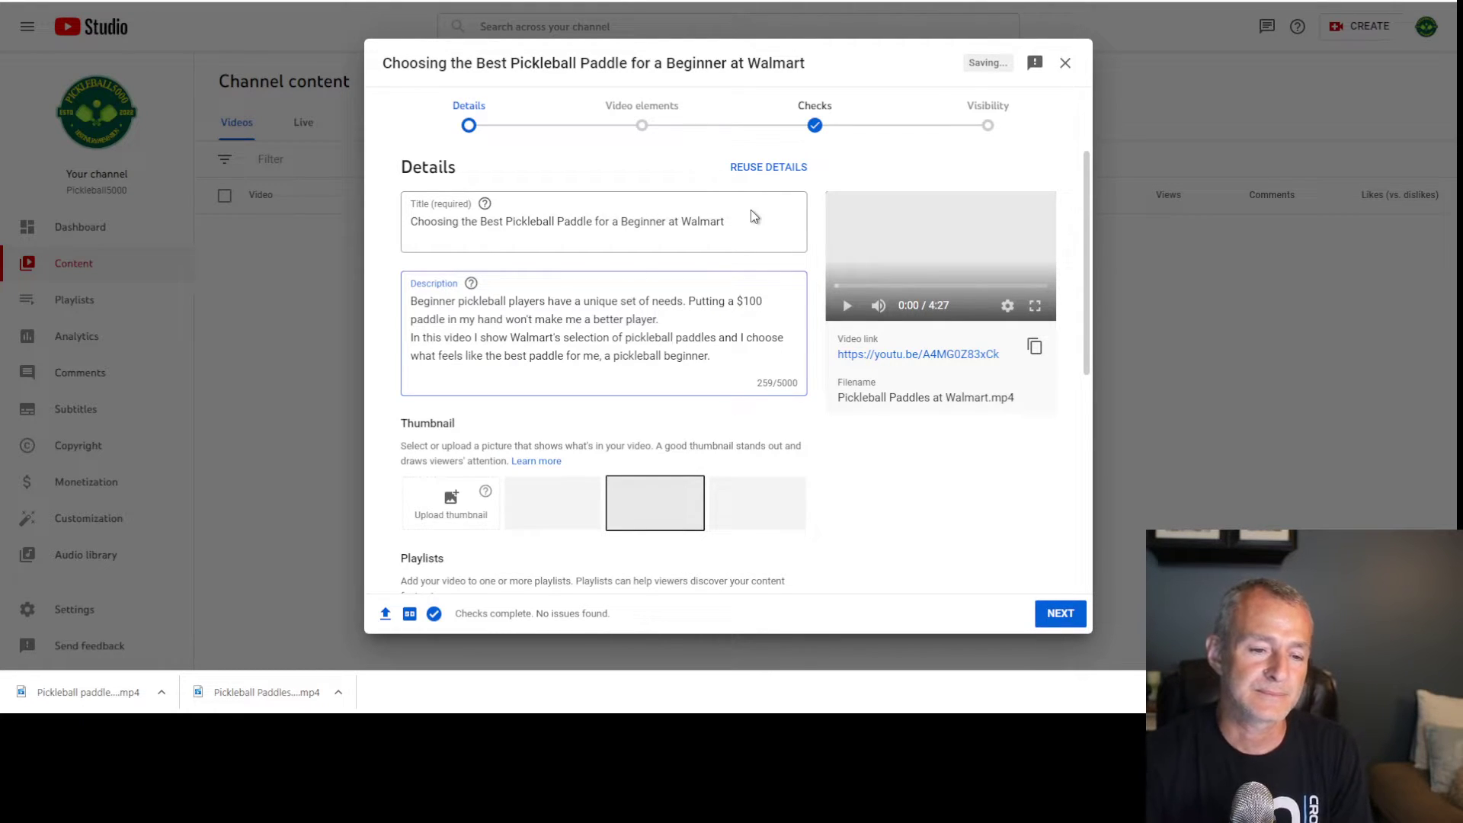
pyautogui.scroll(-1, 627, 324)
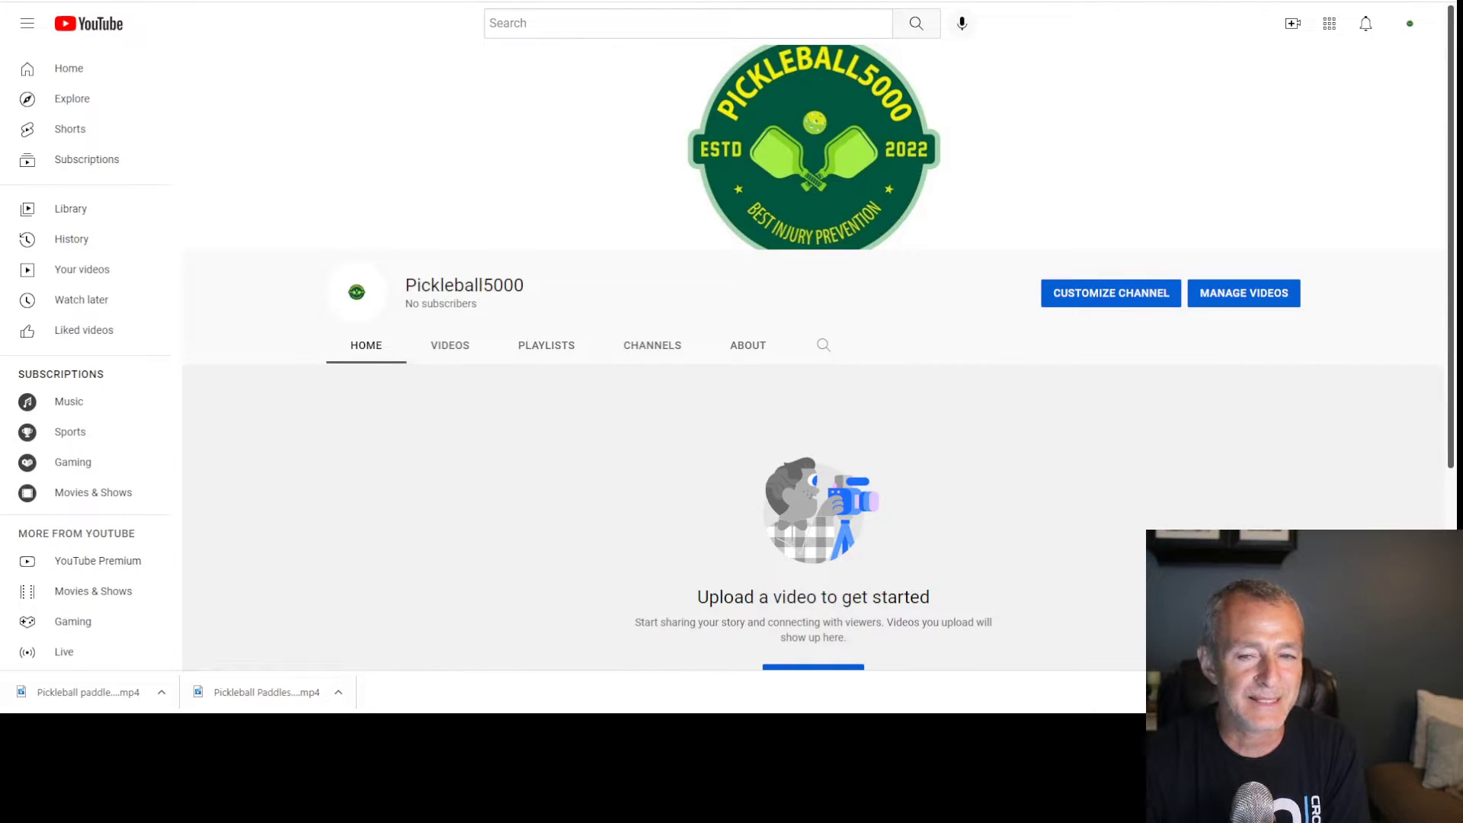
# Switch the account to the Total Therapy Solution channel and open its YouTube Studio
pyautogui.click(1412, 25)
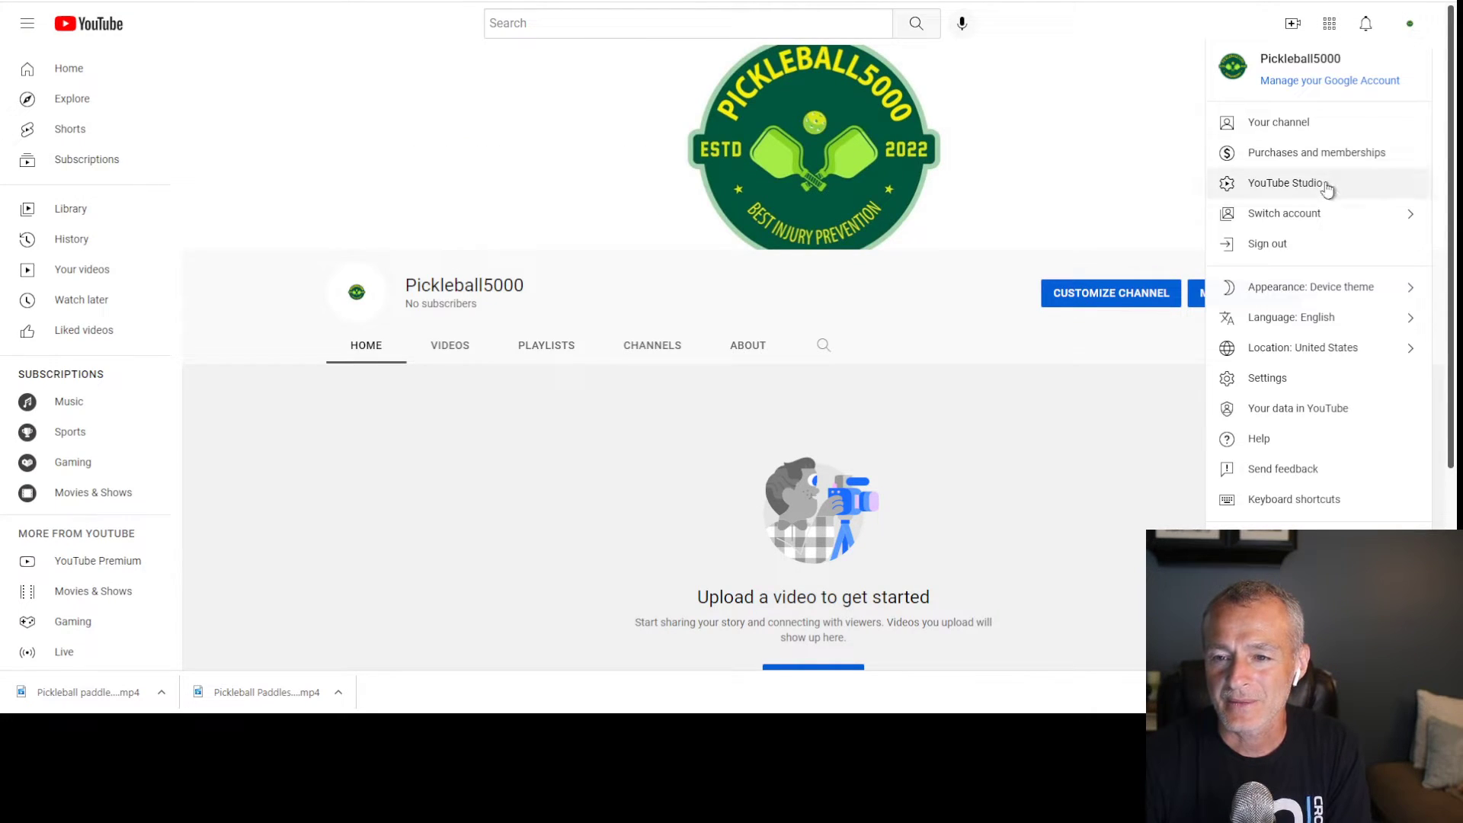
pyautogui.click(1323, 213)
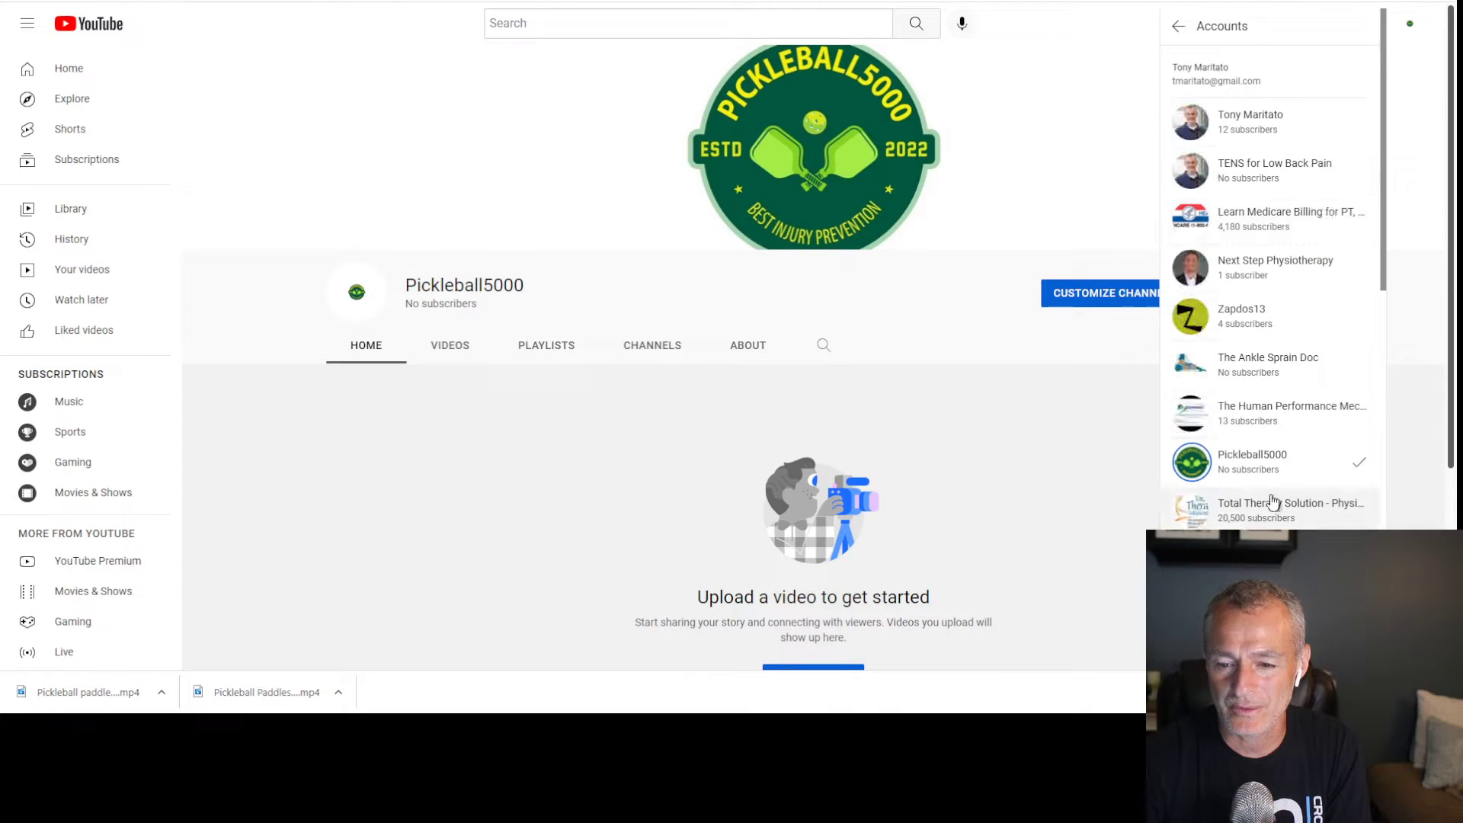
pyautogui.click(1239, 499)
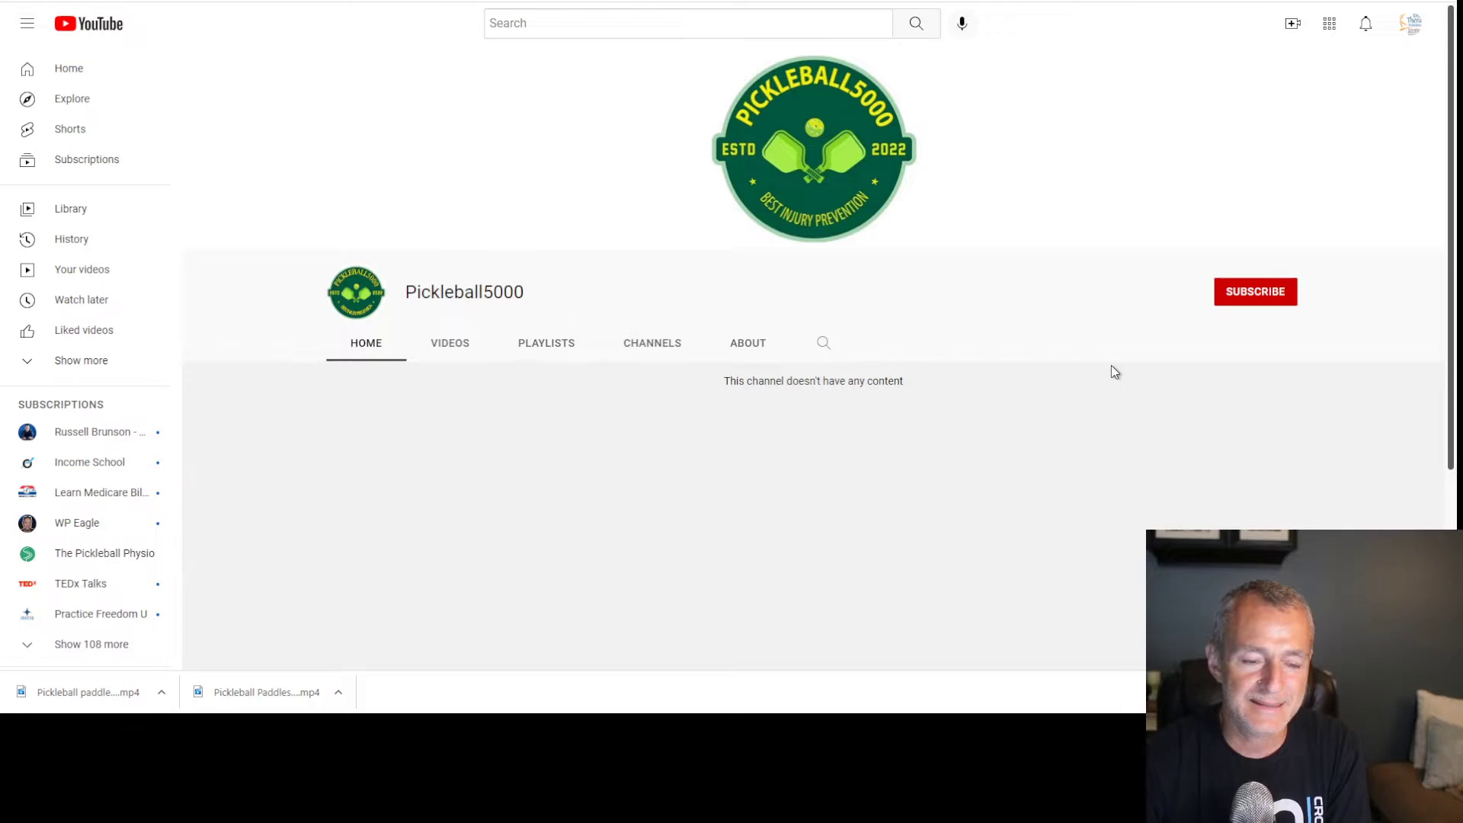
pyautogui.click(1420, 30)
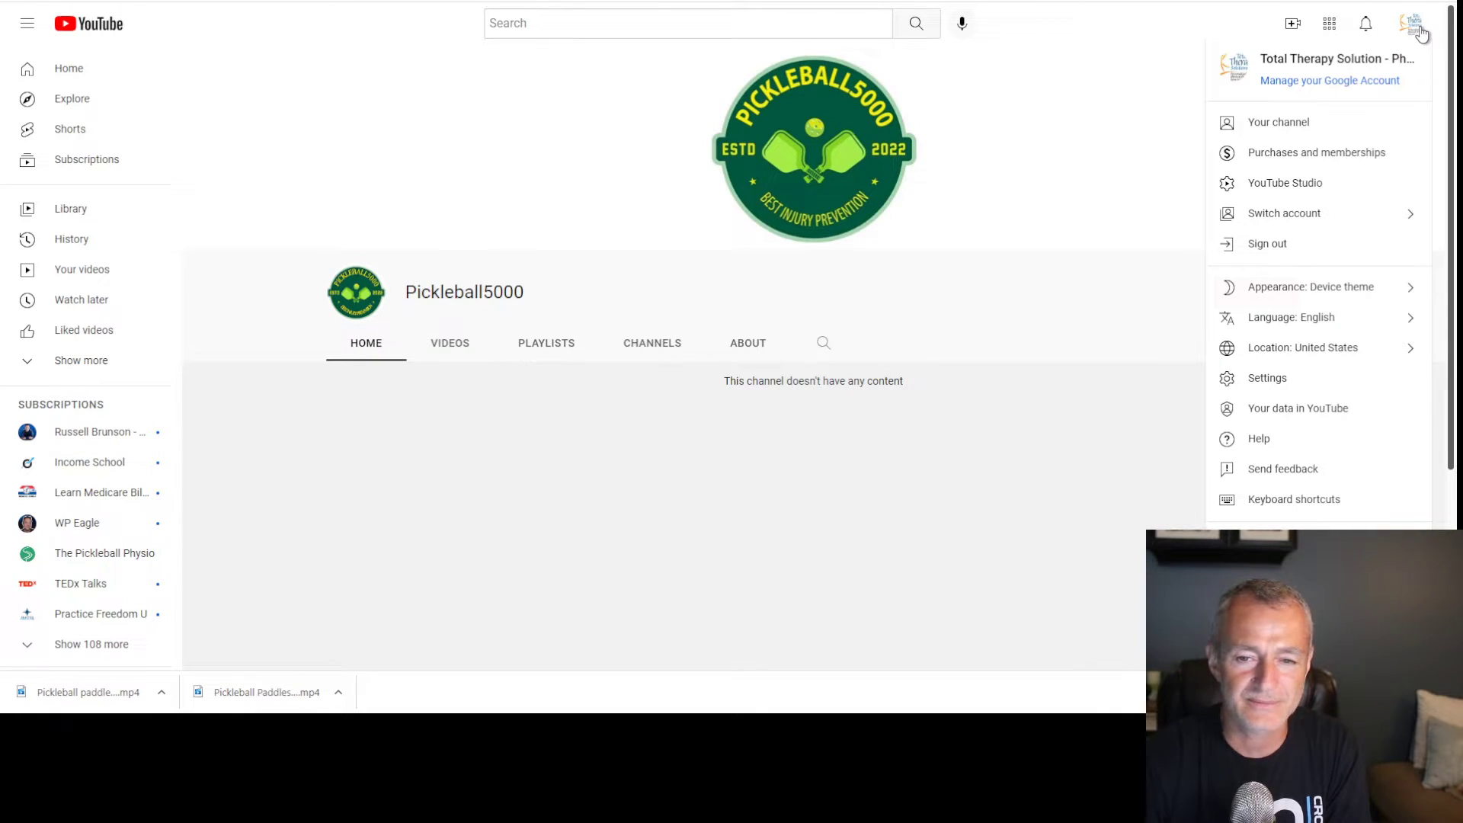
pyautogui.click(1318, 192)
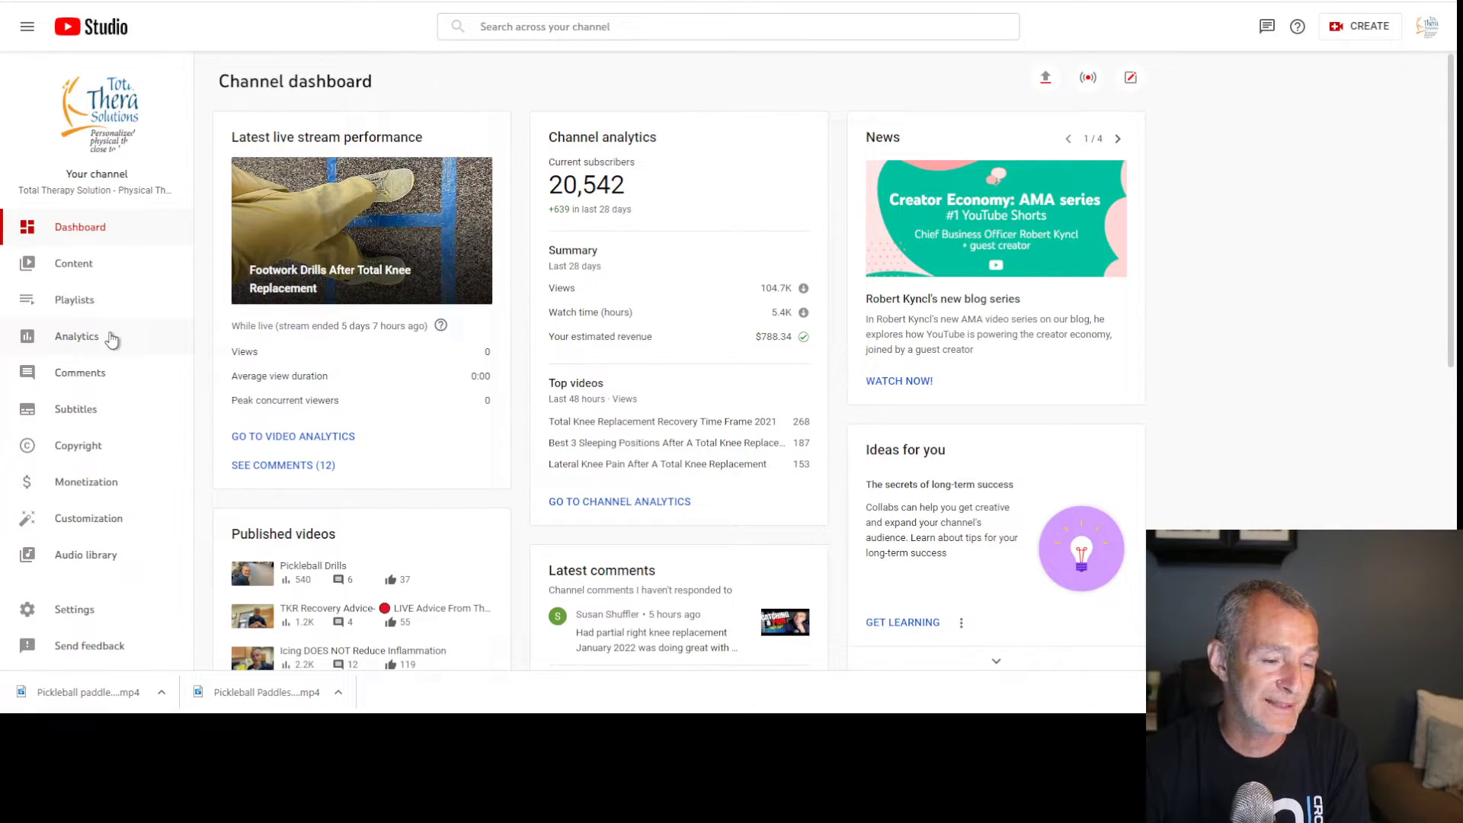
# From Content > Live, open Pickleball Paddles at Walmart and download its current thumbnail
pyautogui.click(111, 273)
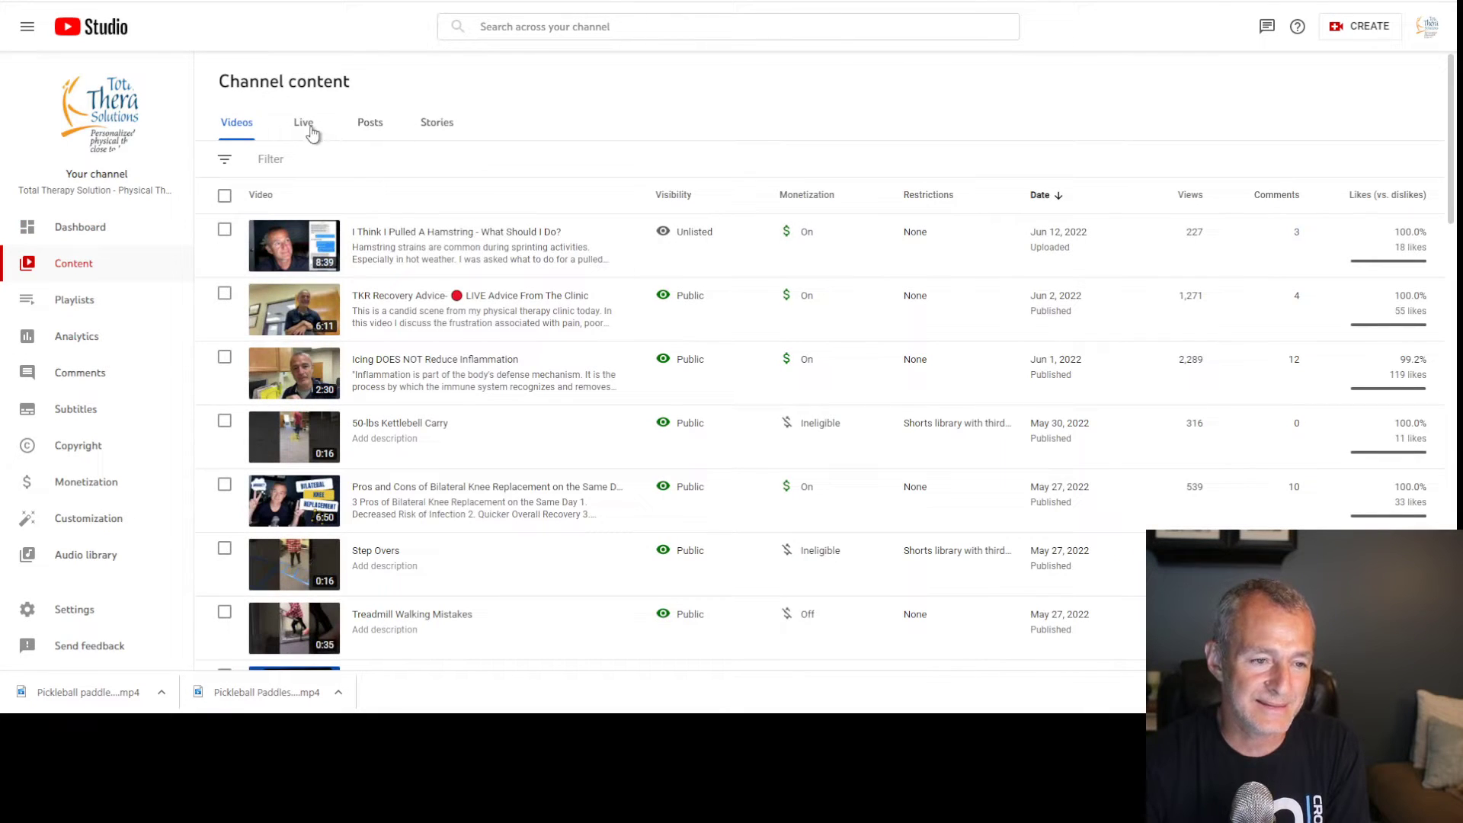
pyautogui.click(304, 123)
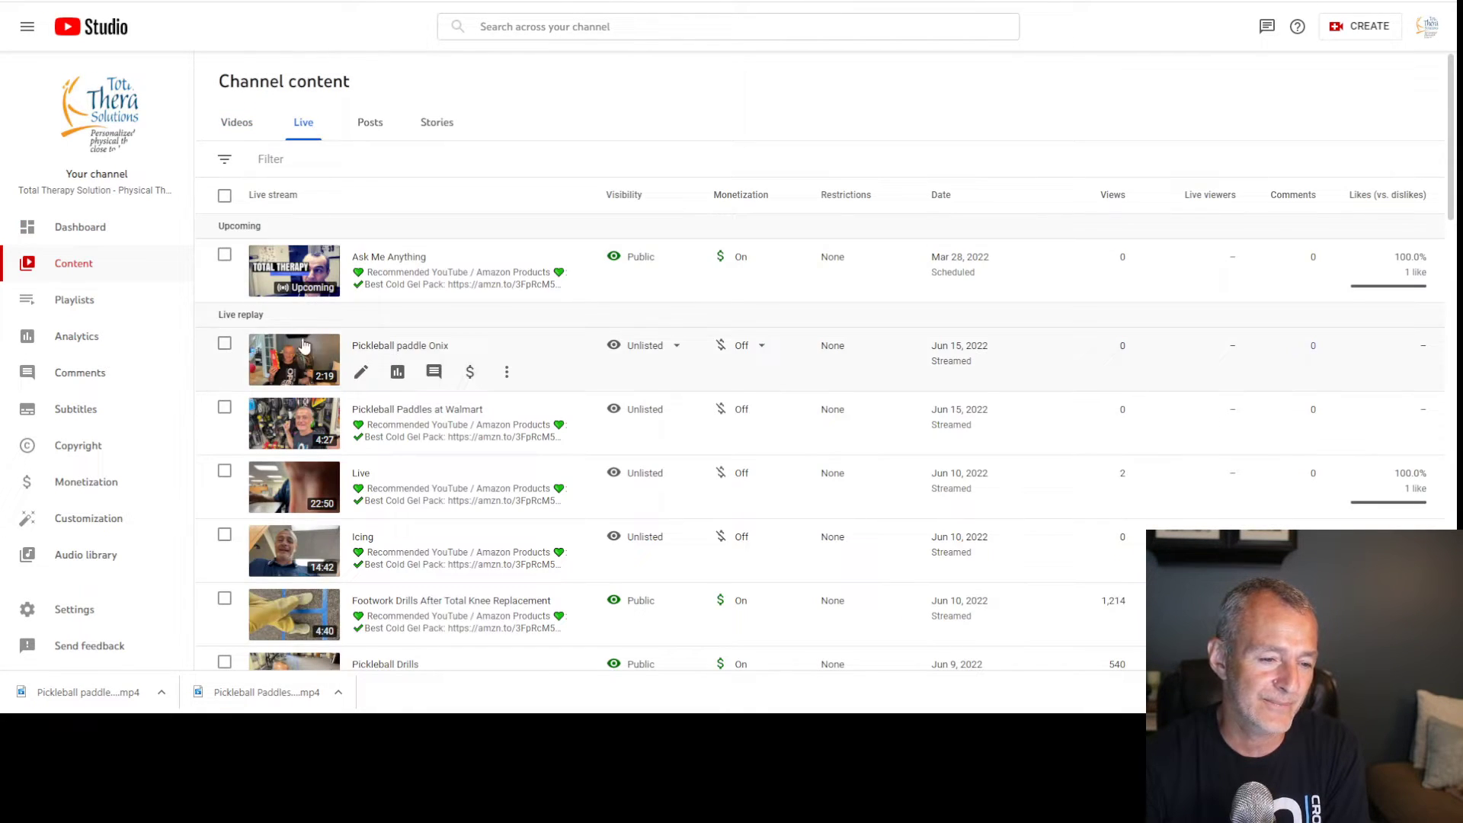
pyautogui.click(292, 427)
pyautogui.scroll(-6, 320, 396)
pyautogui.click(315, 363)
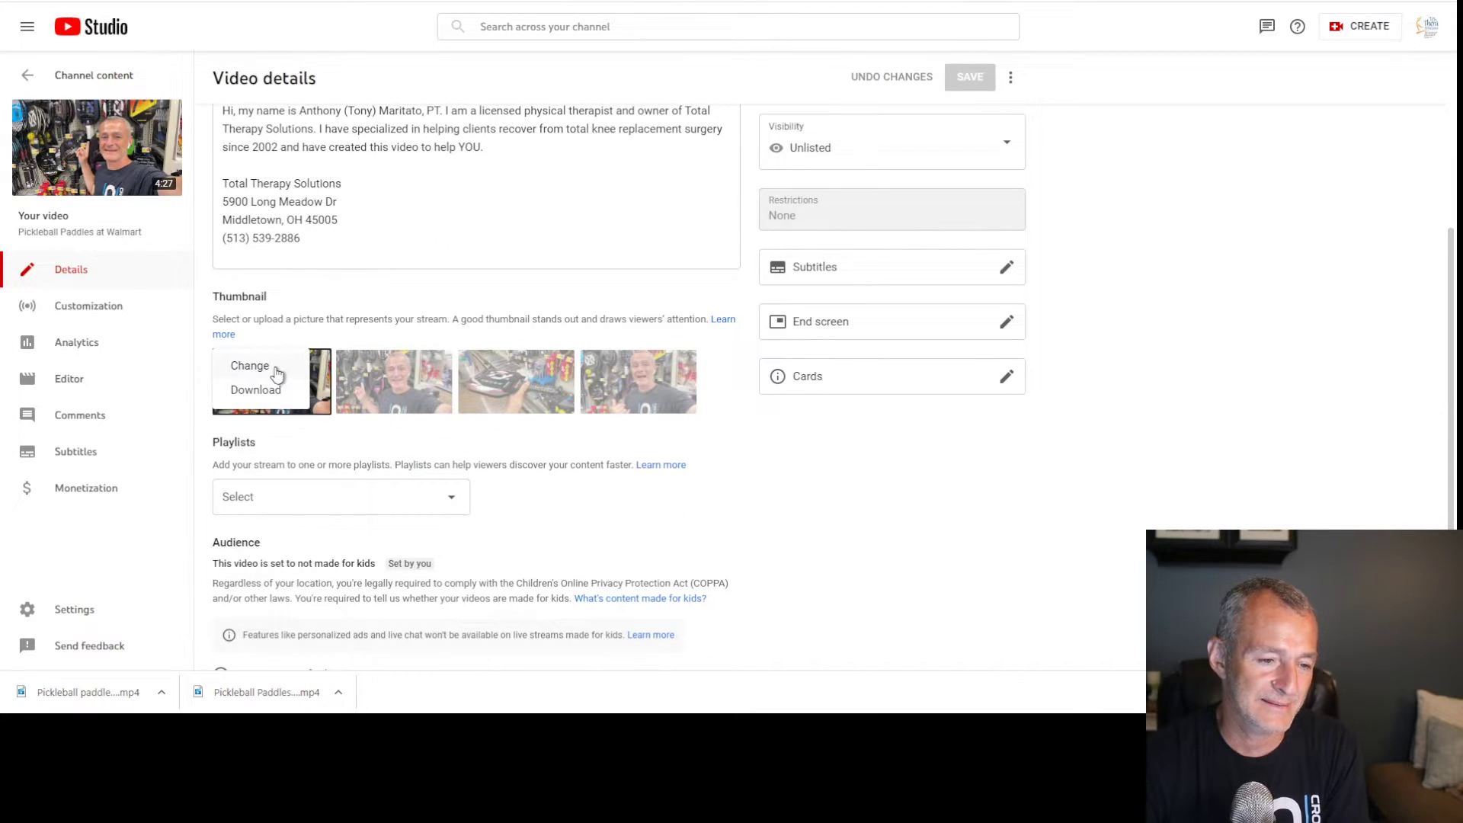
pyautogui.click(255, 387)
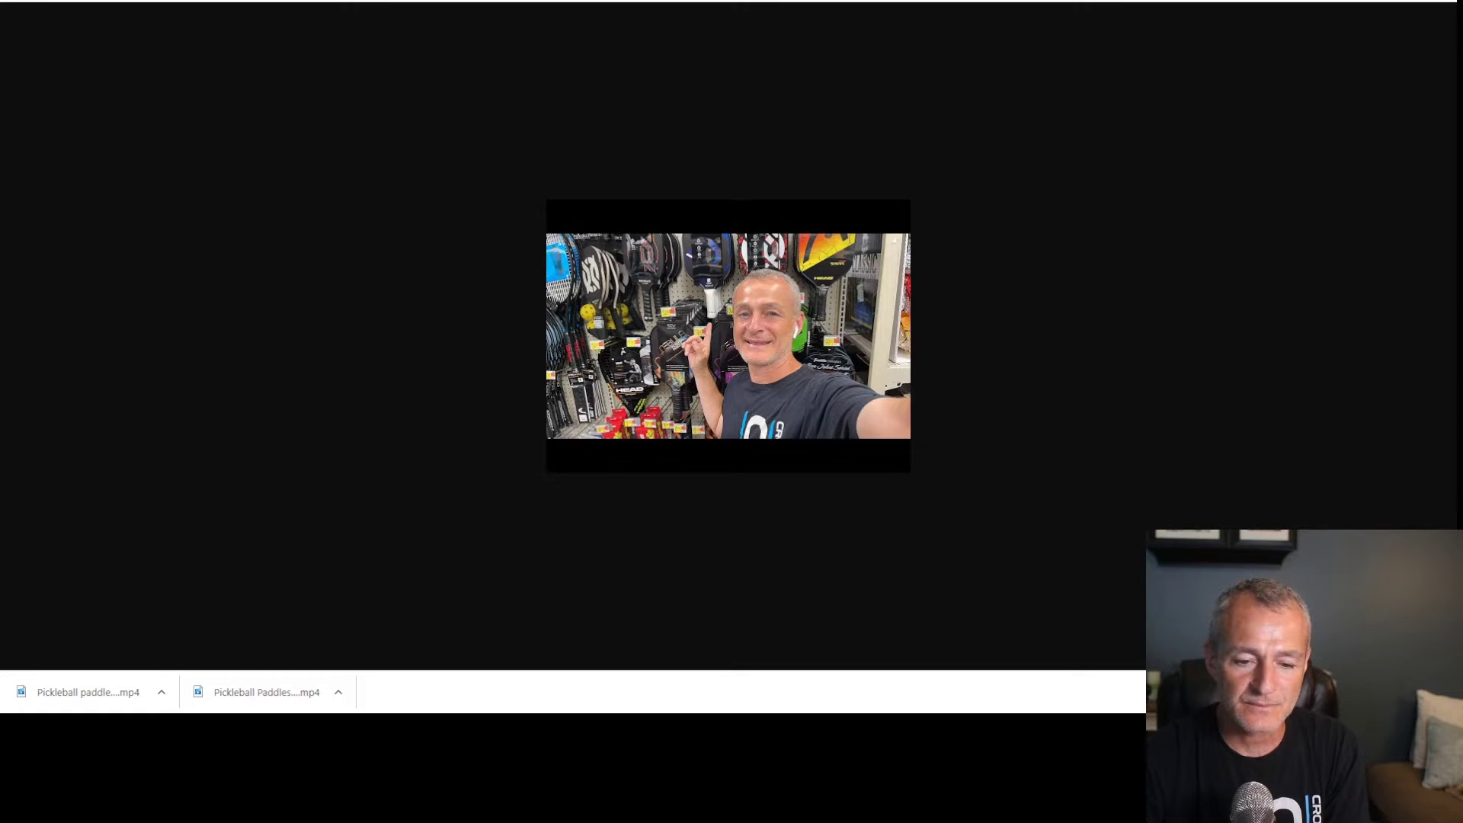
# Glance at Photoshop's Untitled-2 canvas, then save the thumbnail image as a JPG
pyautogui.hotkey('alt', 'Tab')
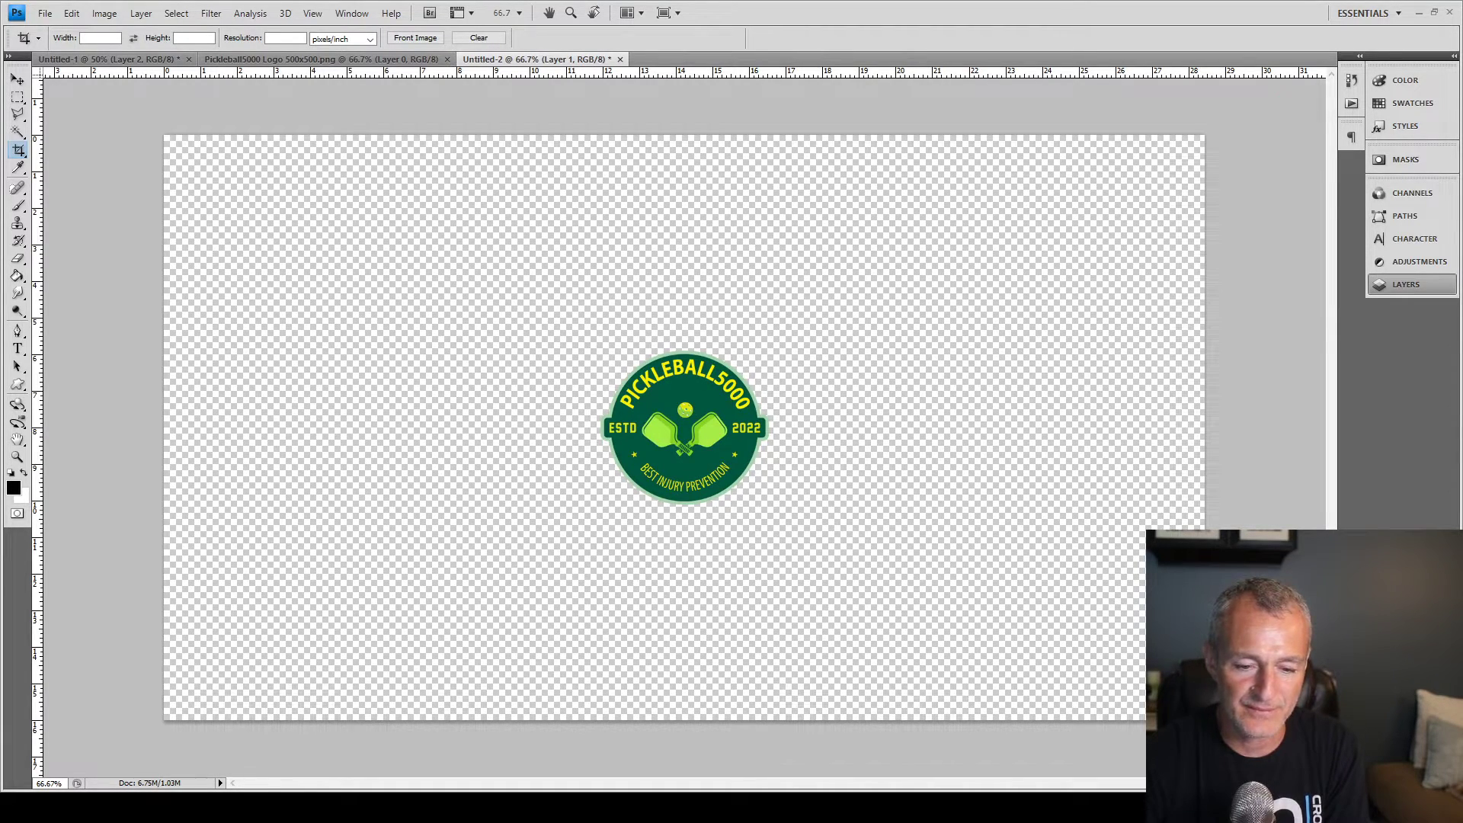
pyautogui.hotkey('alt', 'Tab')
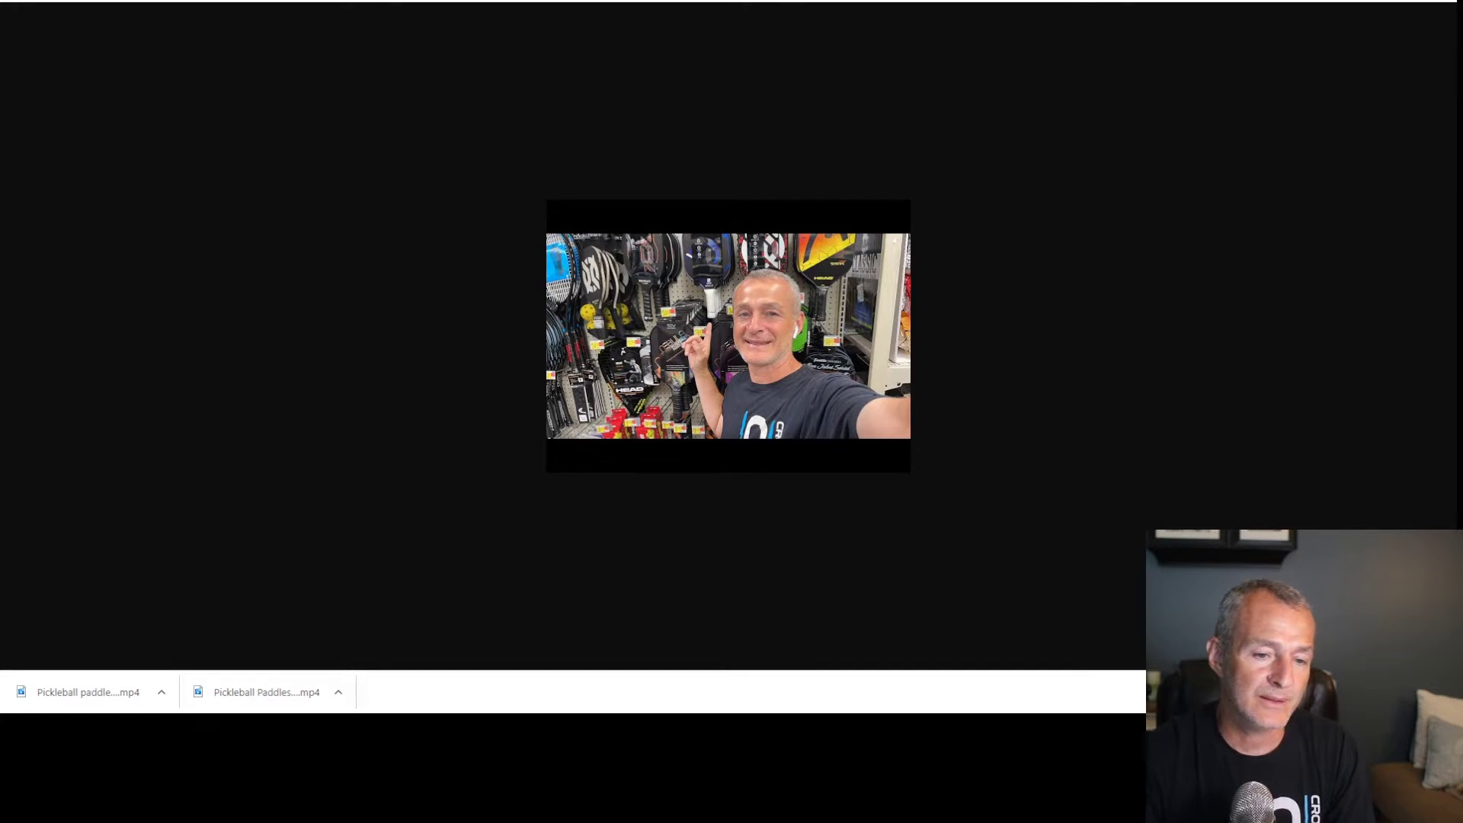
pyautogui.click(608, 311)
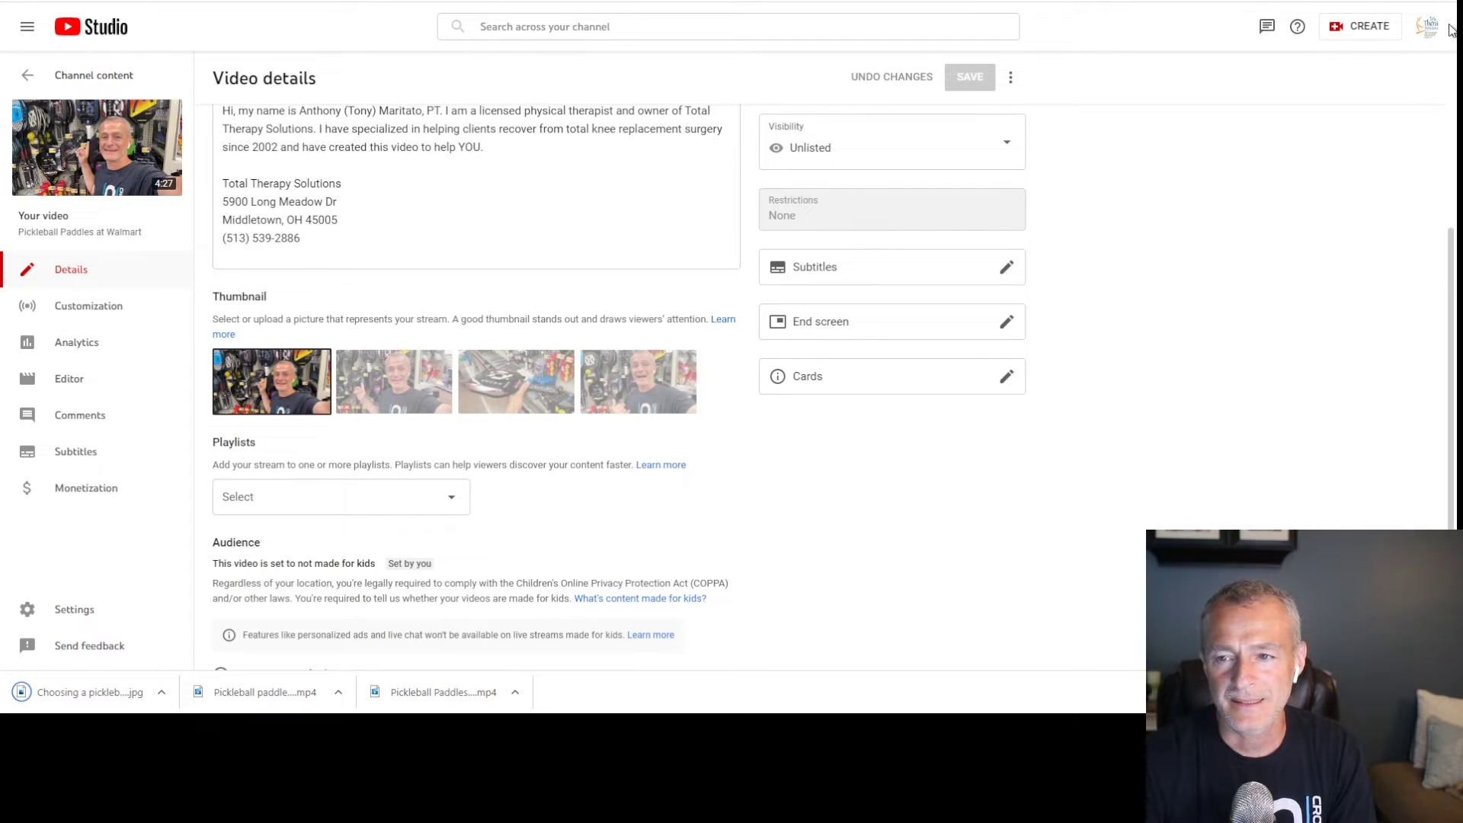
# Switch back to the Pickleball5000 channel and open the draft Walmart video's details
pyautogui.click(1426, 26)
pyautogui.click(1347, 186)
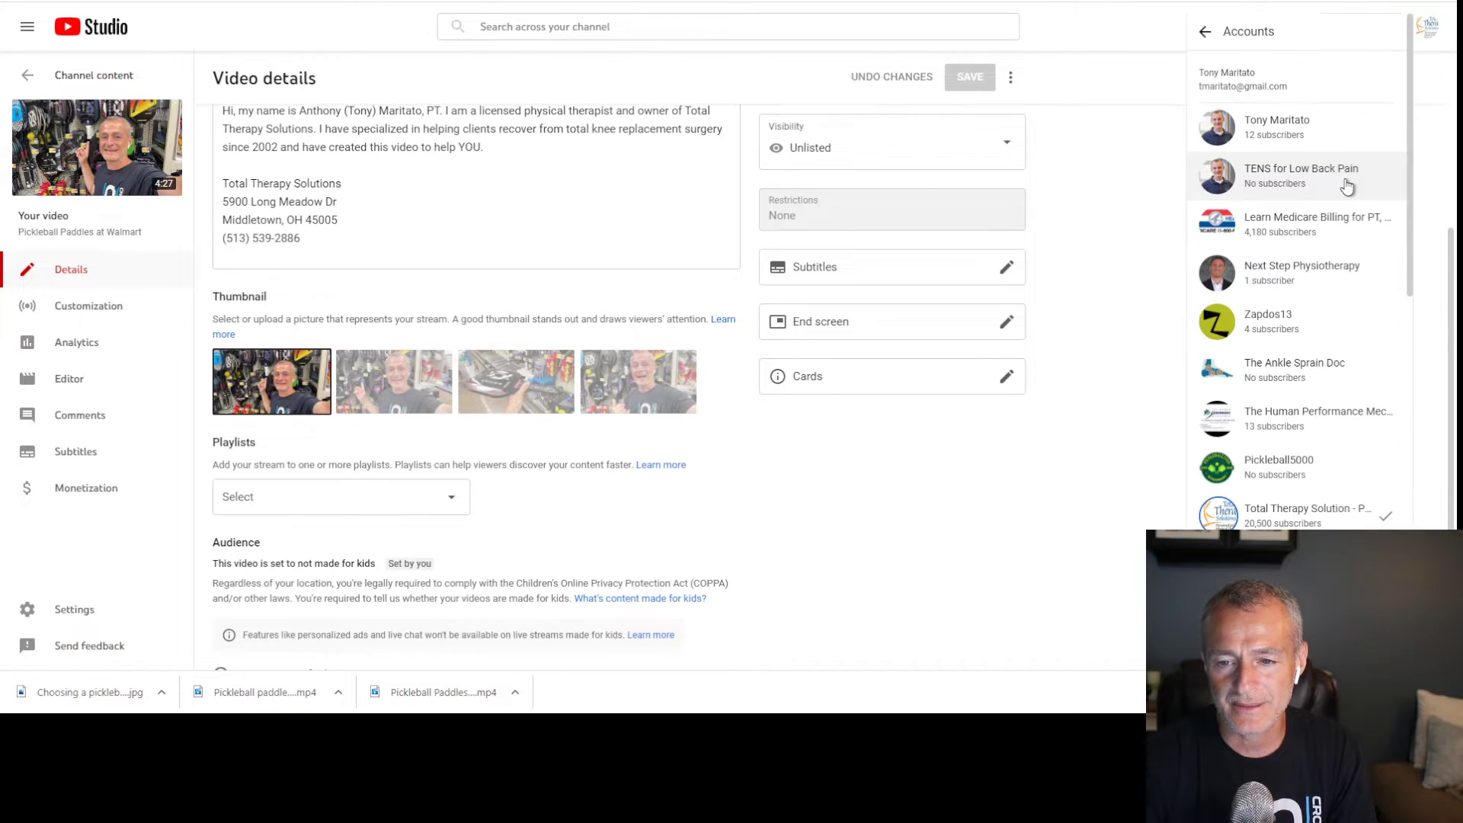
pyautogui.click(1287, 481)
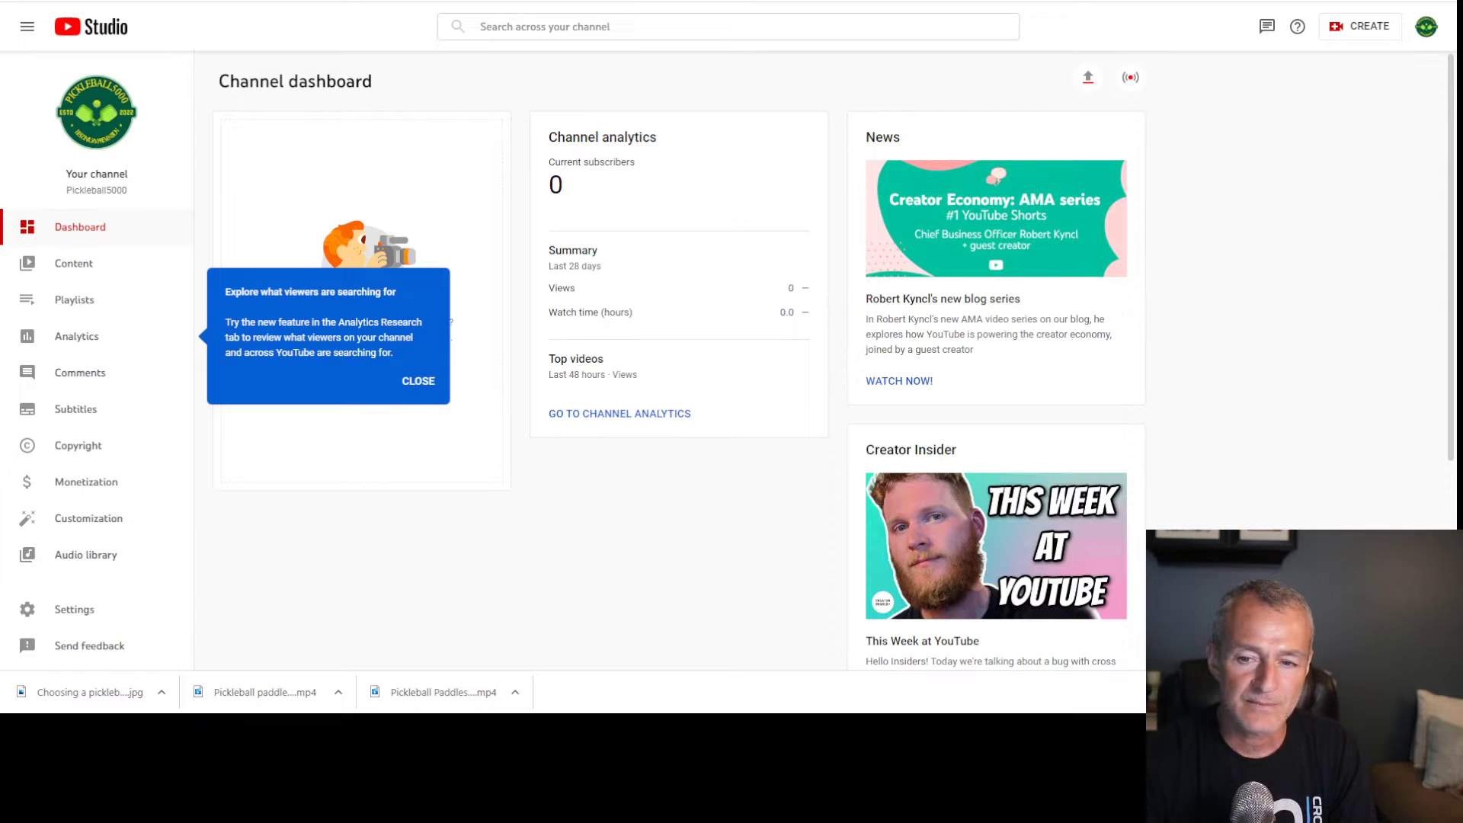
pyautogui.click(95, 269)
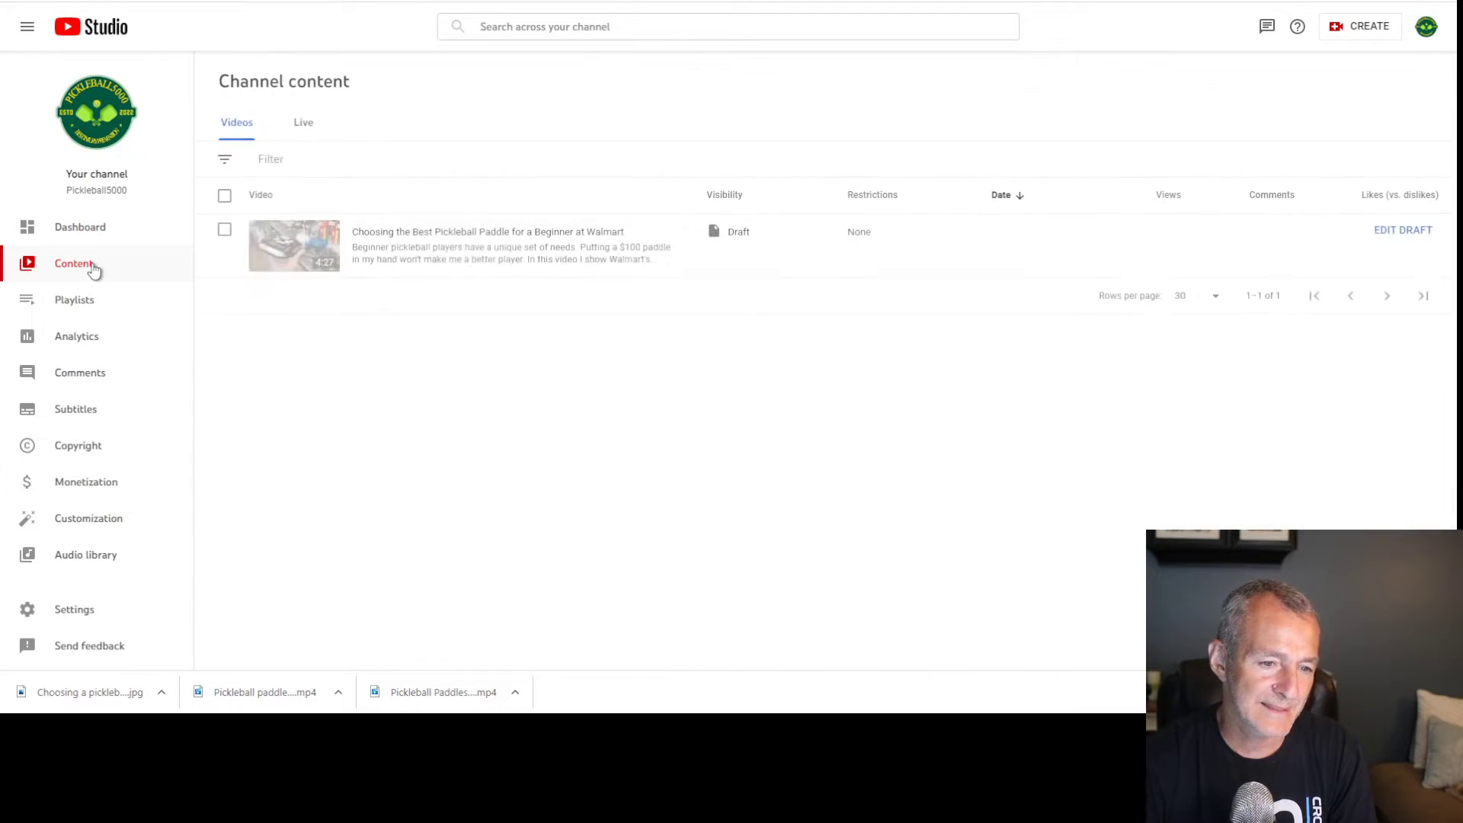
pyautogui.click(305, 227)
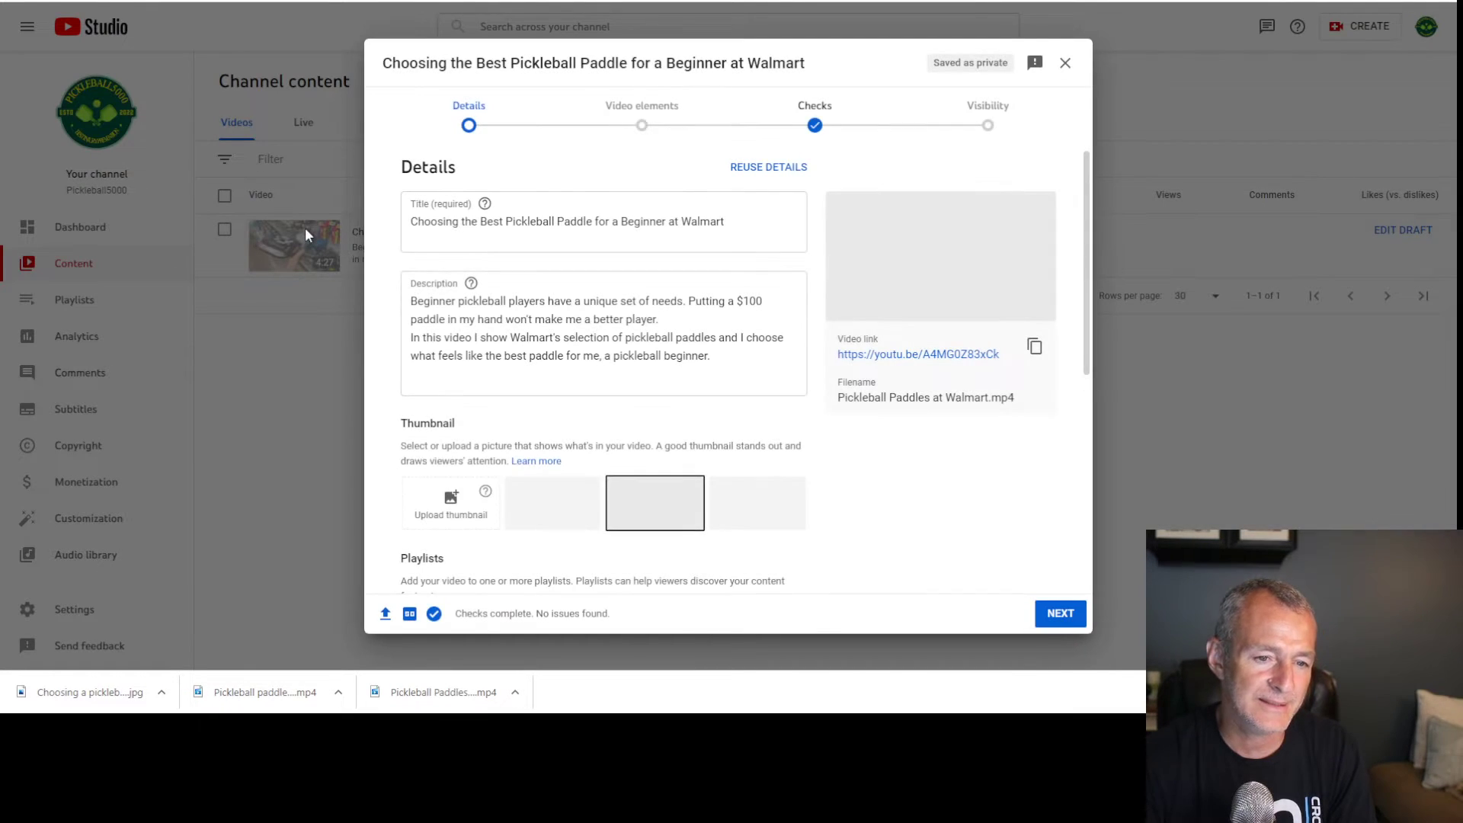
# Verify the account to enable custom thumbnails and dismiss the 'You're all set' notice
pyautogui.click(451, 501)
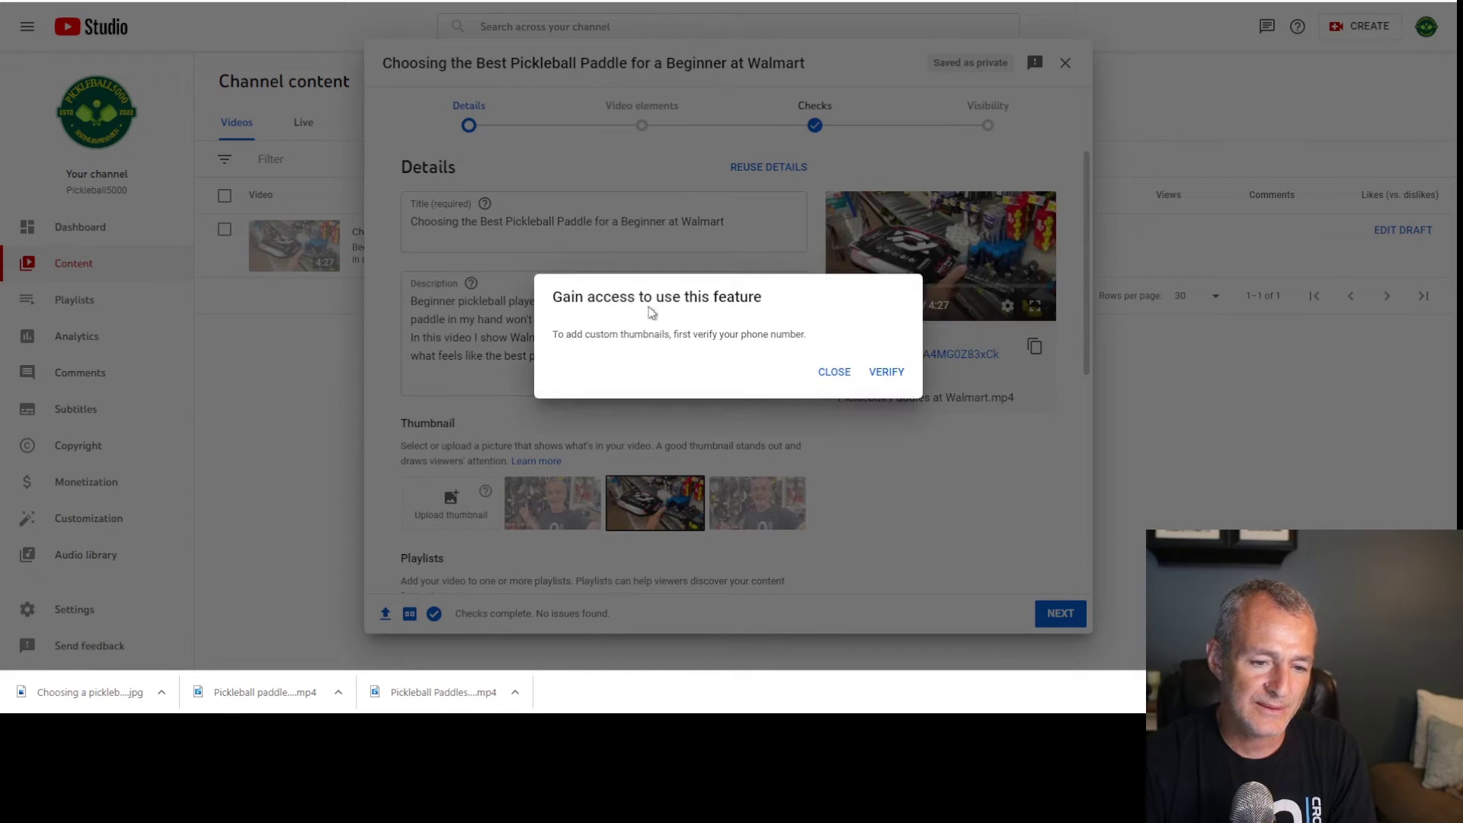
pyautogui.click(888, 372)
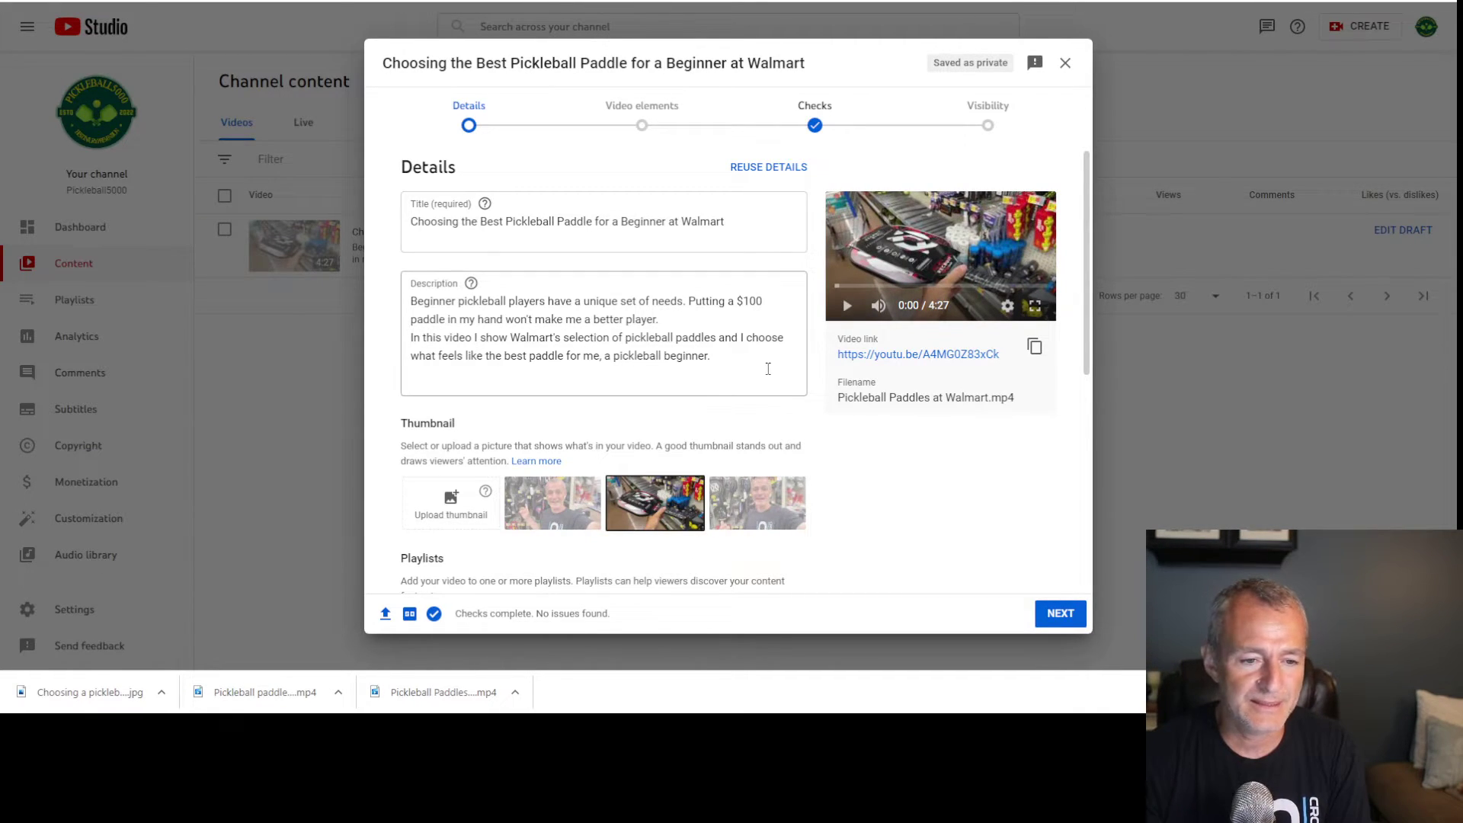
pyautogui.click(433, 505)
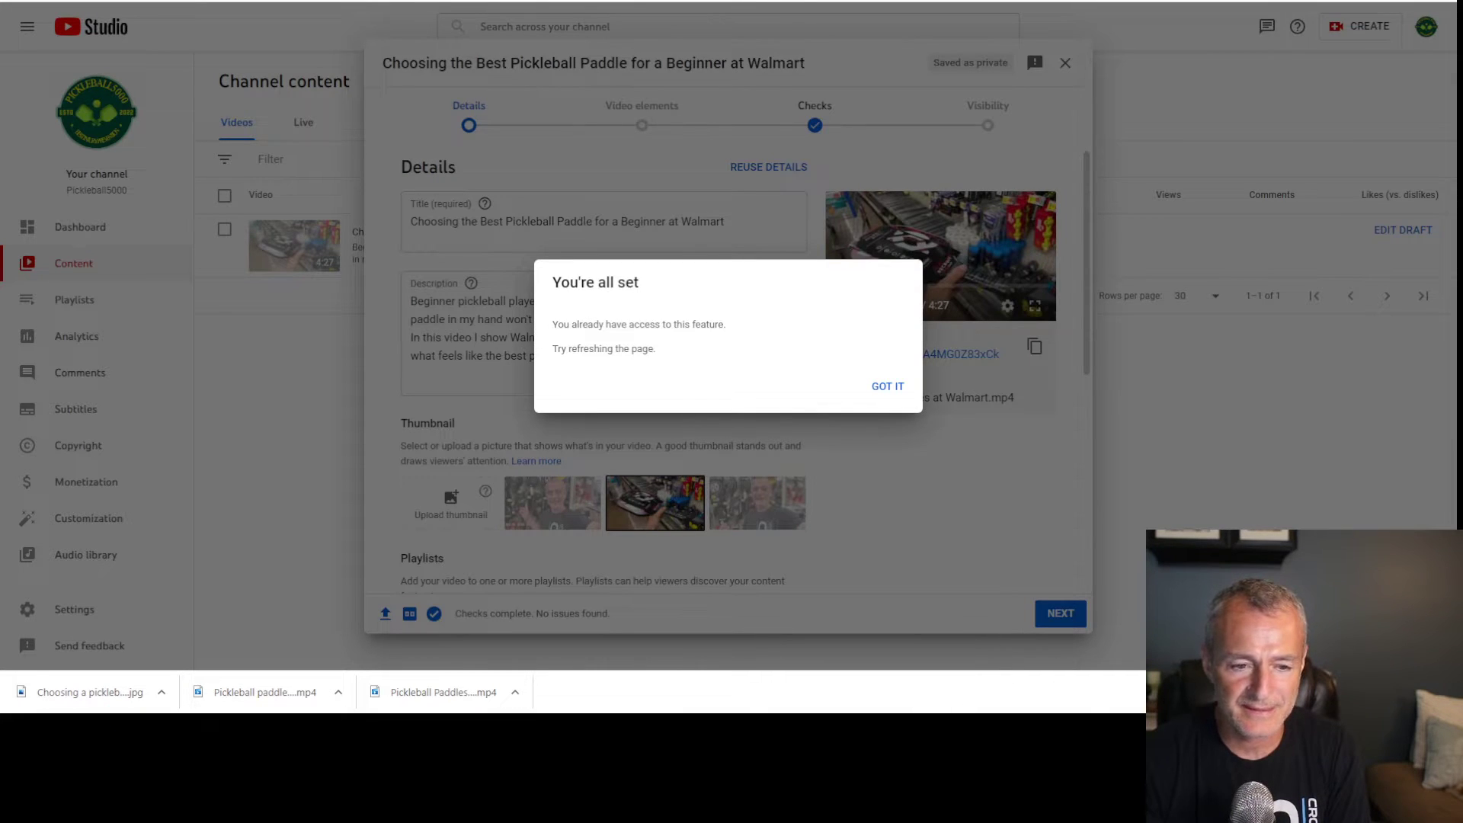
pyautogui.click(1220, 430)
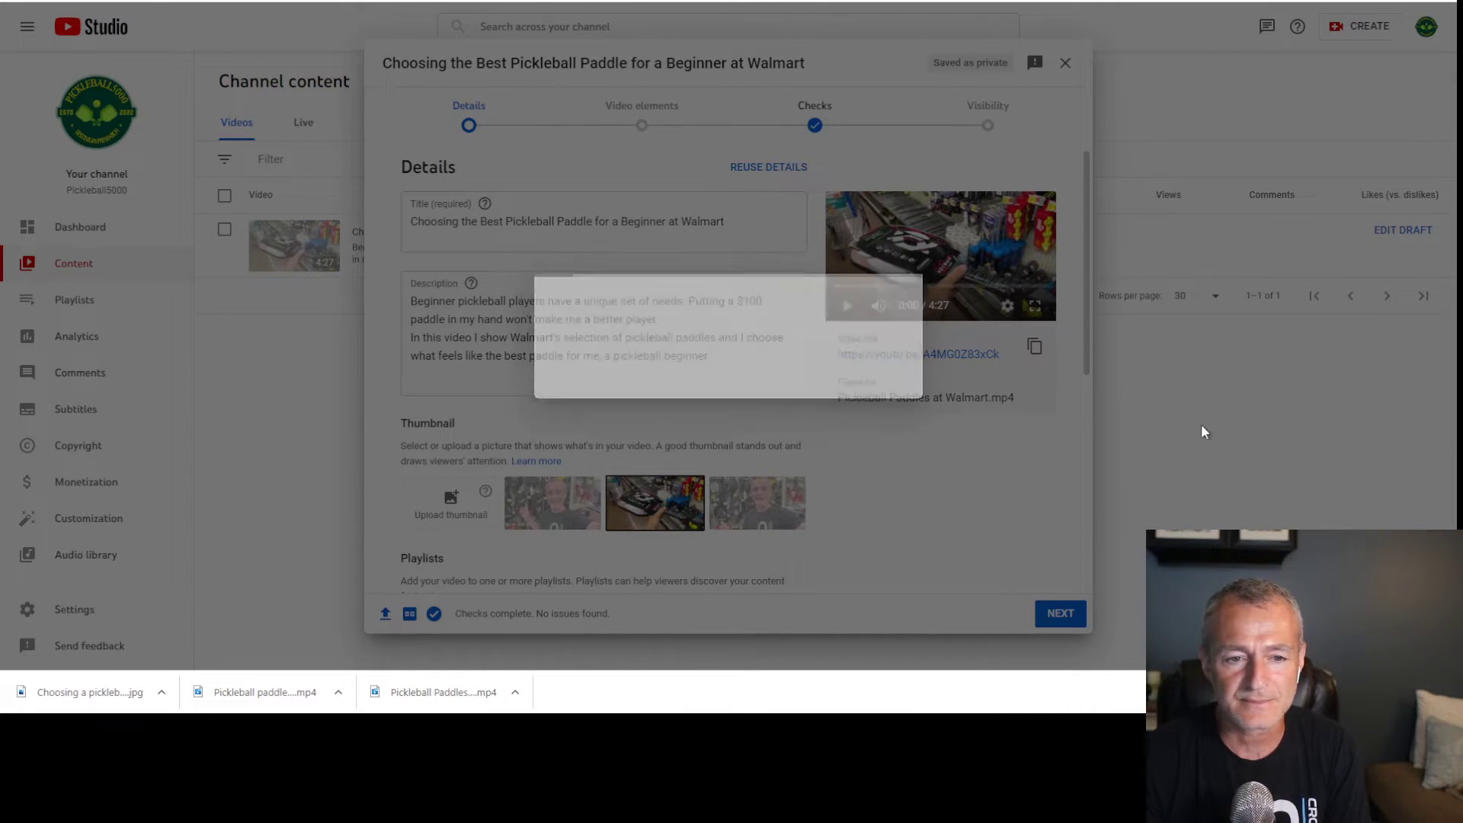
pyautogui.click(450, 509)
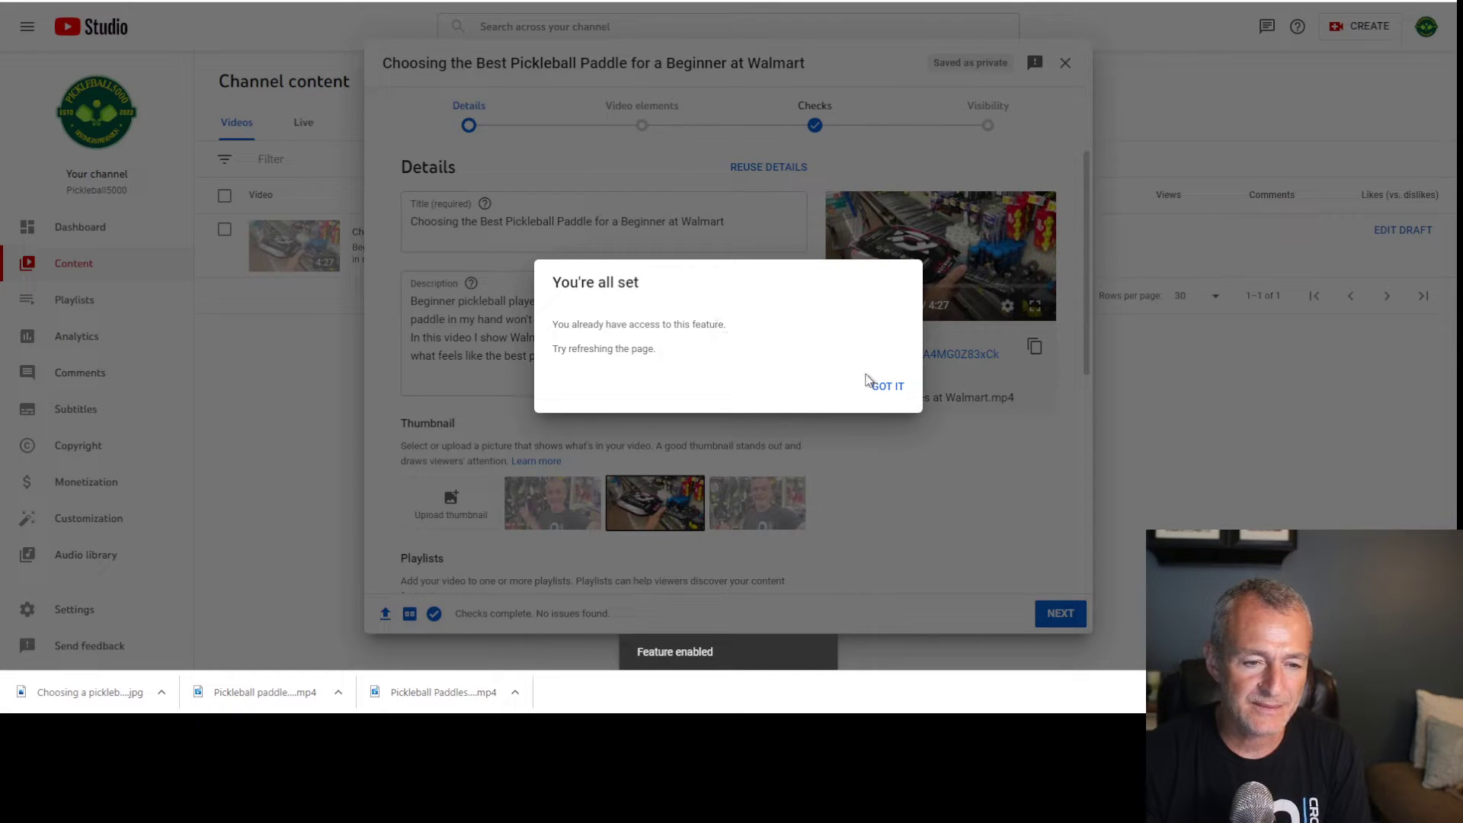
pyautogui.click(890, 389)
pyautogui.click(1061, 616)
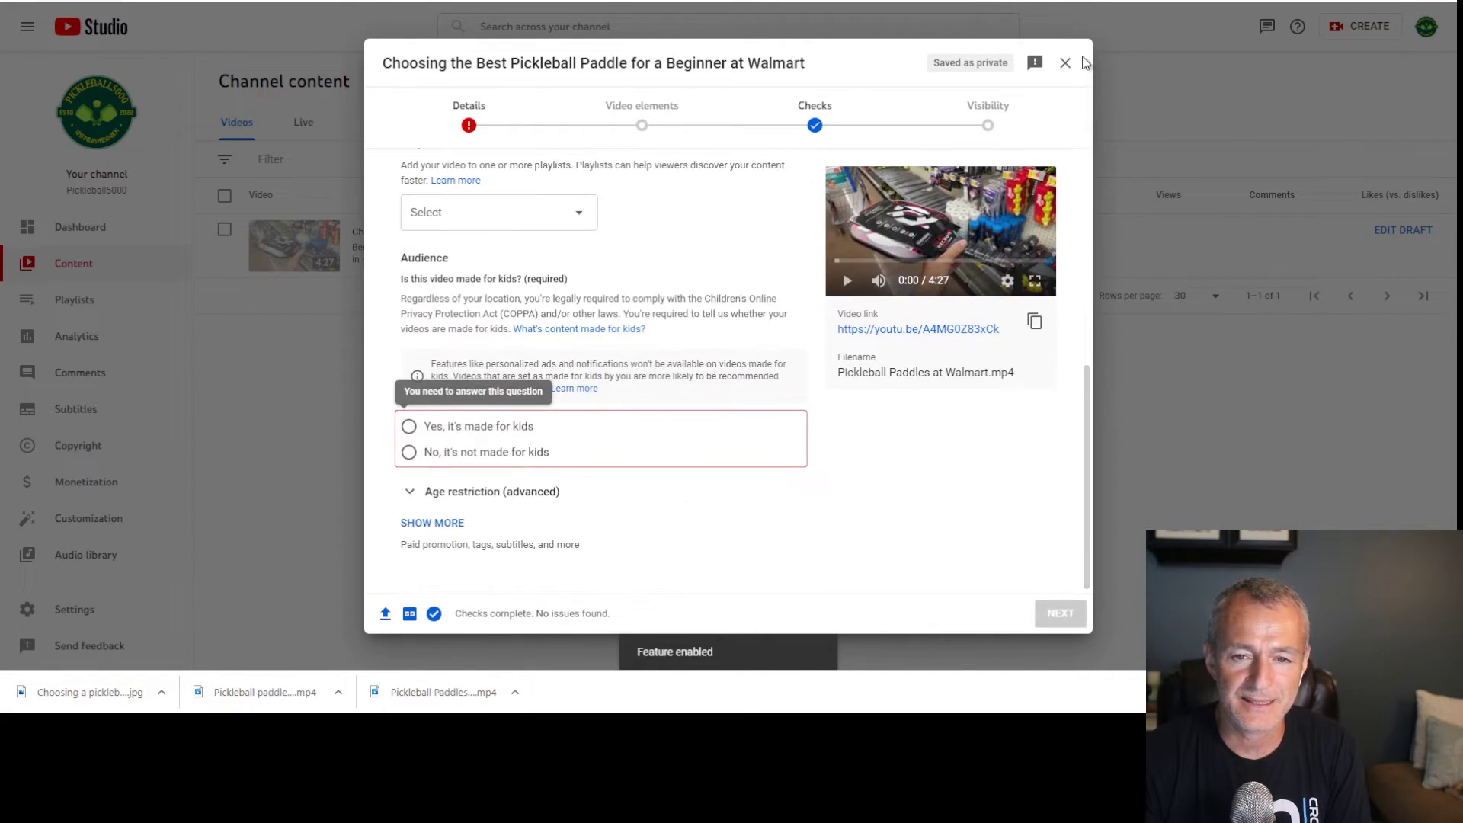
# Mark the Walmart paddle video as not made for kids and publish it as Unlisted
pyautogui.click(463, 454)
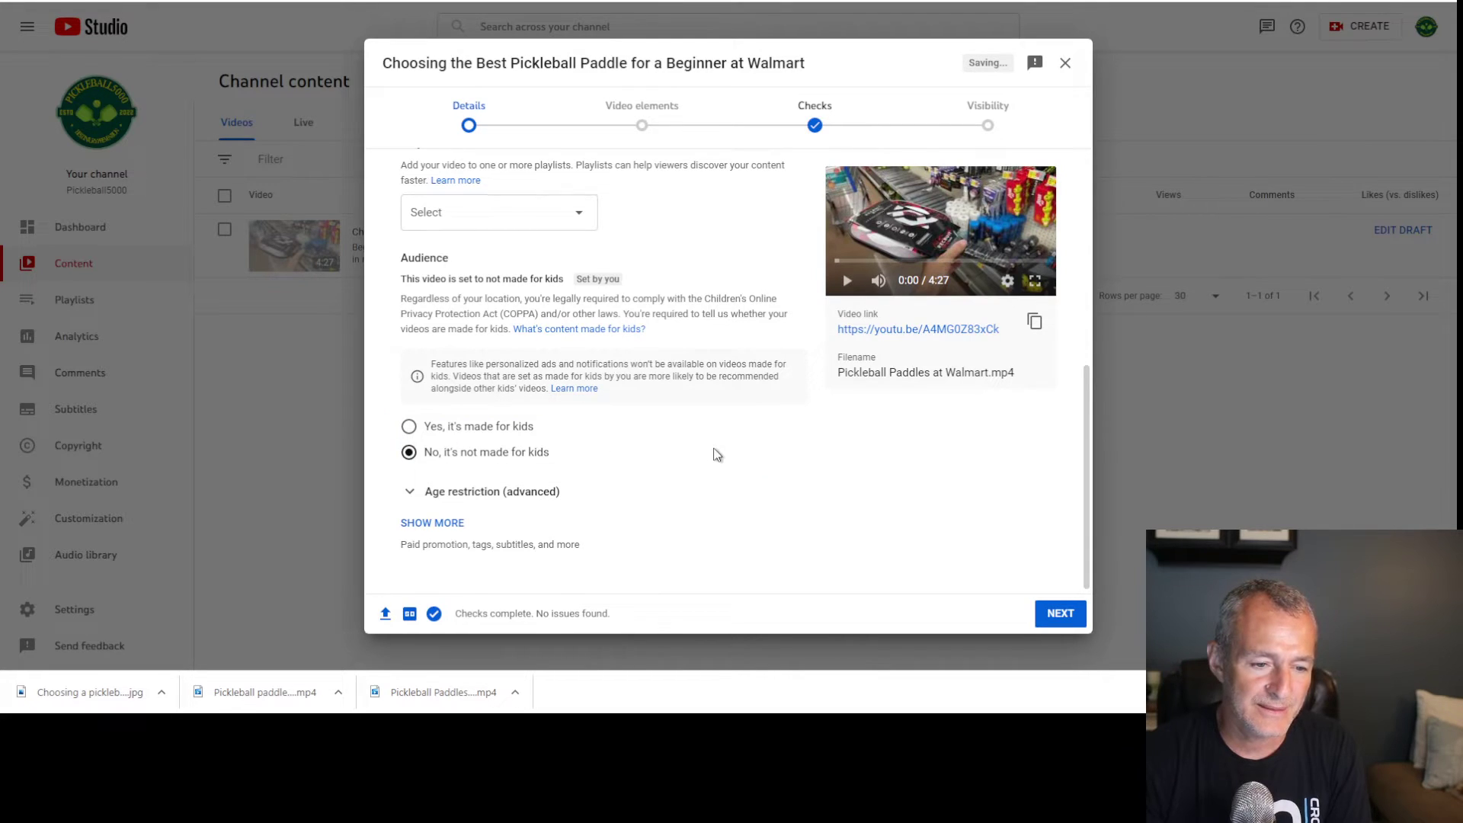
pyautogui.click(1062, 617)
pyautogui.click(1061, 614)
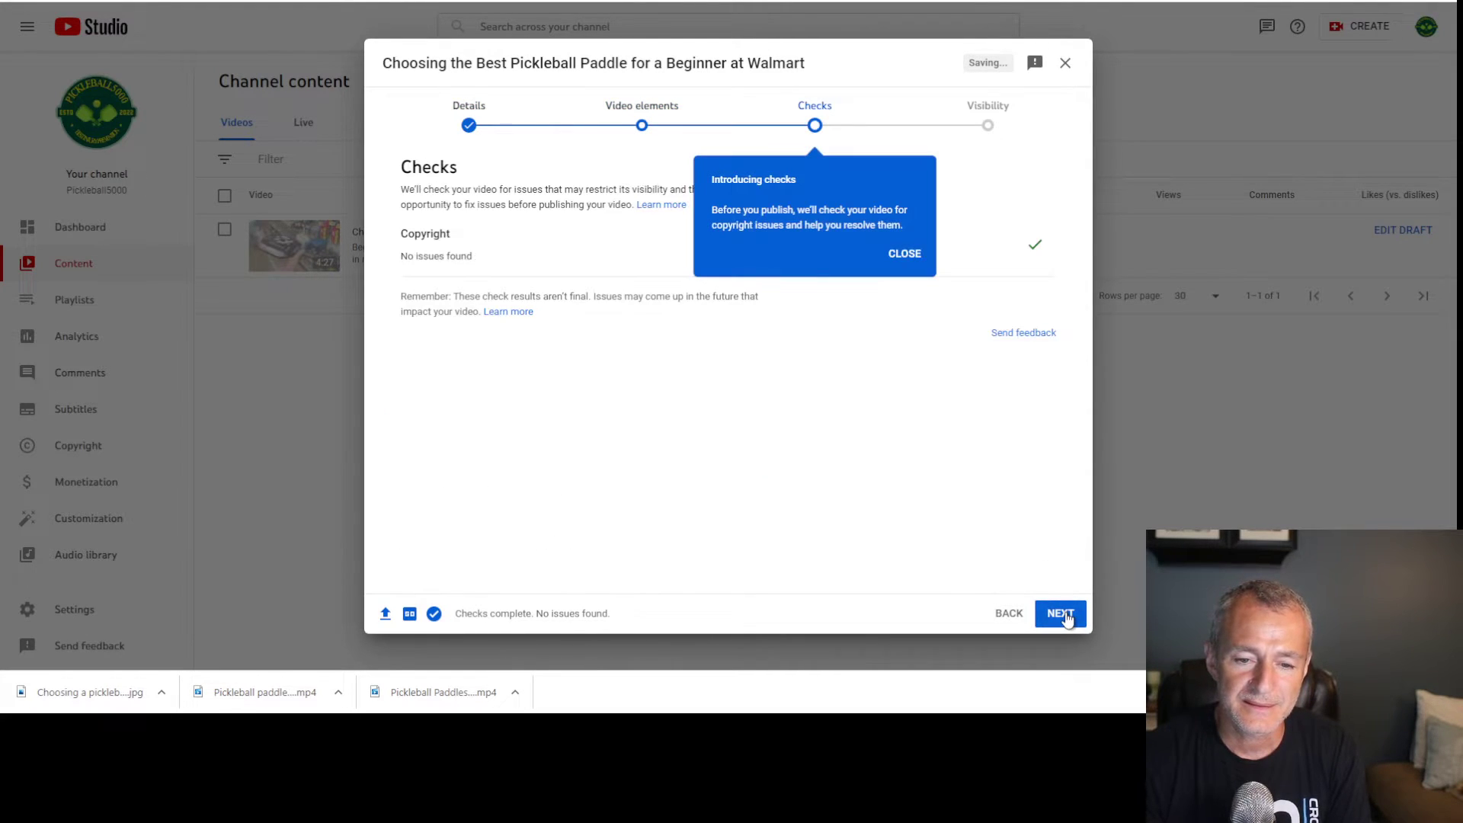
pyautogui.click(1061, 614)
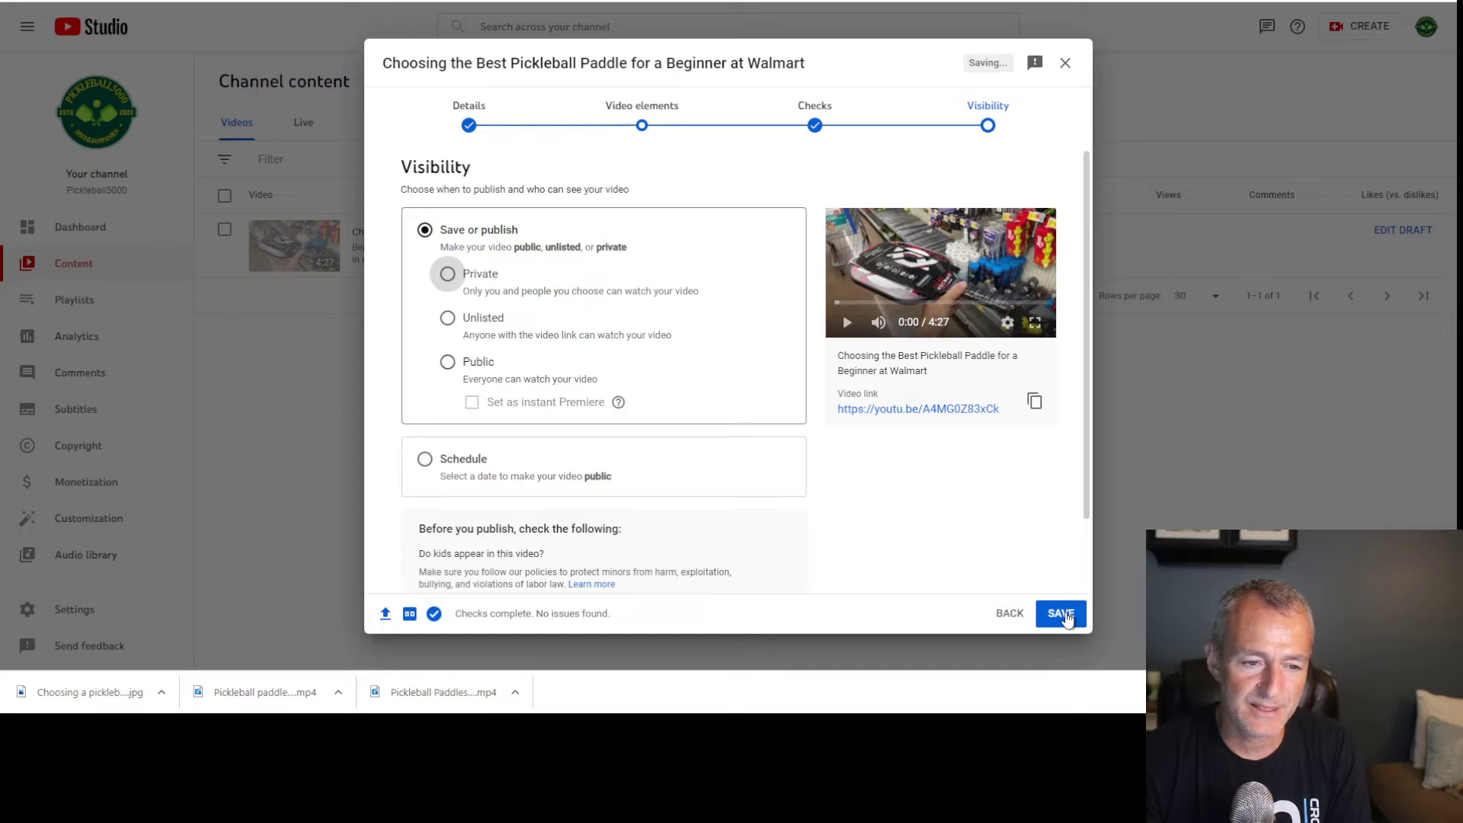
pyautogui.click(448, 318)
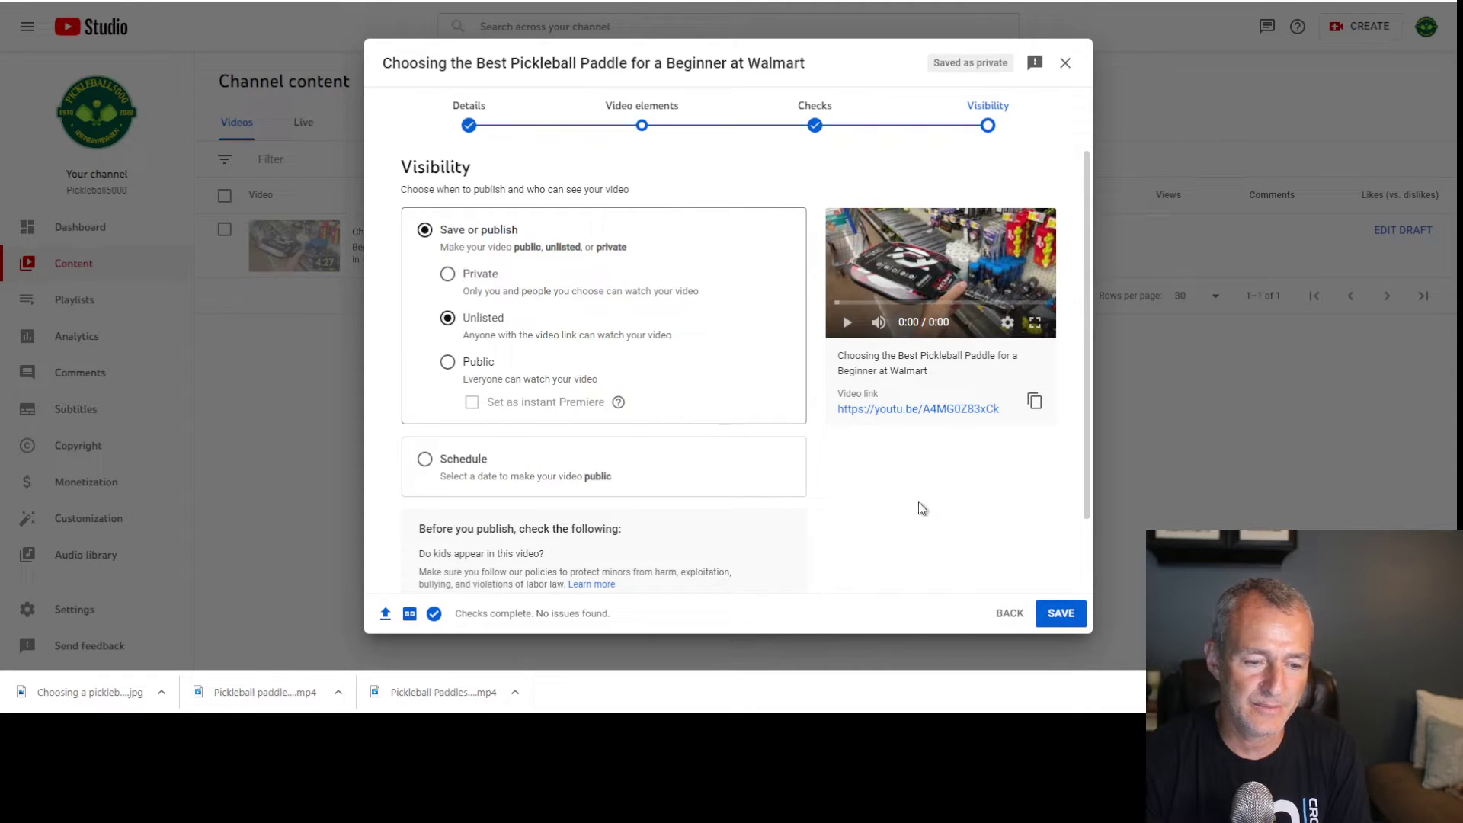
pyautogui.click(1062, 614)
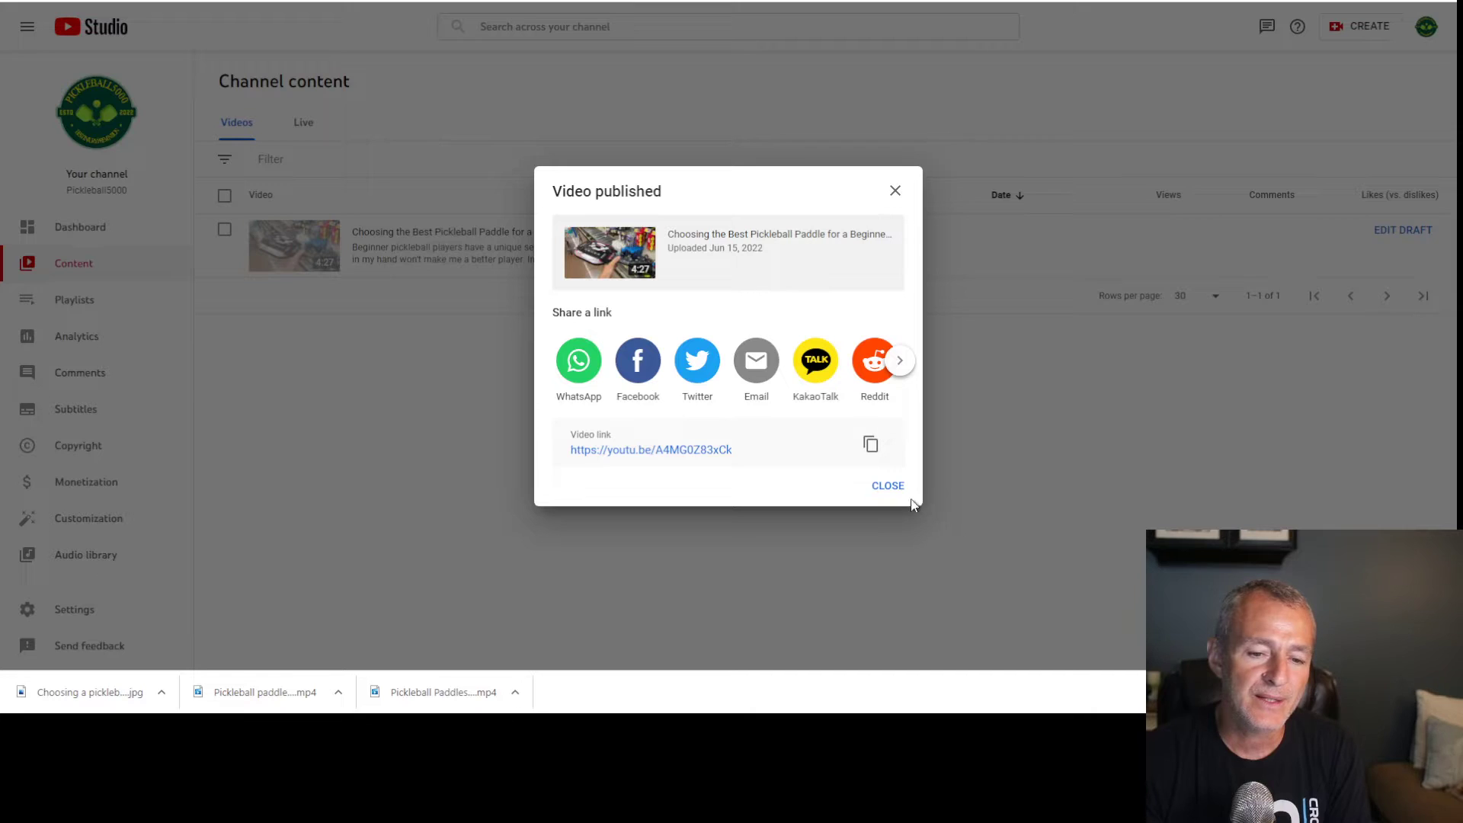
pyautogui.click(890, 484)
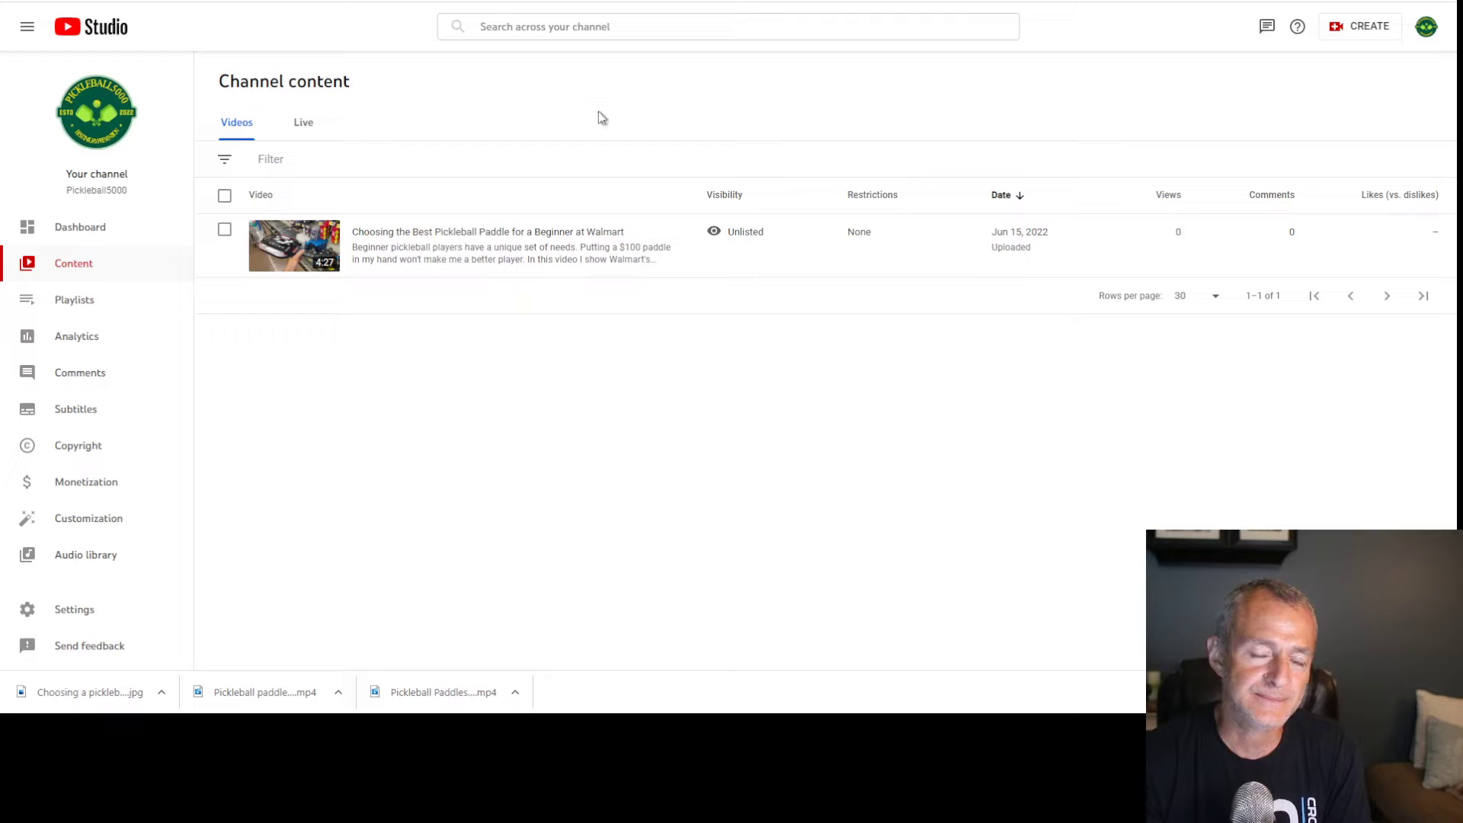
# Reload Channel content and open the Walmart paddle video's details
pyautogui.press('F5')
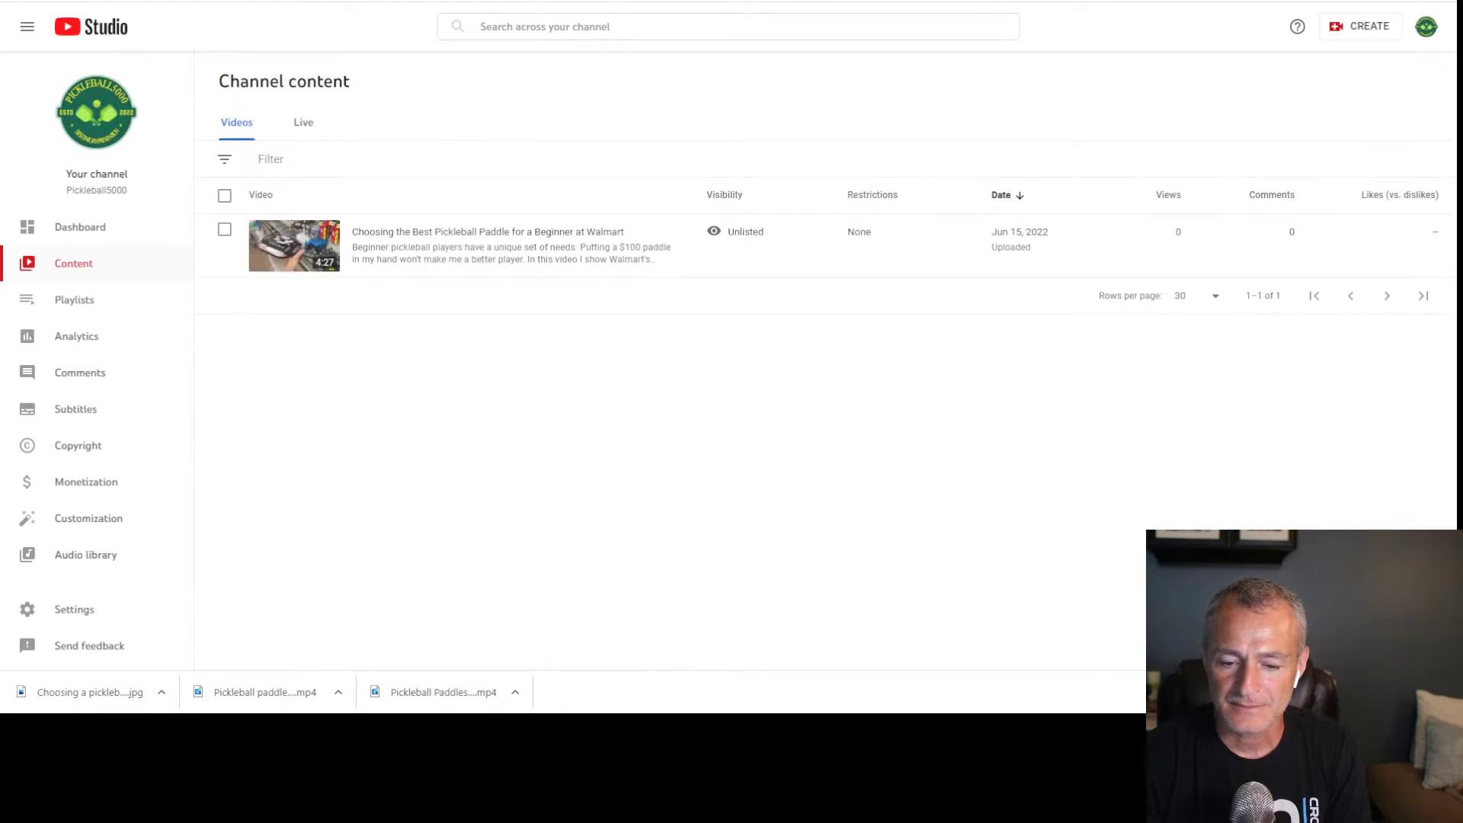
pyautogui.click(303, 236)
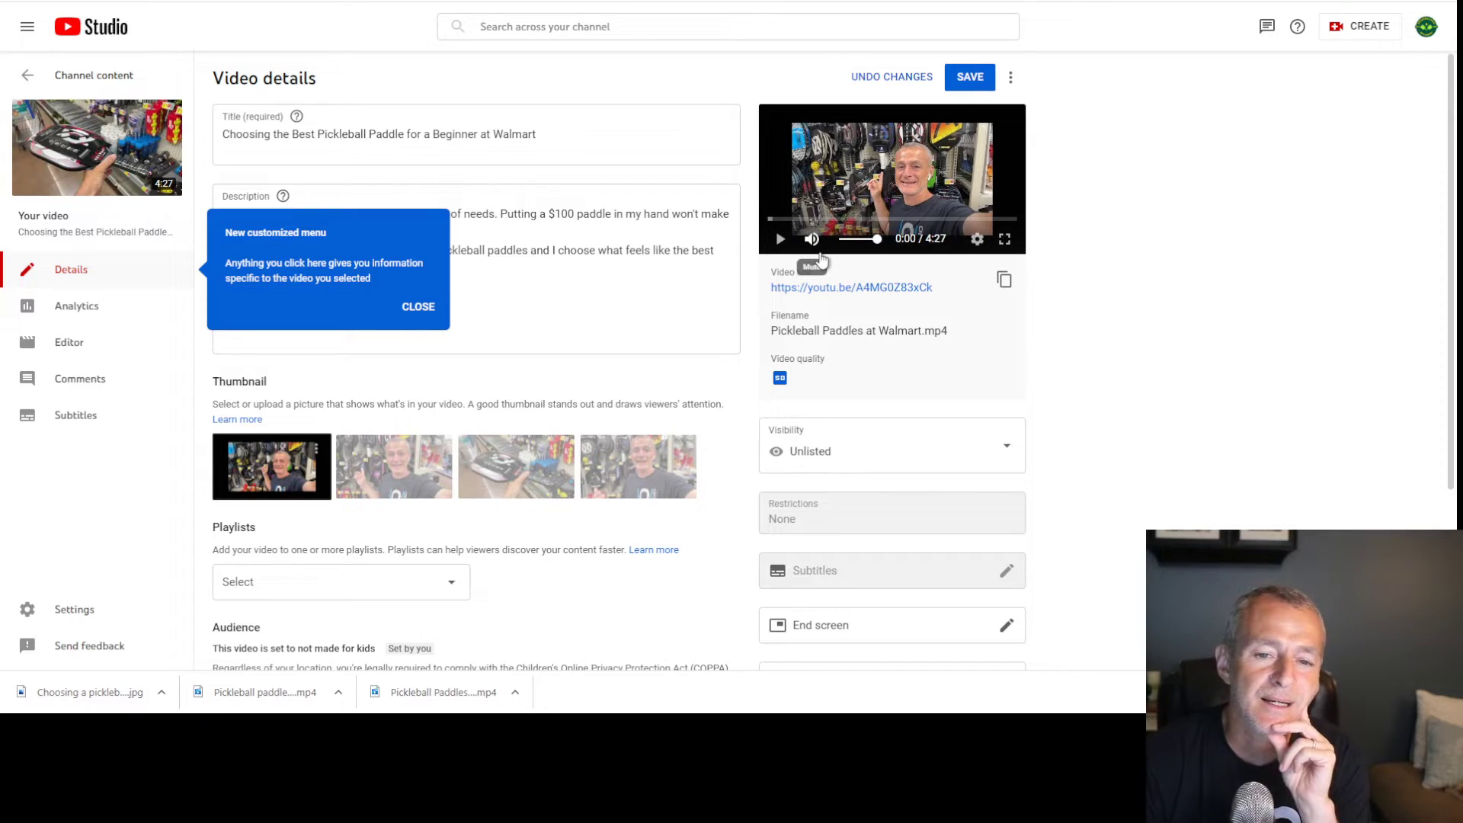
pyautogui.click(957, 87)
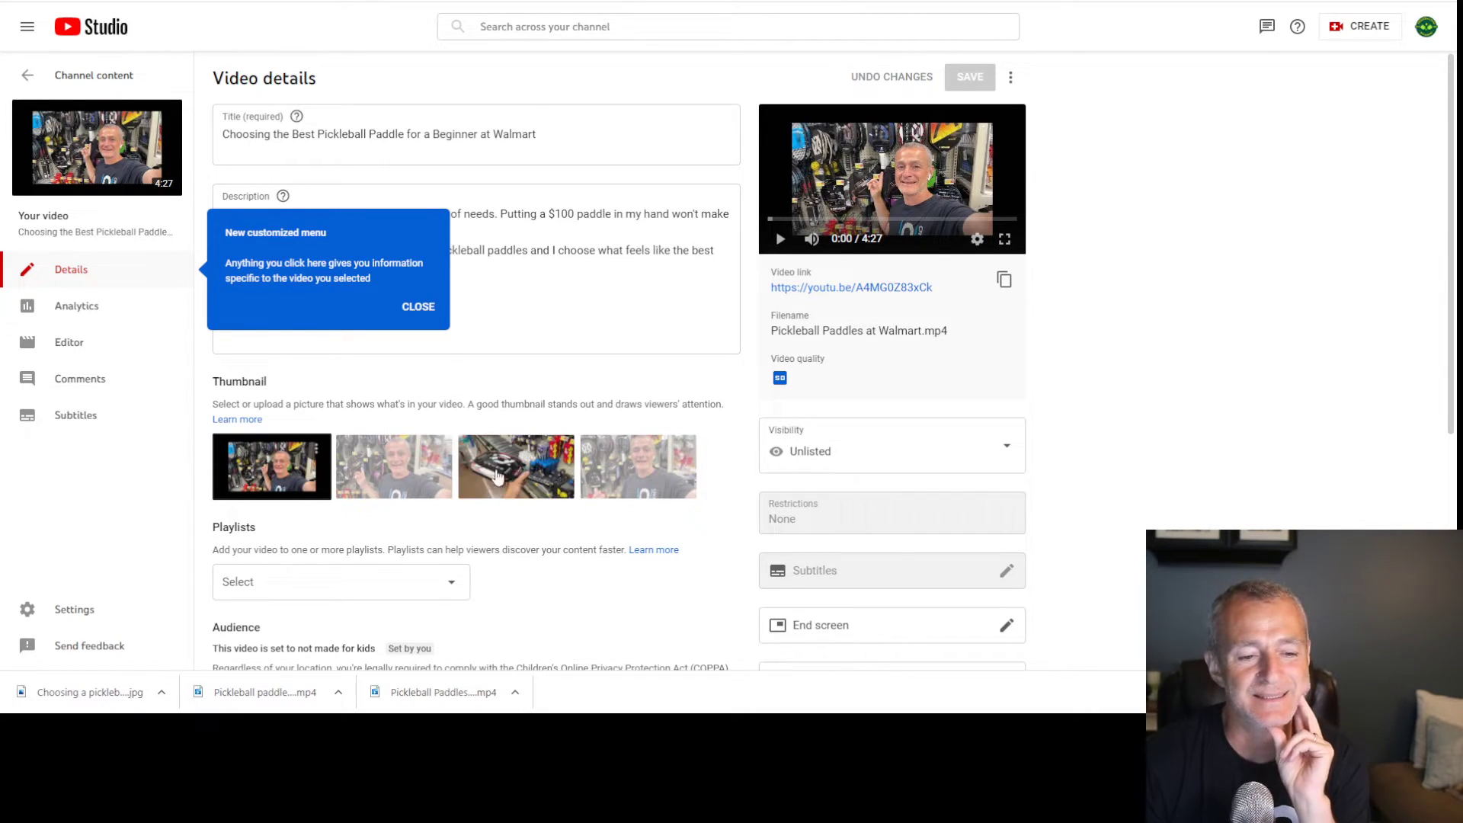
# Set the second auto-generated frame as the video's thumbnail and save
pyautogui.click(497, 471)
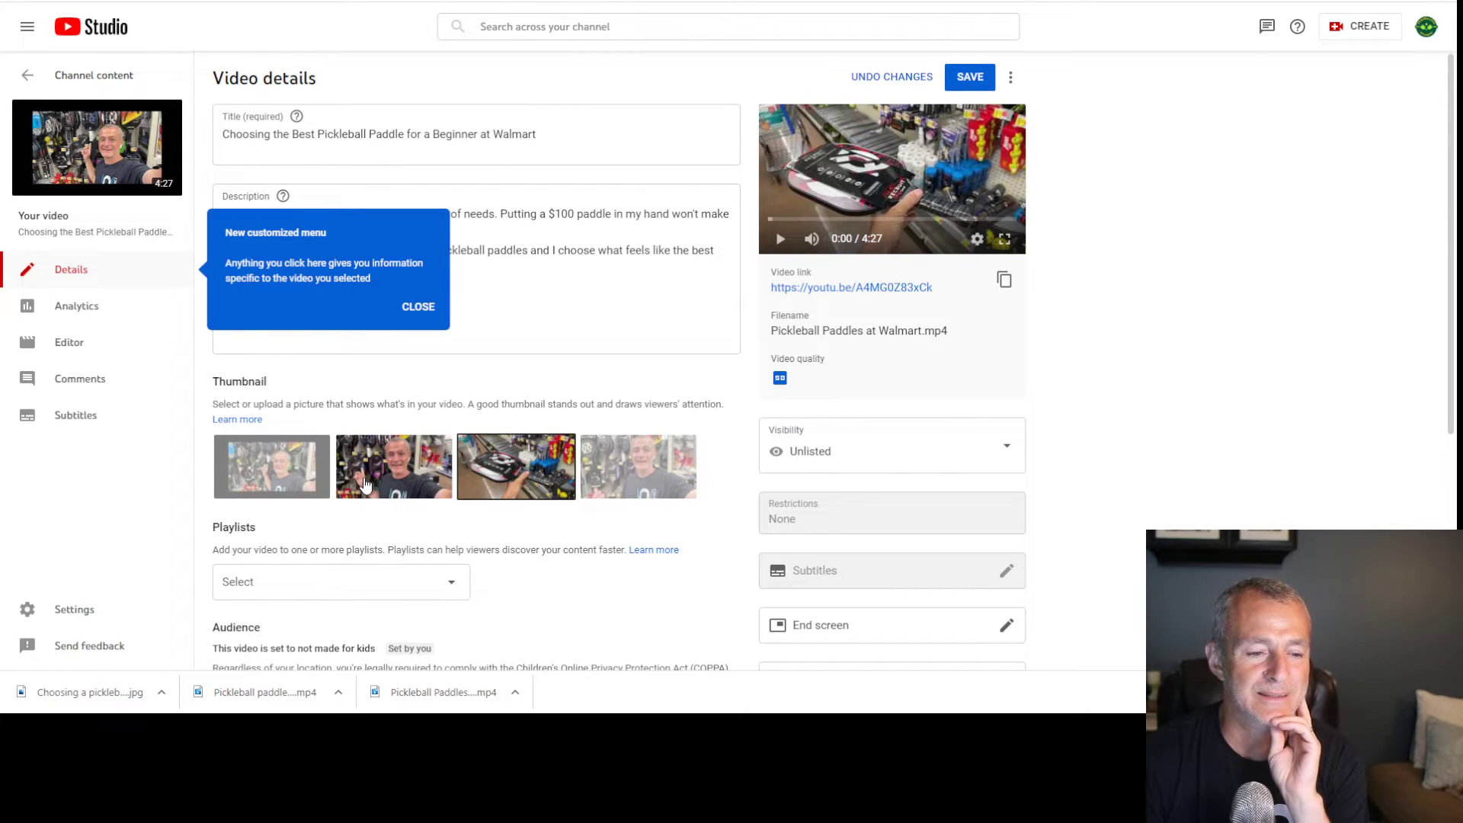
pyautogui.click(364, 484)
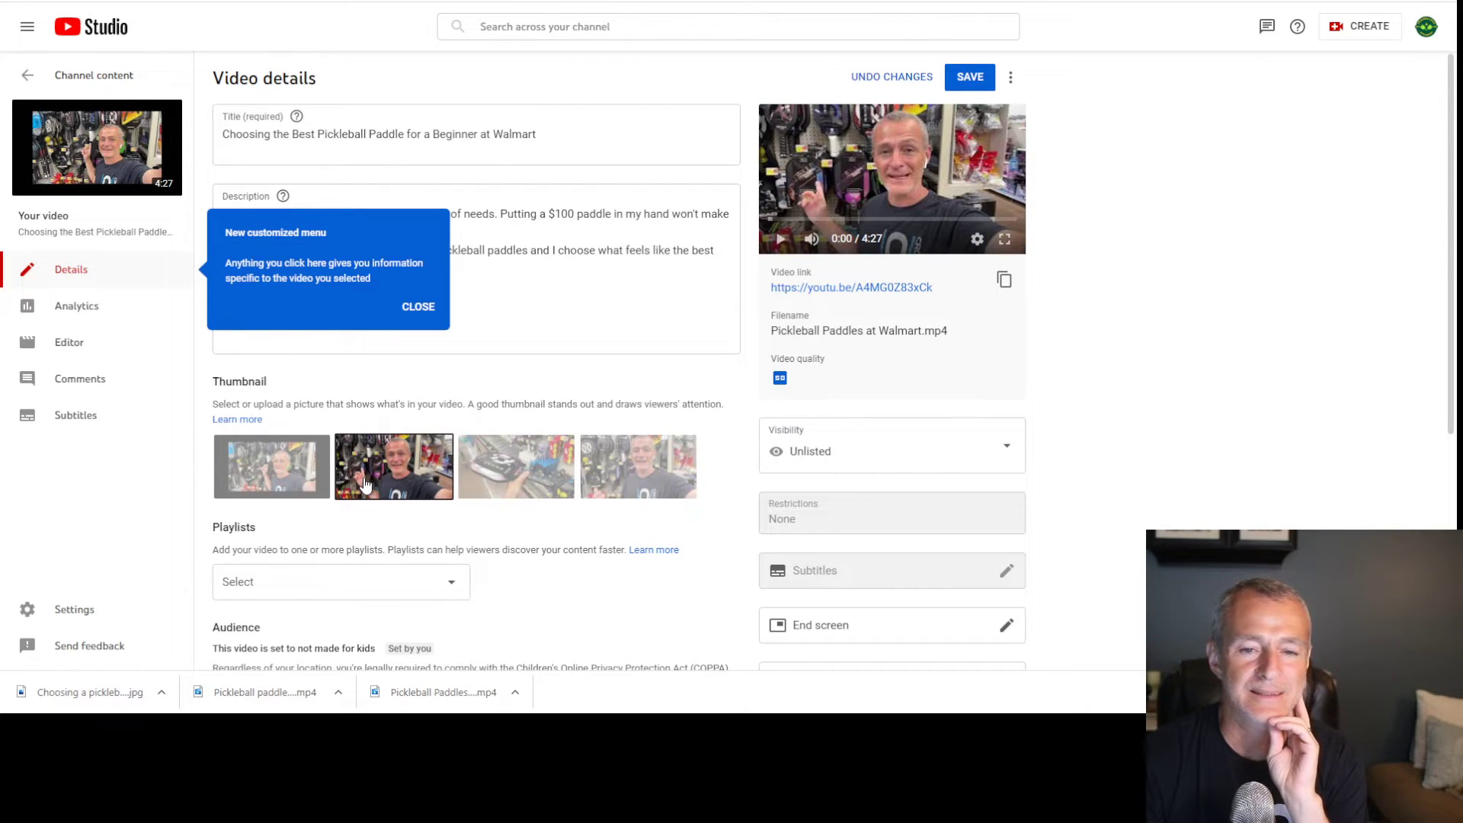
pyautogui.click(514, 476)
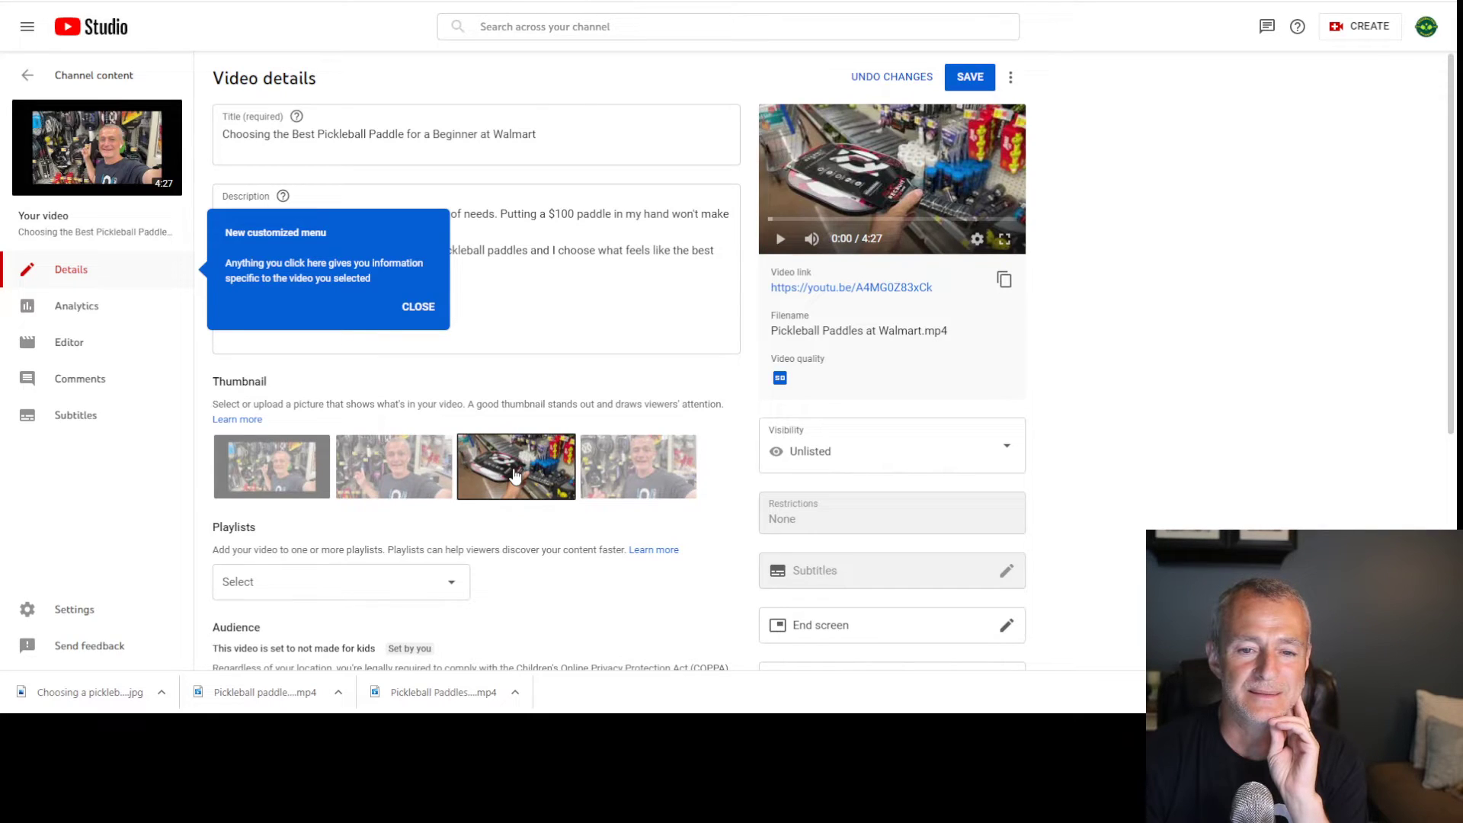
pyautogui.click(657, 474)
pyautogui.click(398, 487)
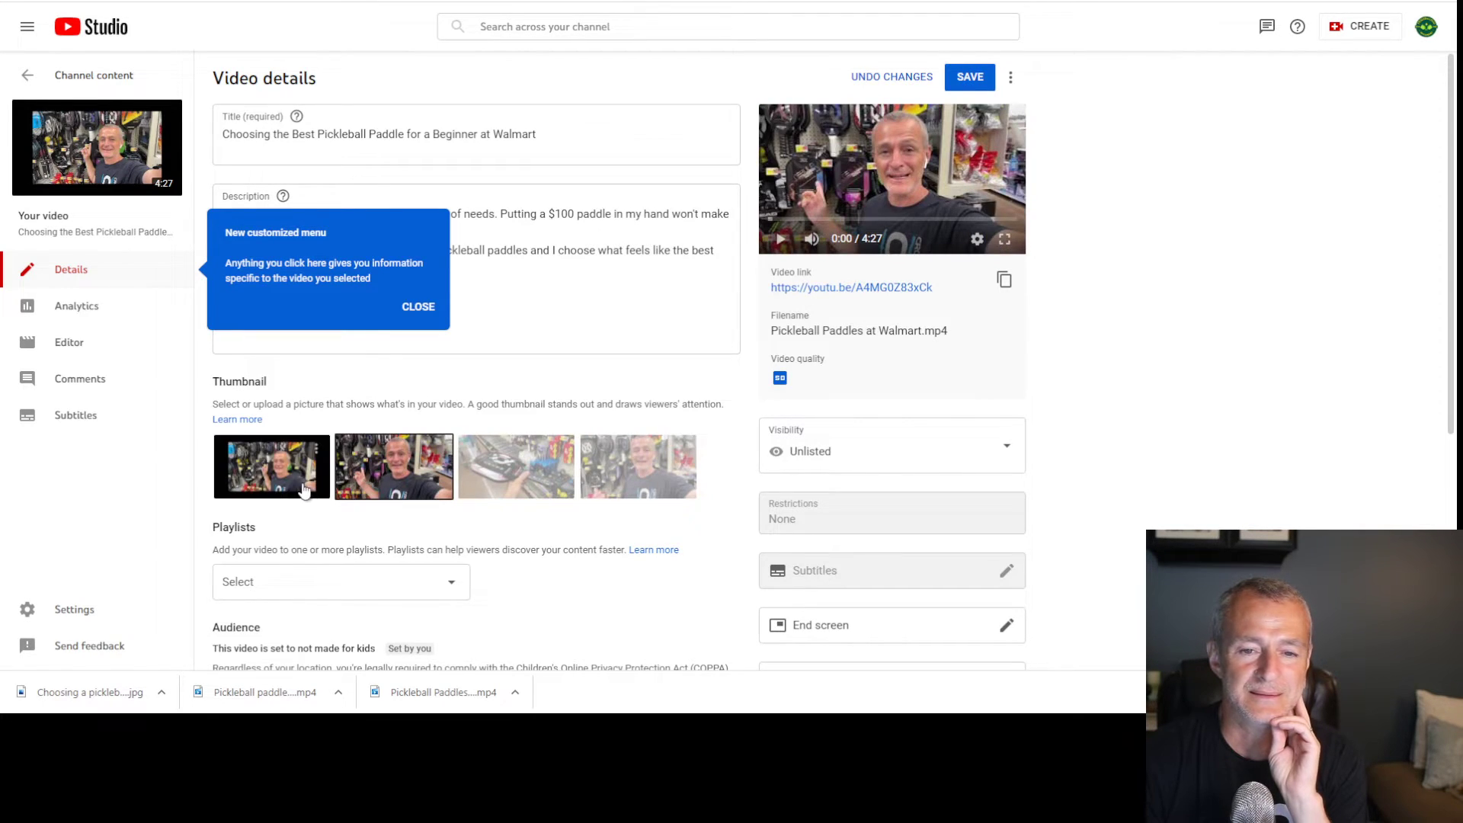
pyautogui.click(301, 490)
pyautogui.click(378, 488)
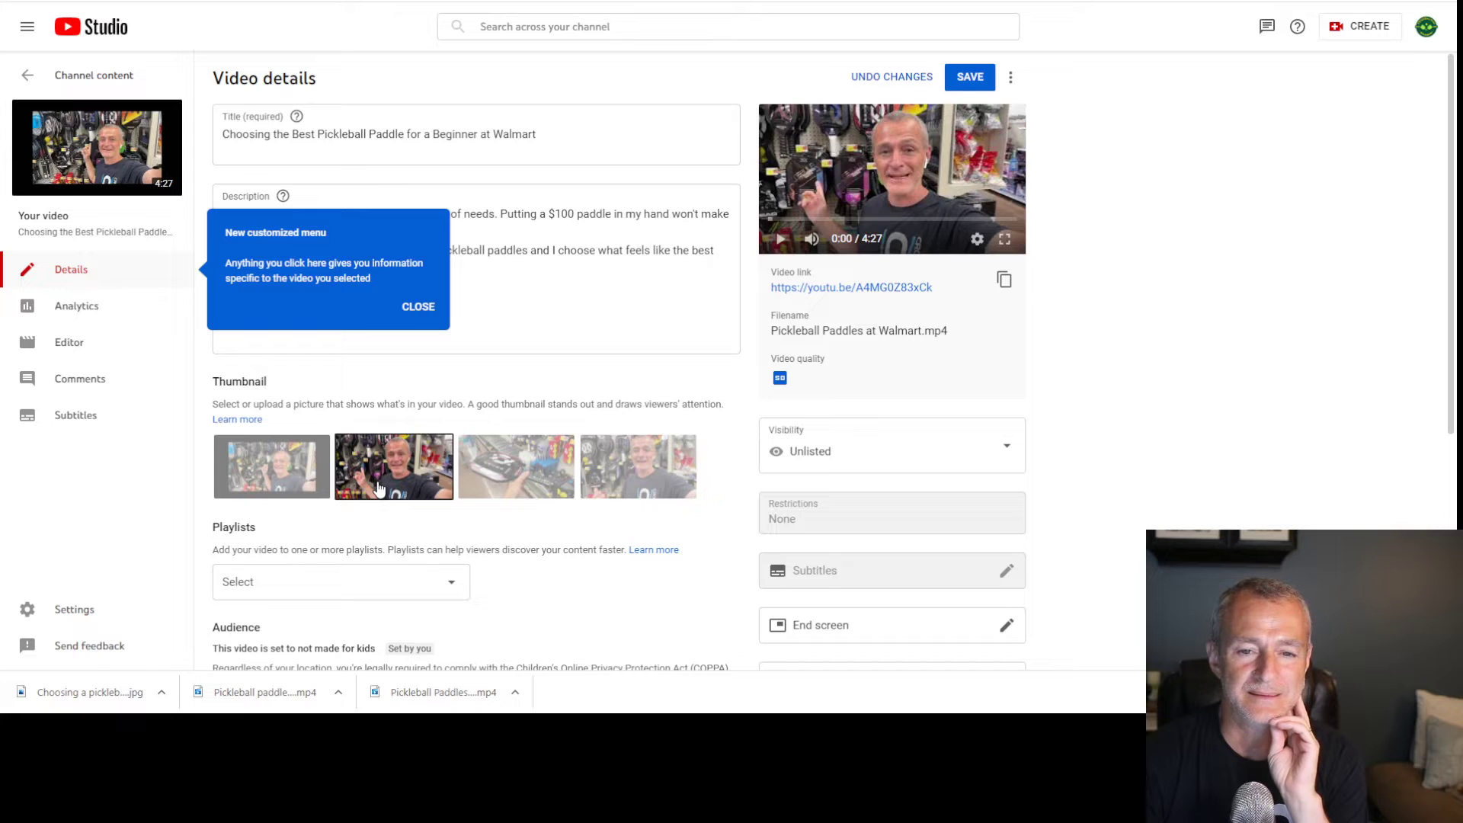
pyautogui.click(971, 78)
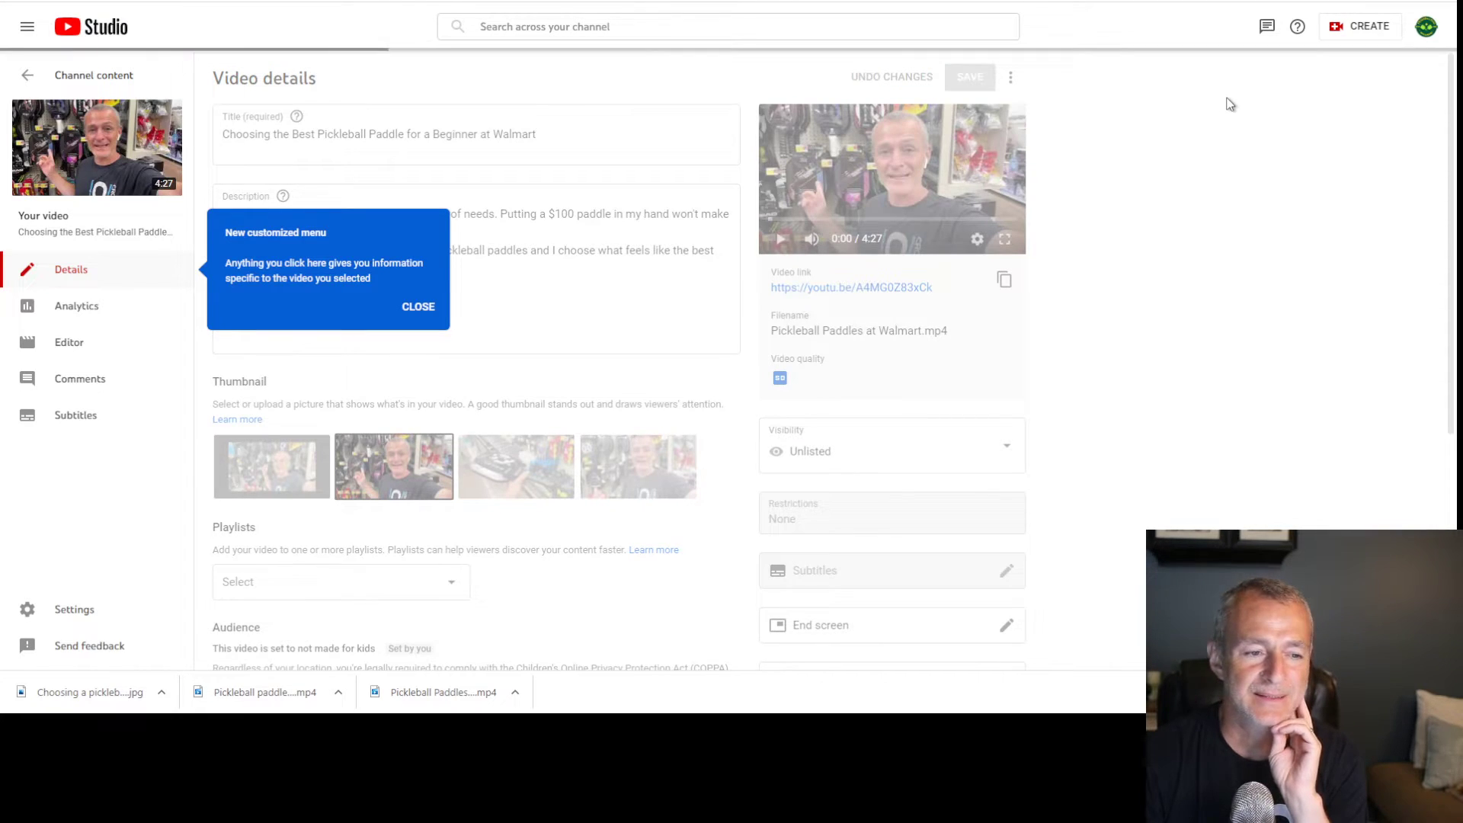
# Dismiss the Studio tips and open the CREATE menu
pyautogui.click(416, 306)
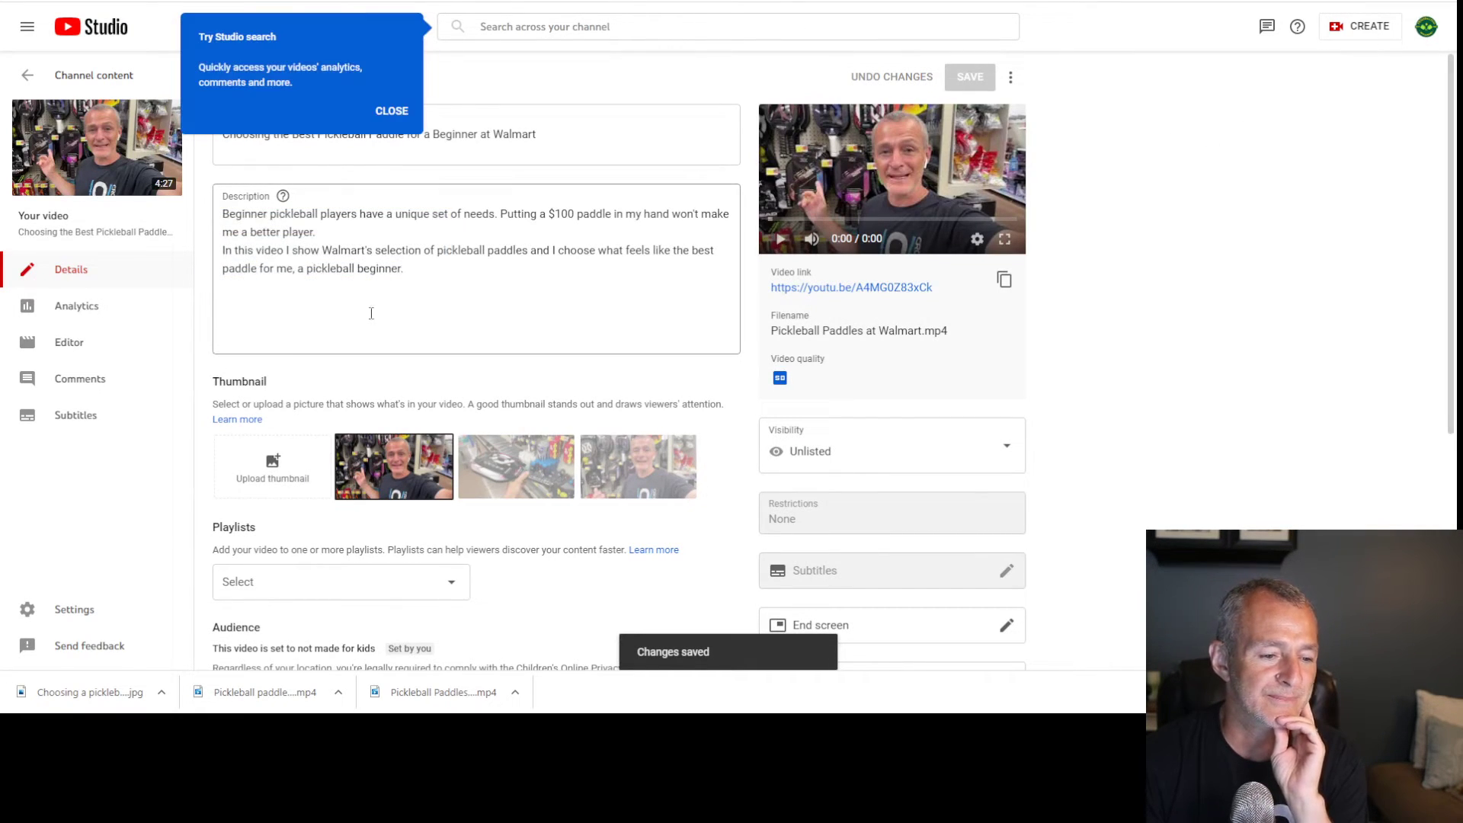
pyautogui.click(392, 111)
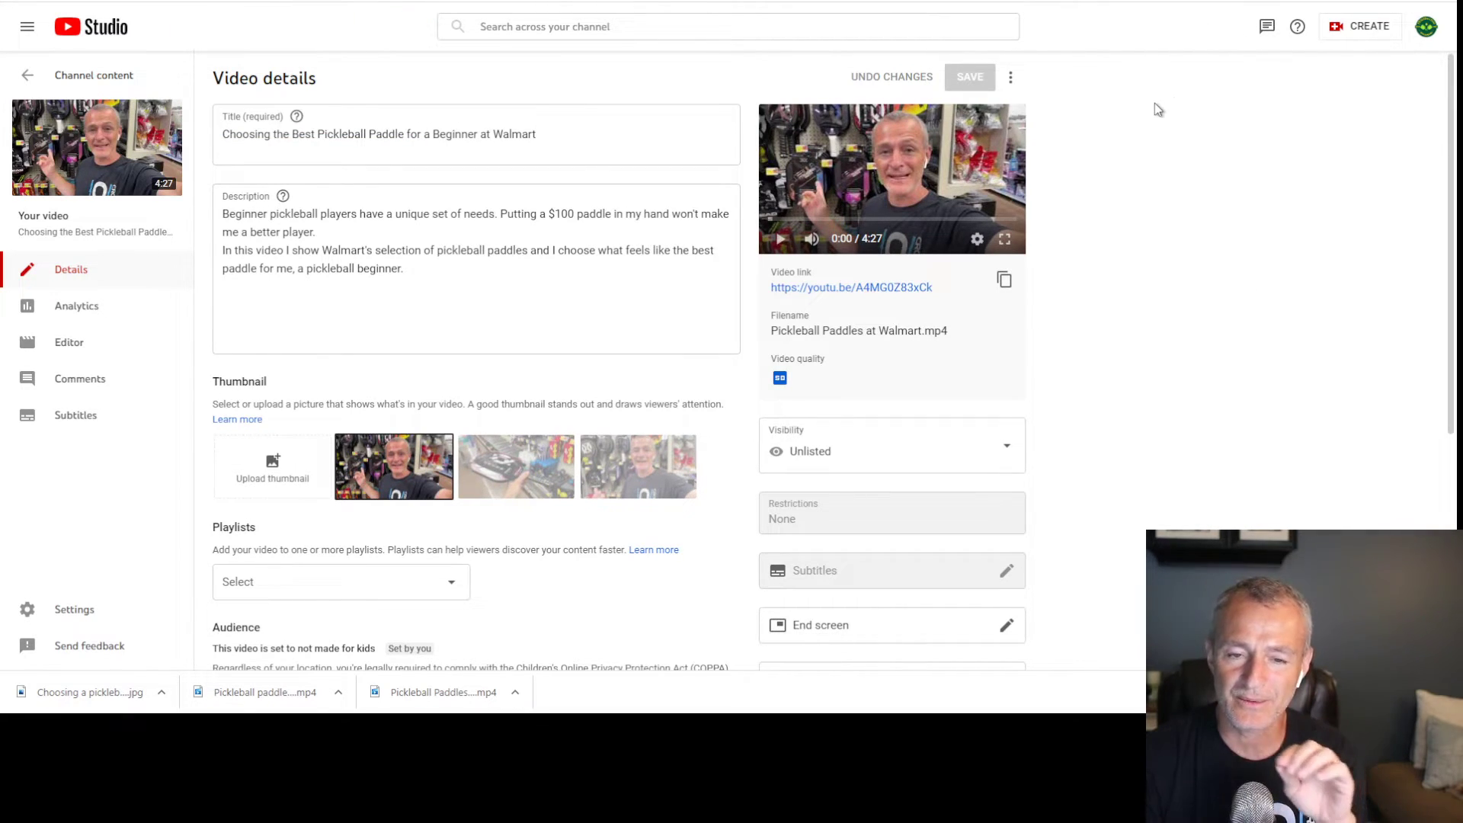
pyautogui.click(1347, 30)
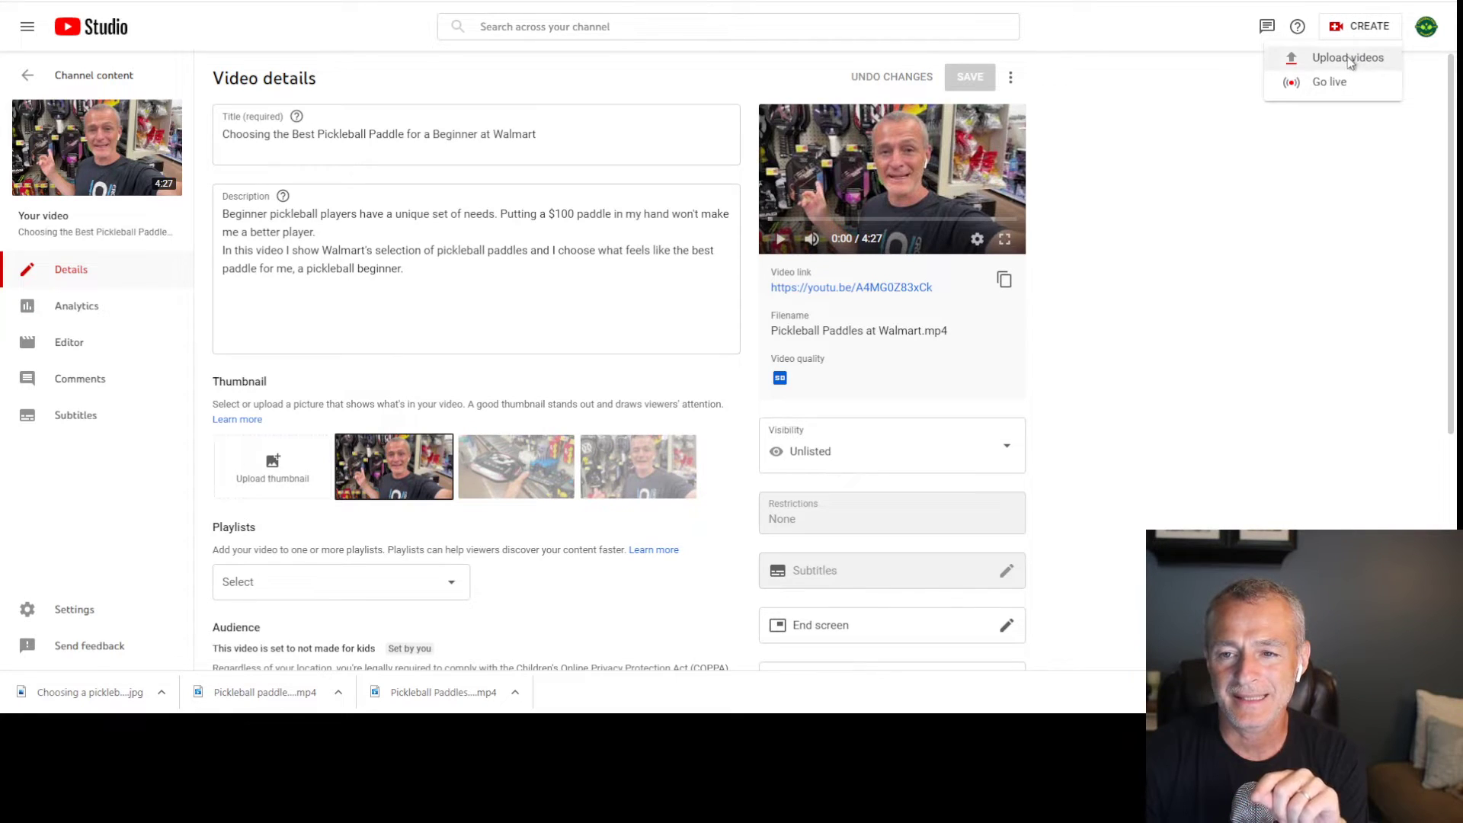
# Upload the Onix paddle video and title it 'Pickleball Paddle Onix Recruit Unboxing'
pyautogui.click(1347, 60)
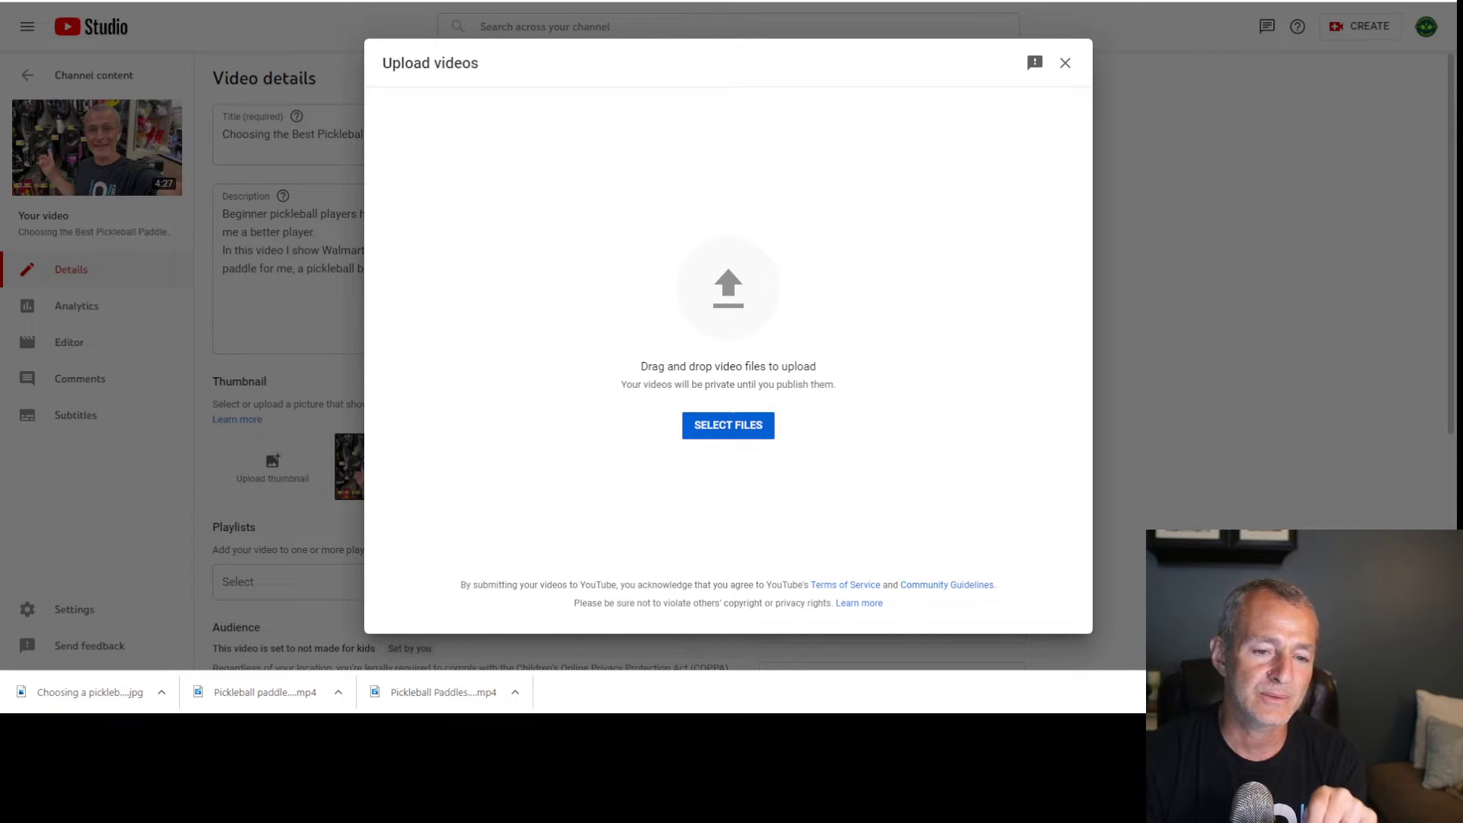
pyautogui.click(592, 299)
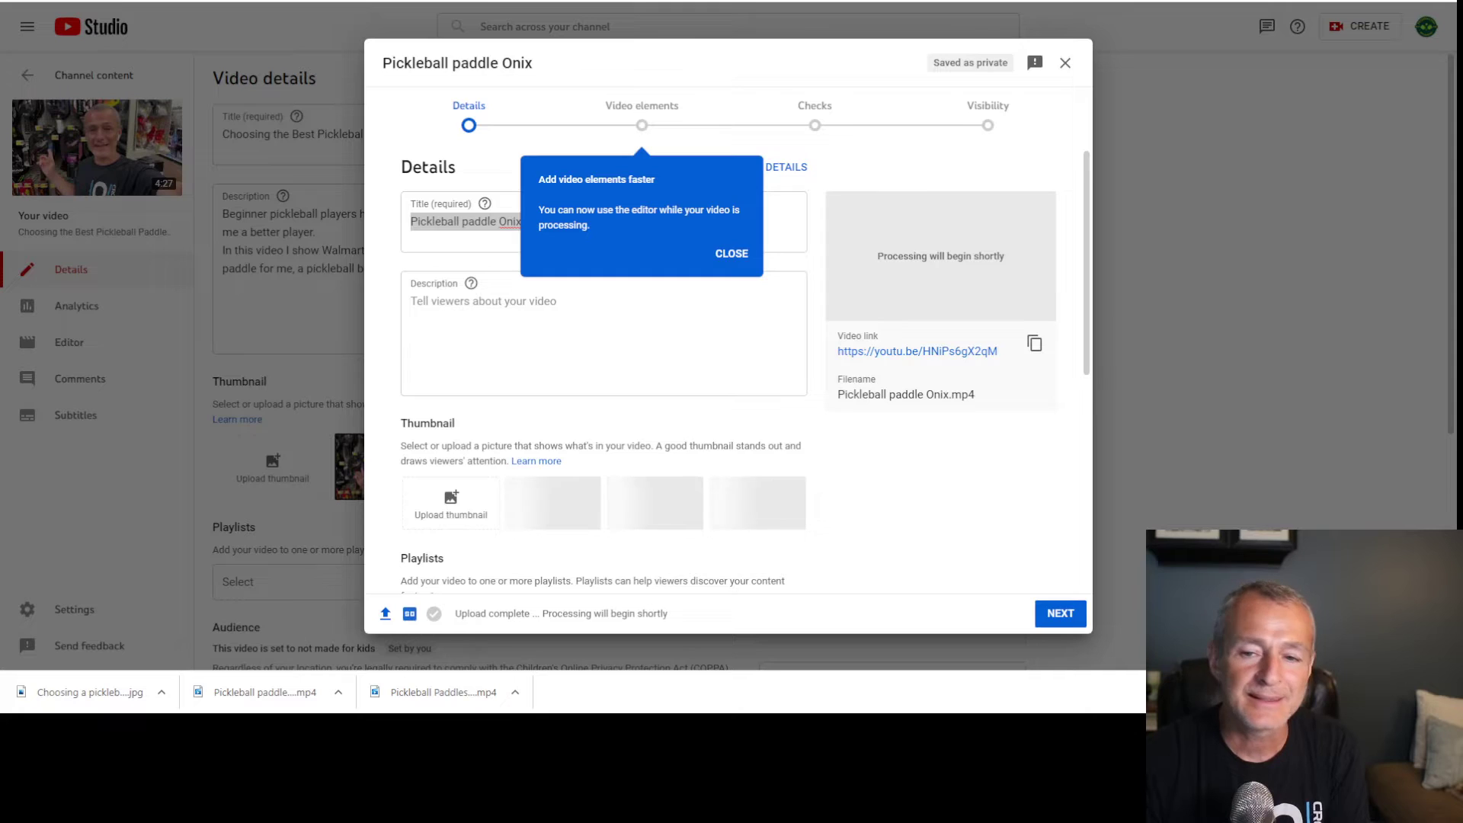
pyautogui.click(731, 254)
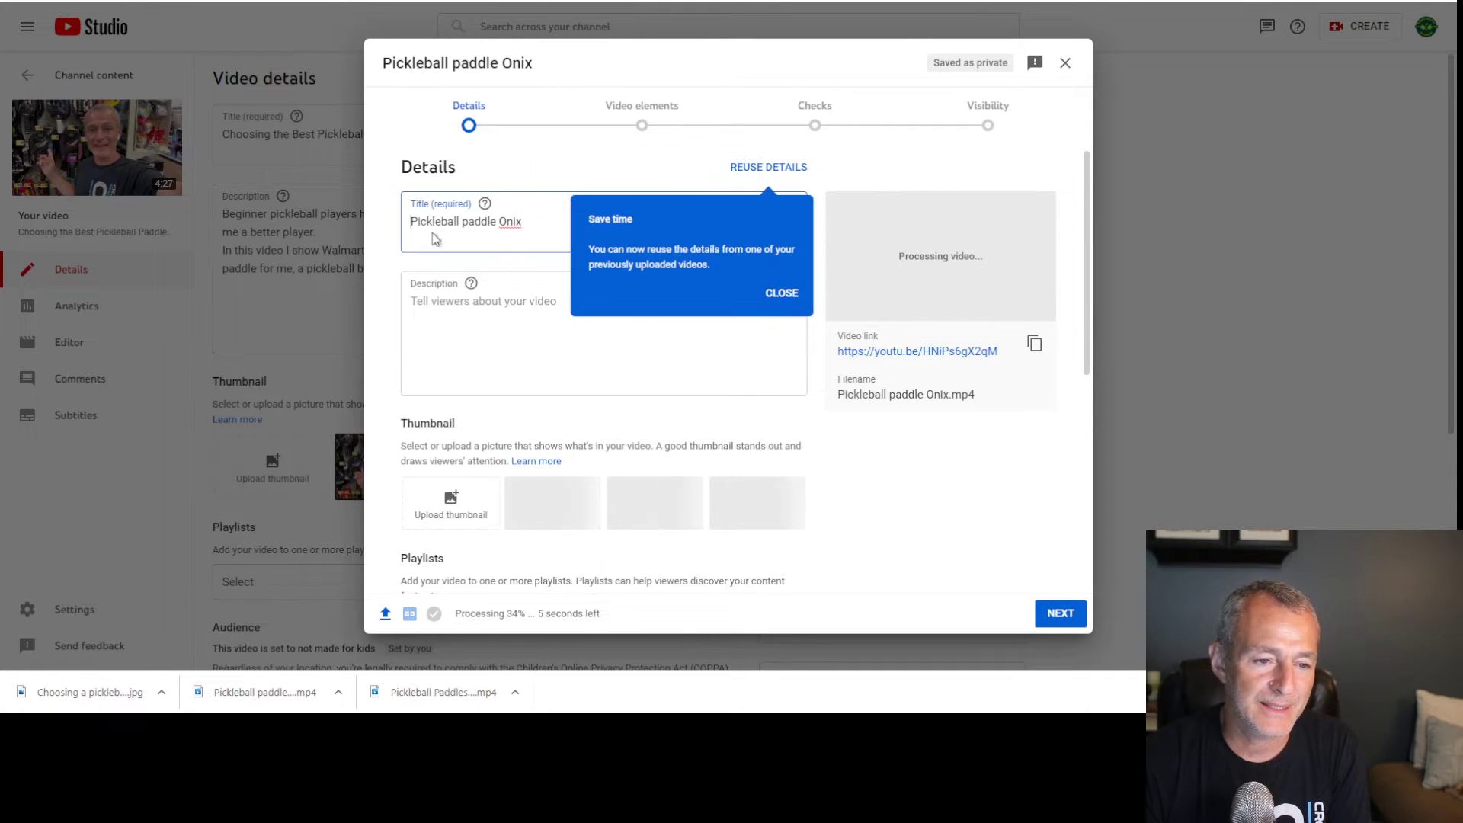
pyautogui.click(781, 293)
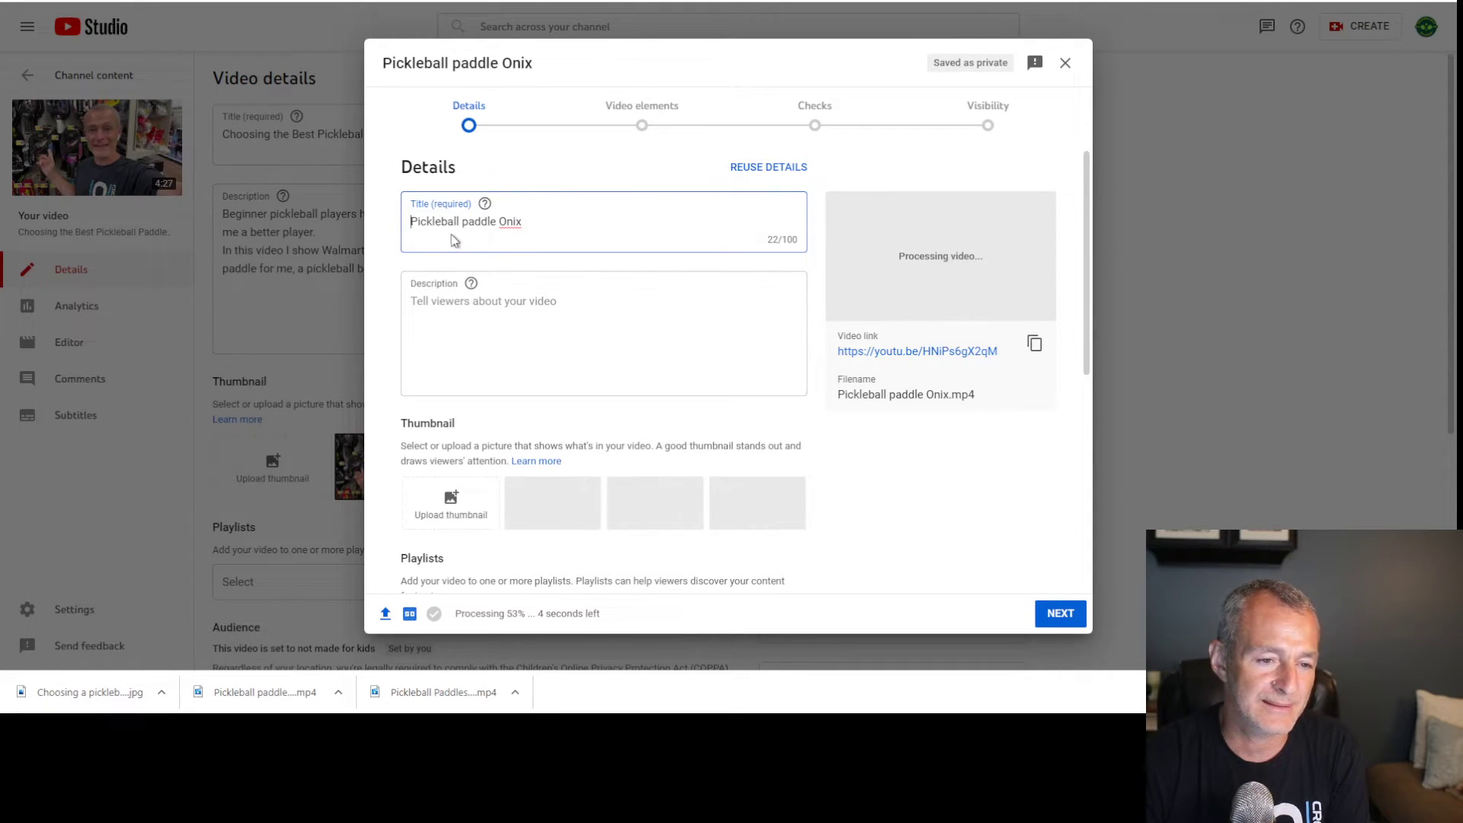
pyautogui.moveTo(461, 222); pyautogui.dragTo(468, 222)
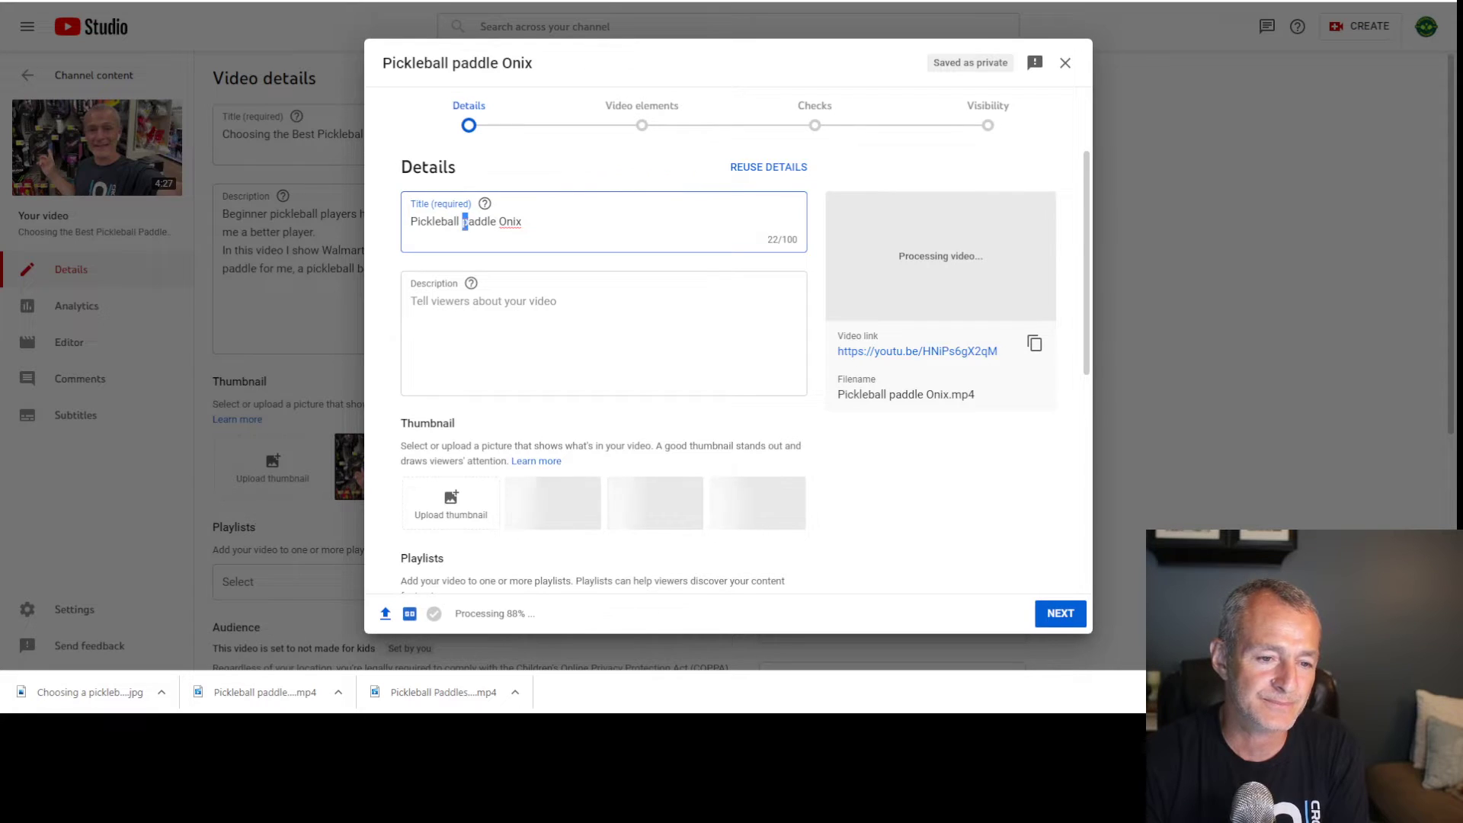
pyautogui.write('Paddle')
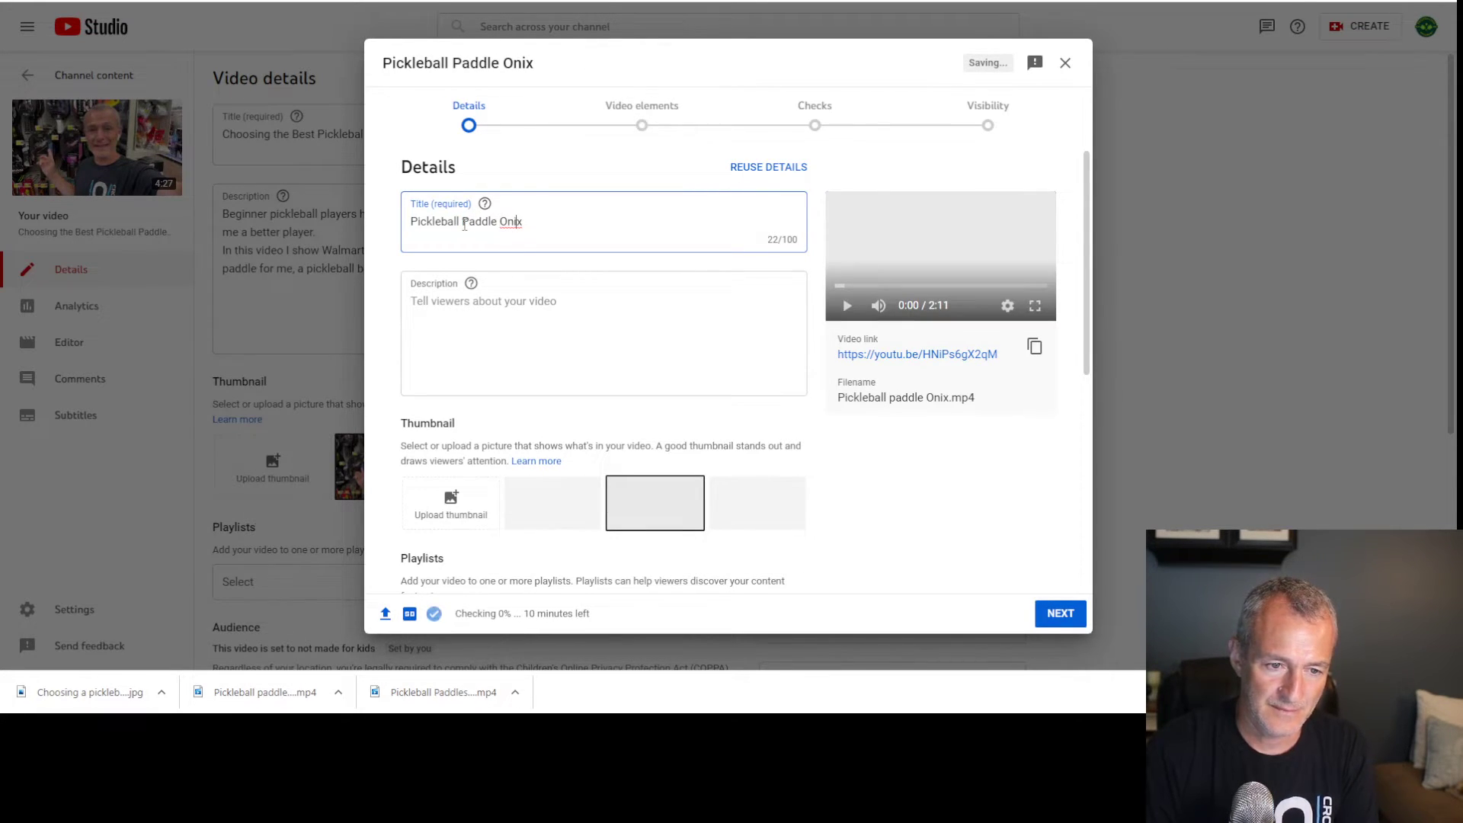
pyautogui.write(' Onix Rec')
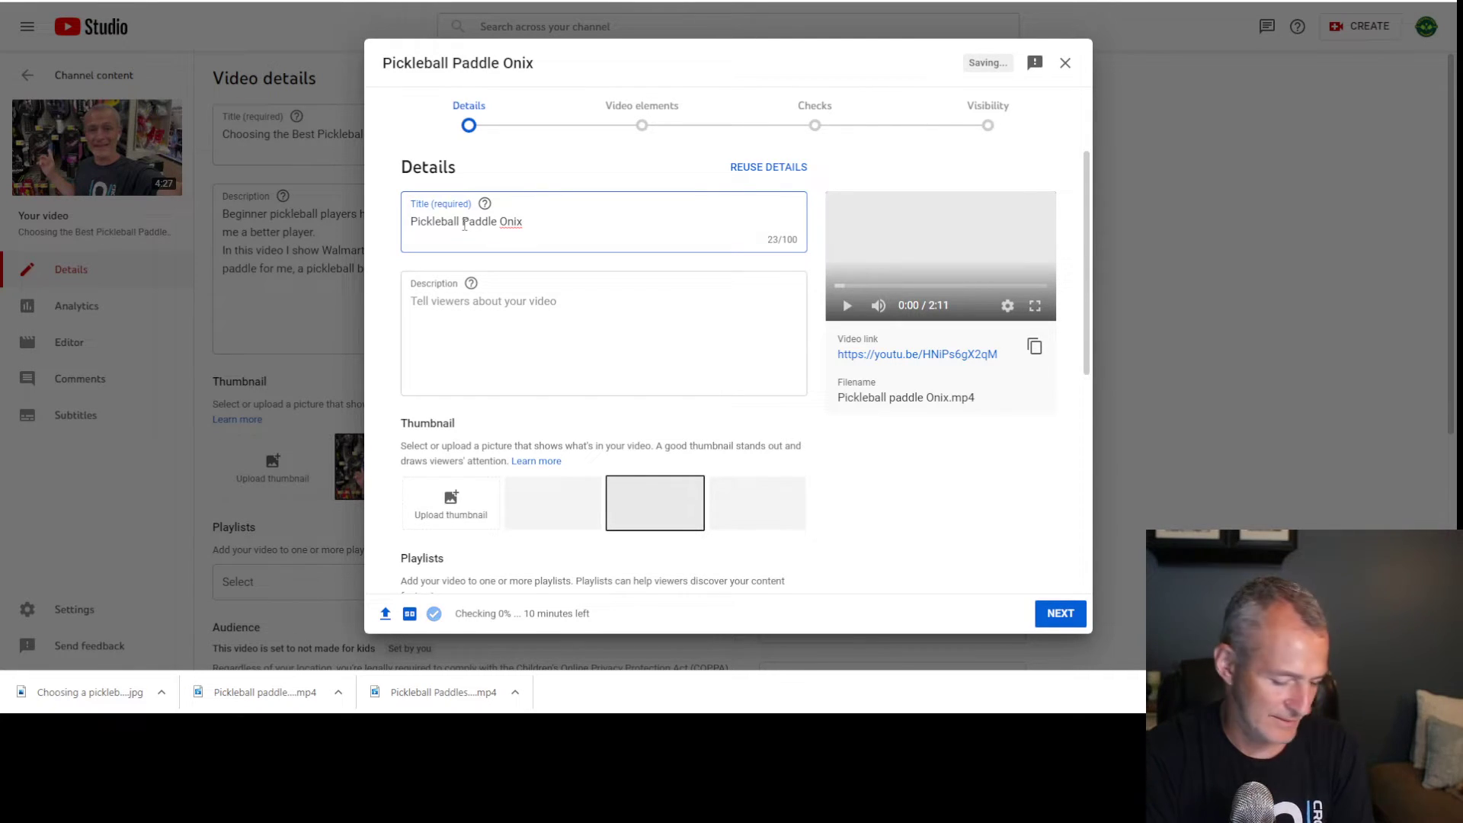
pyautogui.write('ruit U')
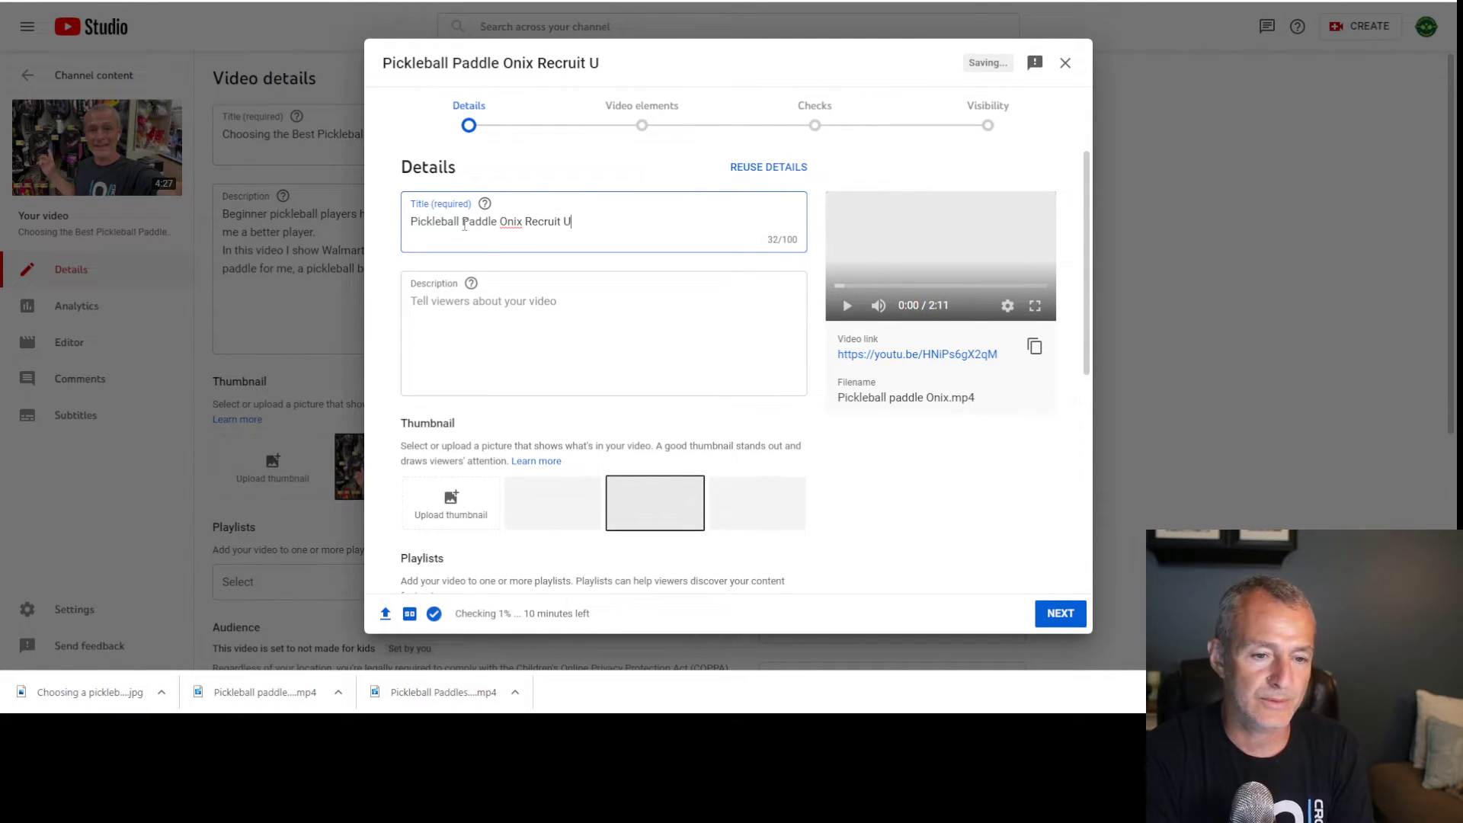
pyautogui.write('nboxing')
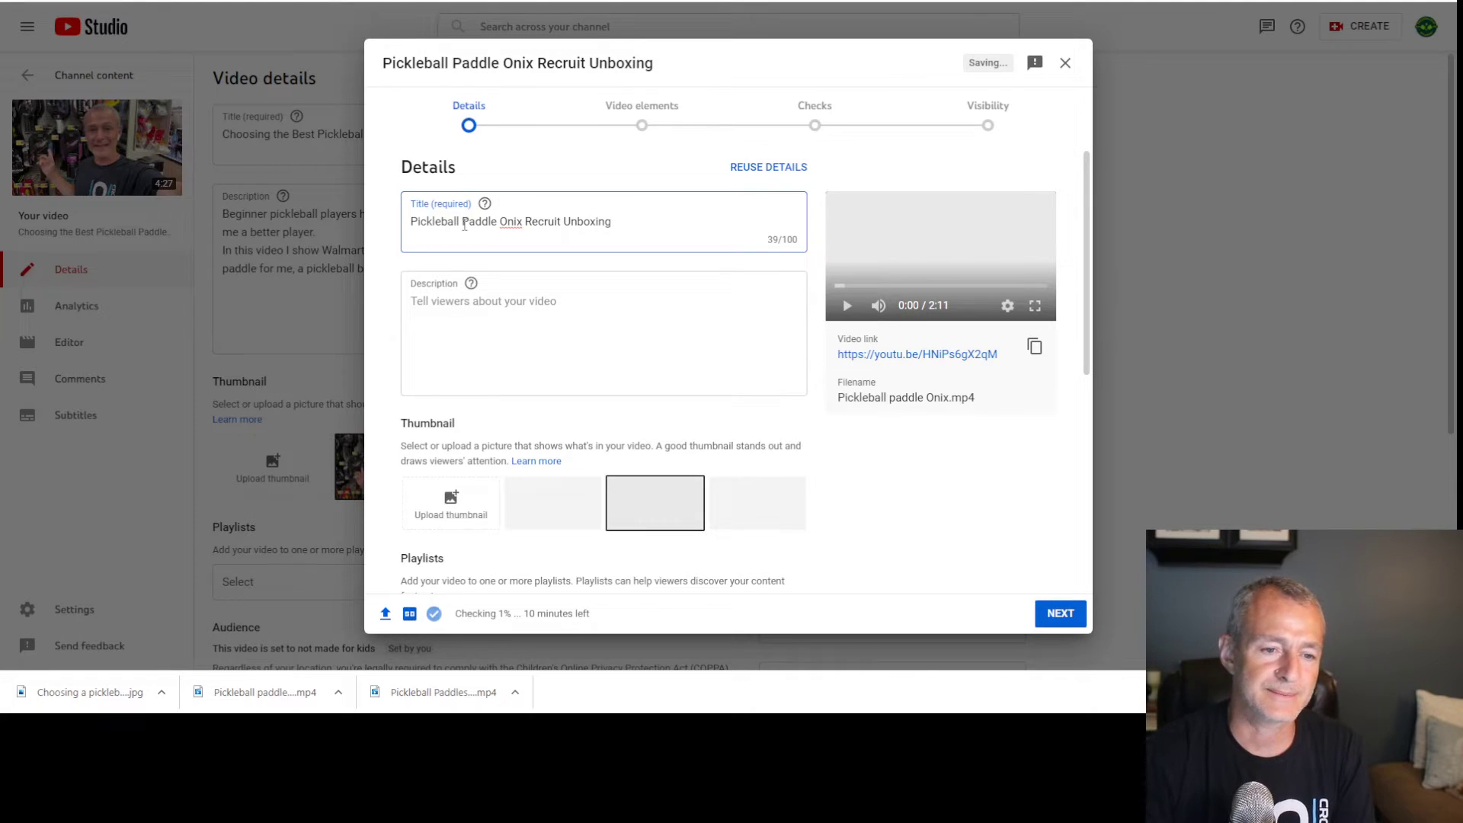
pyautogui.scroll(-5, 592, 532)
pyautogui.click(1060, 614)
# Mark it not made for kids, save it as Unlisted, and return to Channel content
pyautogui.click(512, 452)
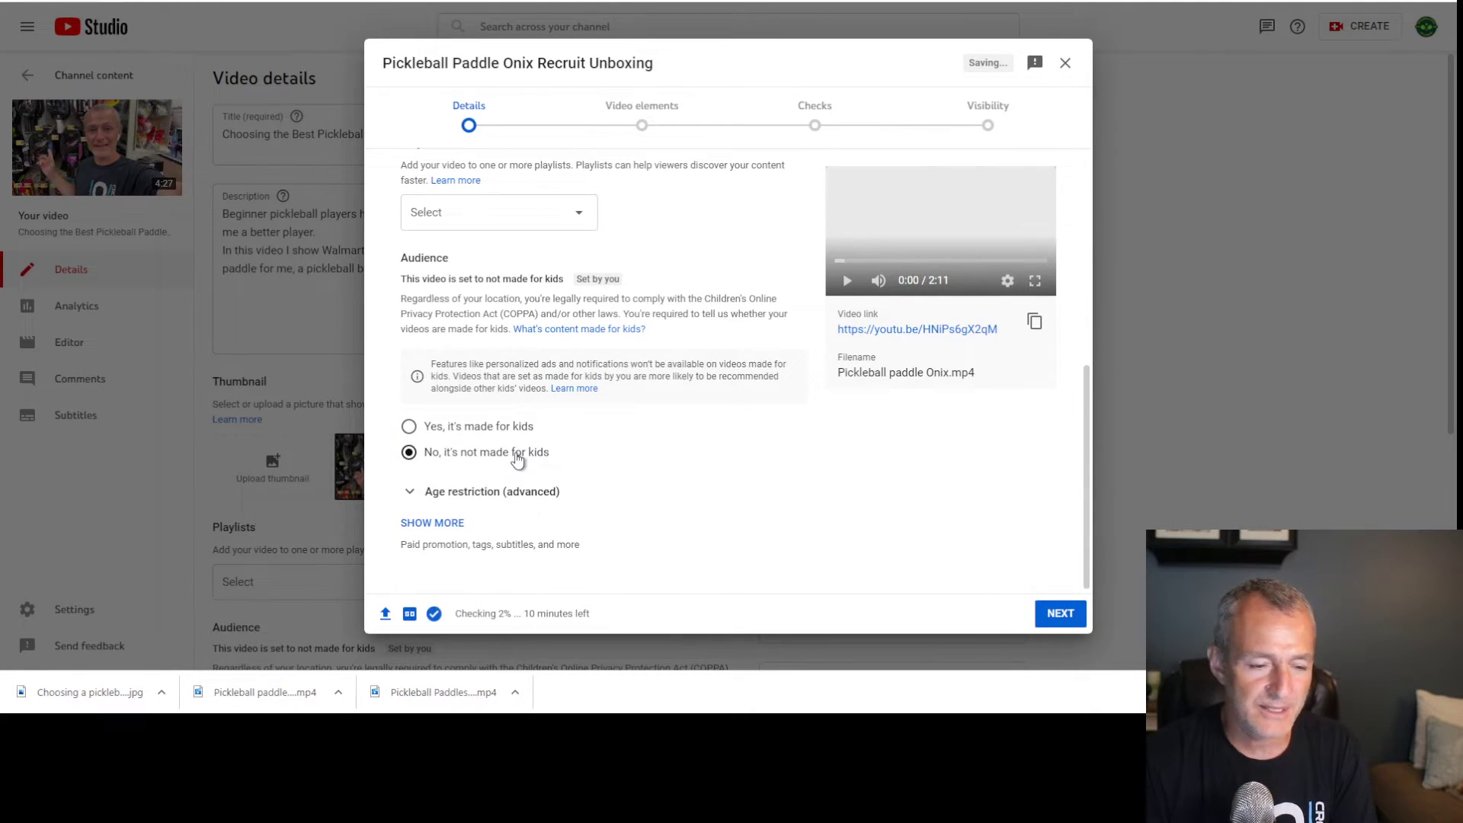
pyautogui.click(1061, 617)
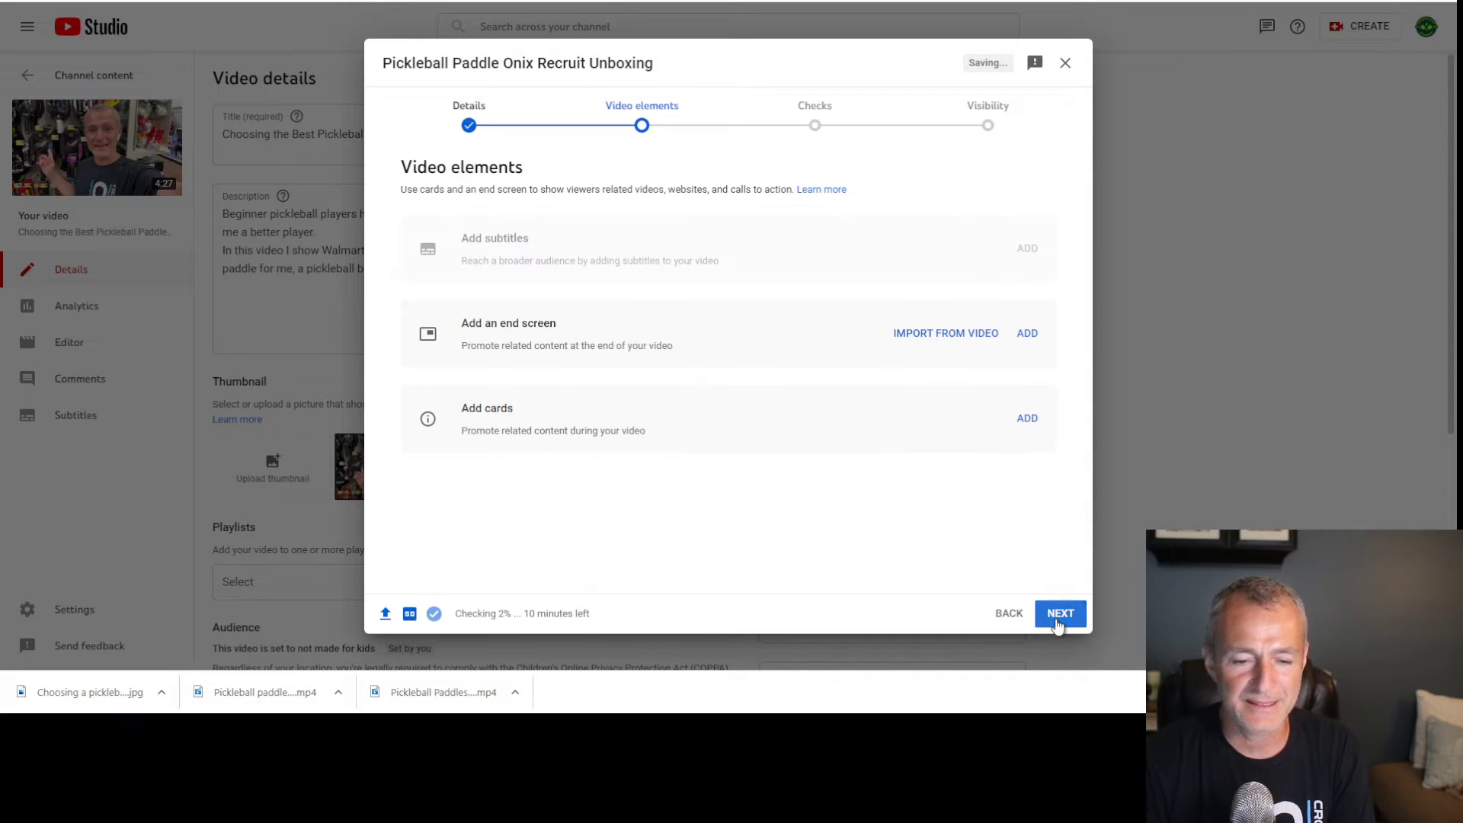
pyautogui.click(1059, 622)
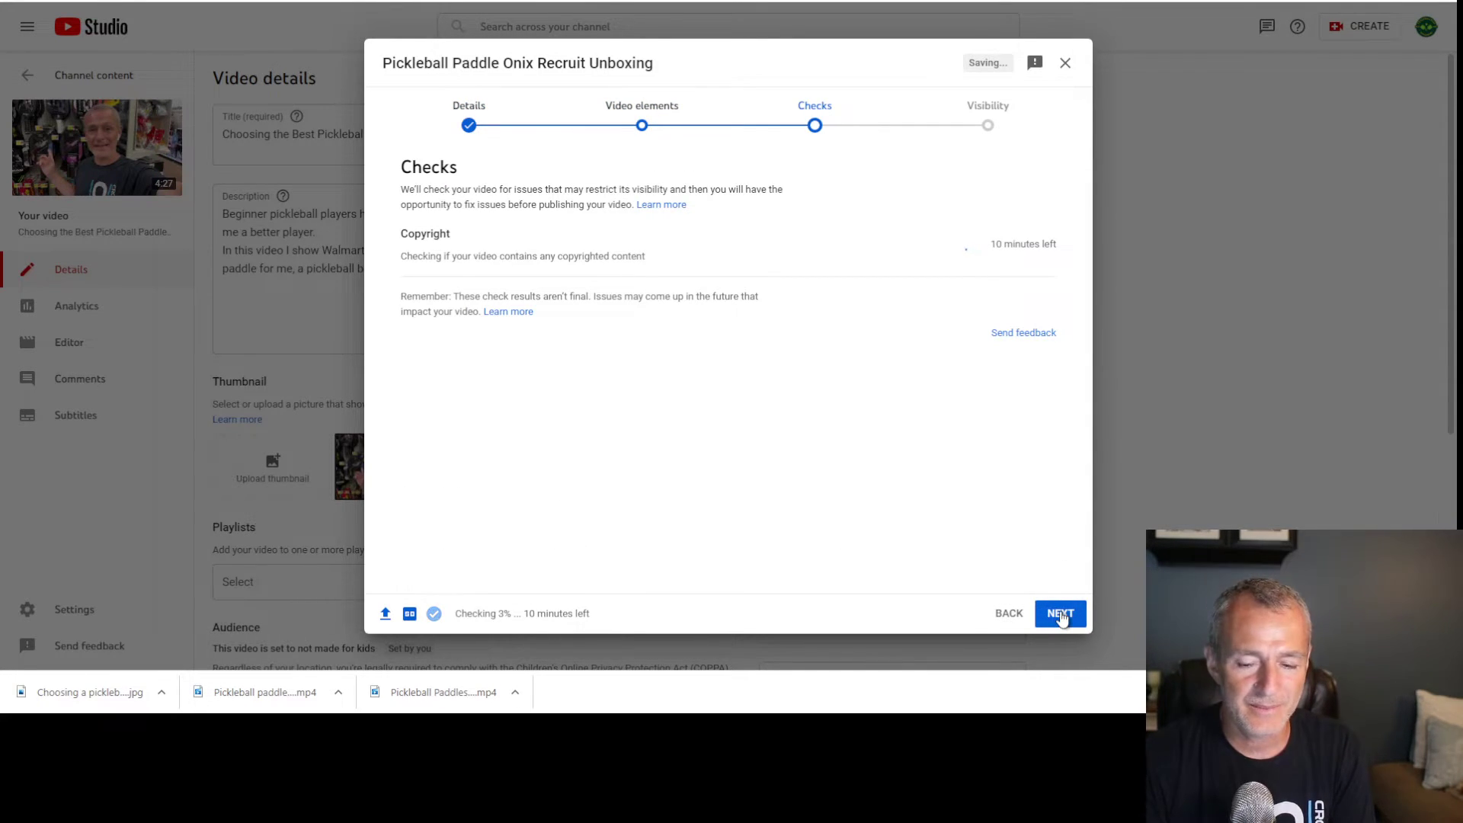
pyautogui.click(1063, 617)
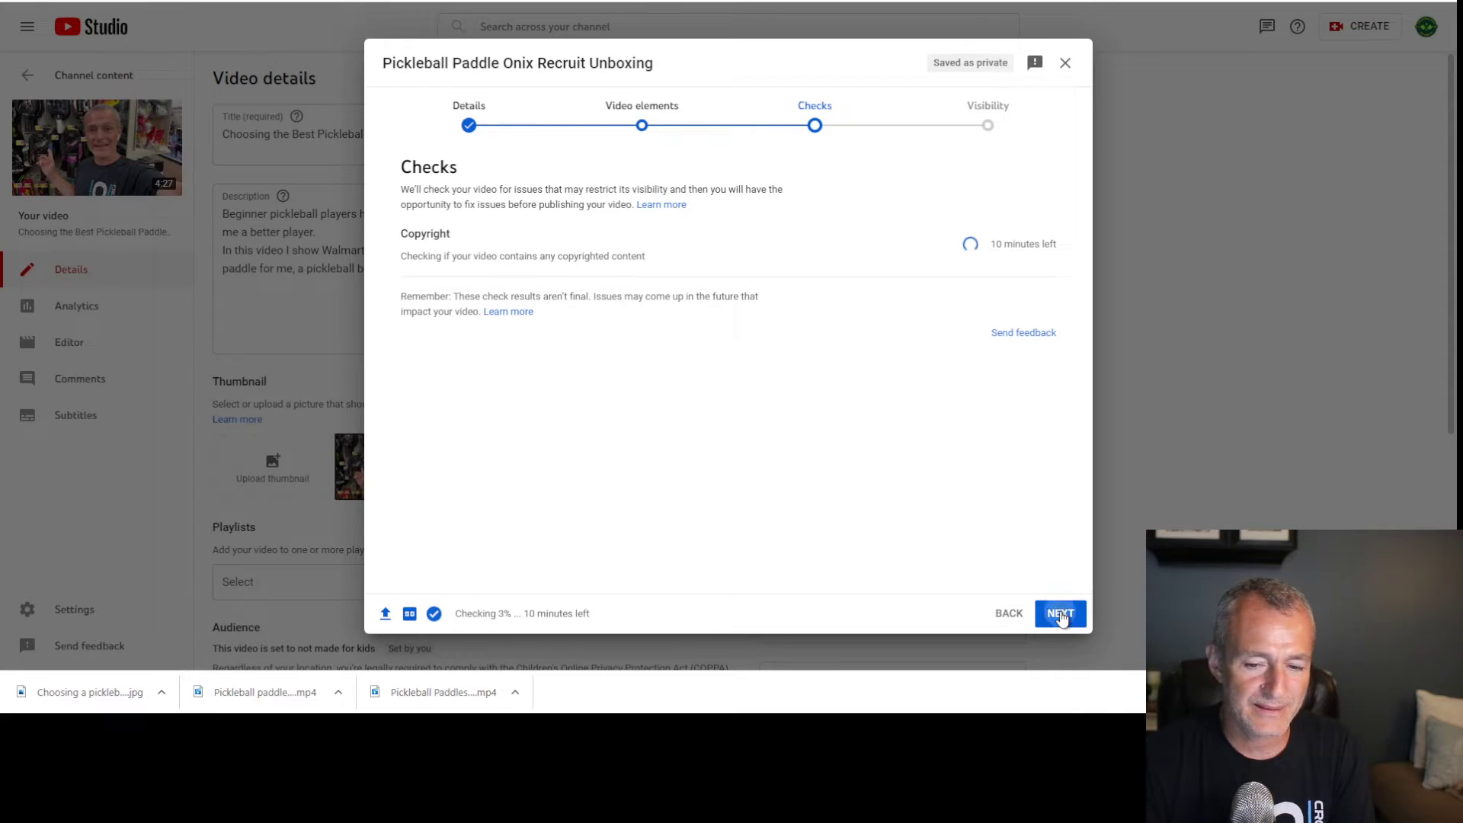
pyautogui.click(1061, 614)
pyautogui.click(483, 320)
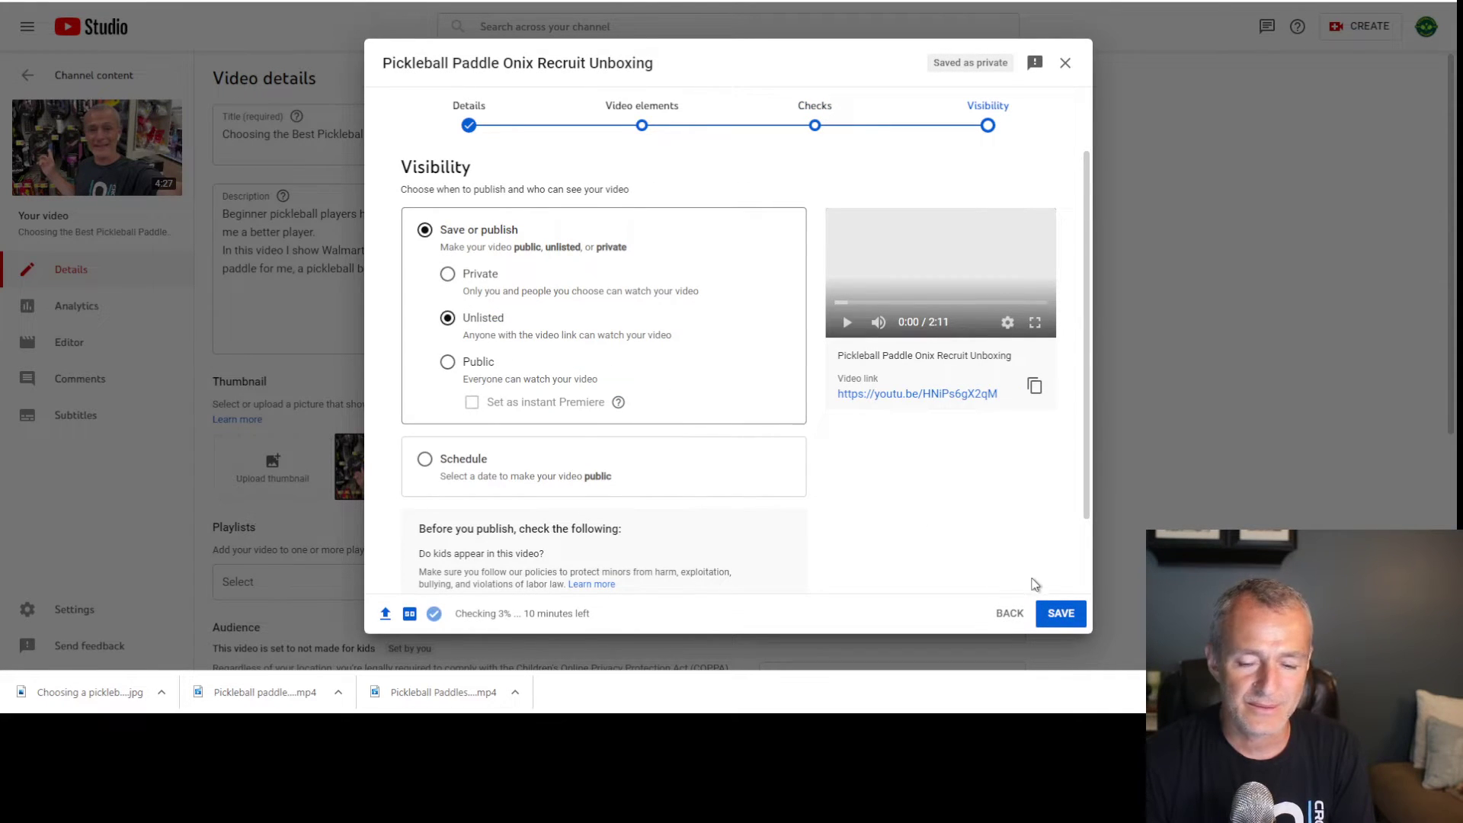
pyautogui.click(1056, 619)
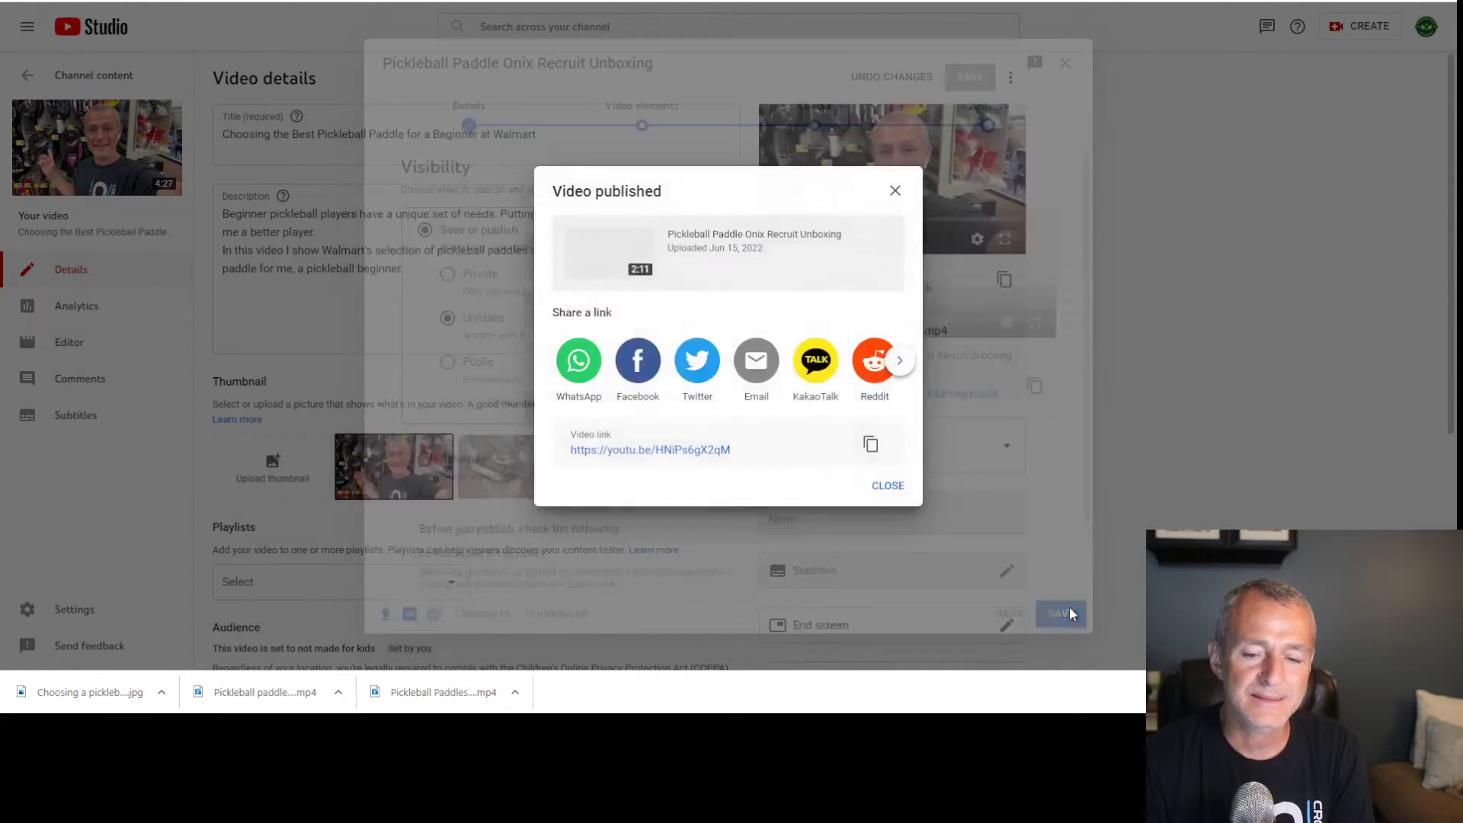
pyautogui.click(887, 486)
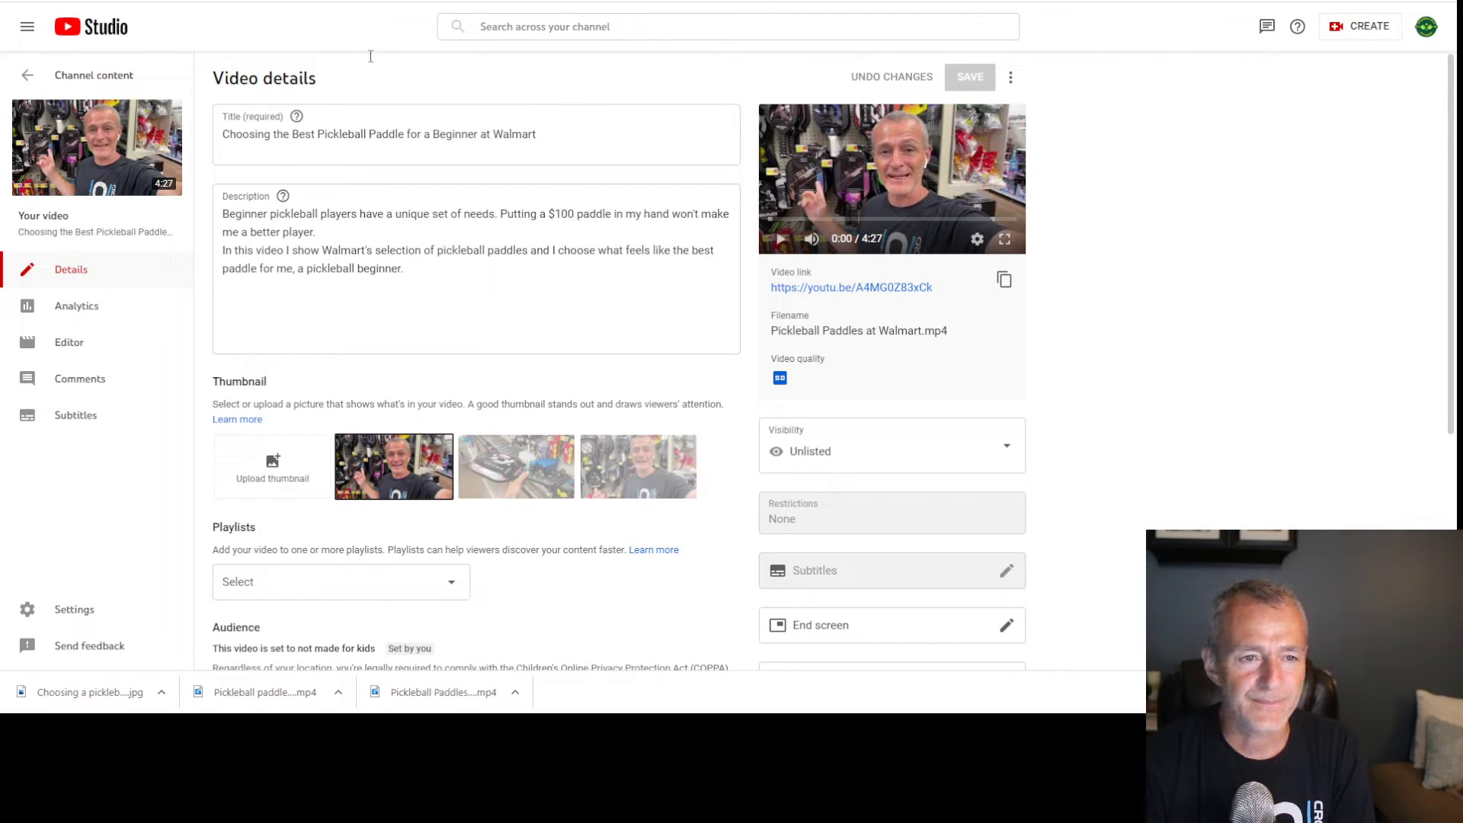
pyautogui.click(104, 85)
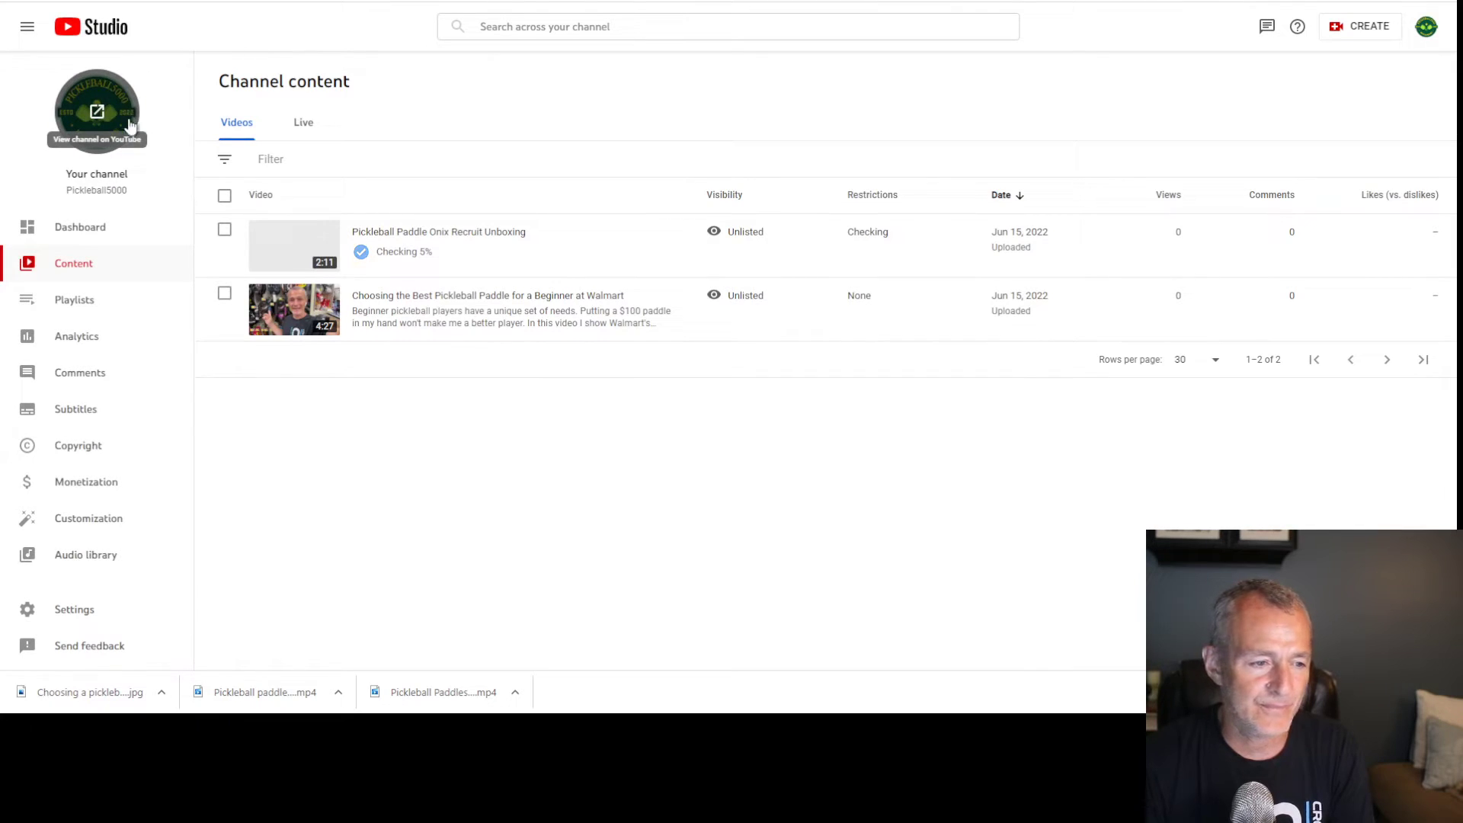
# Open Customization's Basic info and click into the empty channel description
pyautogui.click(110, 526)
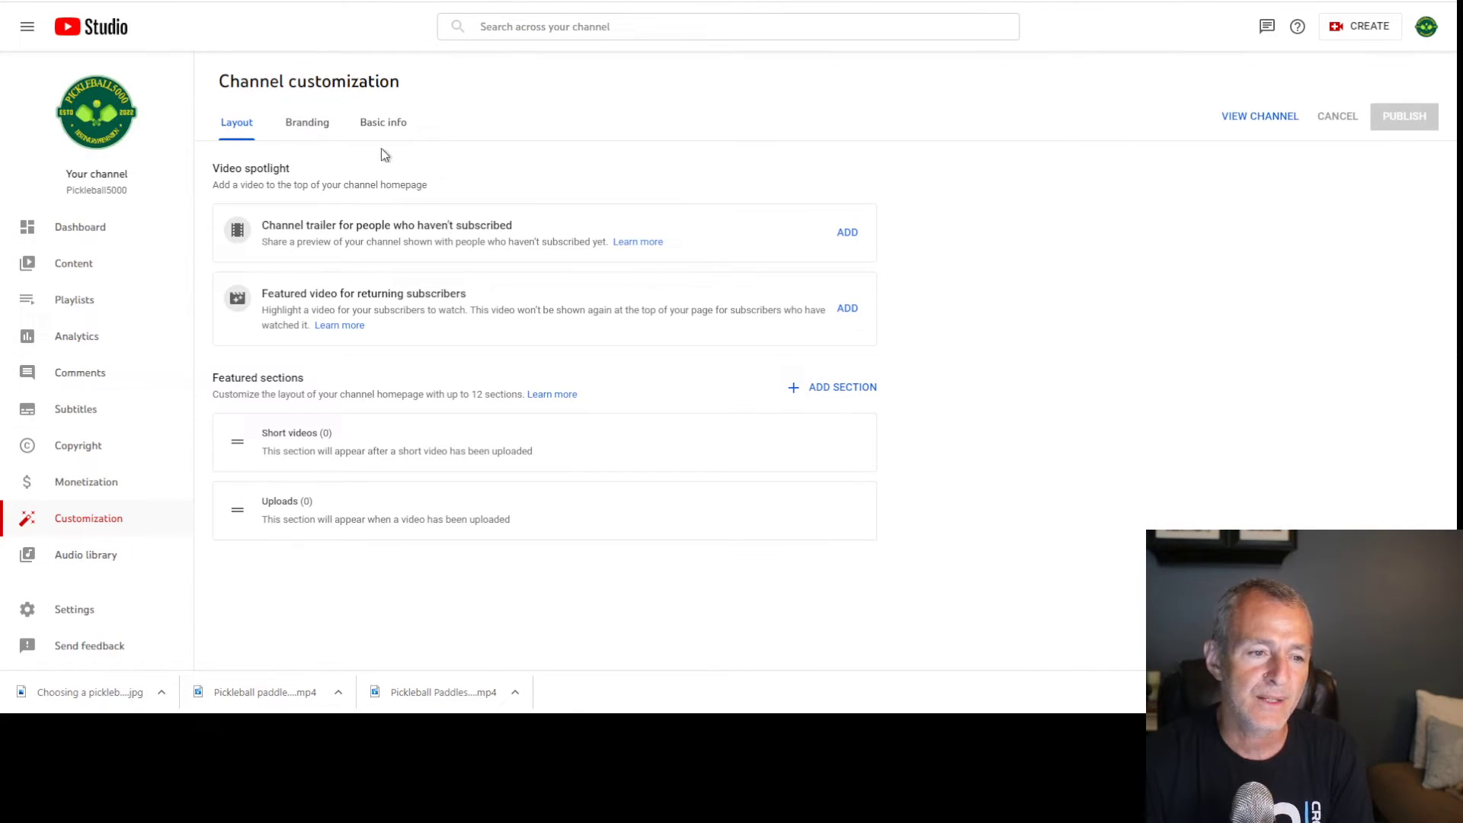
pyautogui.click(308, 123)
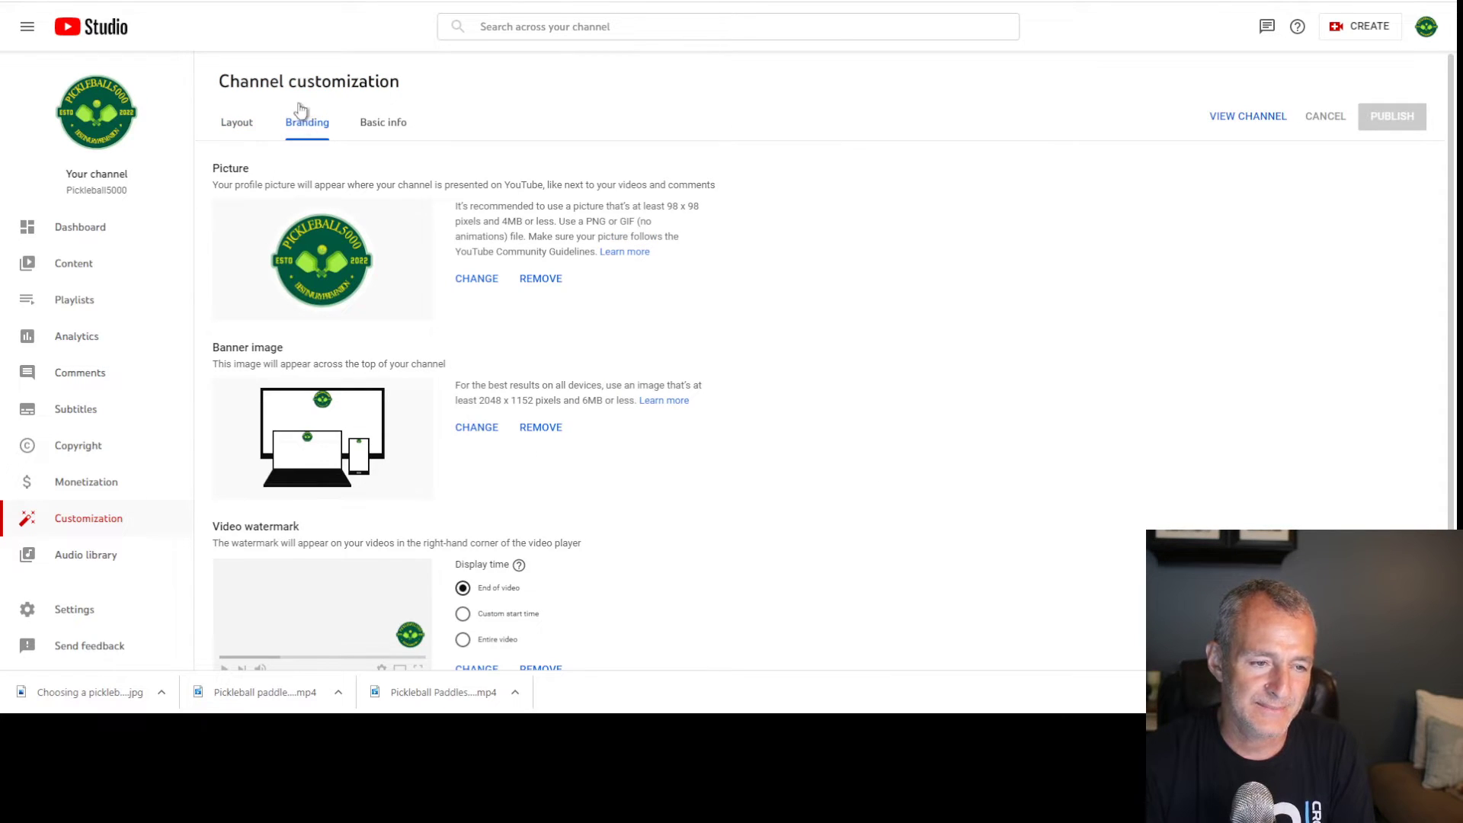
pyautogui.click(388, 122)
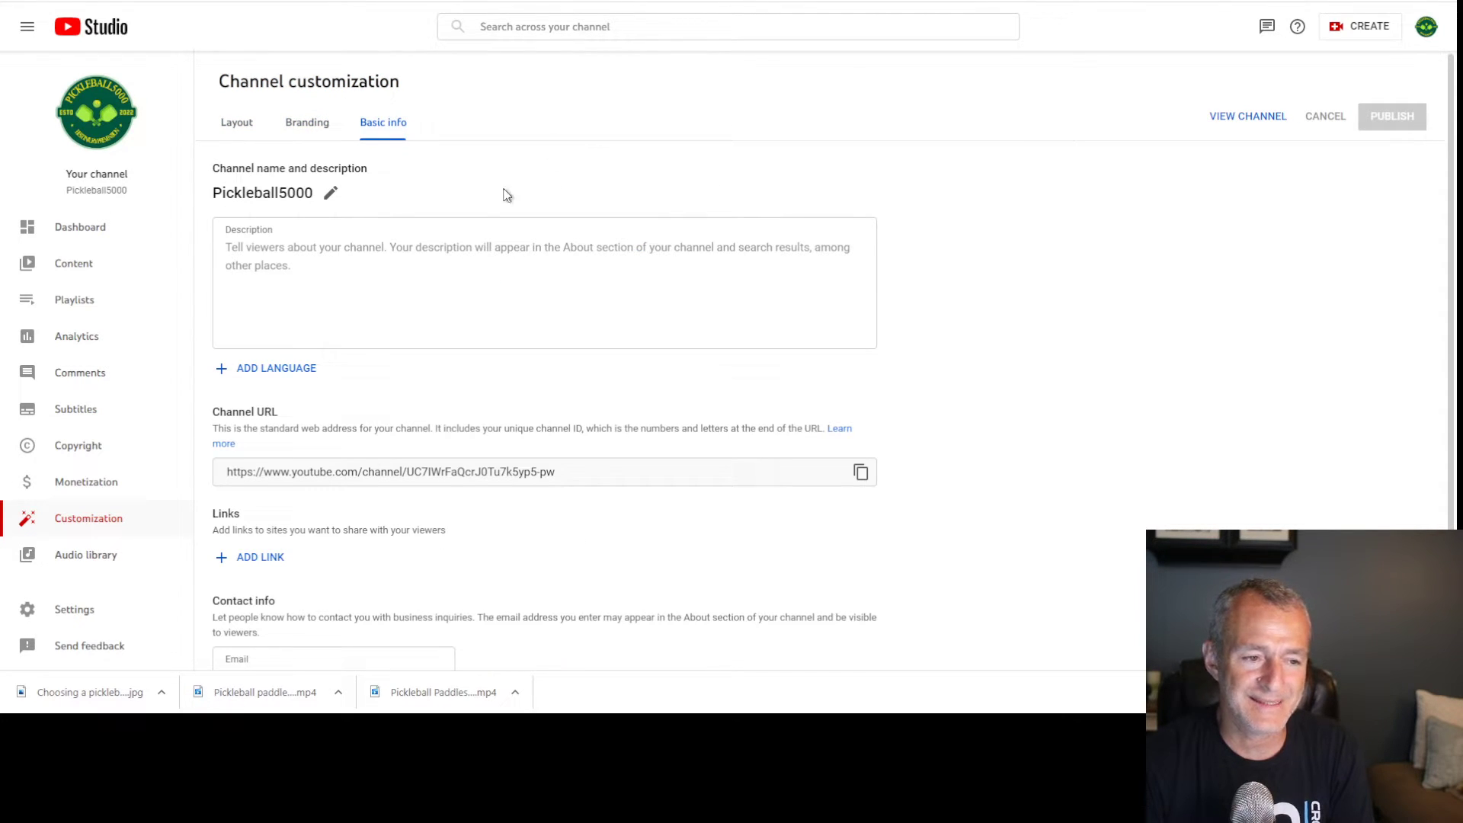
pyautogui.click(292, 241)
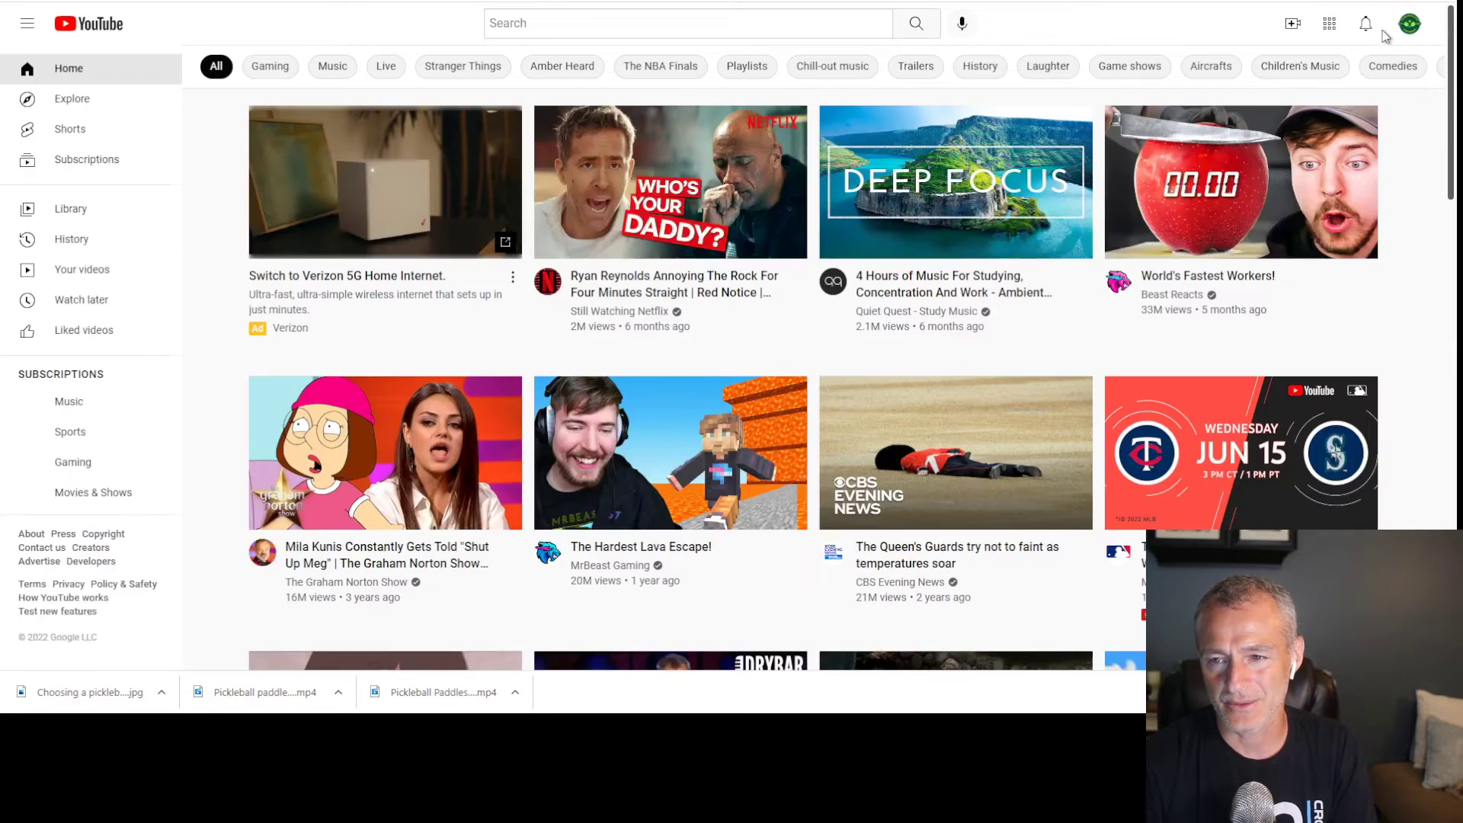
# Search 'total therapy solution' and open its Footwork Drills After Total Knee Replacement video
pyautogui.click(592, 17)
pyautogui.write('total therapy solution')
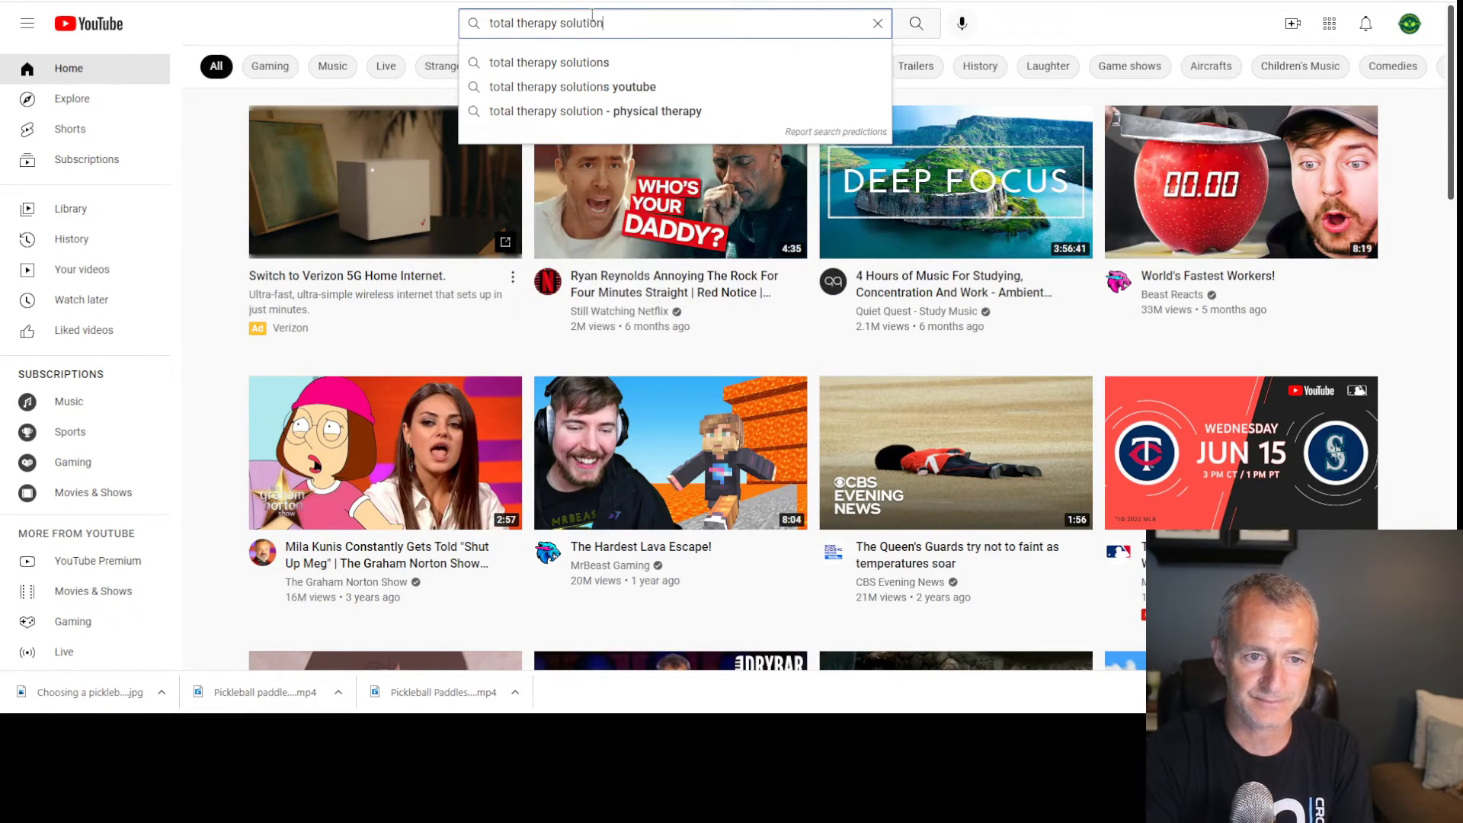
pyautogui.press('Return')
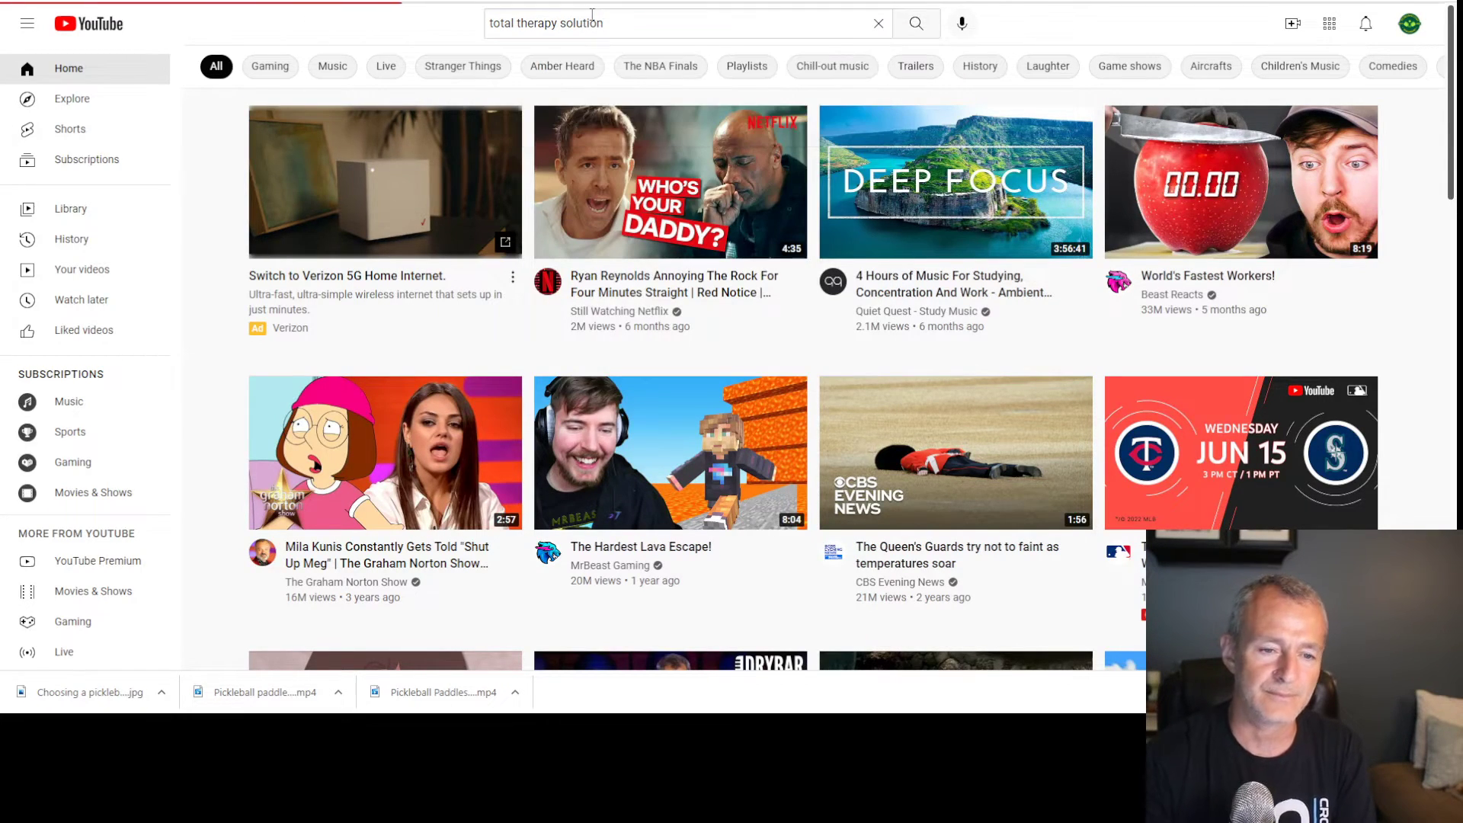
pyautogui.click(558, 621)
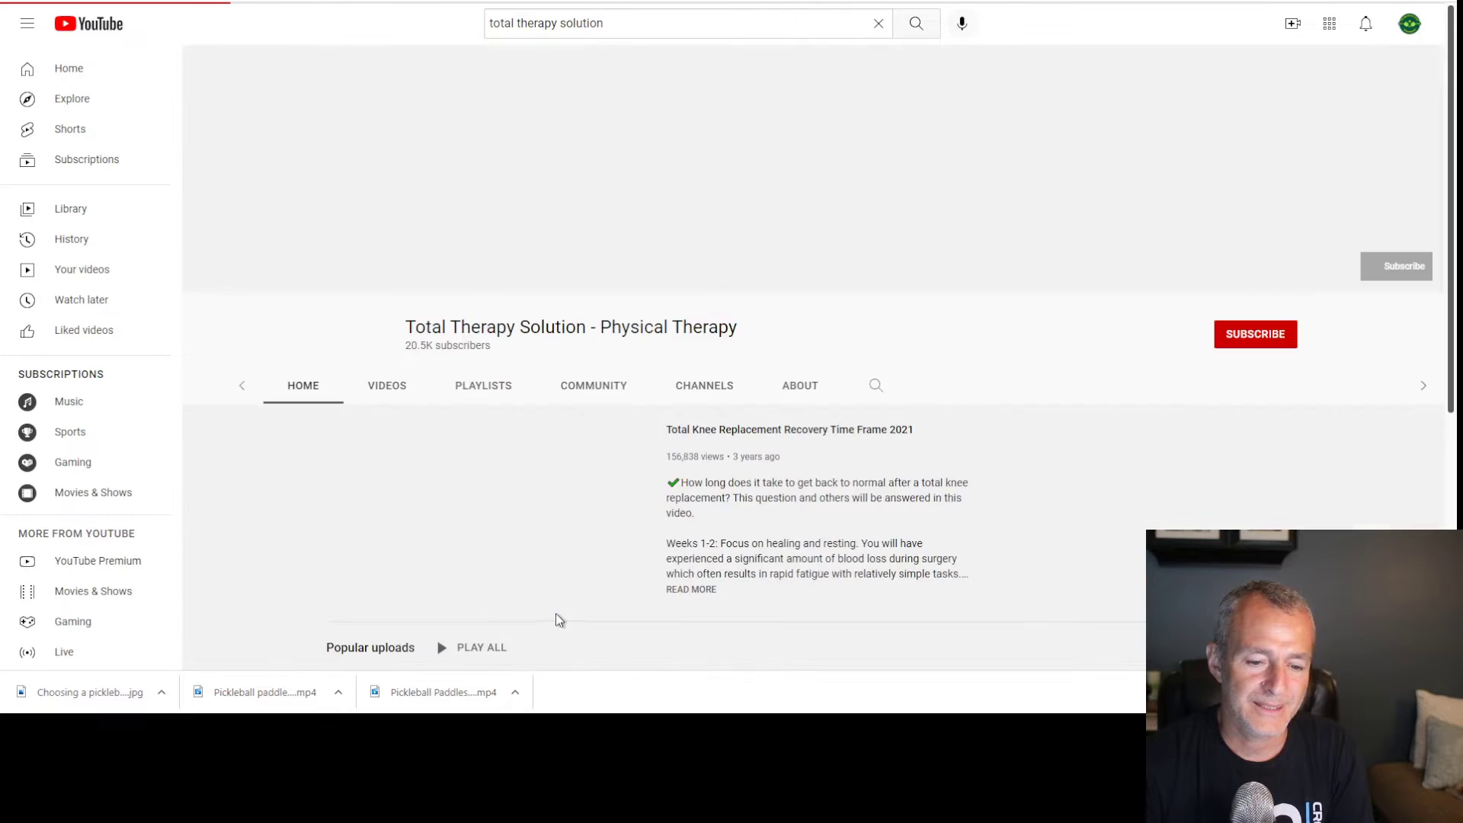
pyautogui.scroll(-5, 628, 519)
pyautogui.scroll(5, 444, 297)
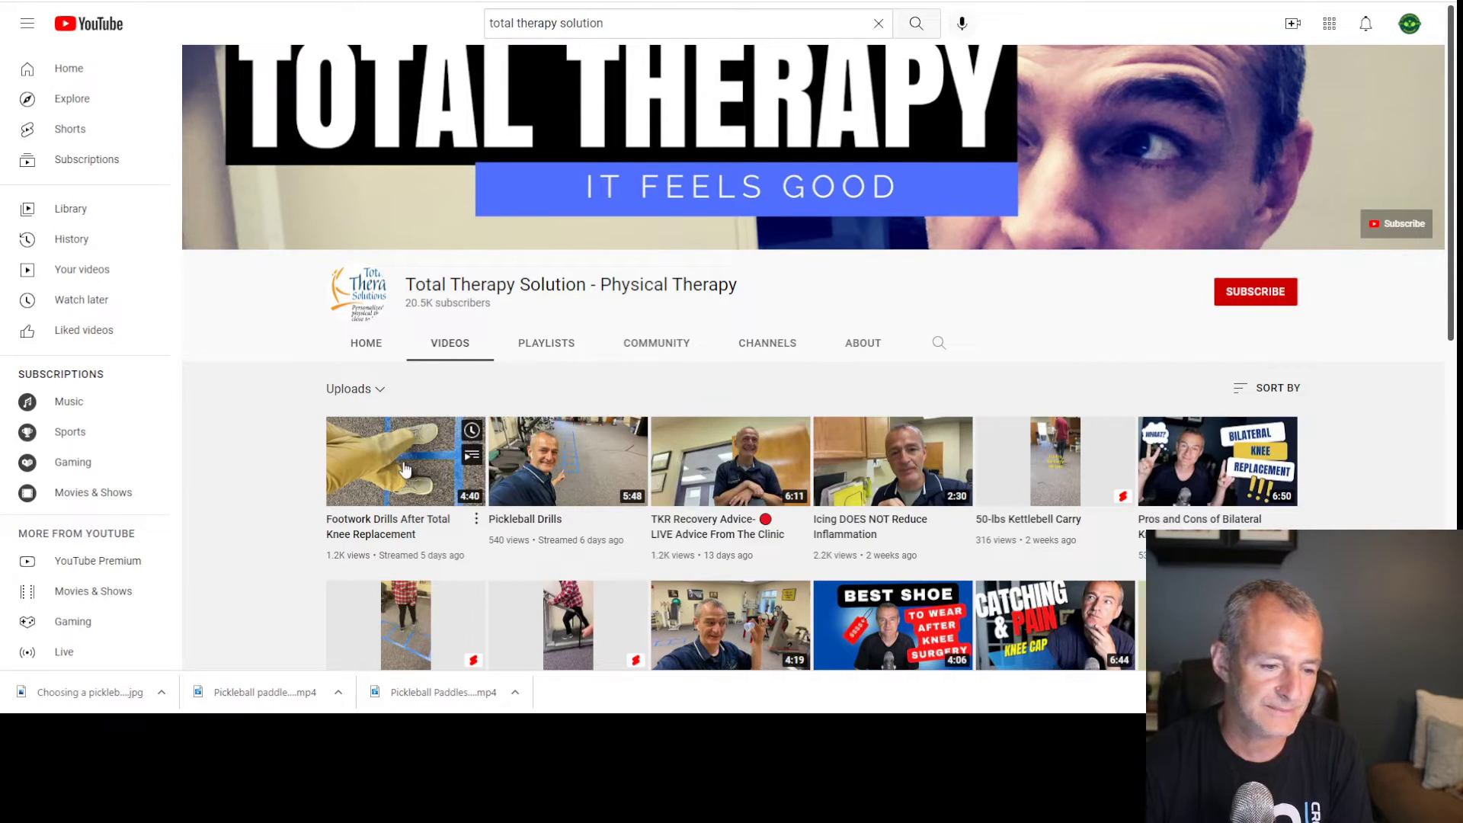
pyautogui.click(403, 466)
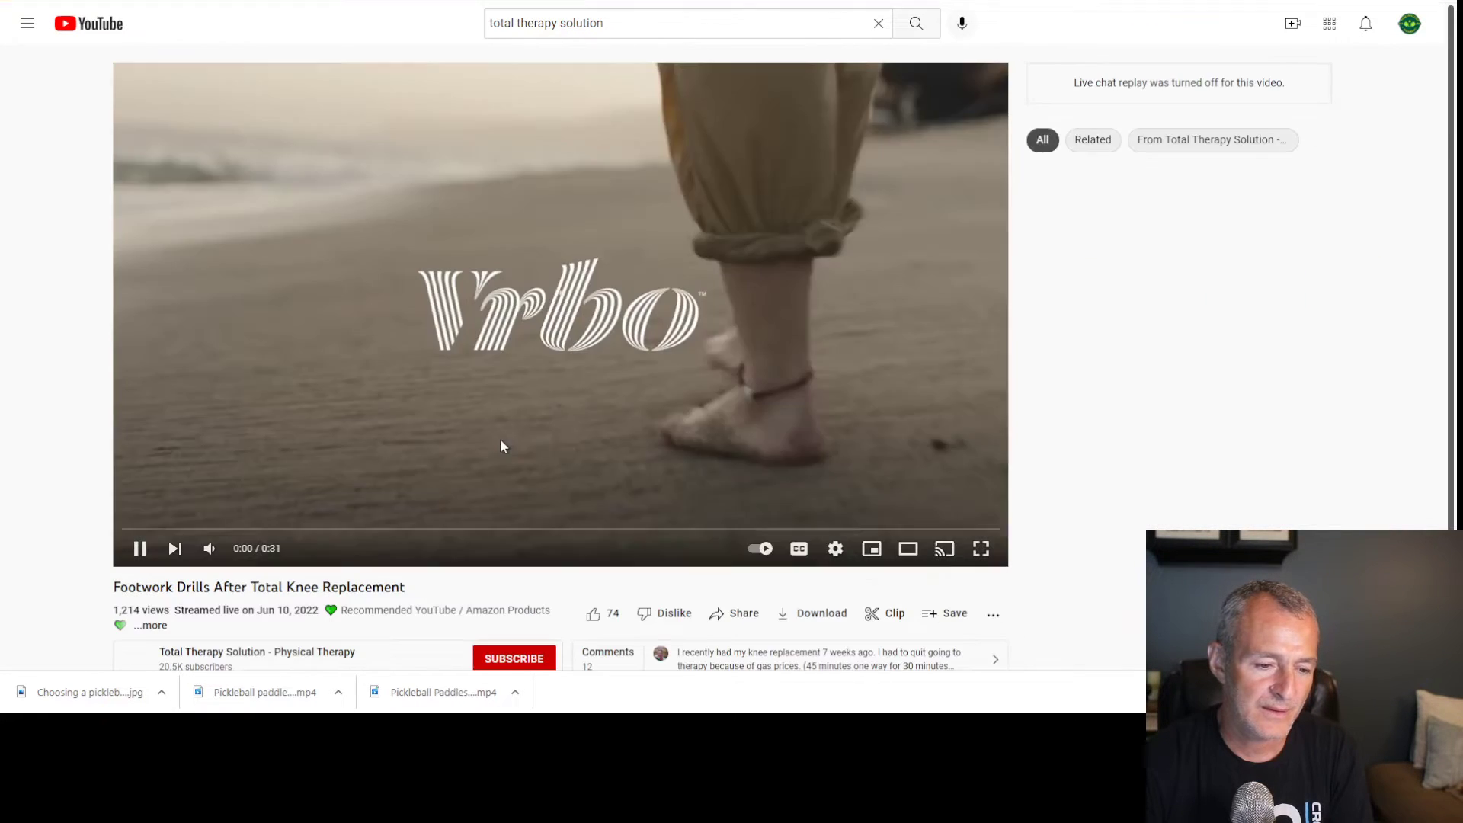
# Copy the video's About the author text and contact details into the channel description
pyautogui.click(499, 446)
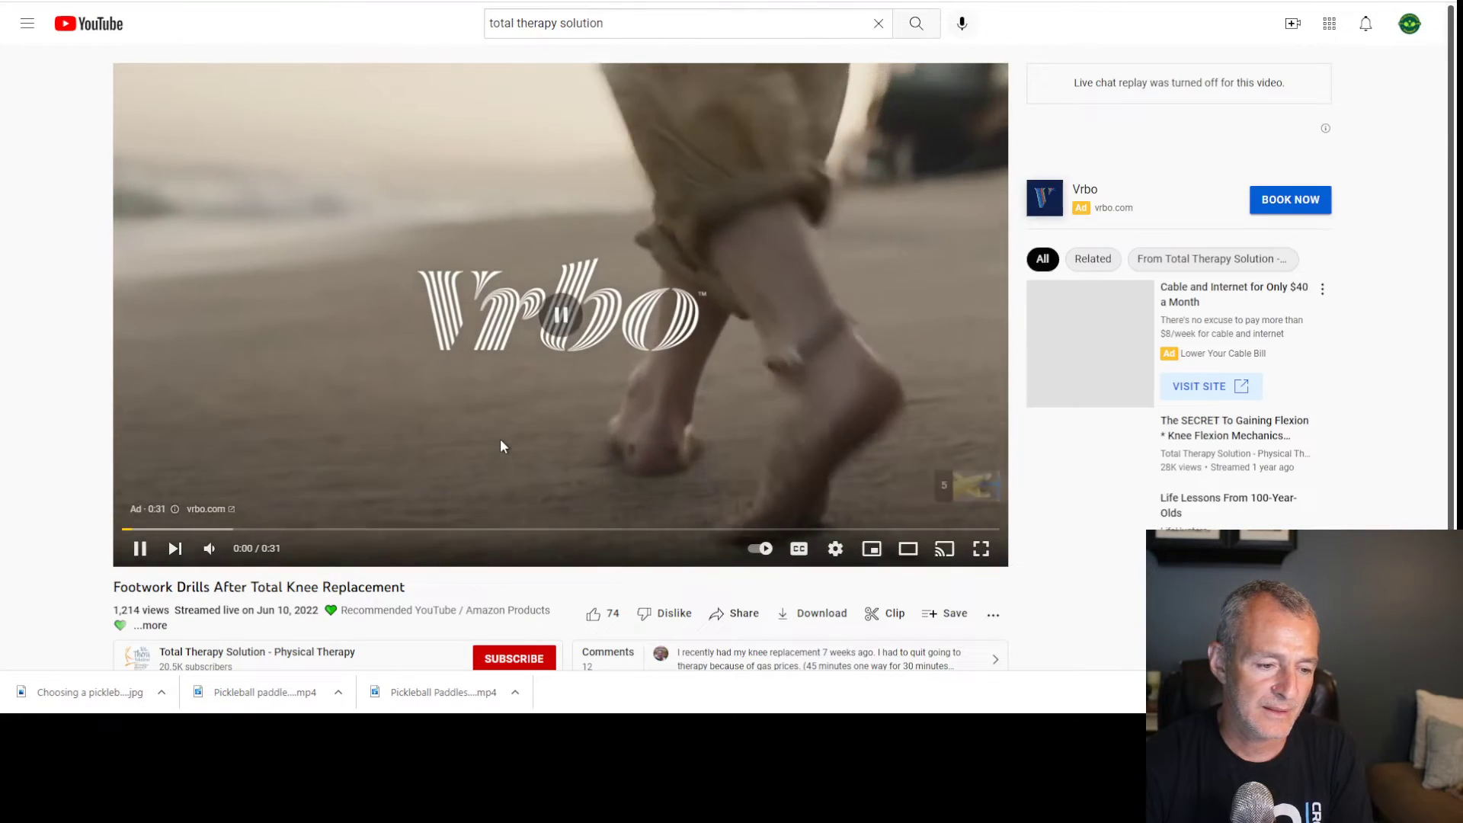
pyautogui.scroll(-6, 499, 446)
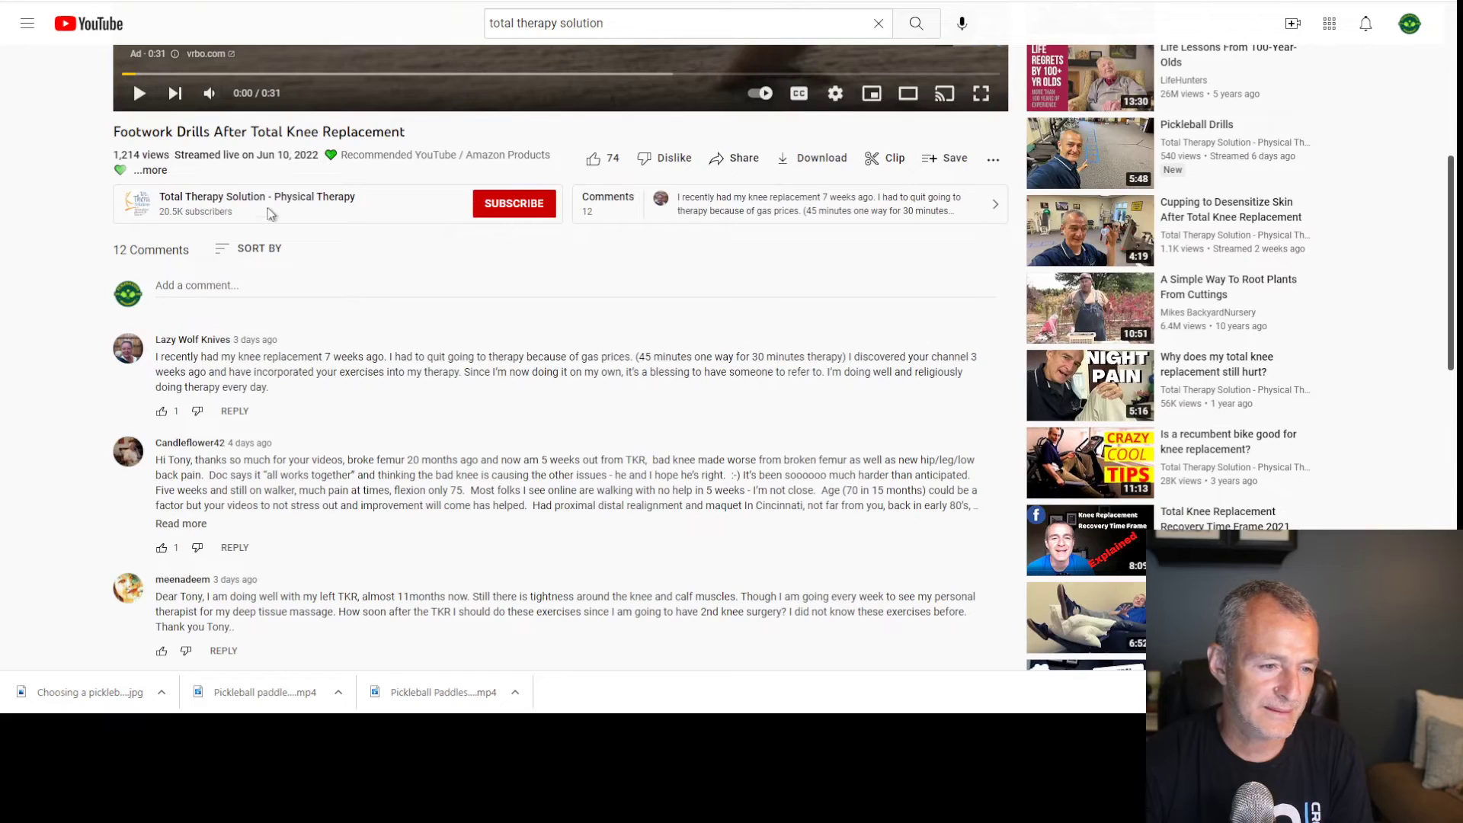
pyautogui.click(138, 177)
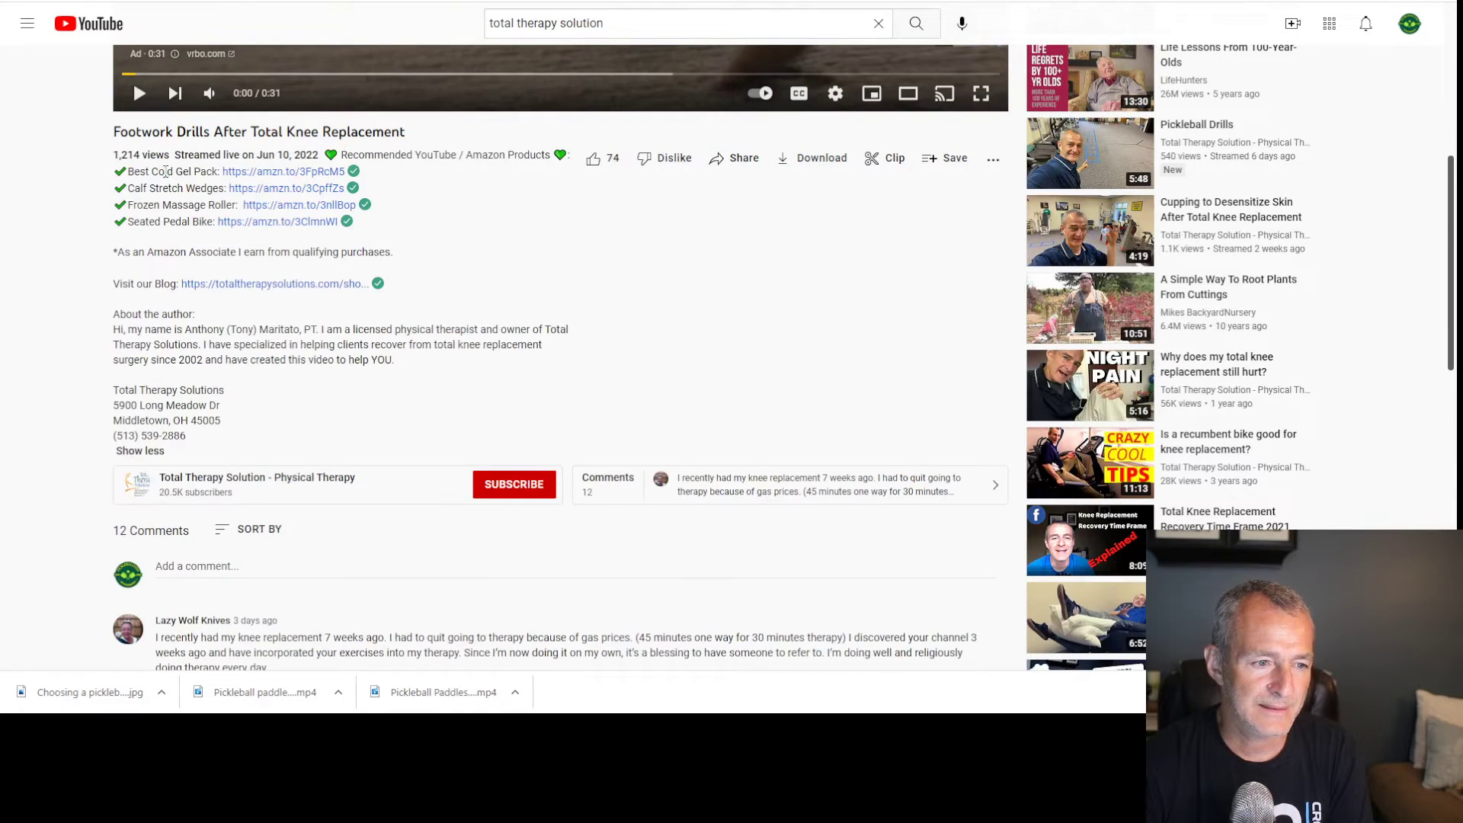
pyautogui.moveTo(116, 313); pyautogui.dragTo(230, 437)
pyautogui.hotkey('ctrl', 'c')
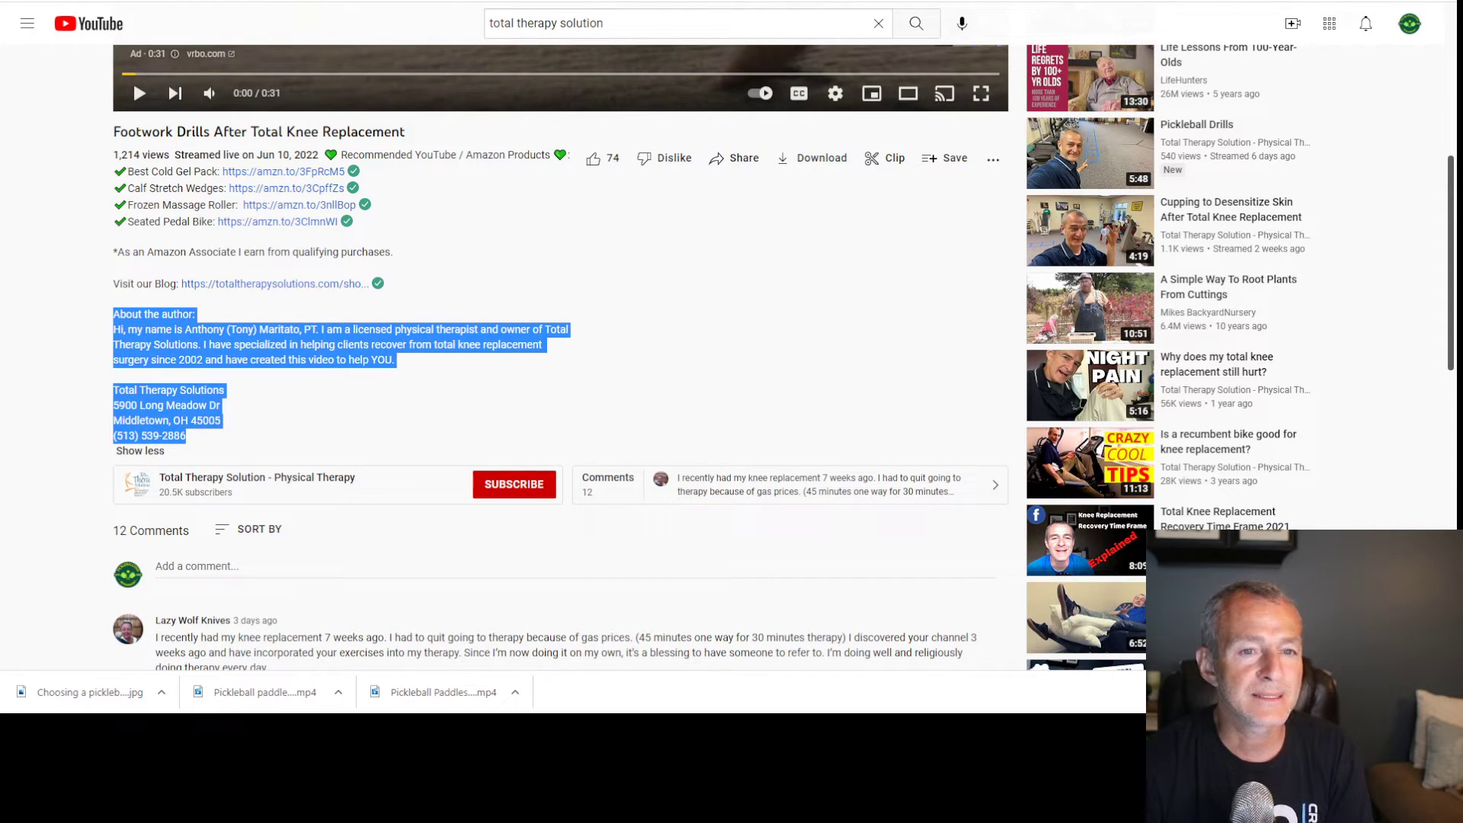
pyautogui.hotkey('ctrl', 'Tab')
pyautogui.hotkey('ctrl', 'v')
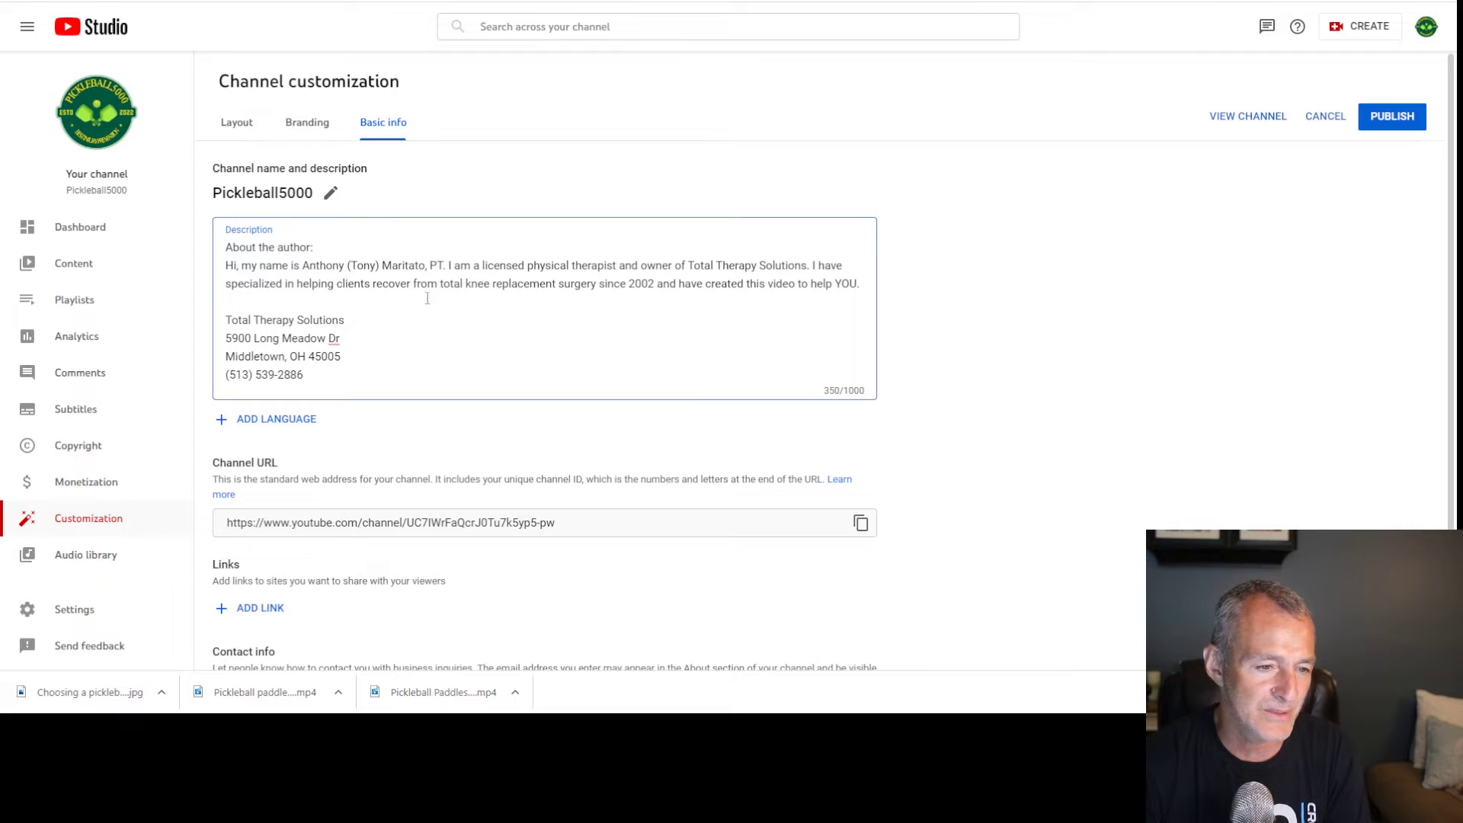
# Add 'I am new to the world of Pickleball and would love to join you on this journey.' and publish
pyautogui.click(861, 284)
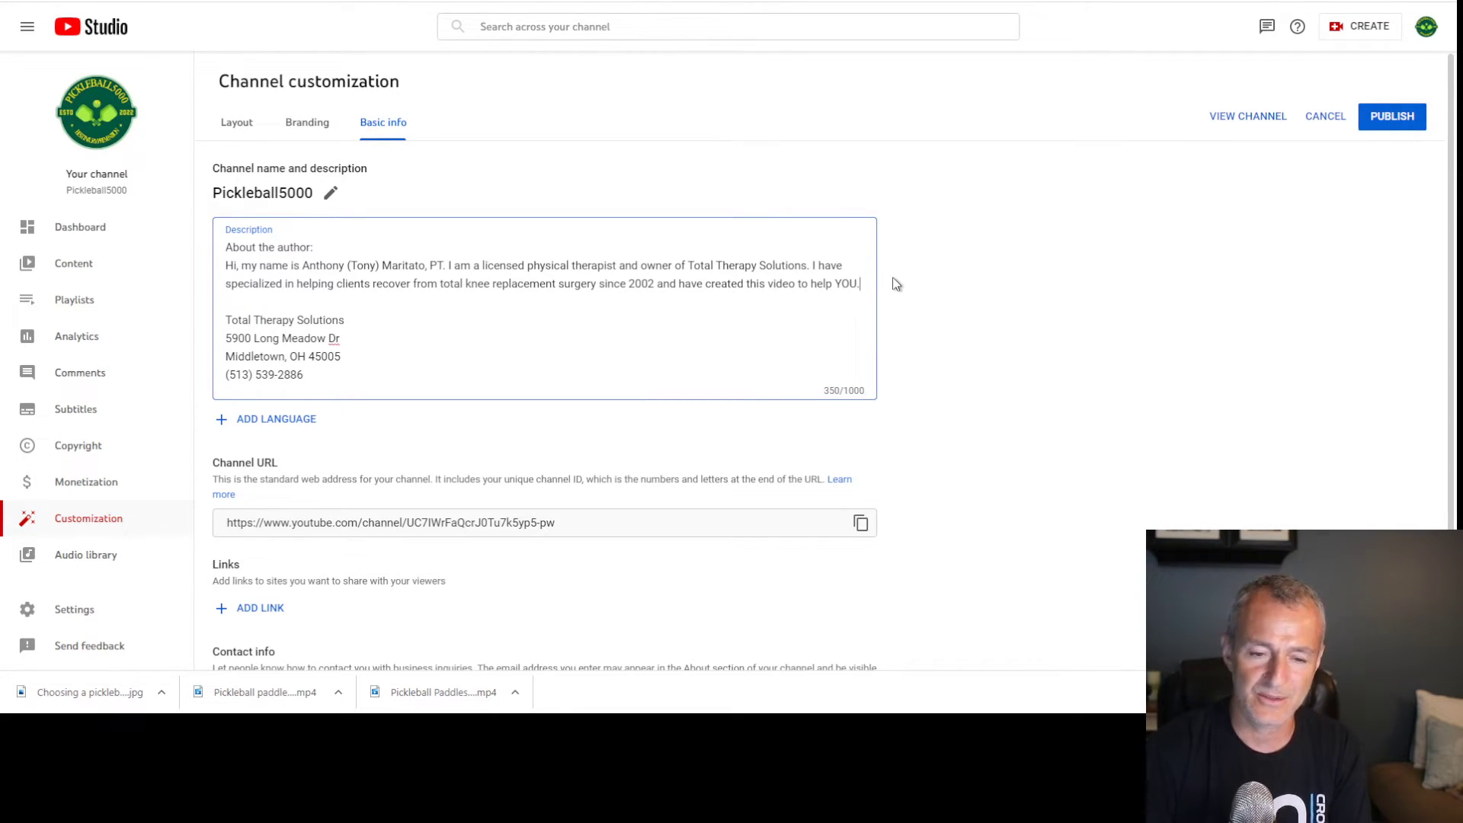
pyautogui.press('Return')
pyautogui.write('I am new t')
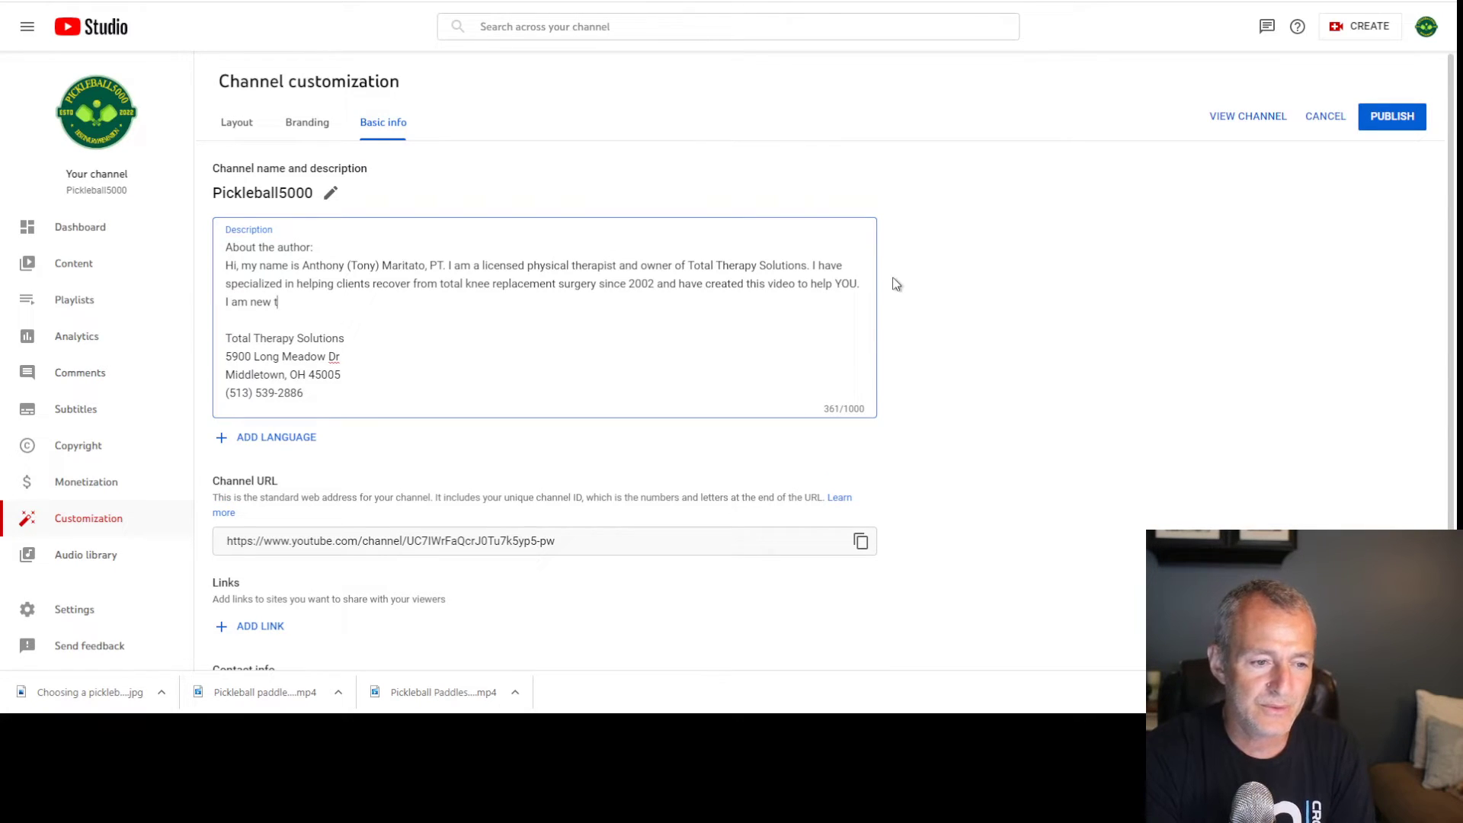
pyautogui.write('o the world of Pickleba')
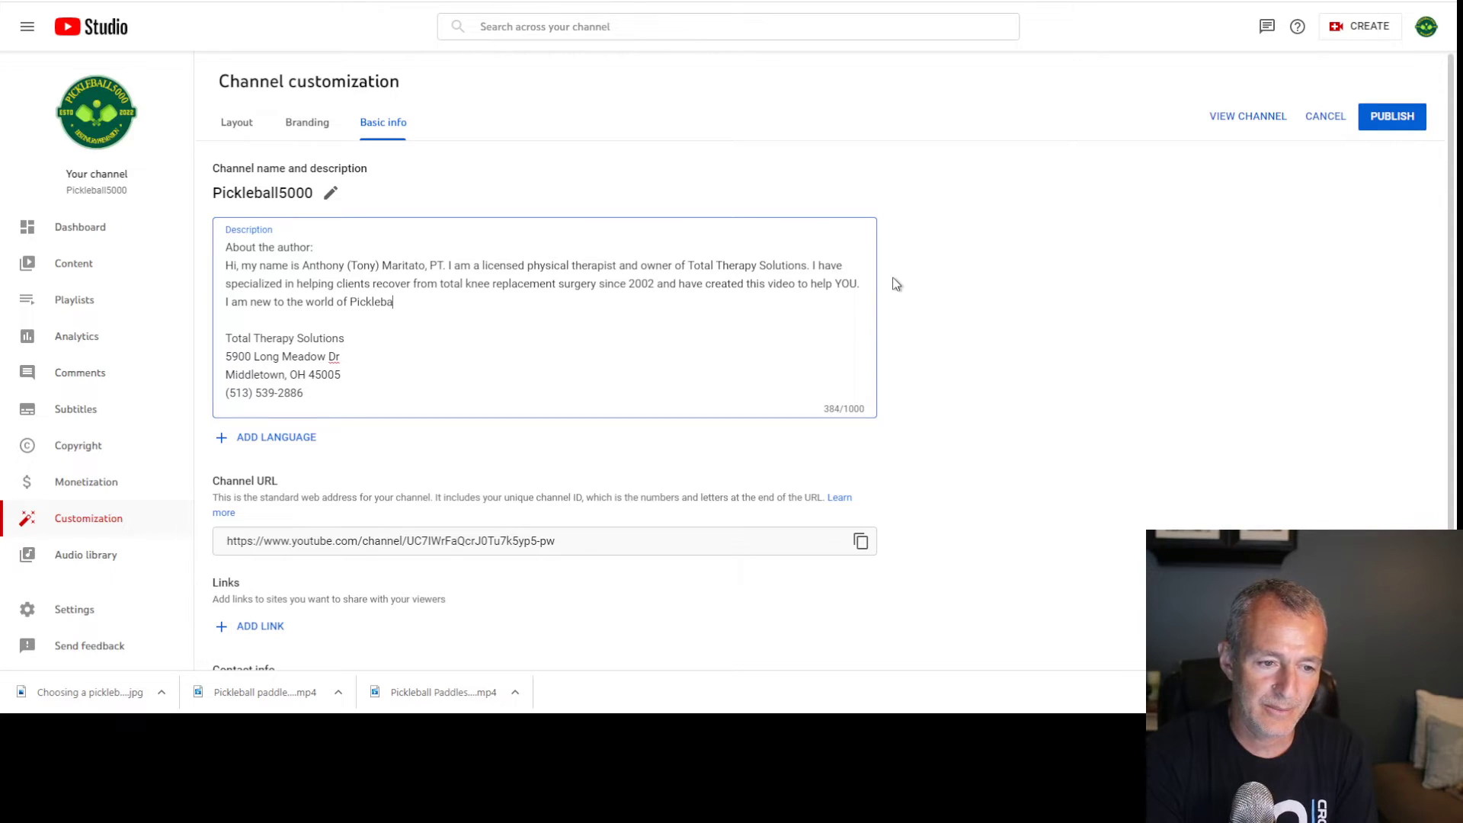
pyautogui.write('ll and would love to ')
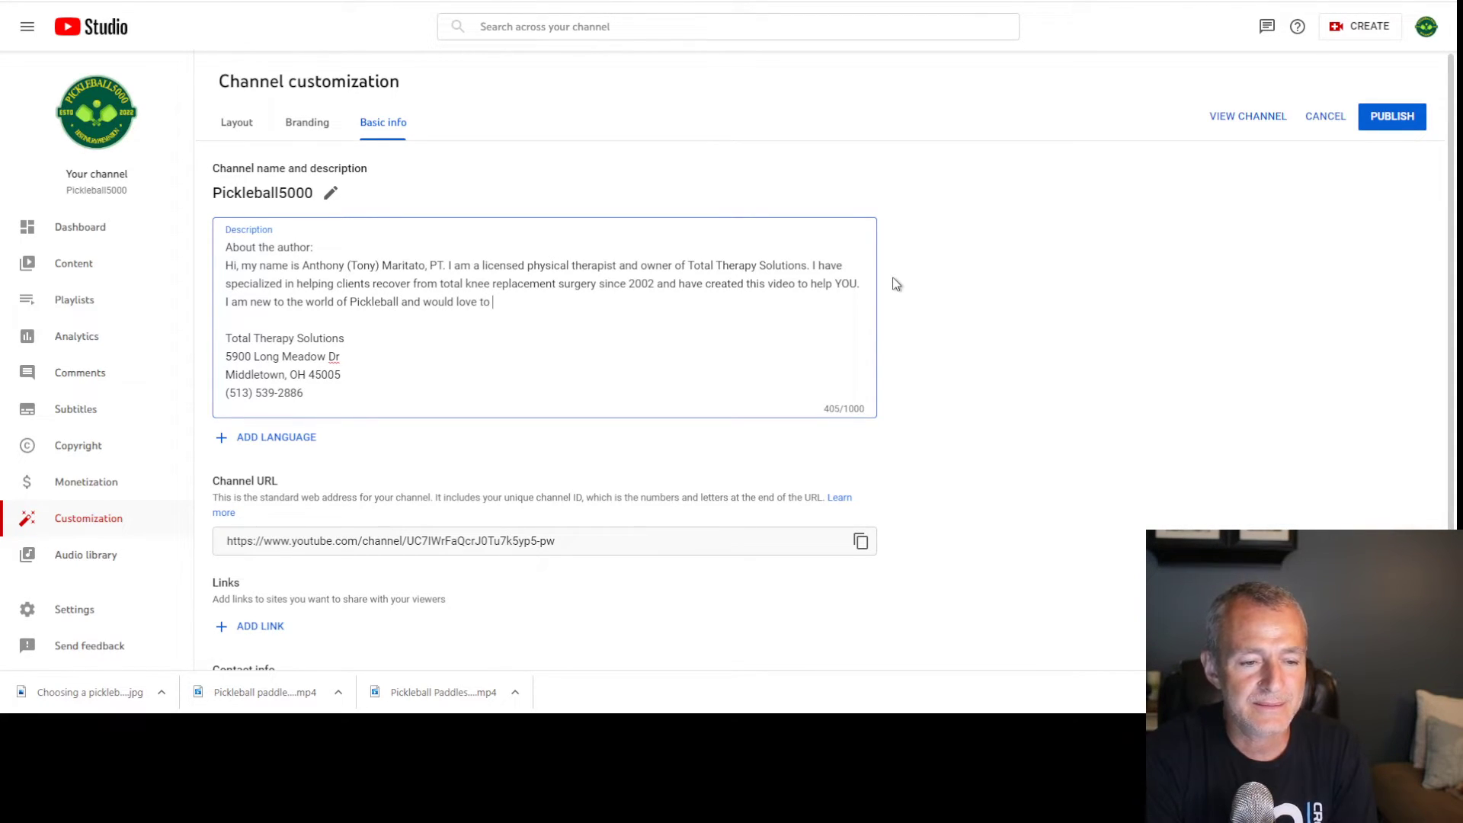
pyautogui.write('join ')
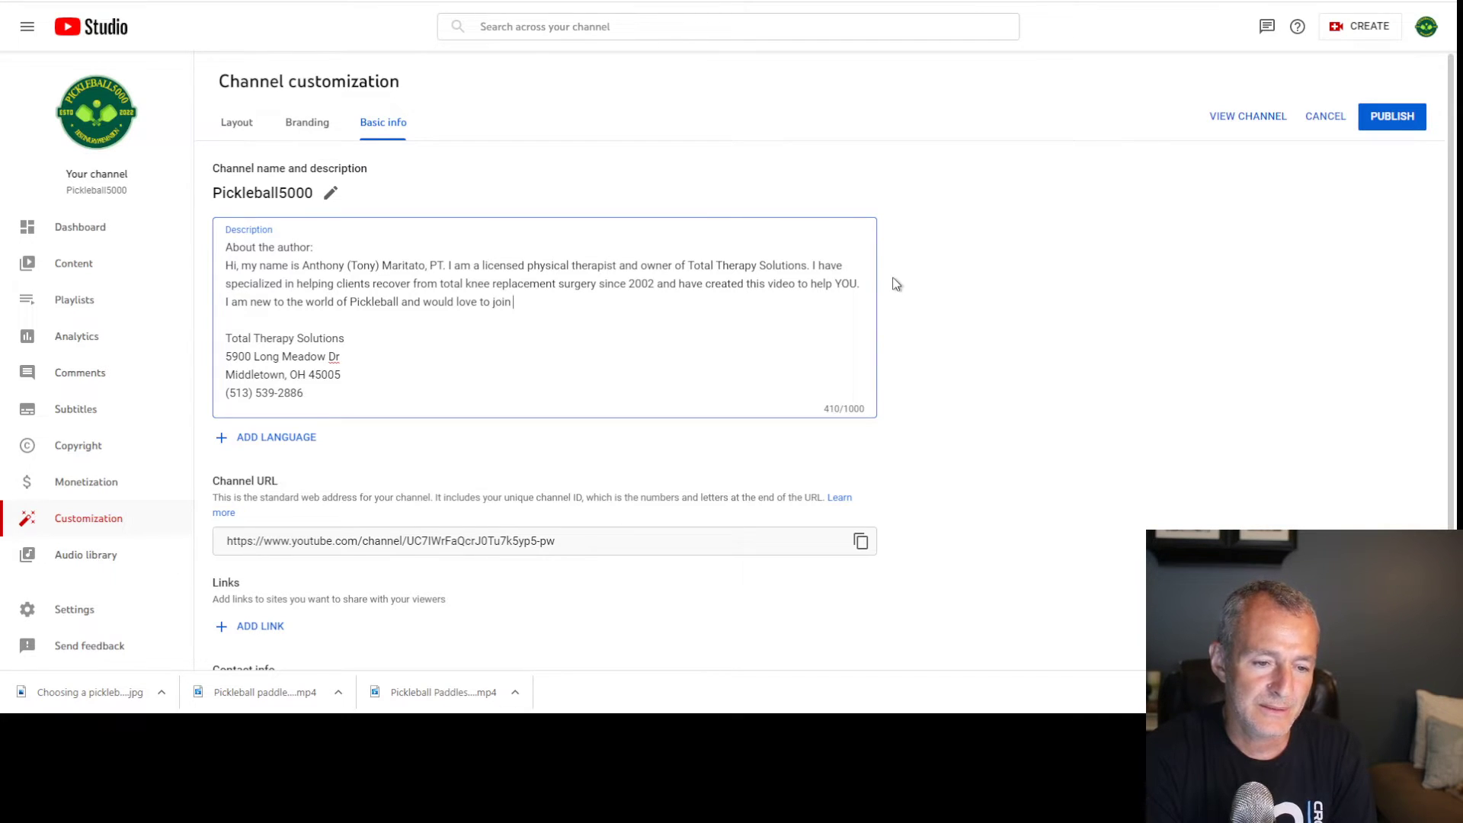
pyautogui.write('you on this journey.')
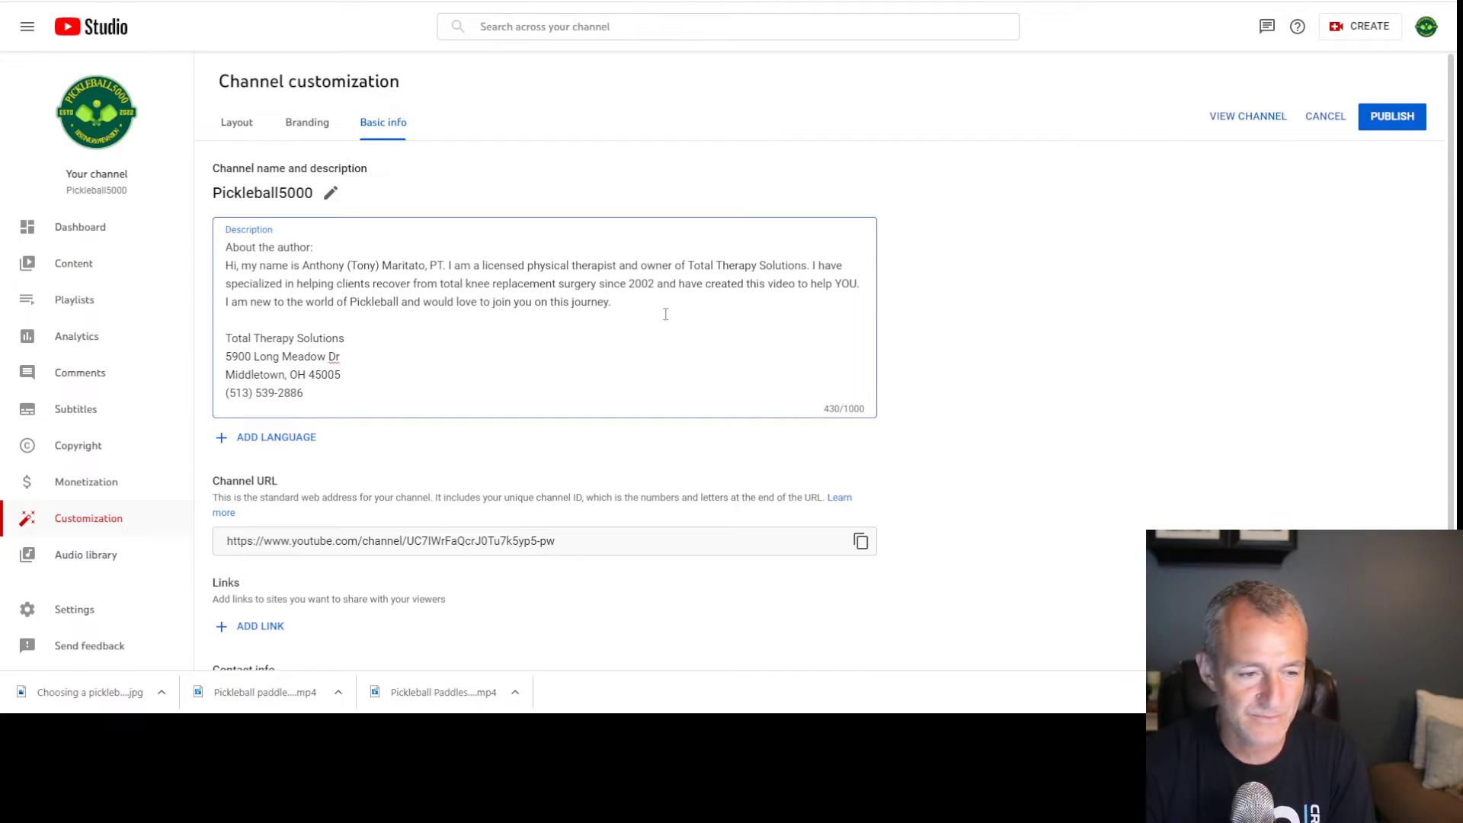
pyautogui.click(1379, 125)
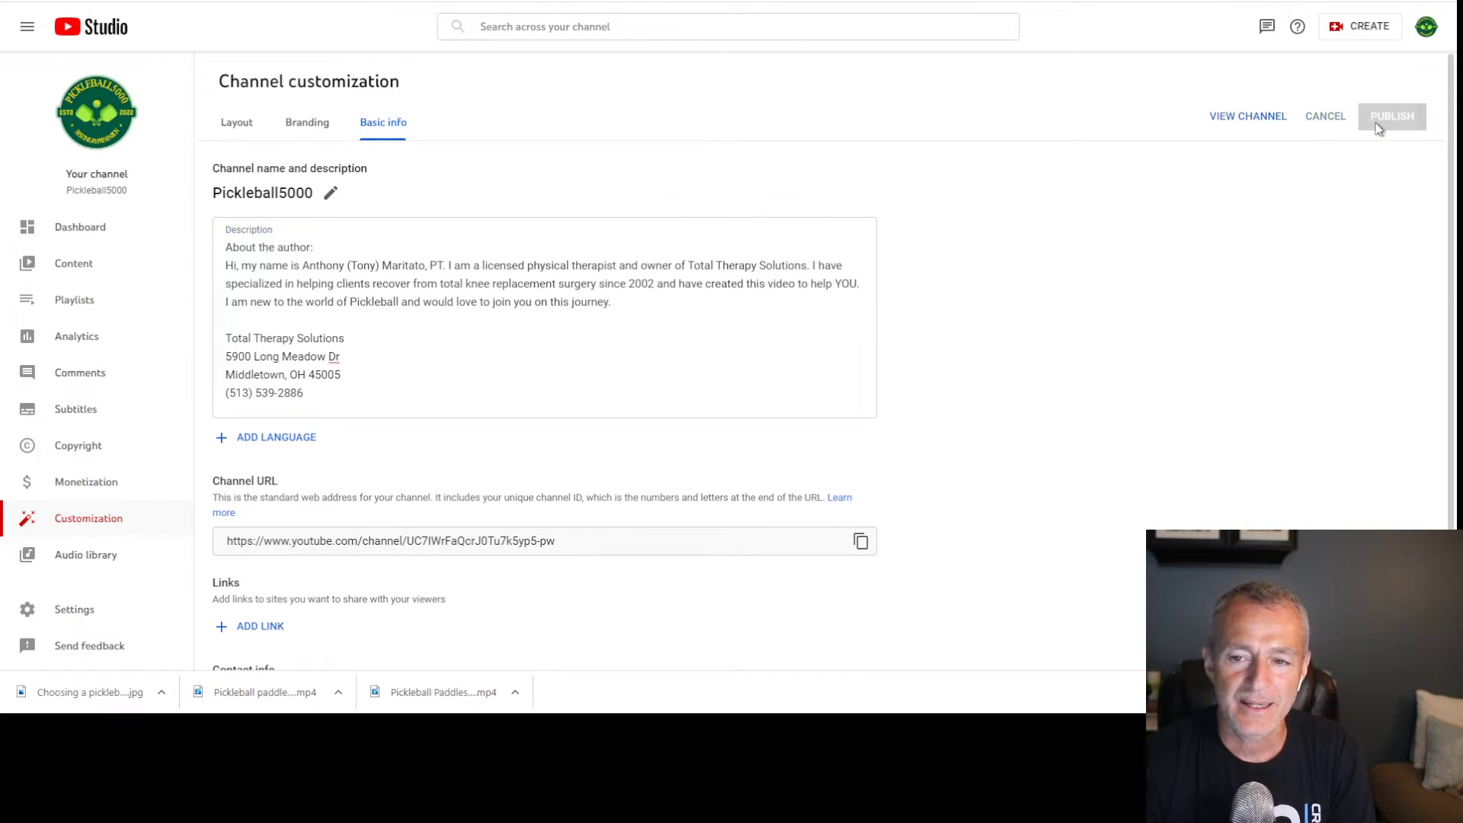
pyautogui.scroll(-1, 1202, 366)
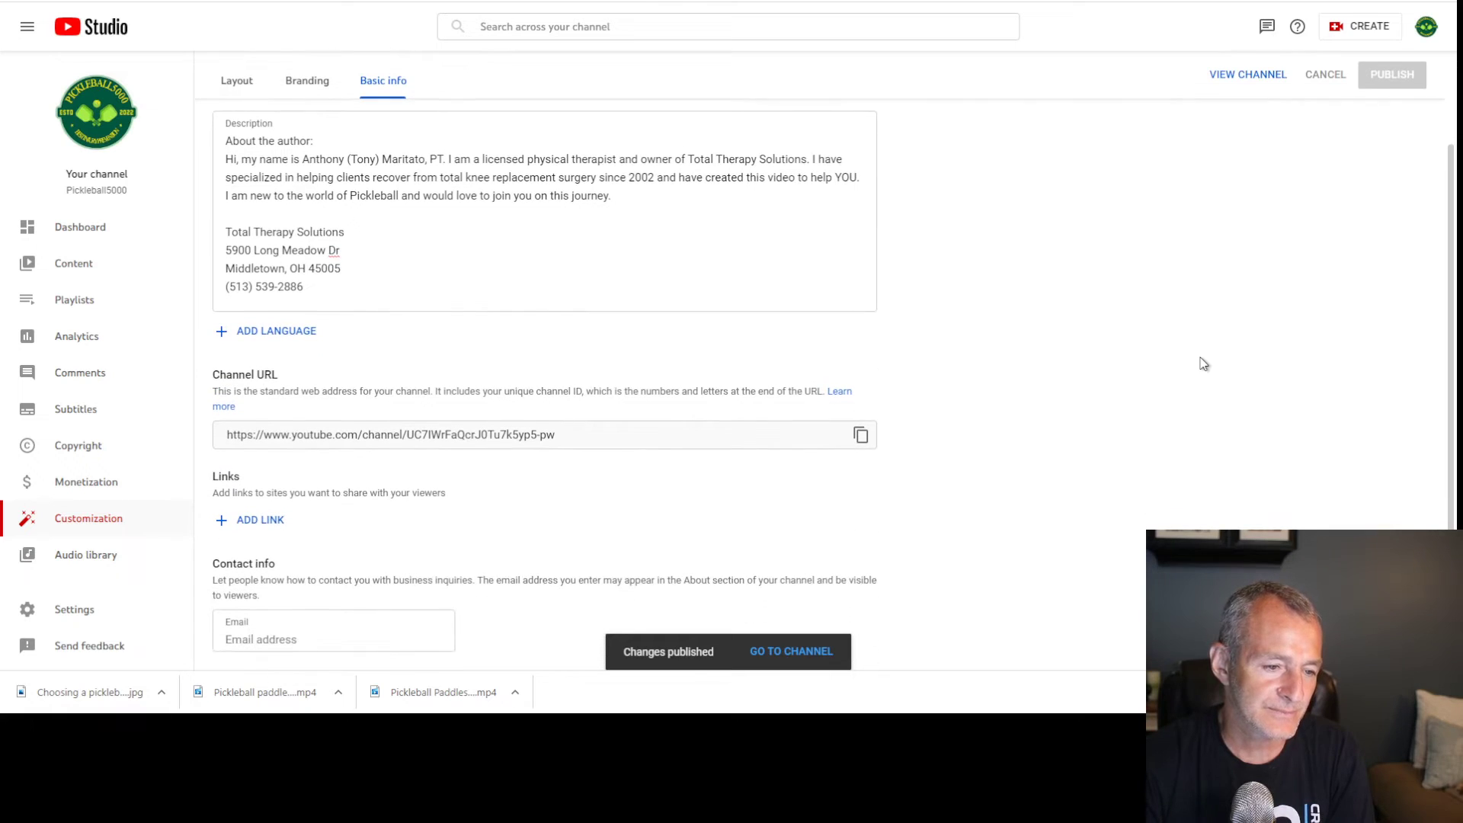
pyautogui.tripleClick(403, 436)
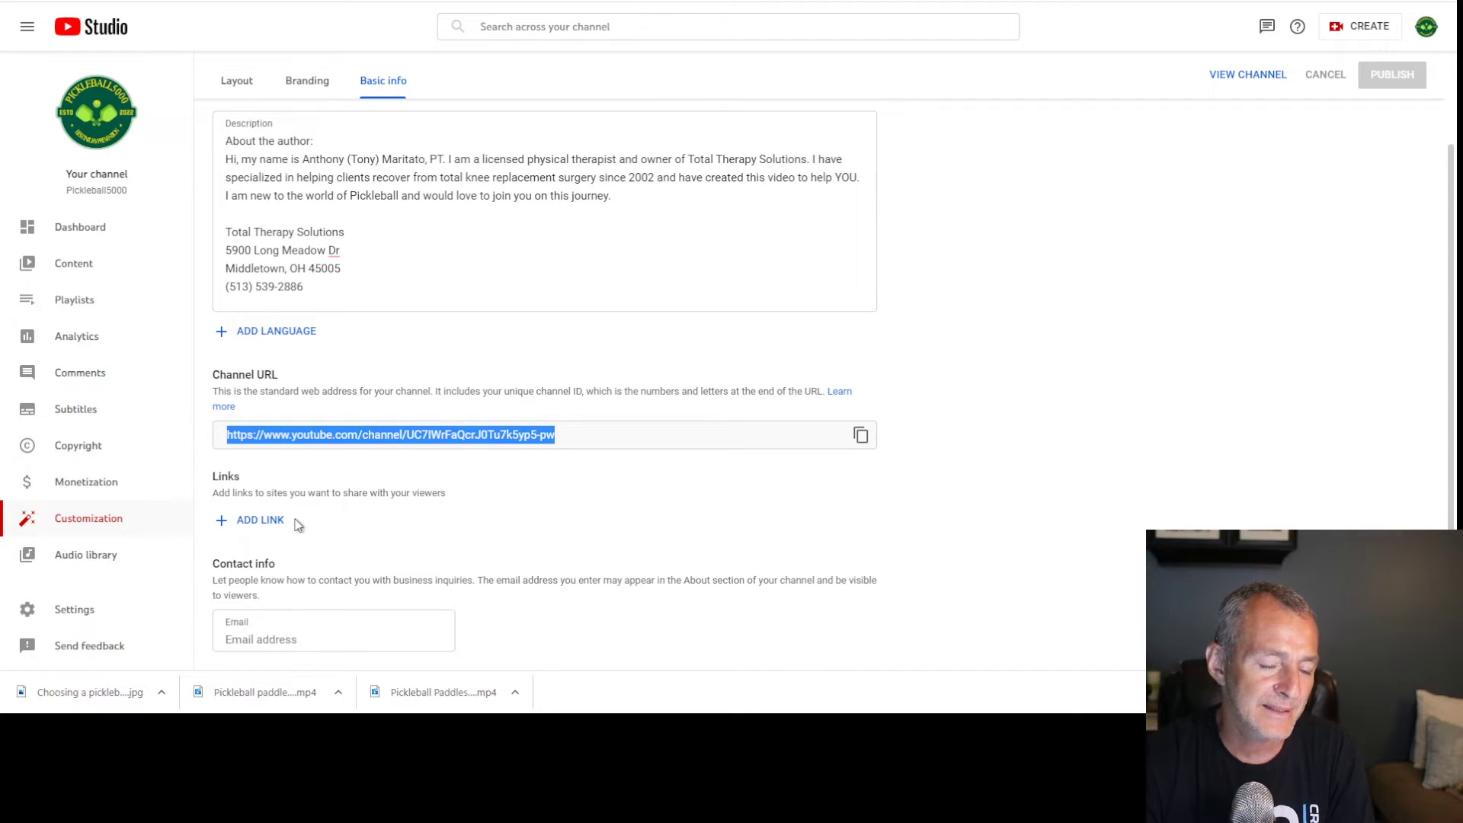
pyautogui.click(260, 519)
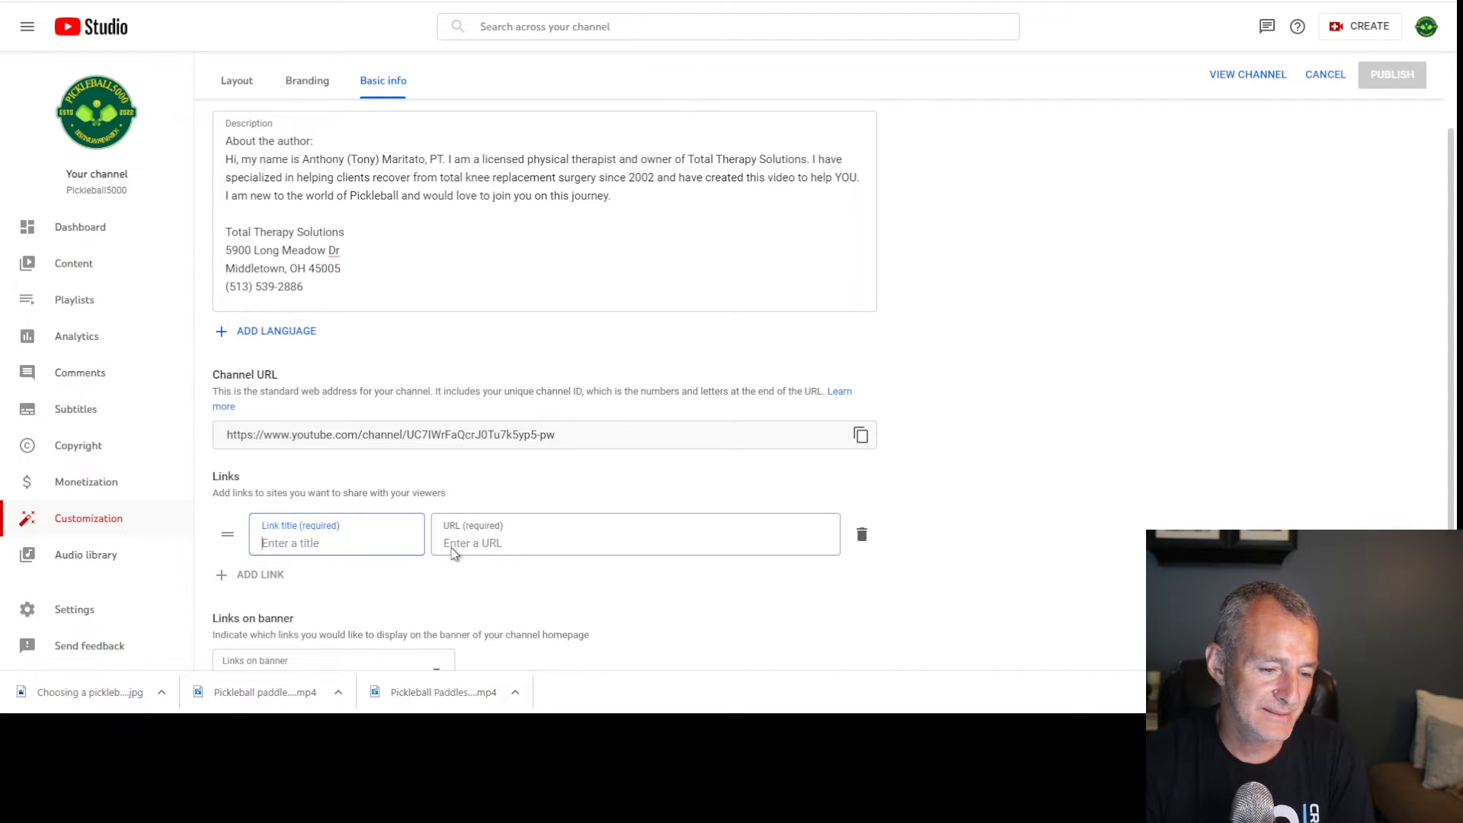
pyautogui.click(863, 534)
pyautogui.click(290, 643)
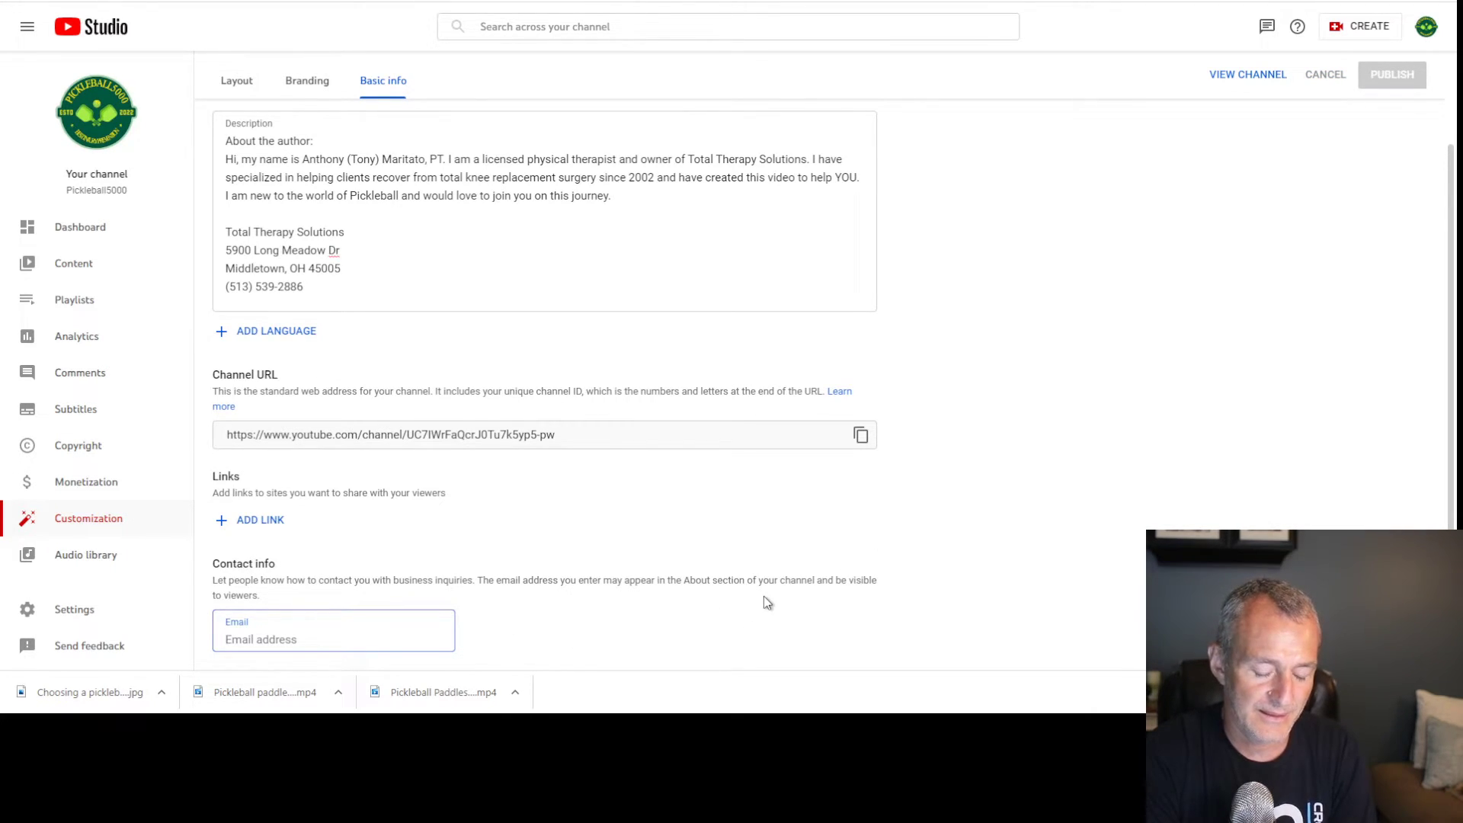
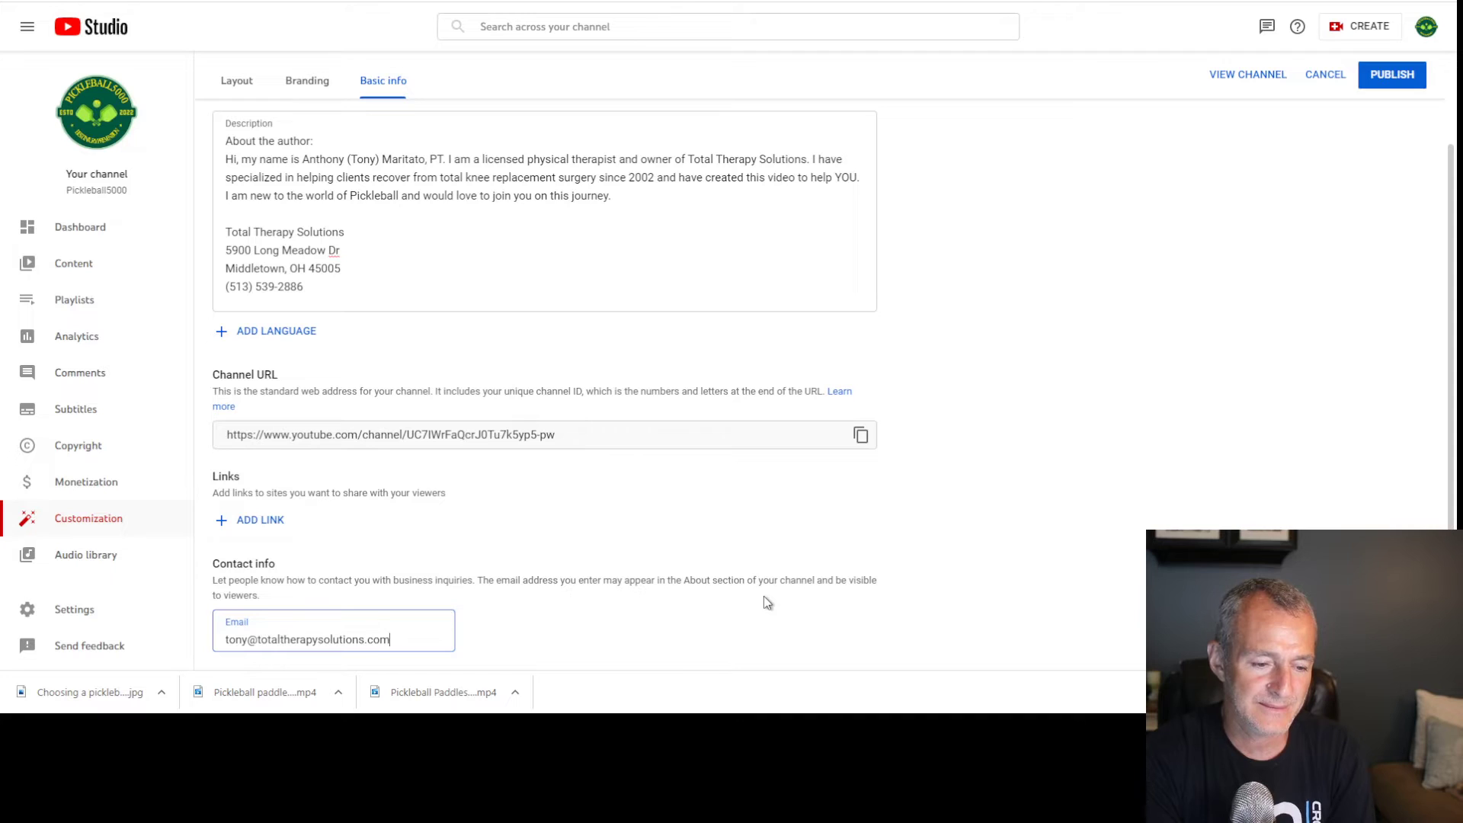
pyautogui.click(1389, 73)
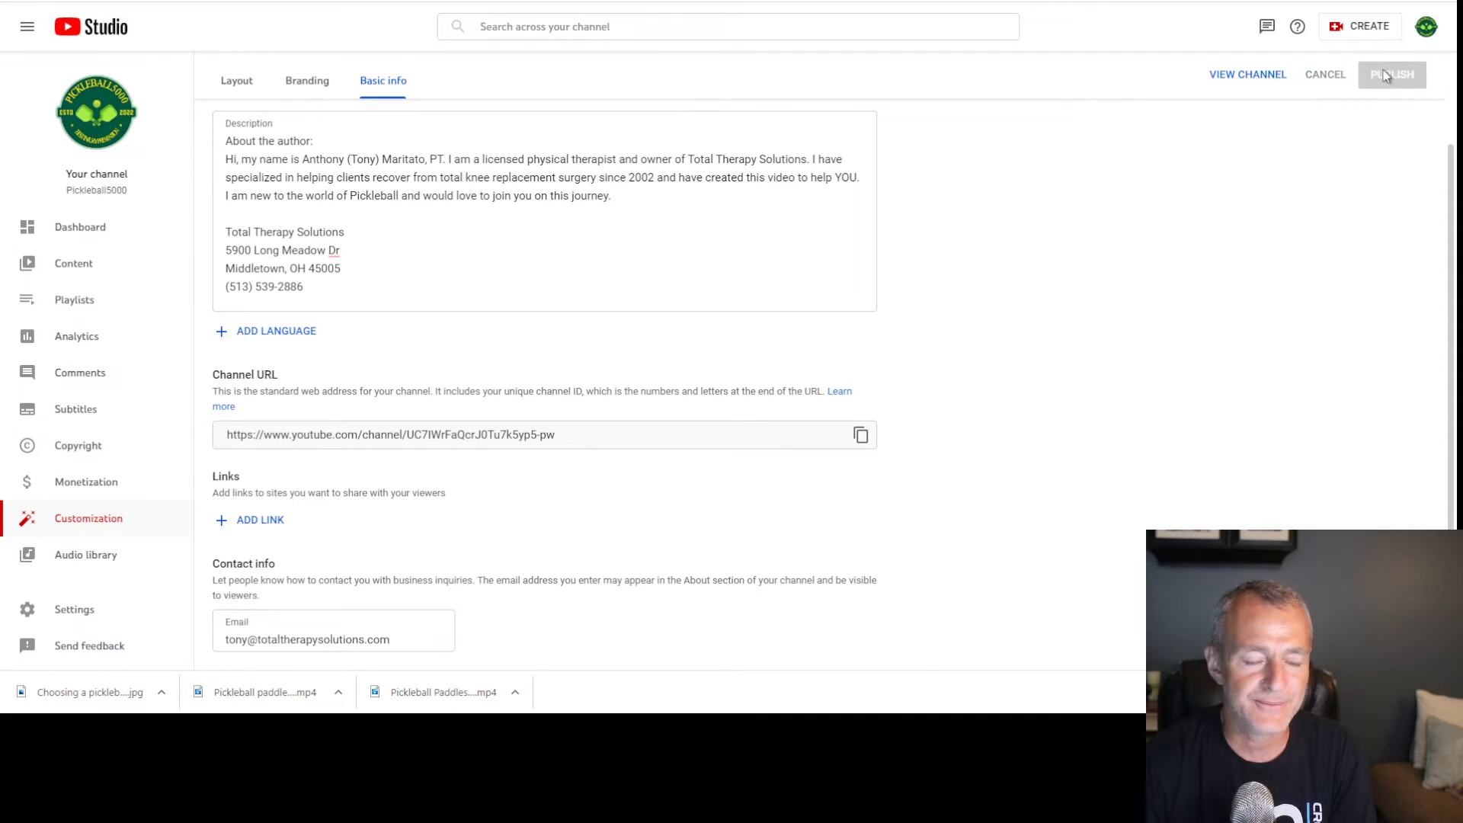
pyautogui.scroll(2, 538, 424)
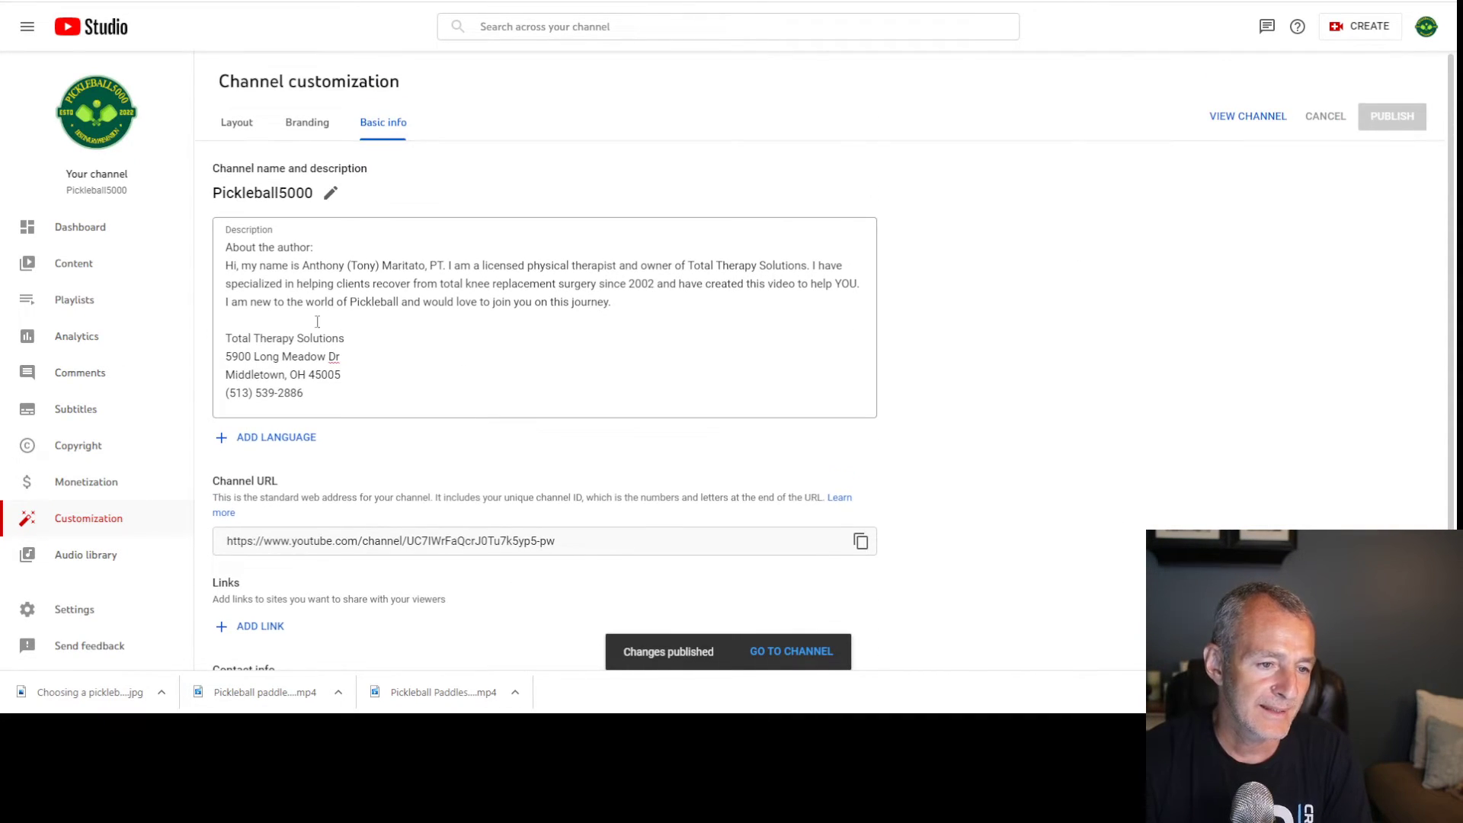
pyautogui.moveTo(305, 268); pyautogui.dragTo(447, 266)
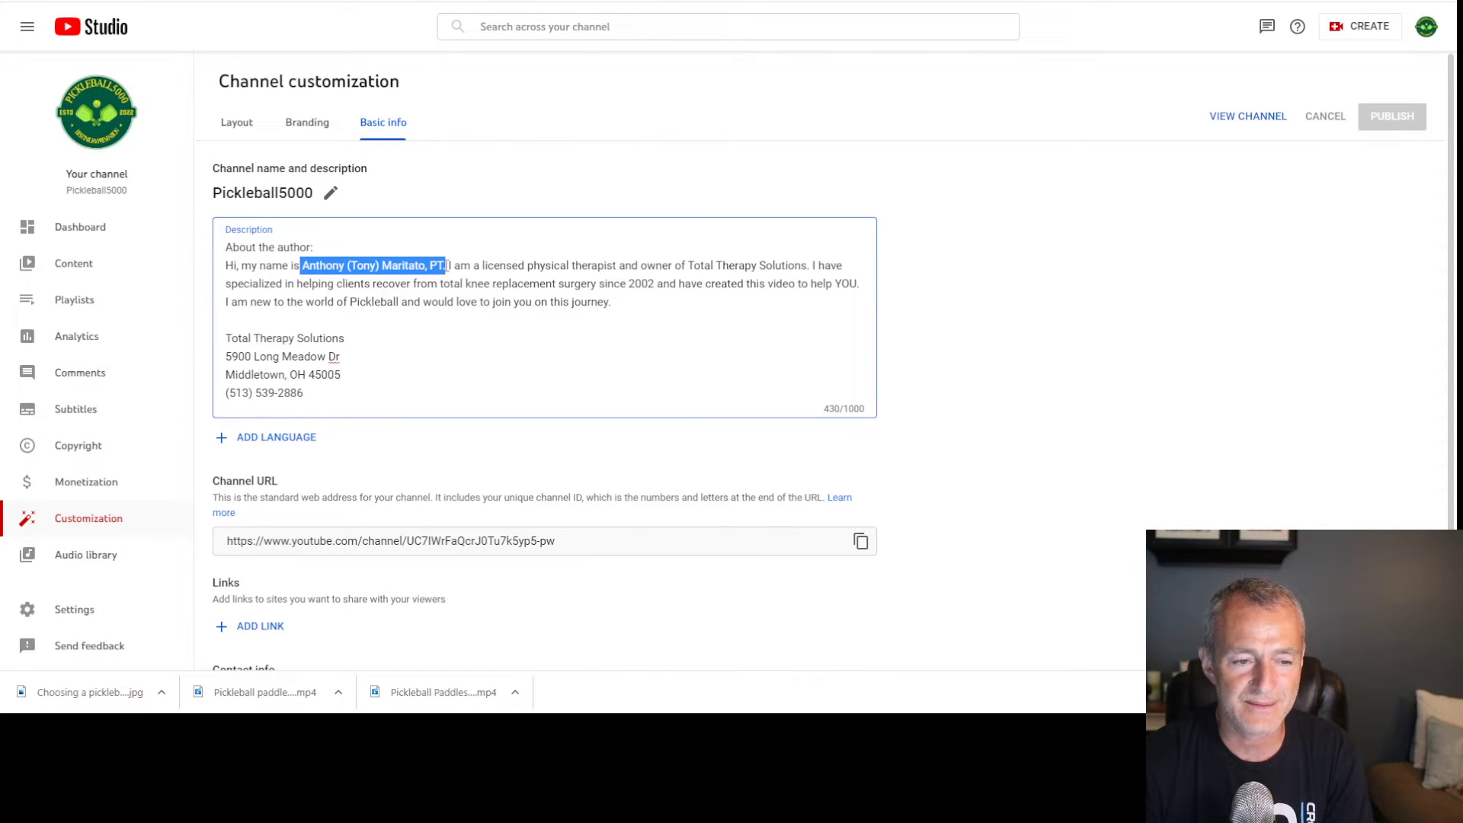
pyautogui.moveTo(227, 339); pyautogui.dragTo(349, 413)
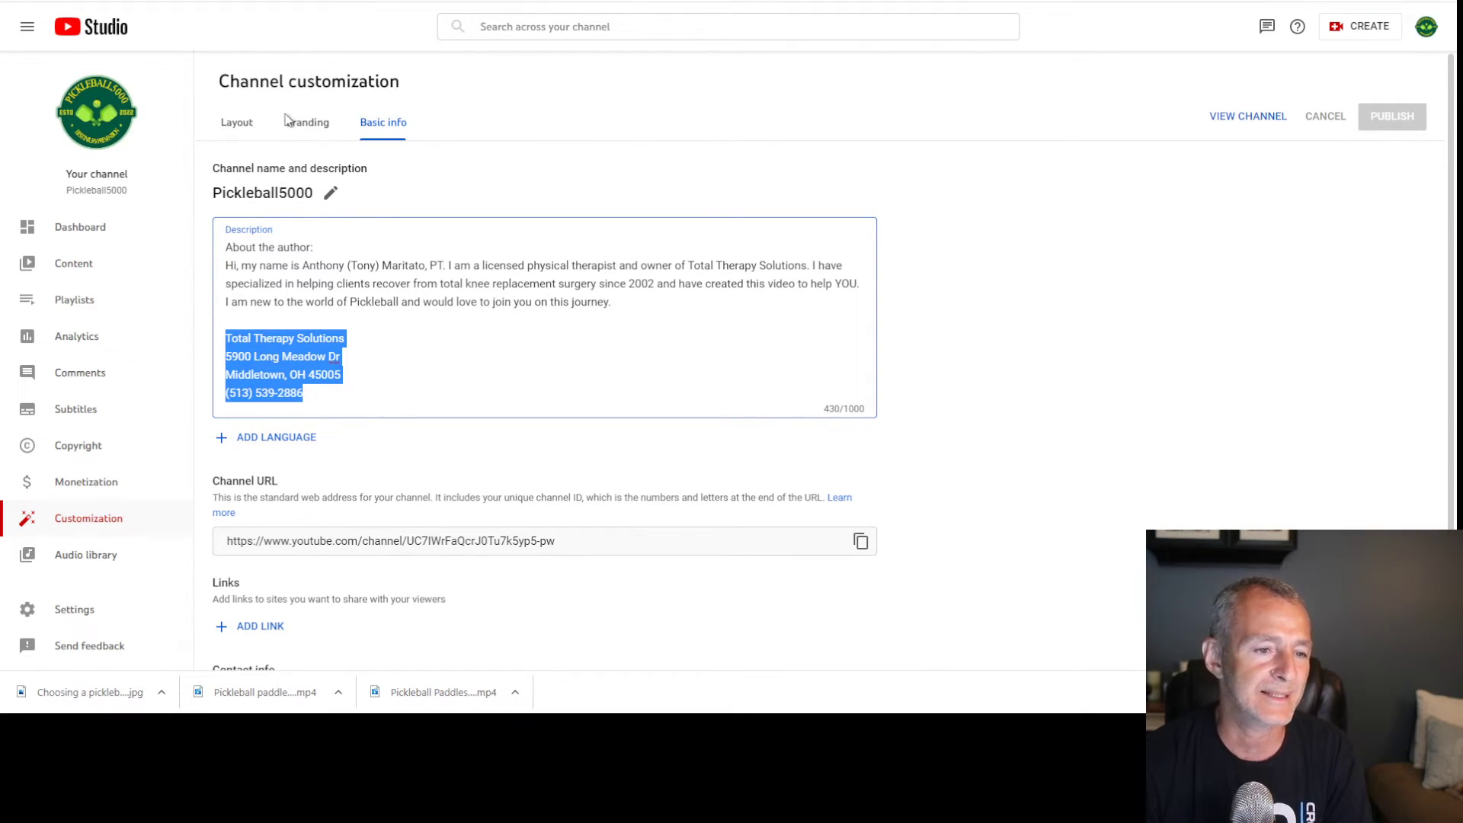
pyautogui.scroll(-2, 426, 534)
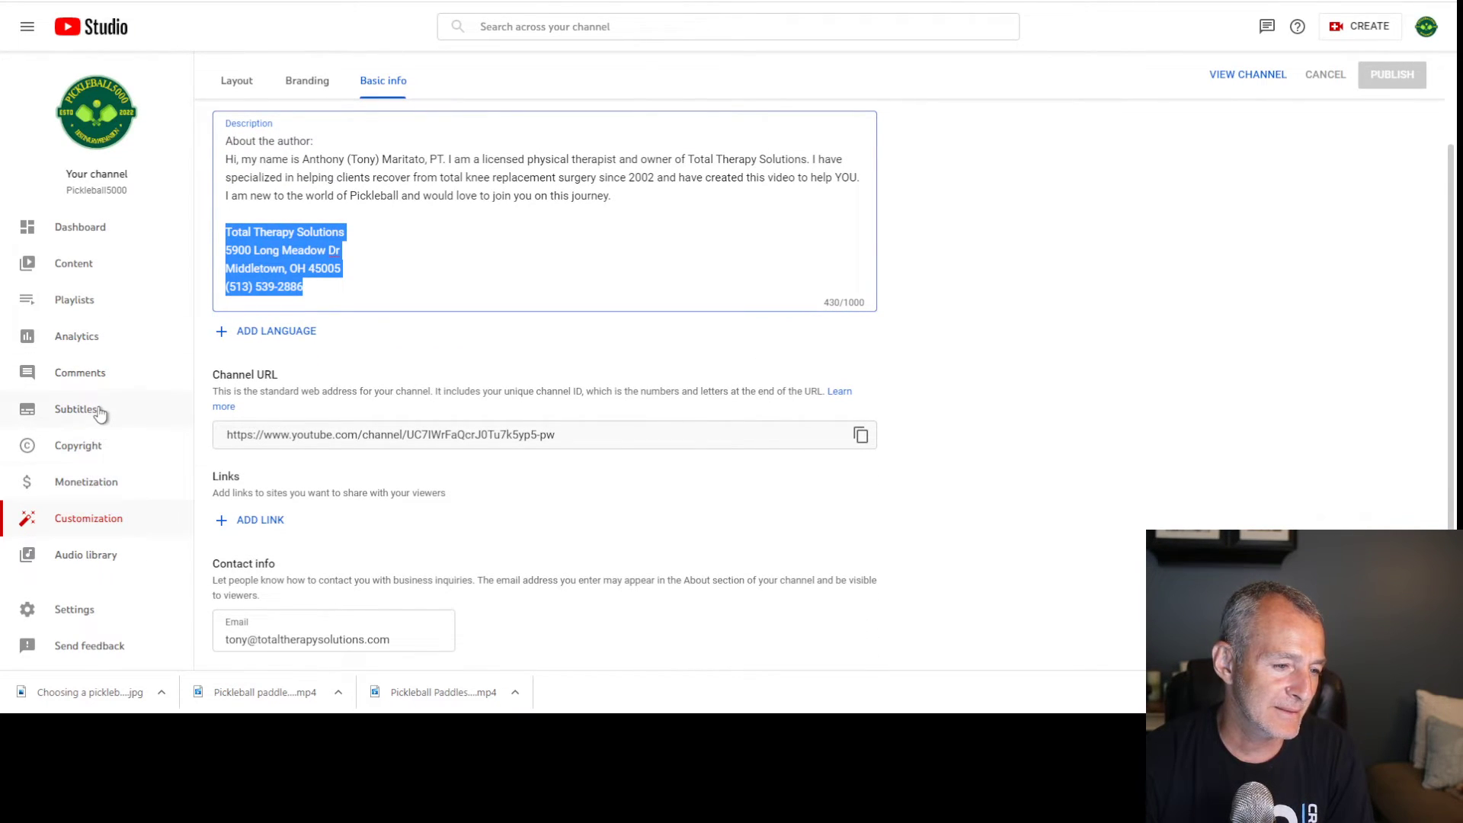
# Set the channel's country of residence to United States
pyautogui.click(98, 608)
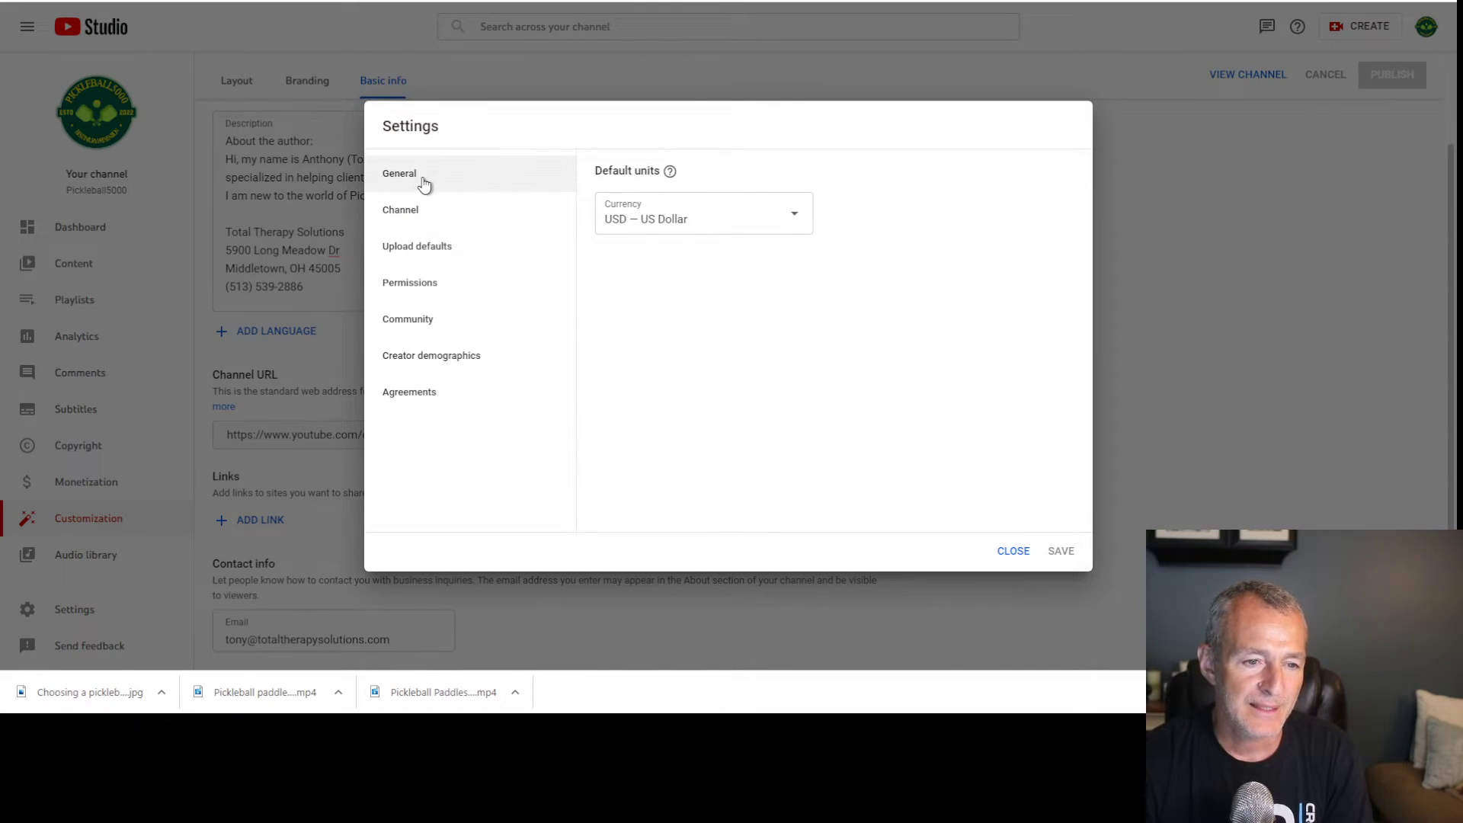
pyautogui.click(425, 211)
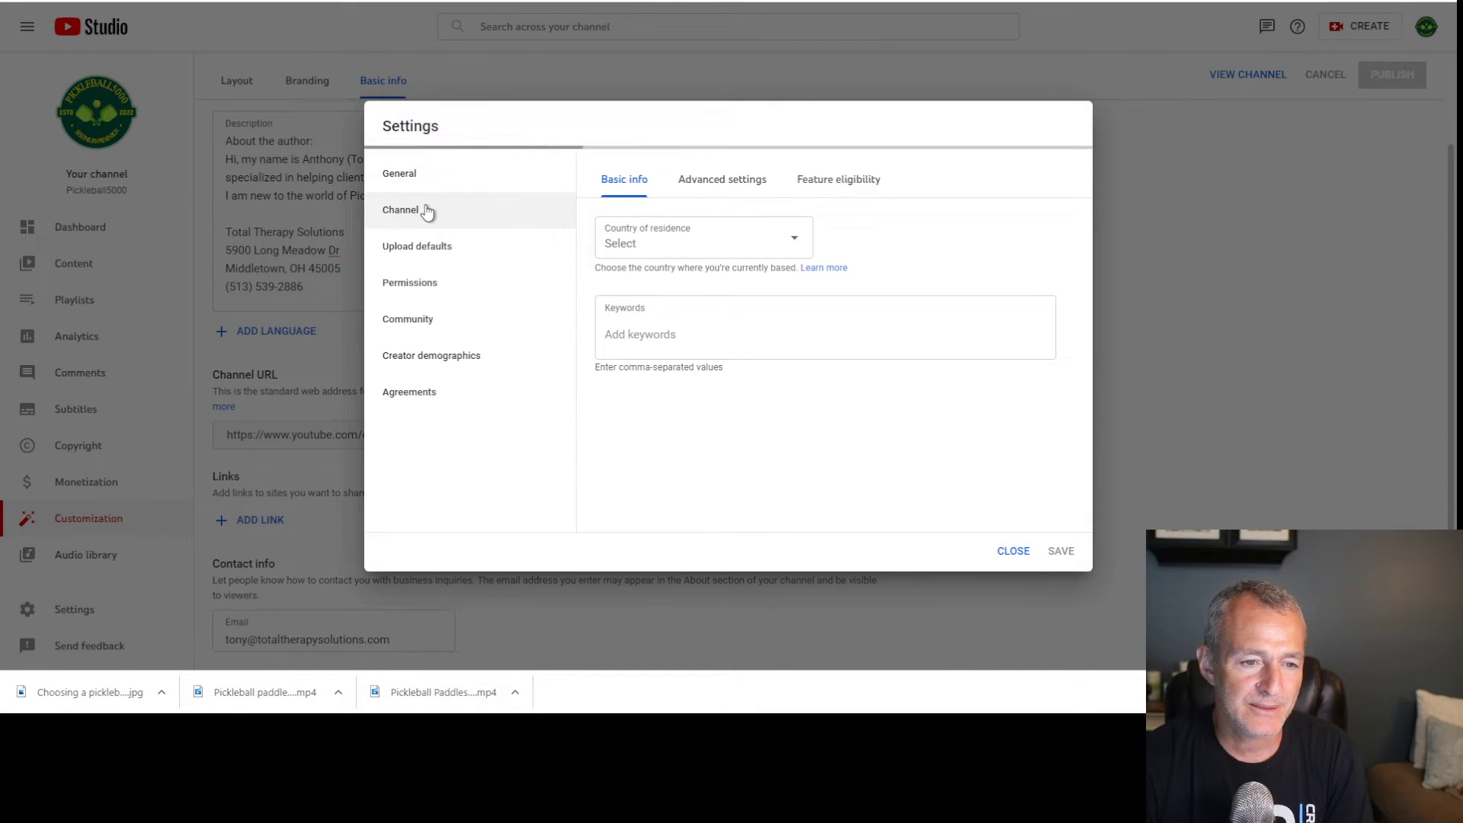
pyautogui.click(697, 244)
pyautogui.scroll(-15, 697, 377)
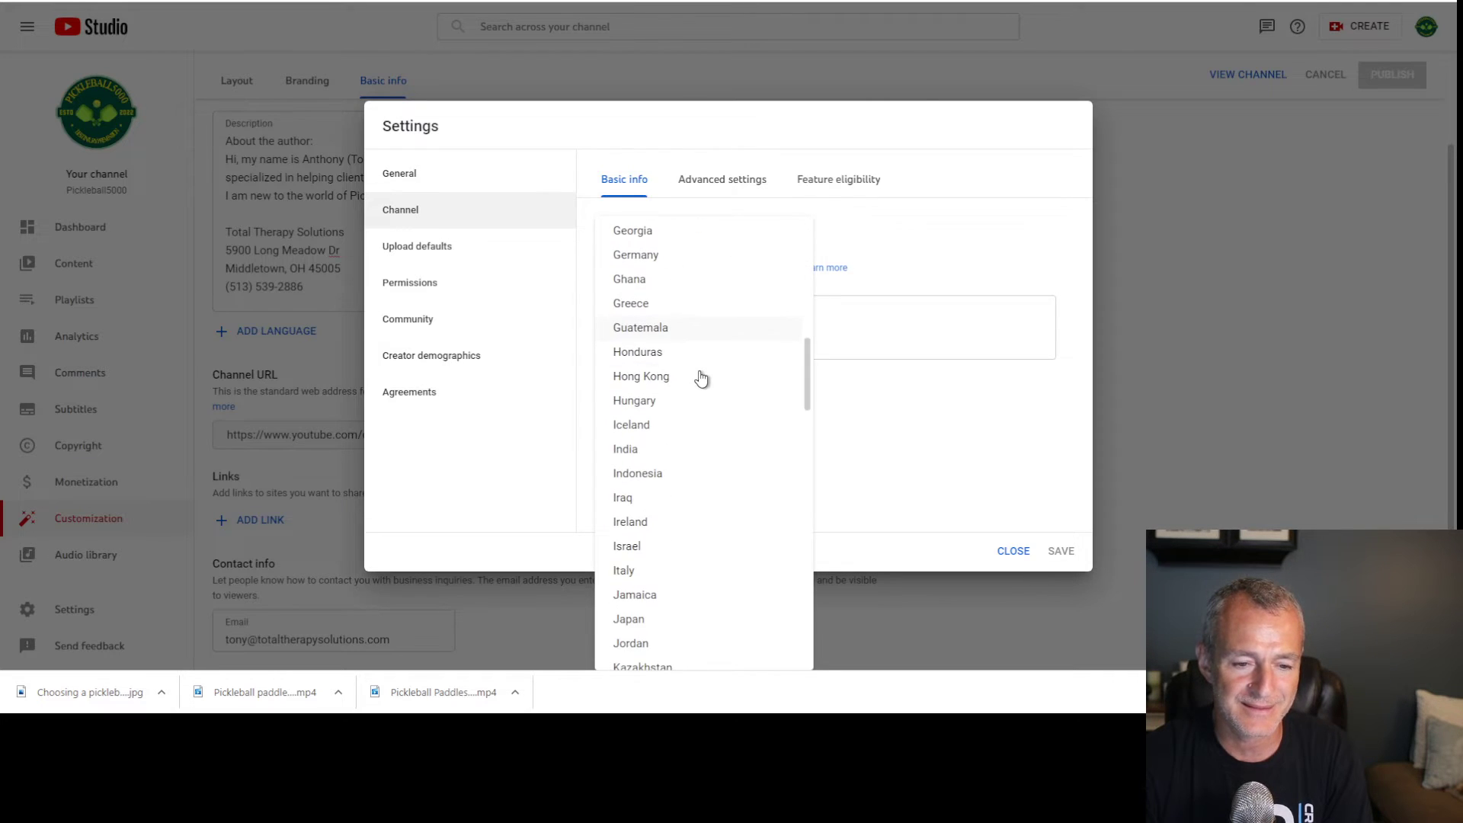
pyautogui.scroll(-10, 701, 381)
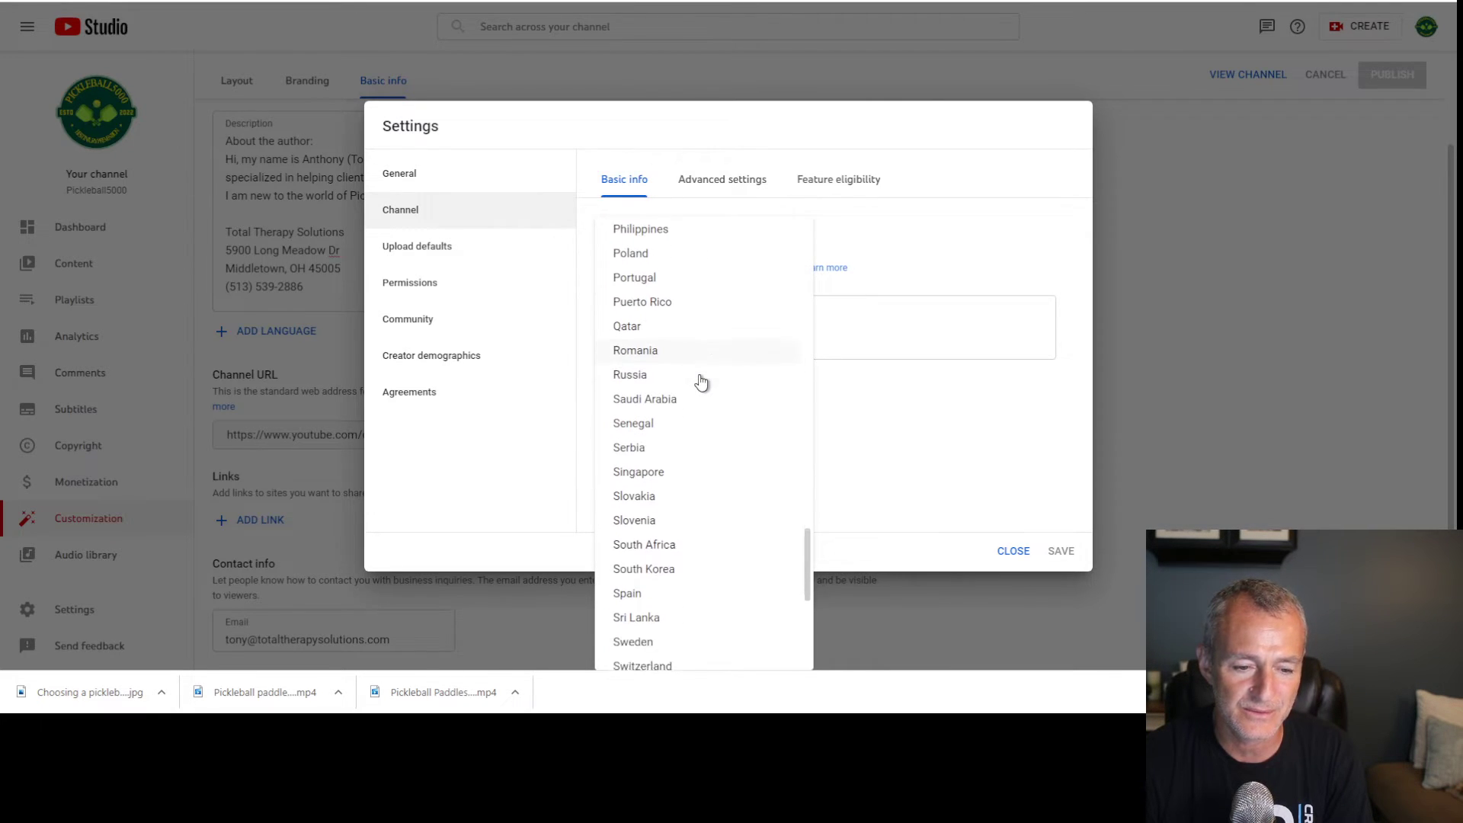
pyautogui.scroll(-3, 701, 381)
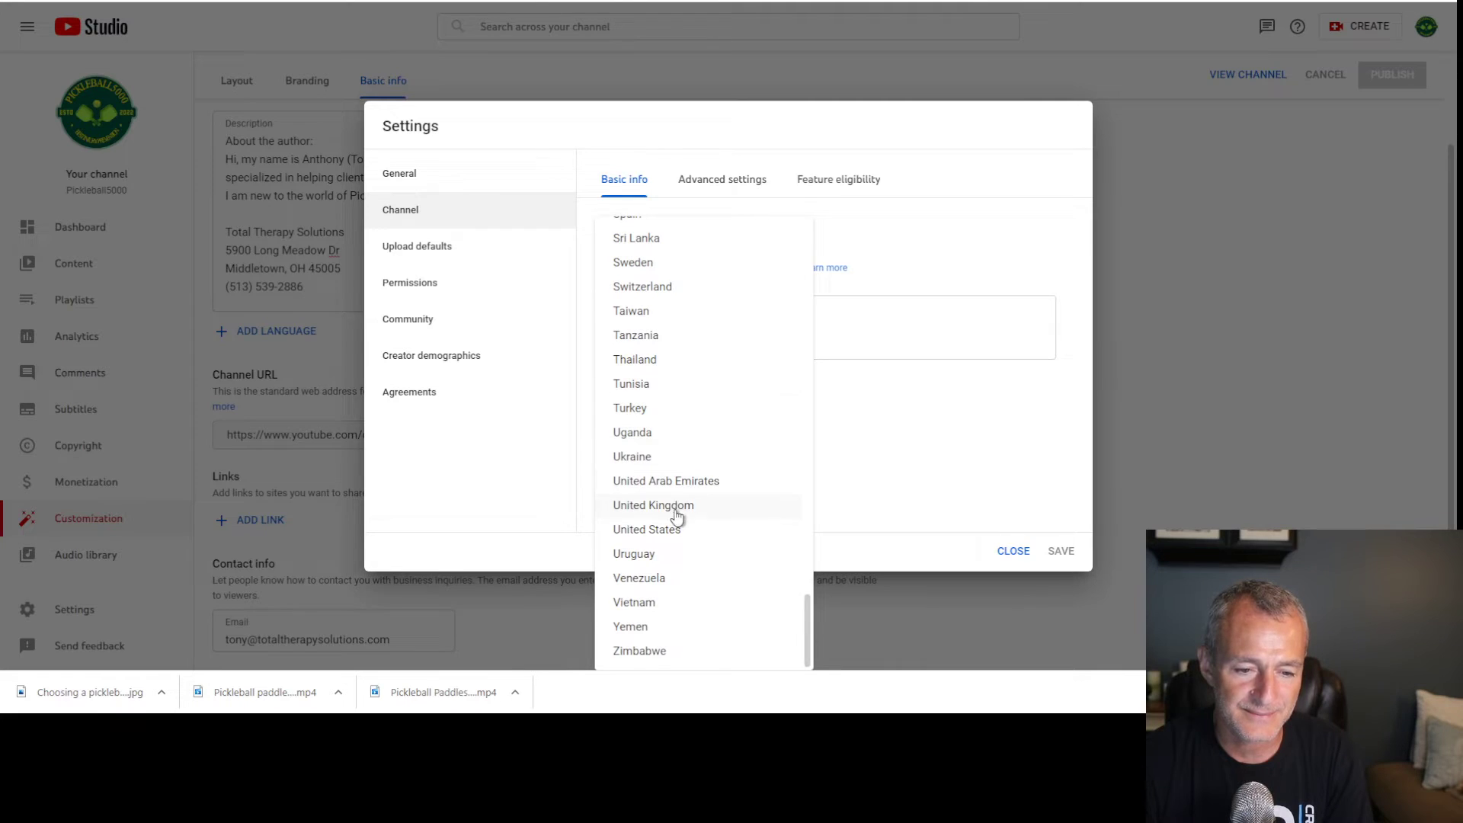
pyautogui.click(673, 537)
# Add keywords pickleball, physical therapy, pickleball injuries, sports injuries, pickleball training, injury prevention and save
pyautogui.click(813, 343)
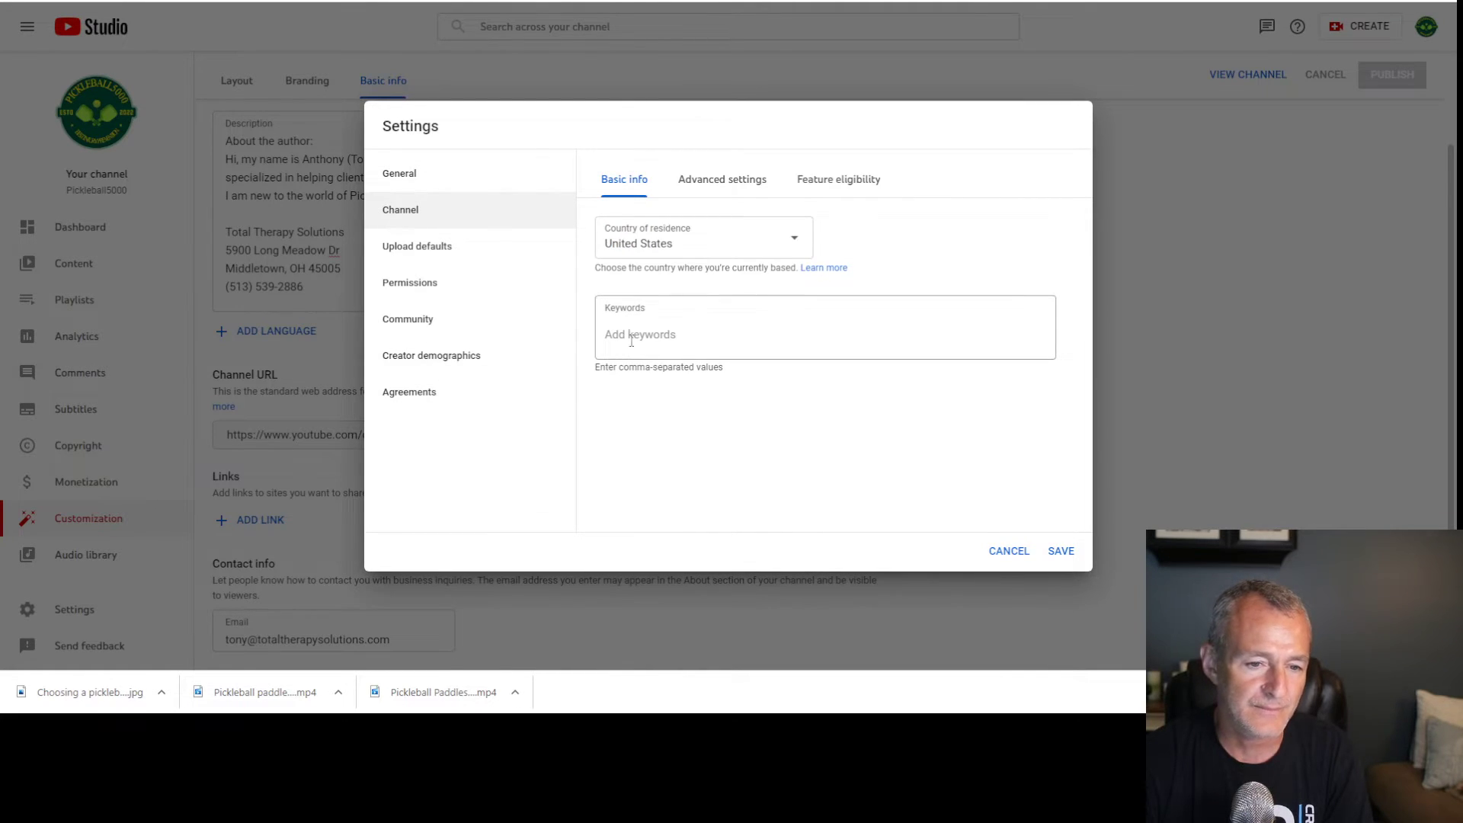
pyautogui.write('pickleball')
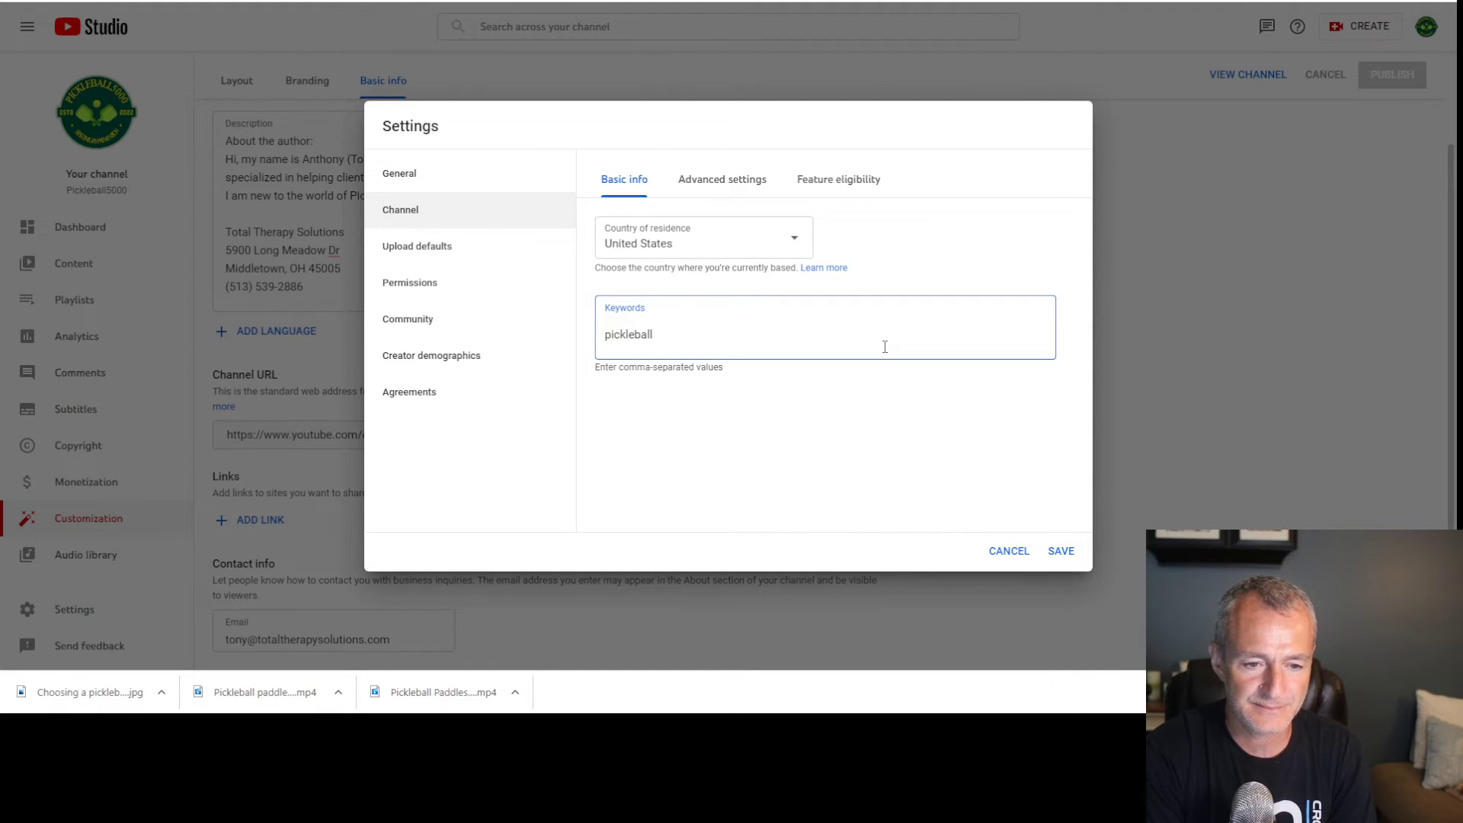
pyautogui.press('Return')
pyautogui.write('physical therapy')
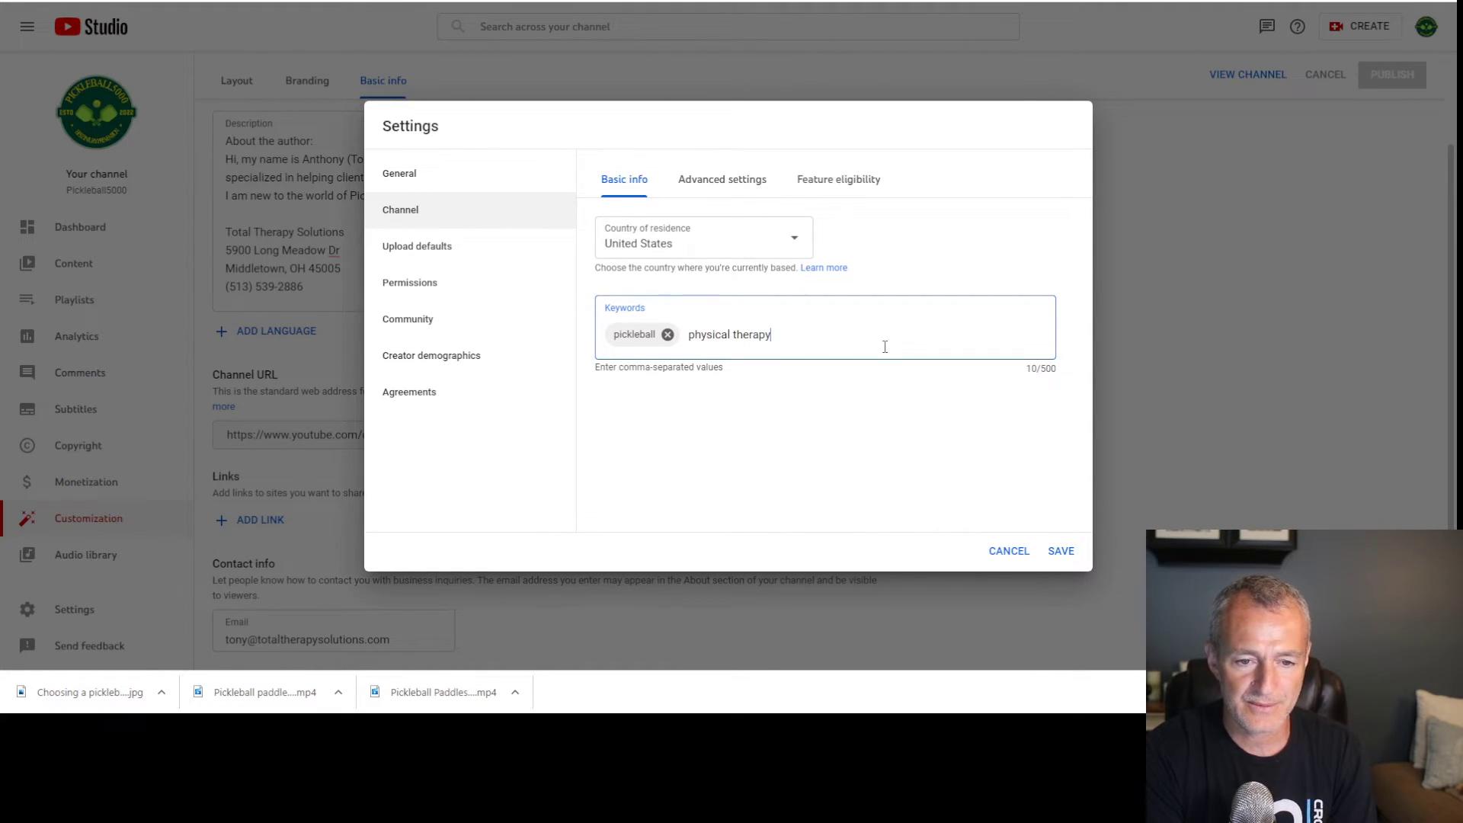
pyautogui.press('Return')
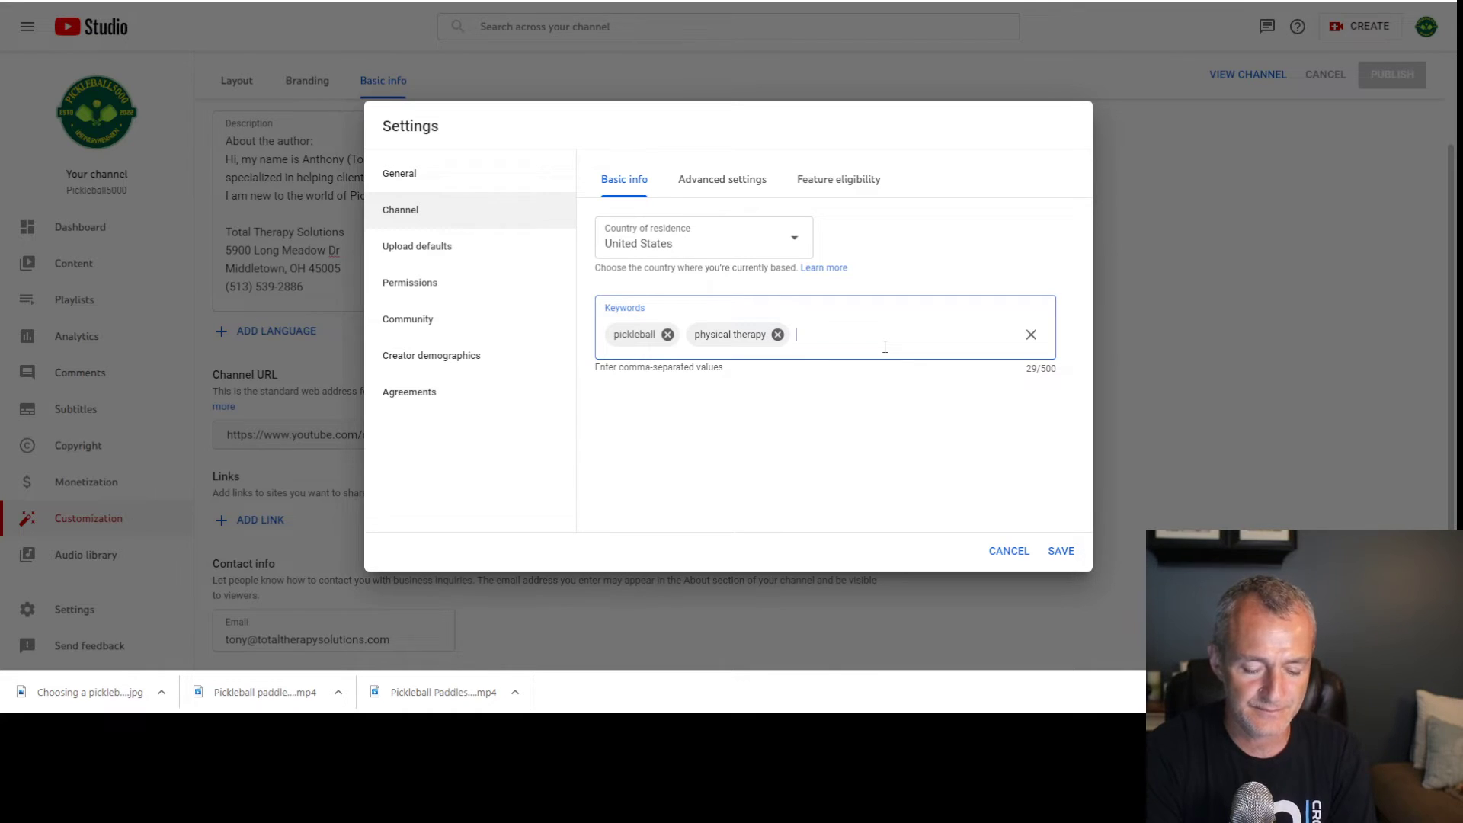
pyautogui.write('pickleball in')
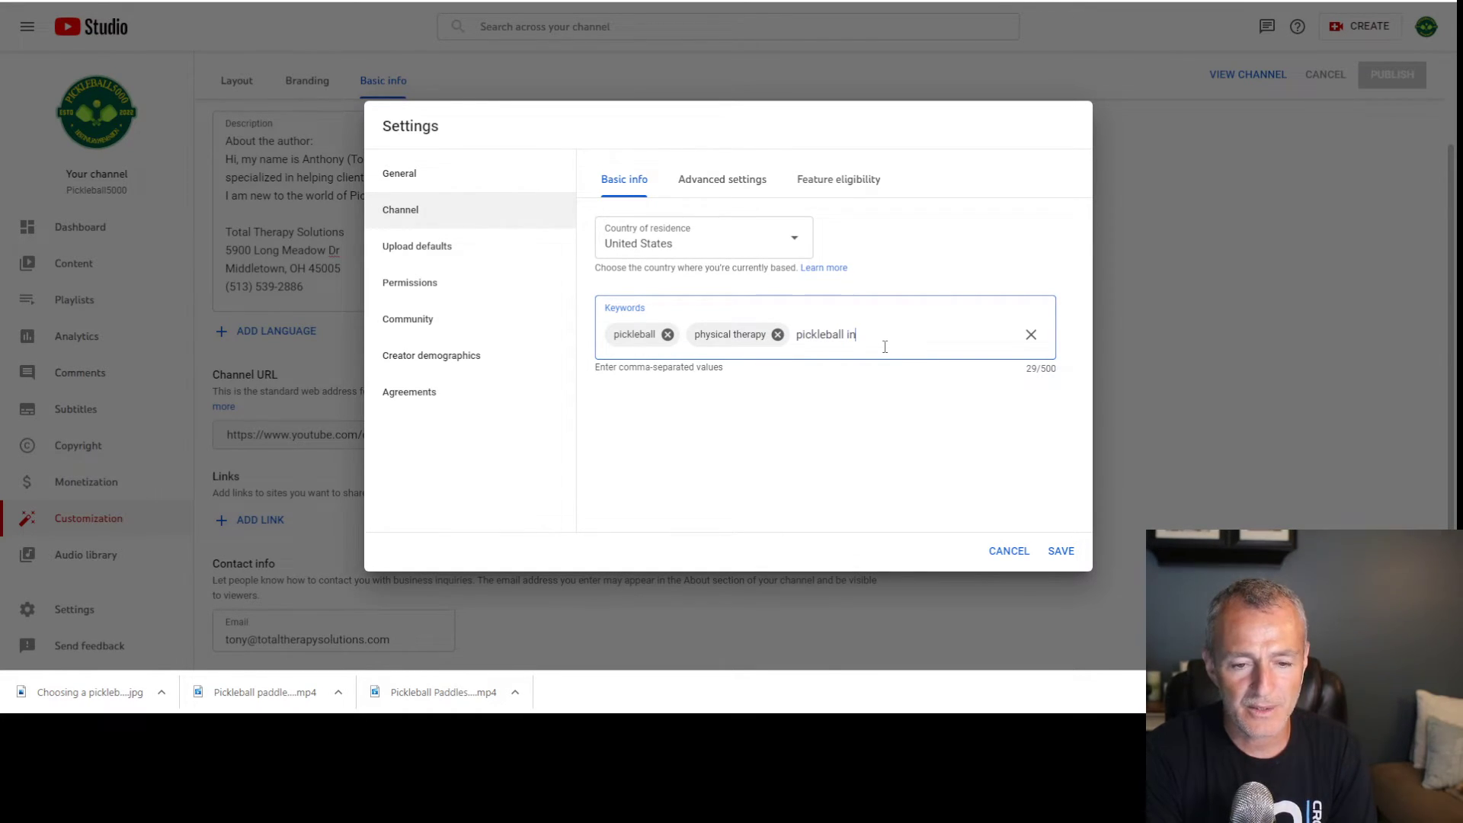
pyautogui.write('juries')
pyautogui.press(',')
pyautogui.write('sports injuries')
pyautogui.press(',')
pyautogui.write('pickleball training')
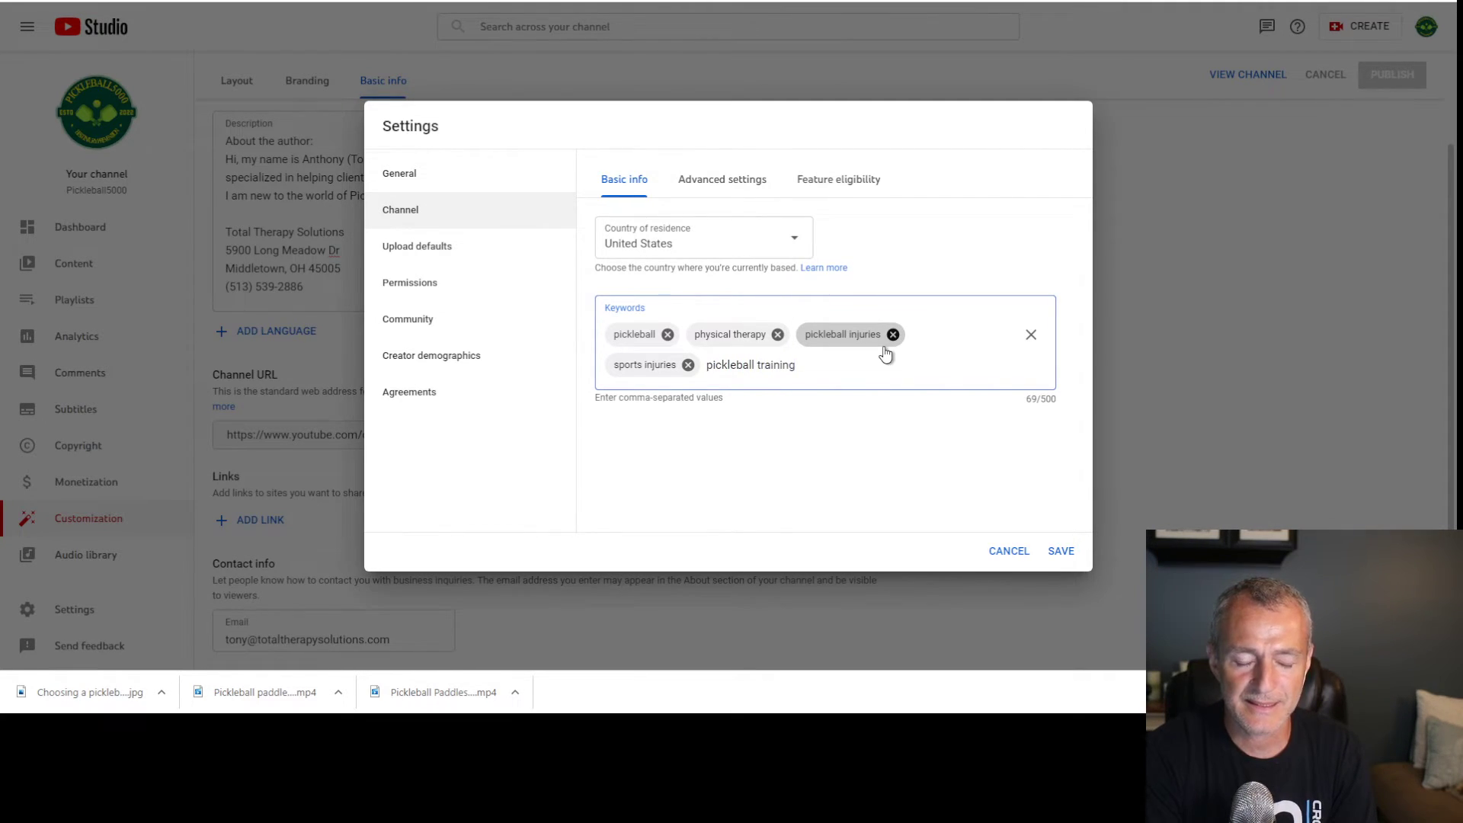
pyautogui.press(',')
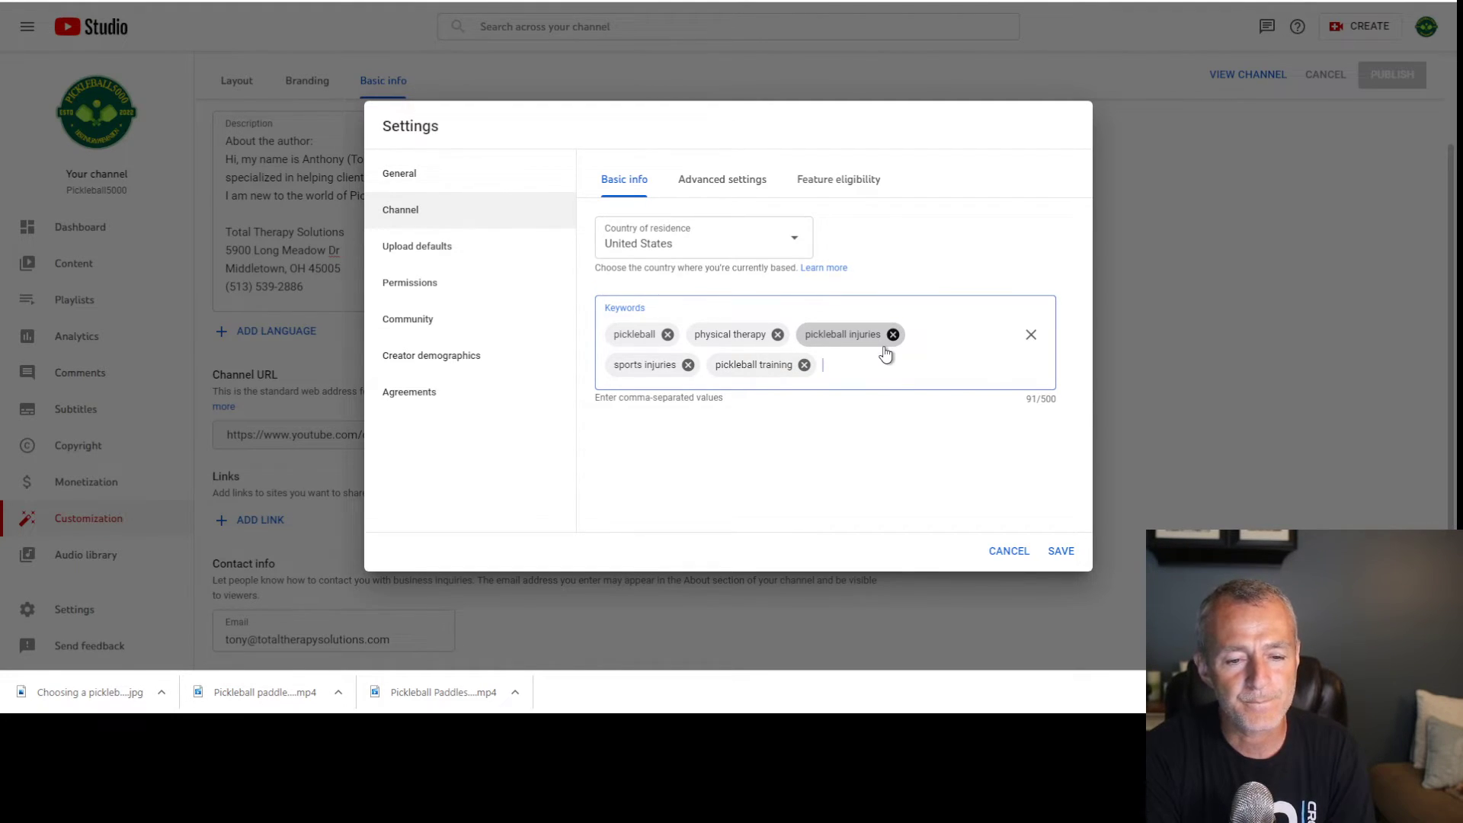
pyautogui.write('injury pr')
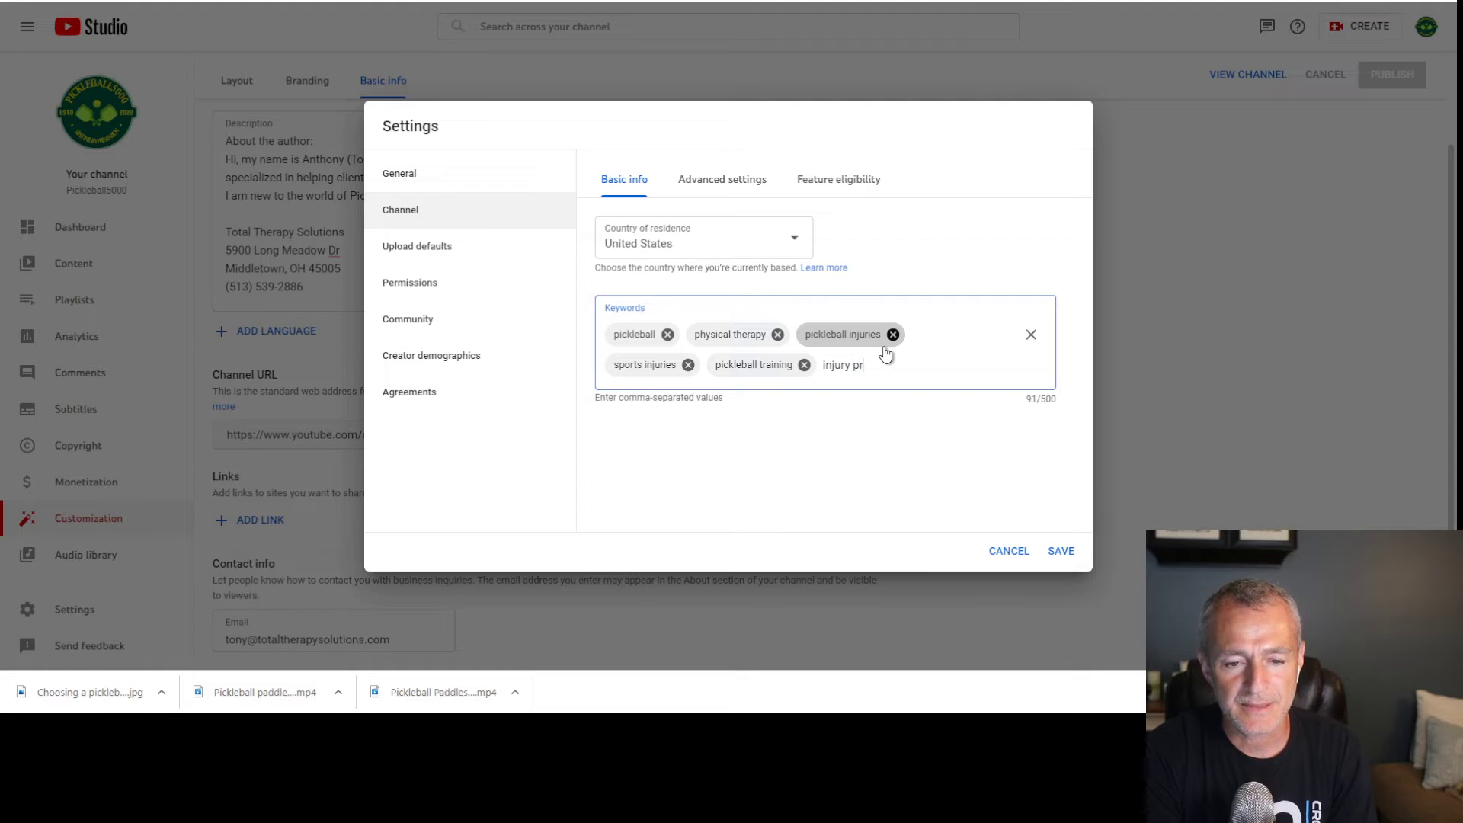
pyautogui.write('evention')
pyautogui.press(',')
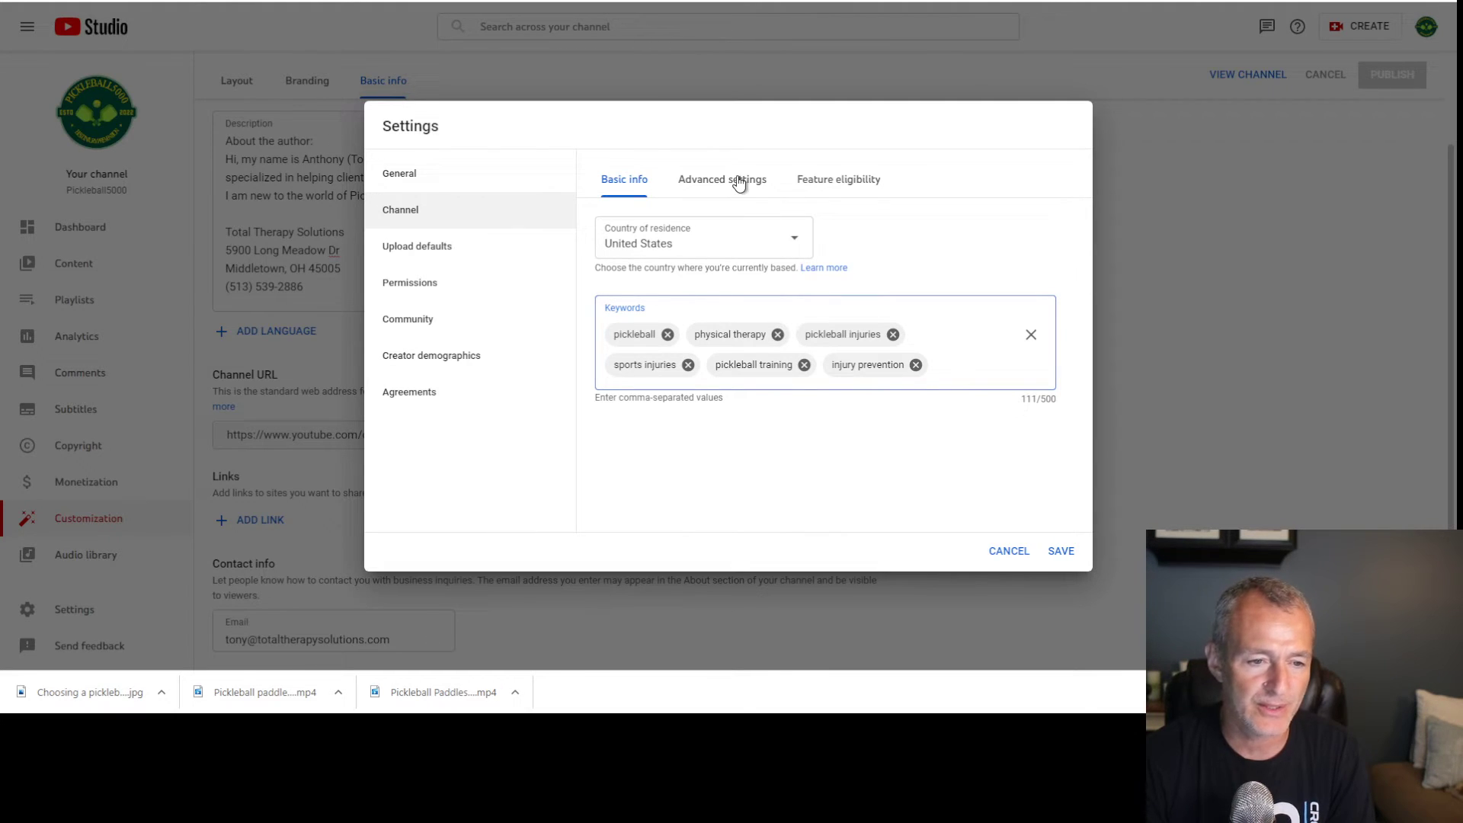
pyautogui.click(1061, 550)
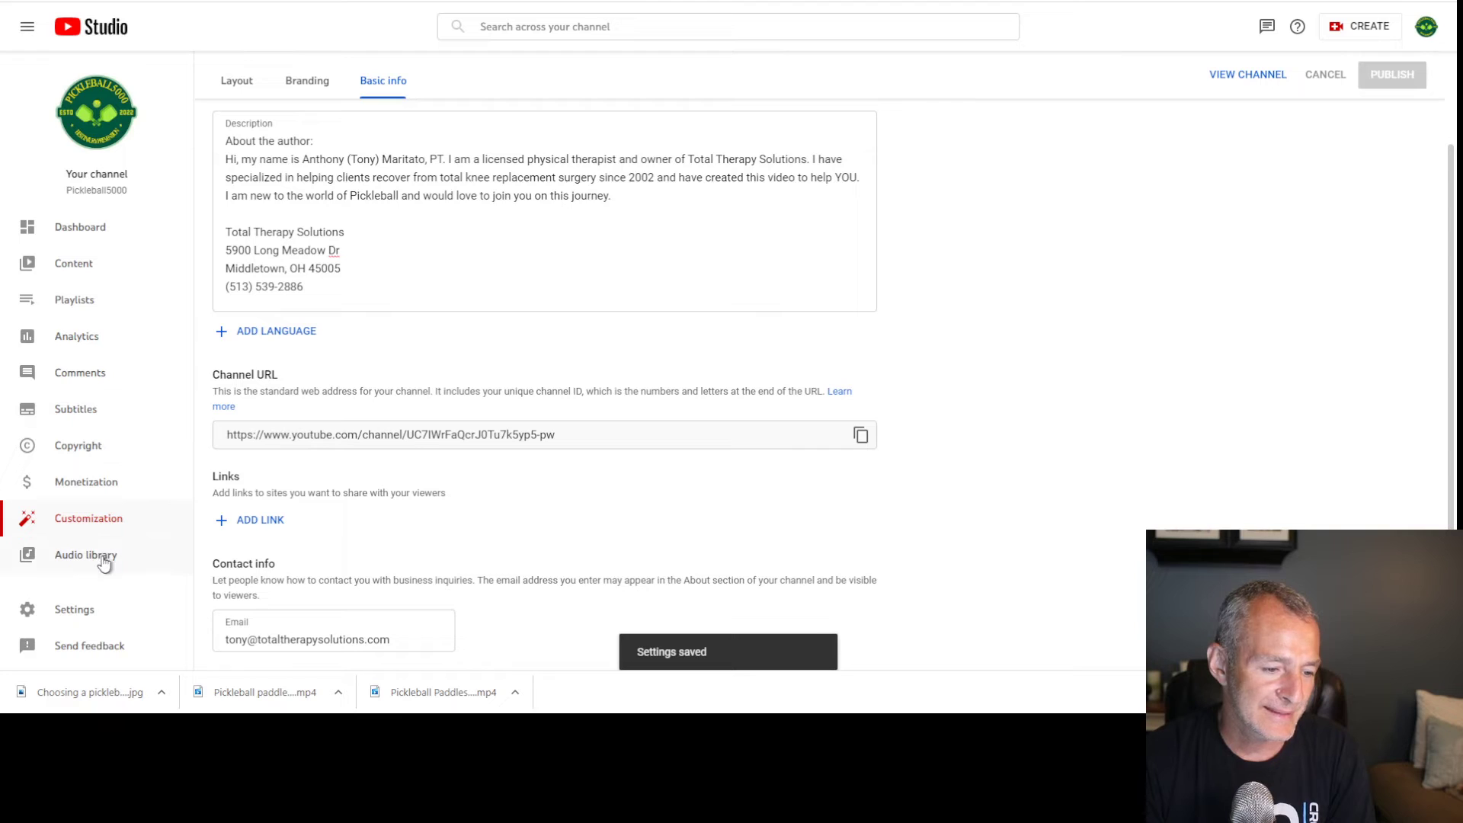
# Mark the channel not made for kids and hide potentially inappropriate words in auto-captions
pyautogui.click(107, 611)
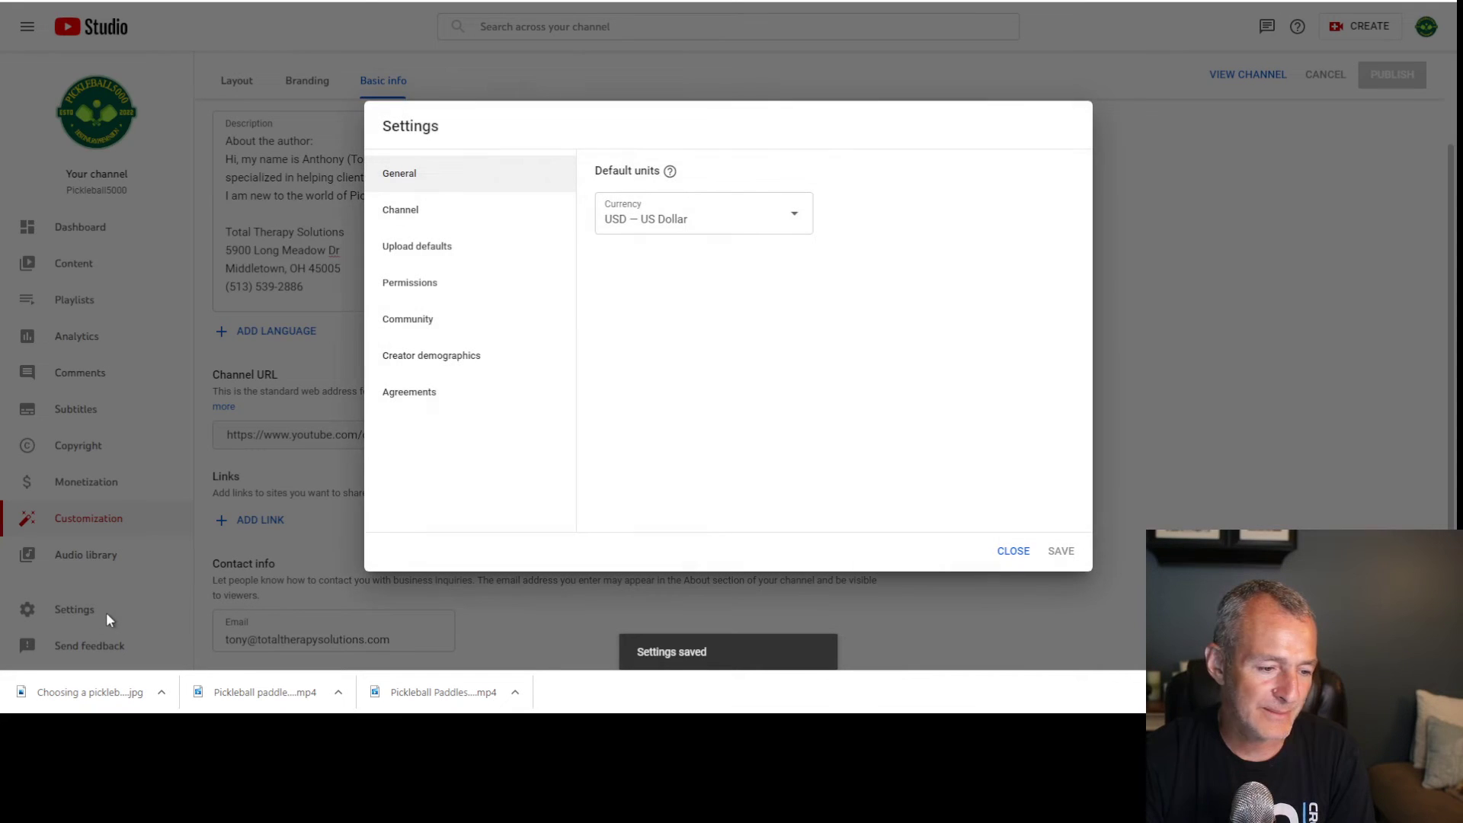
pyautogui.click(482, 219)
pyautogui.click(723, 183)
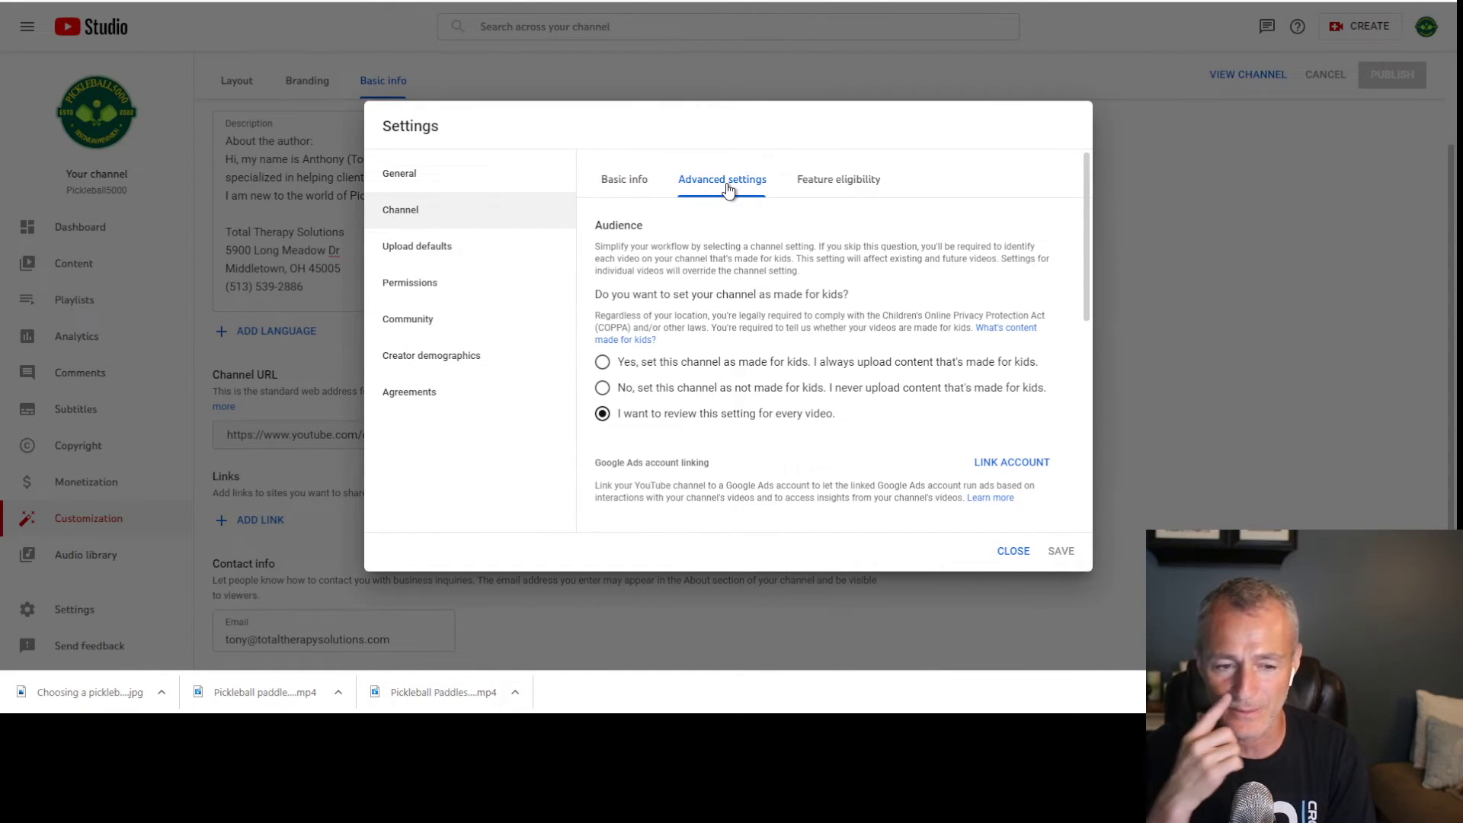
pyautogui.click(785, 387)
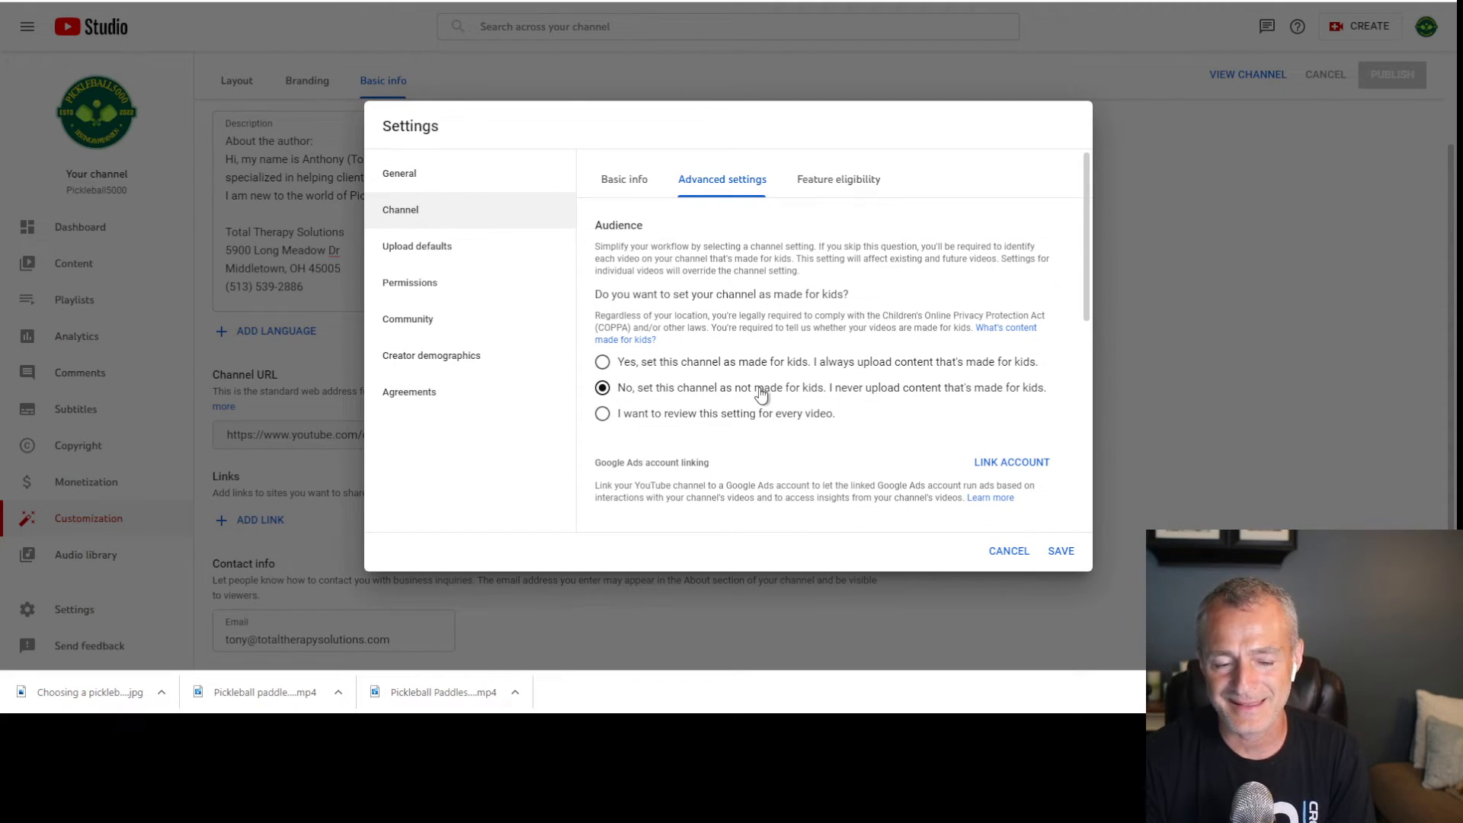
pyautogui.scroll(-3, 838, 404)
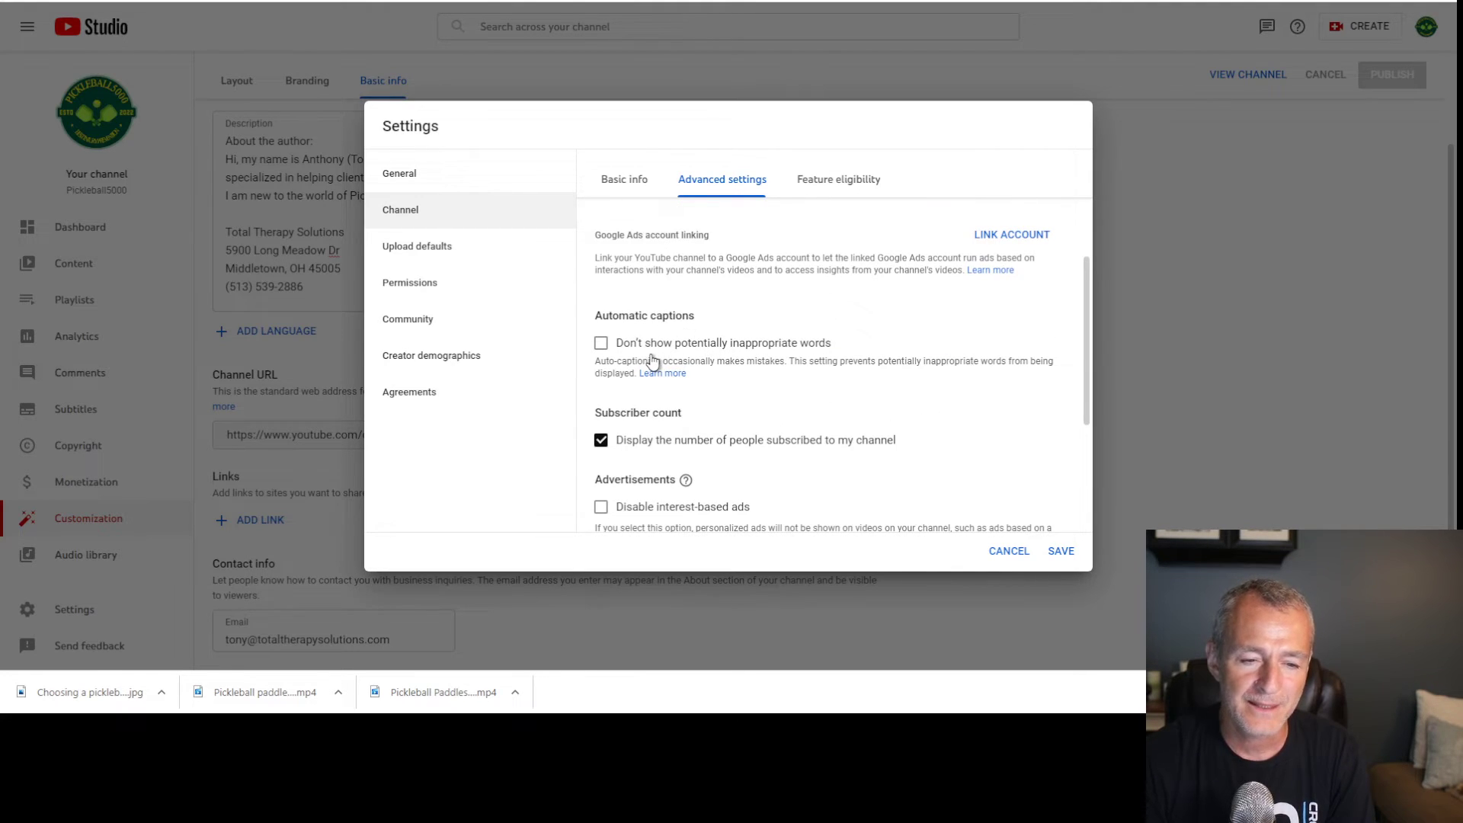
pyautogui.click(792, 349)
# Review the channel's feature eligibility and the advanced features' details
pyautogui.scroll(-1, 792, 349)
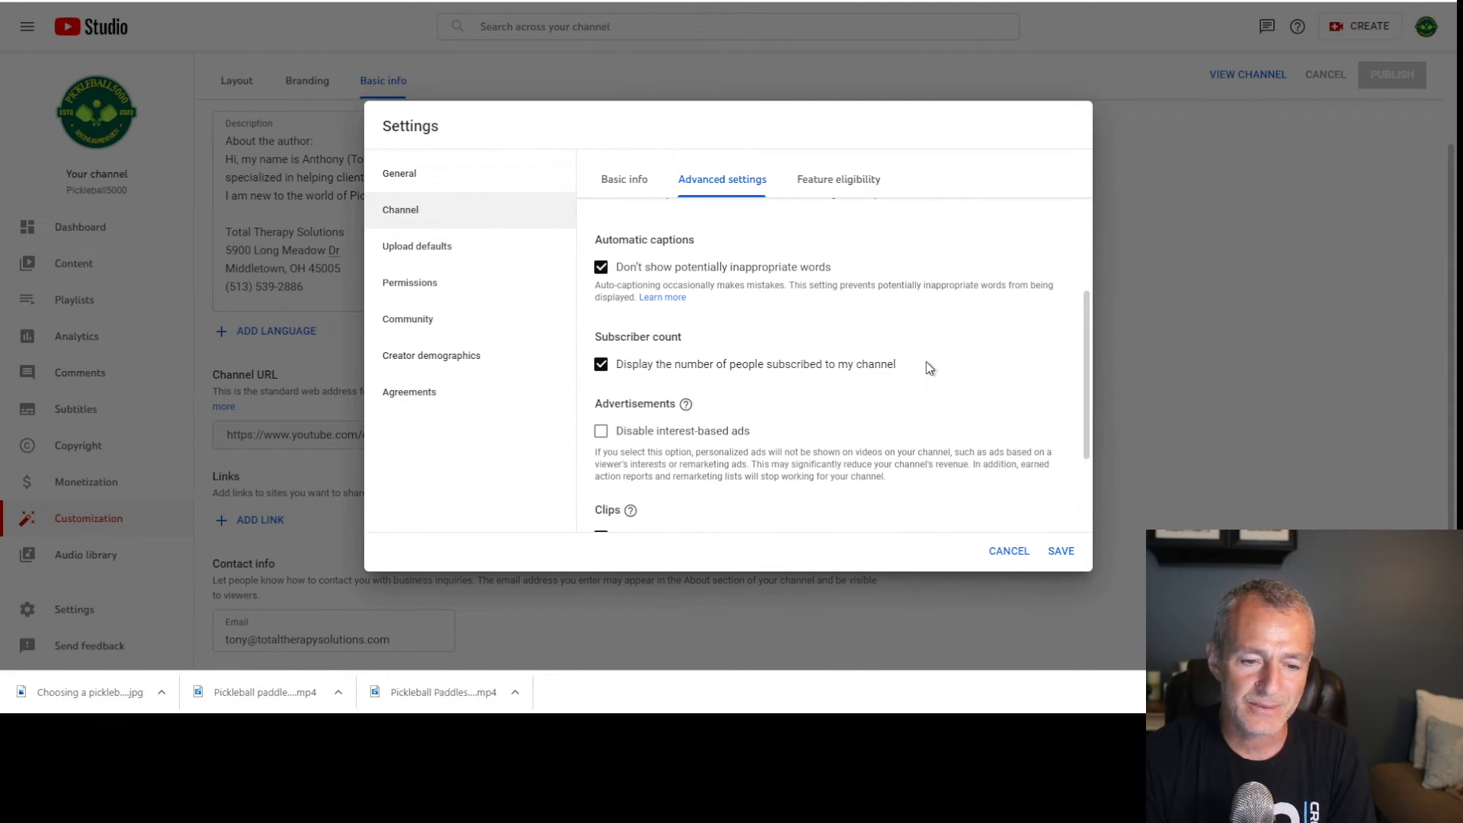
pyautogui.scroll(-2, 926, 366)
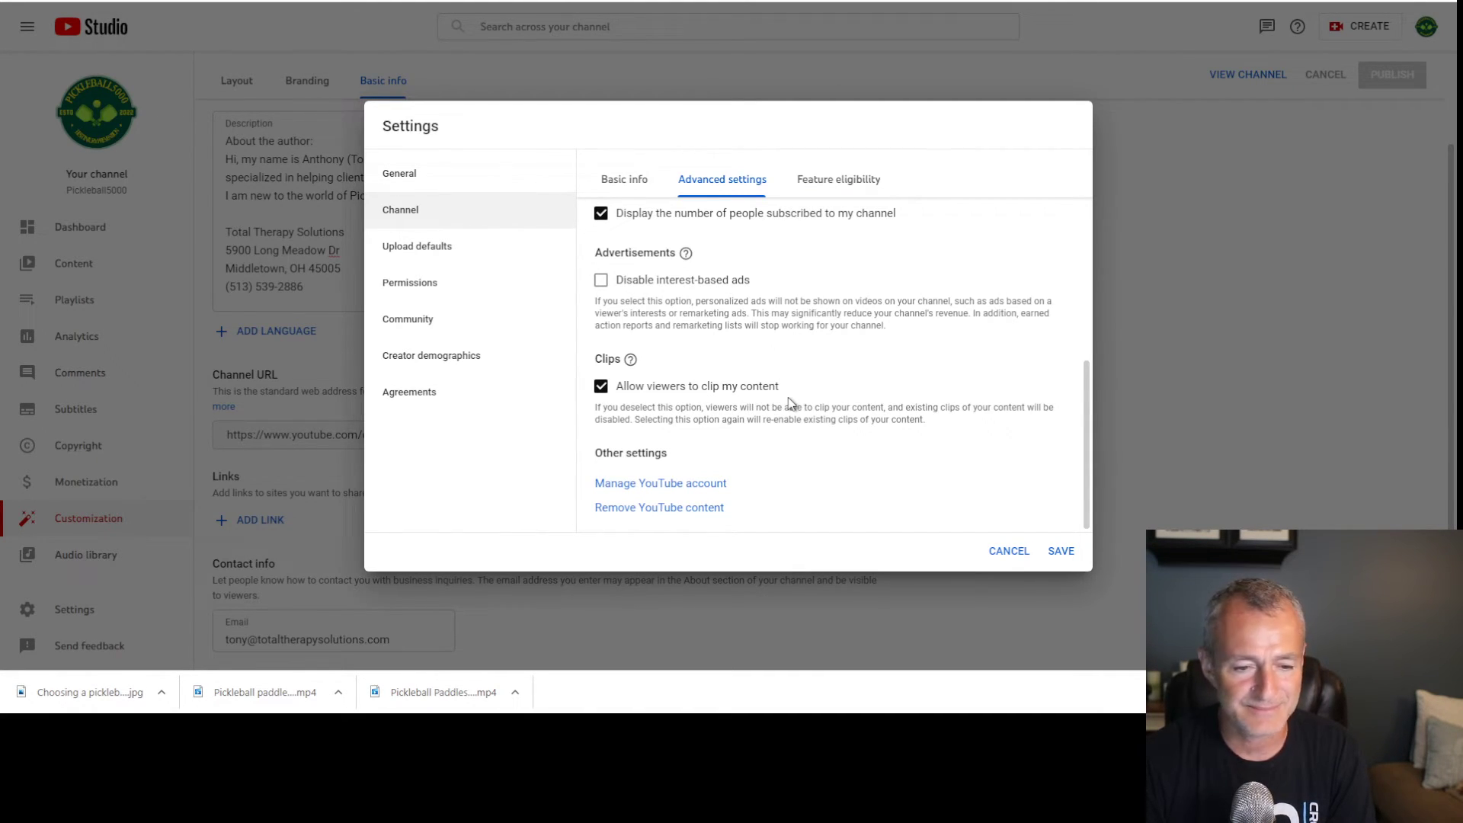
pyautogui.click(819, 179)
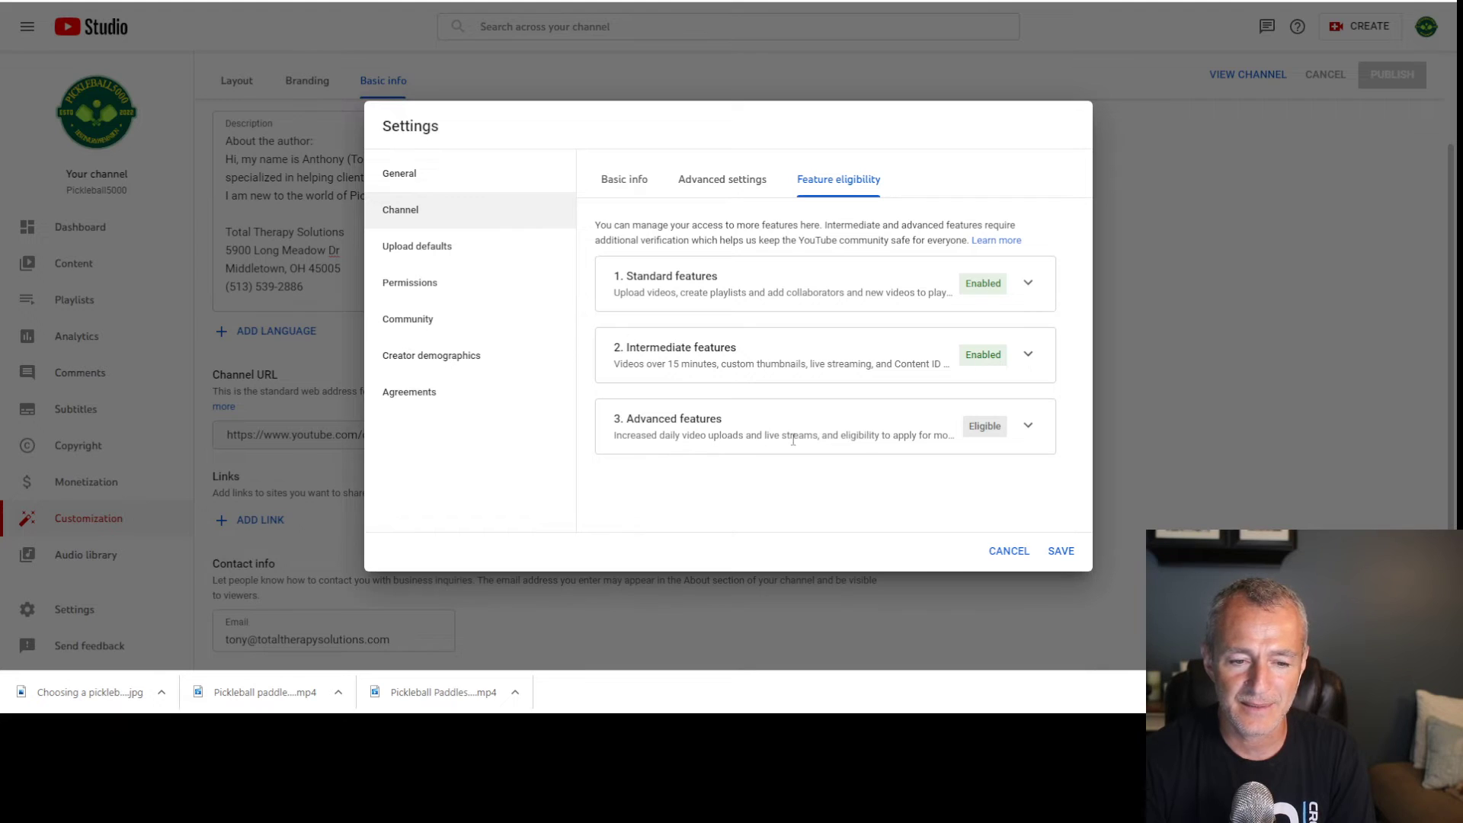
pyautogui.click(1028, 427)
pyautogui.scroll(-2, 1036, 430)
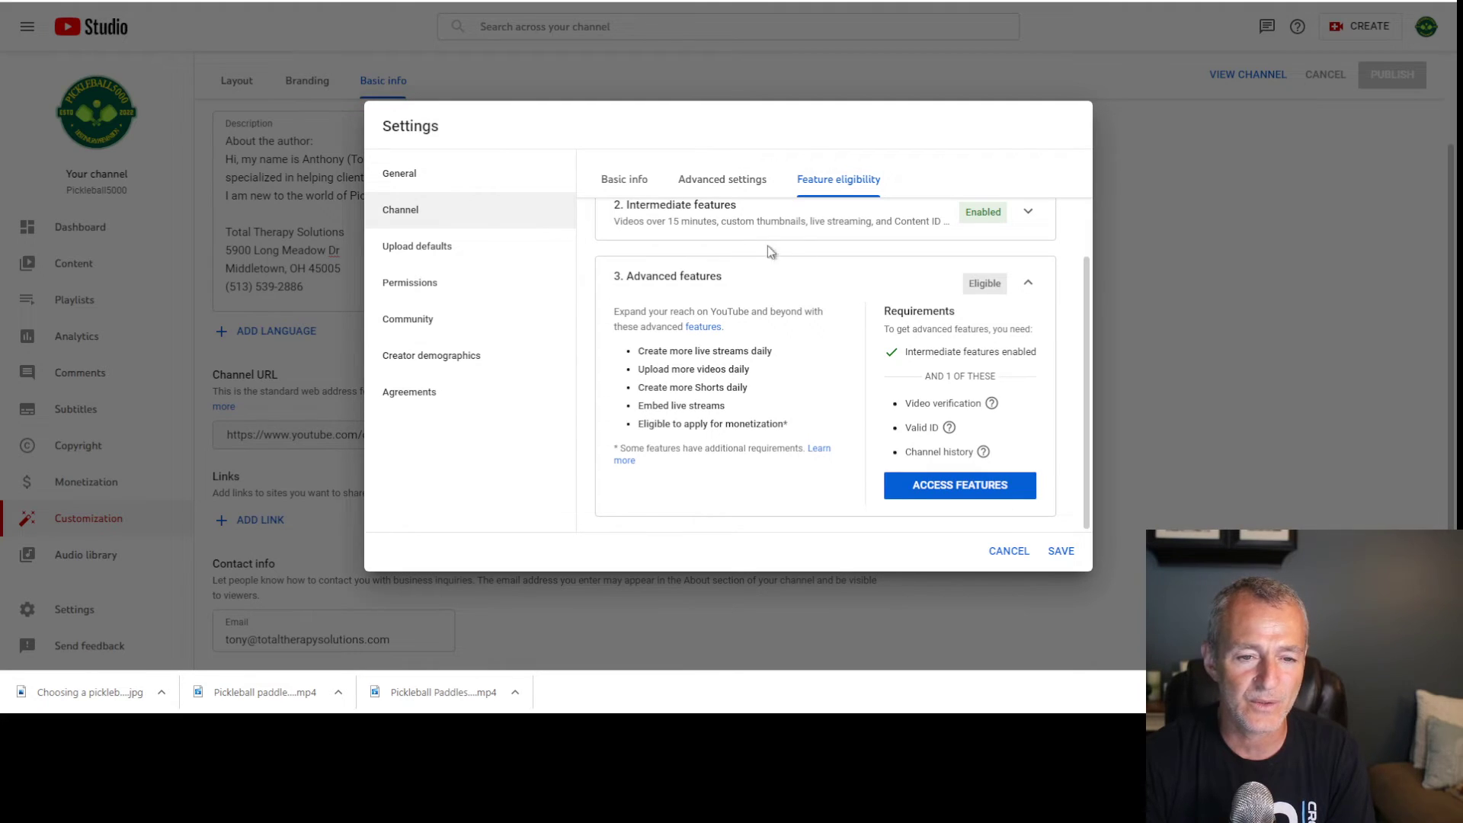
pyautogui.click(424, 262)
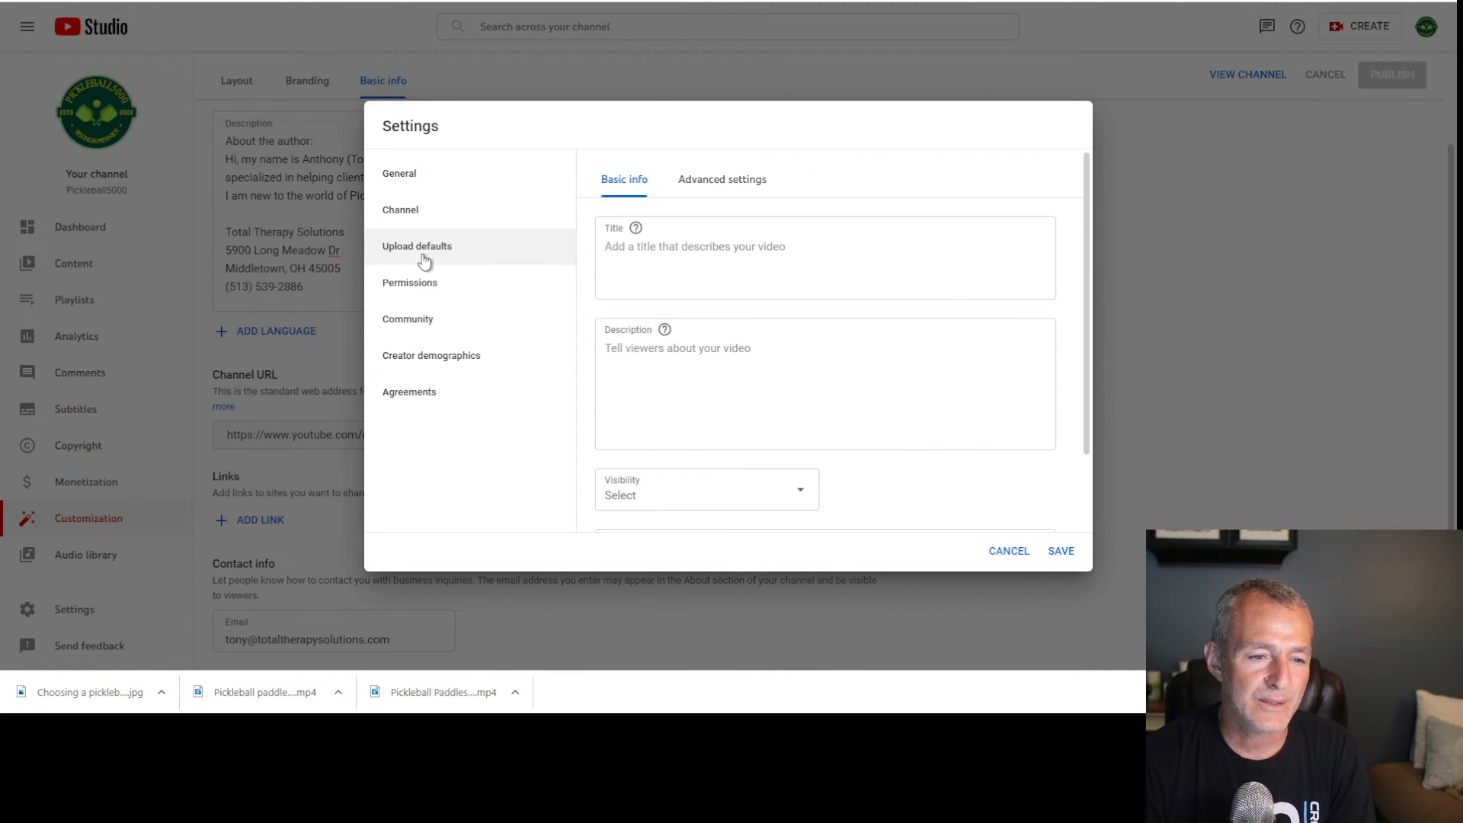
# Look over the upload default title, description, visibility and saved channel keywords
pyautogui.click(633, 254)
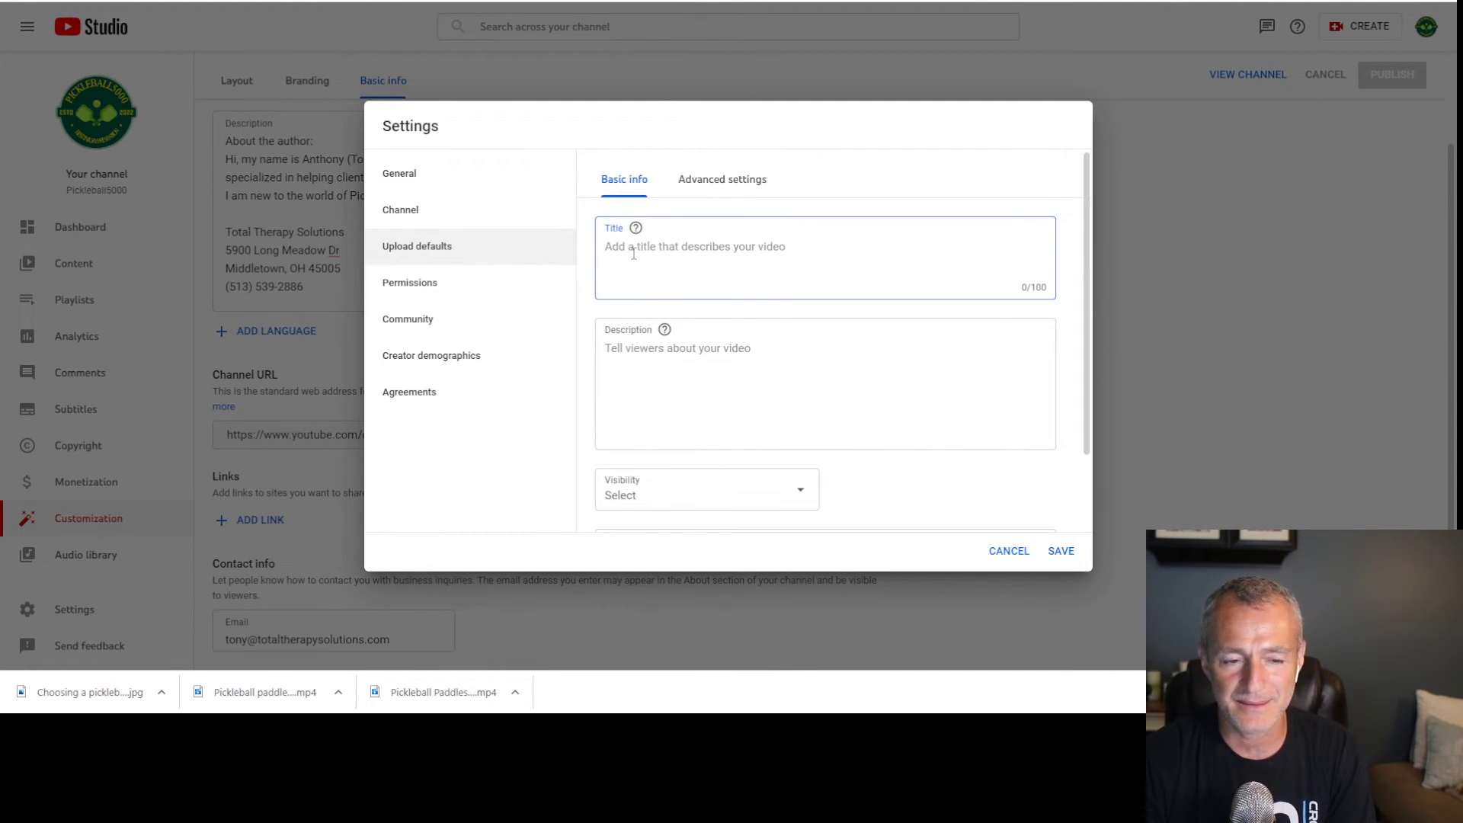
pyautogui.click(652, 366)
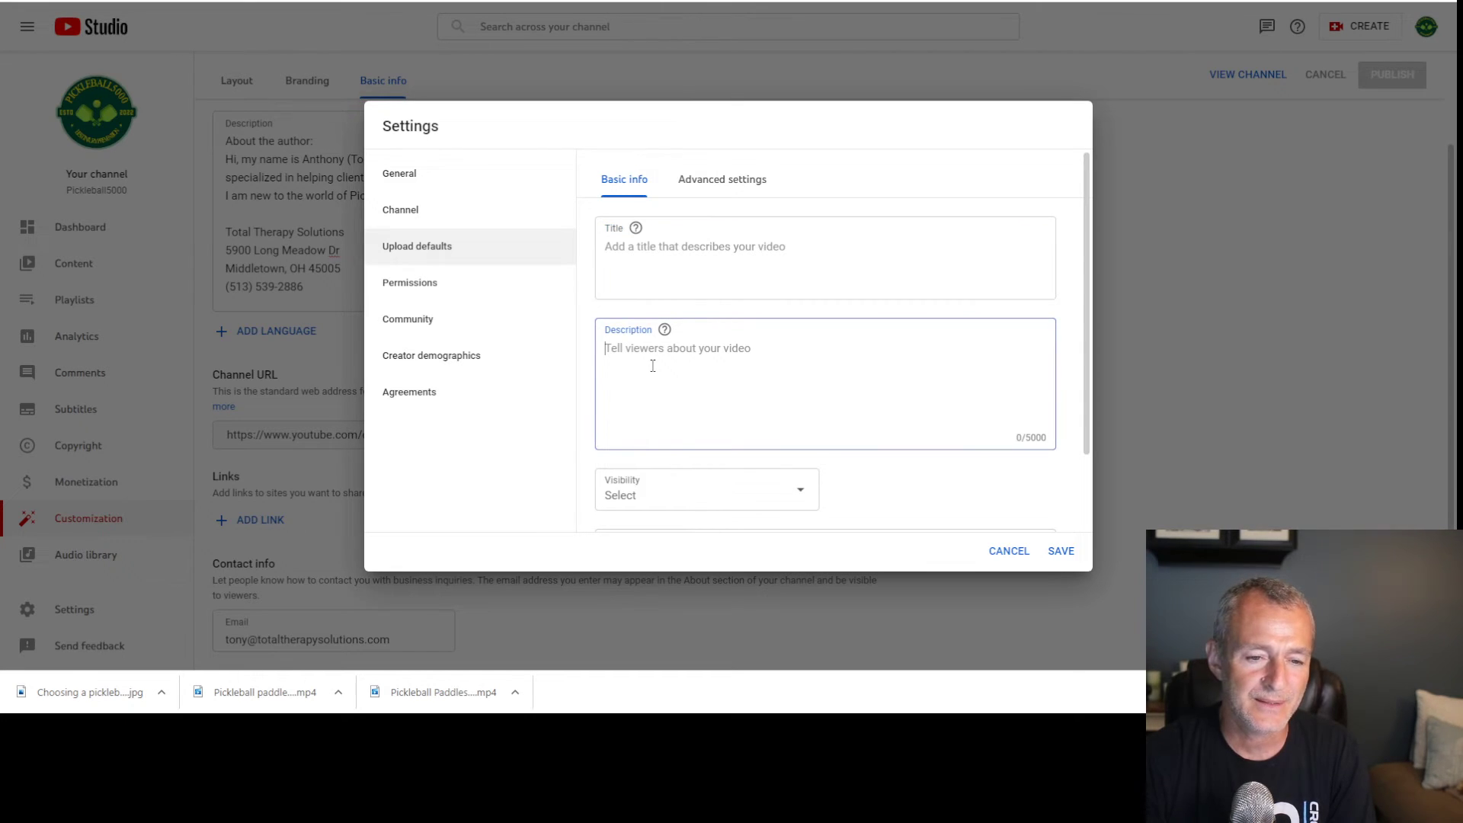
pyautogui.click(424, 221)
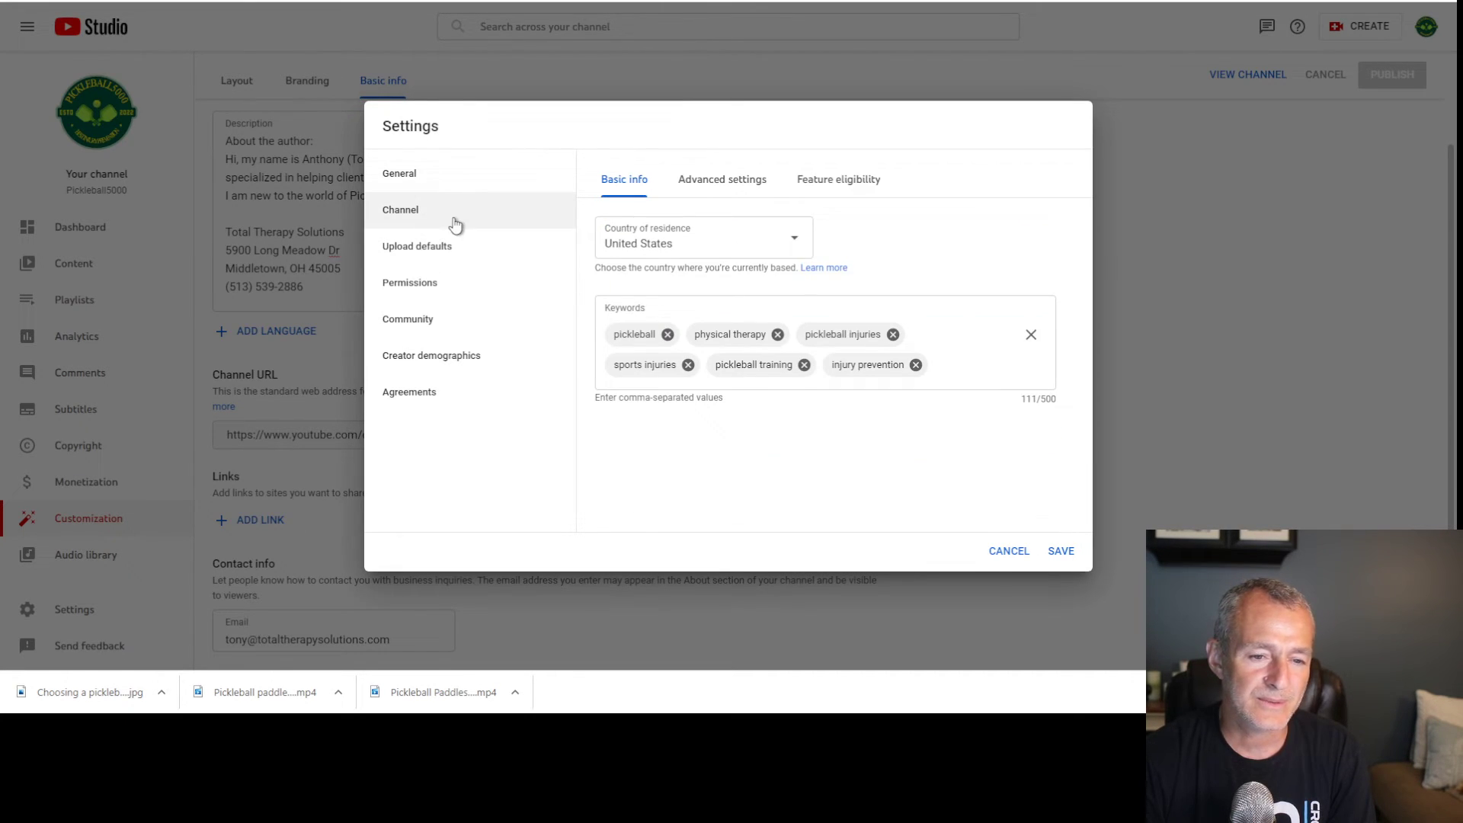
pyautogui.click(452, 179)
pyautogui.click(459, 221)
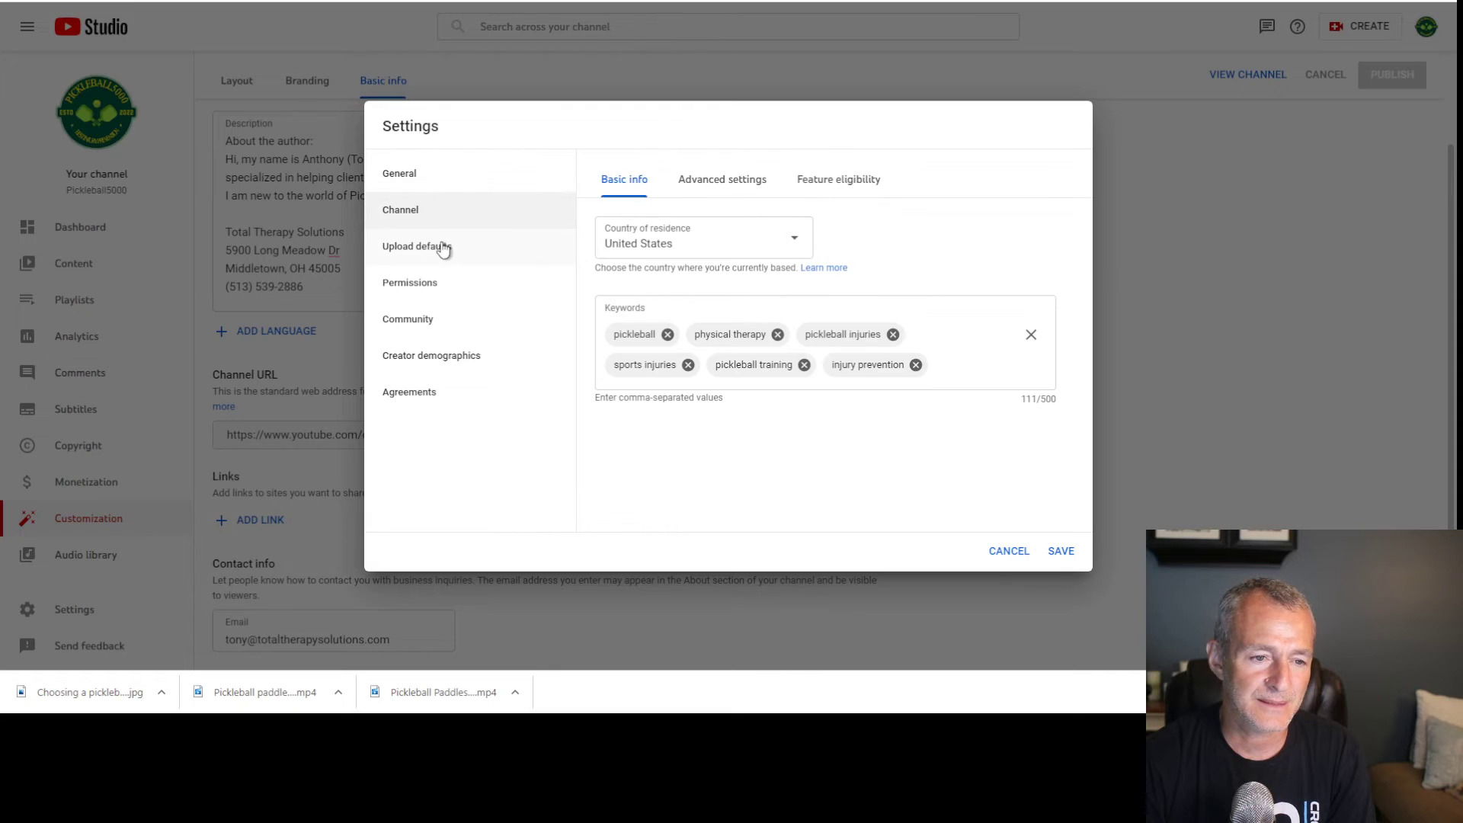
pyautogui.click(444, 249)
pyautogui.click(719, 376)
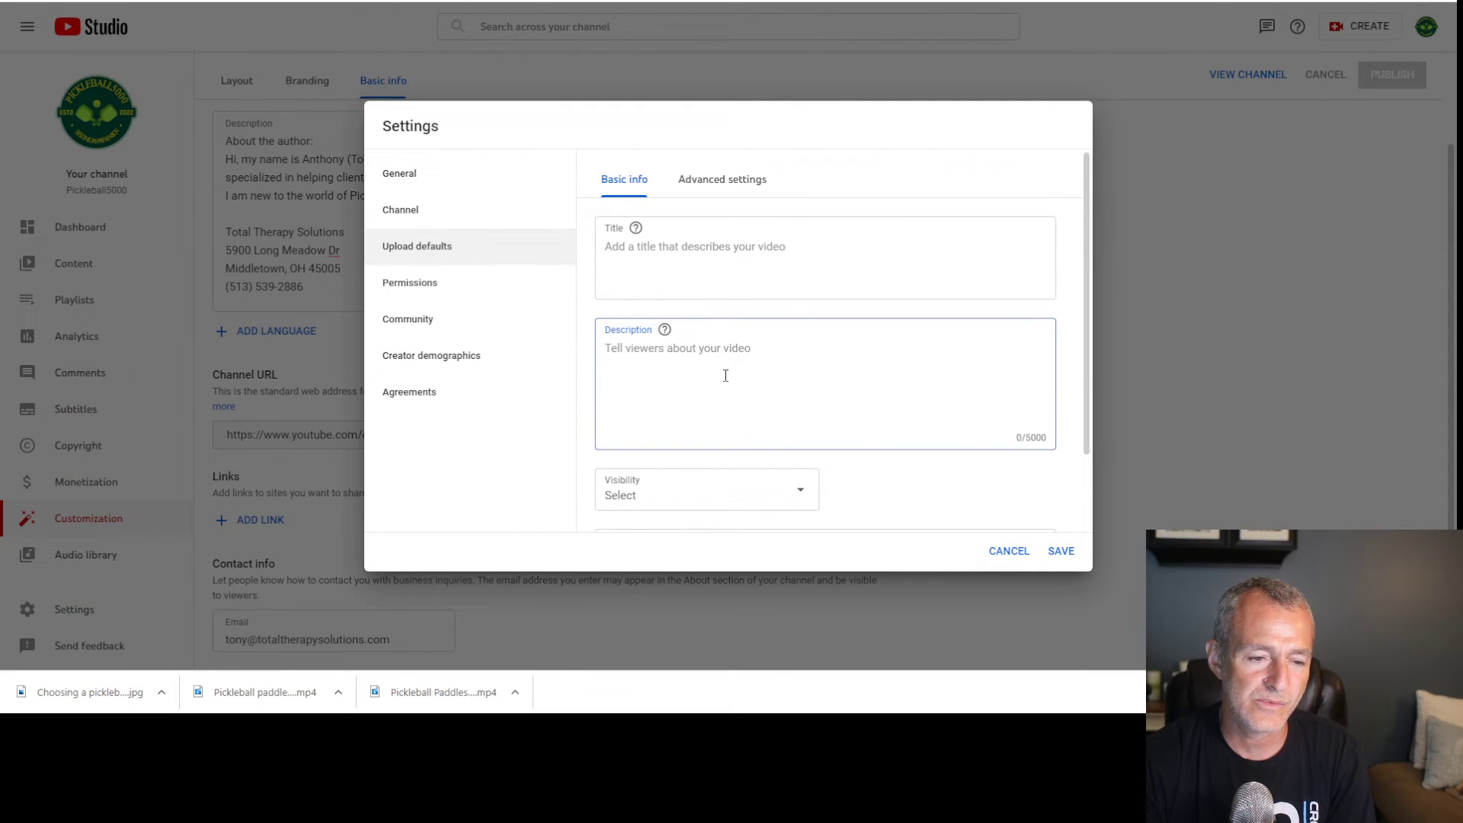
# Save and close Settings, then select the whole channel description to copy
pyautogui.click(1062, 550)
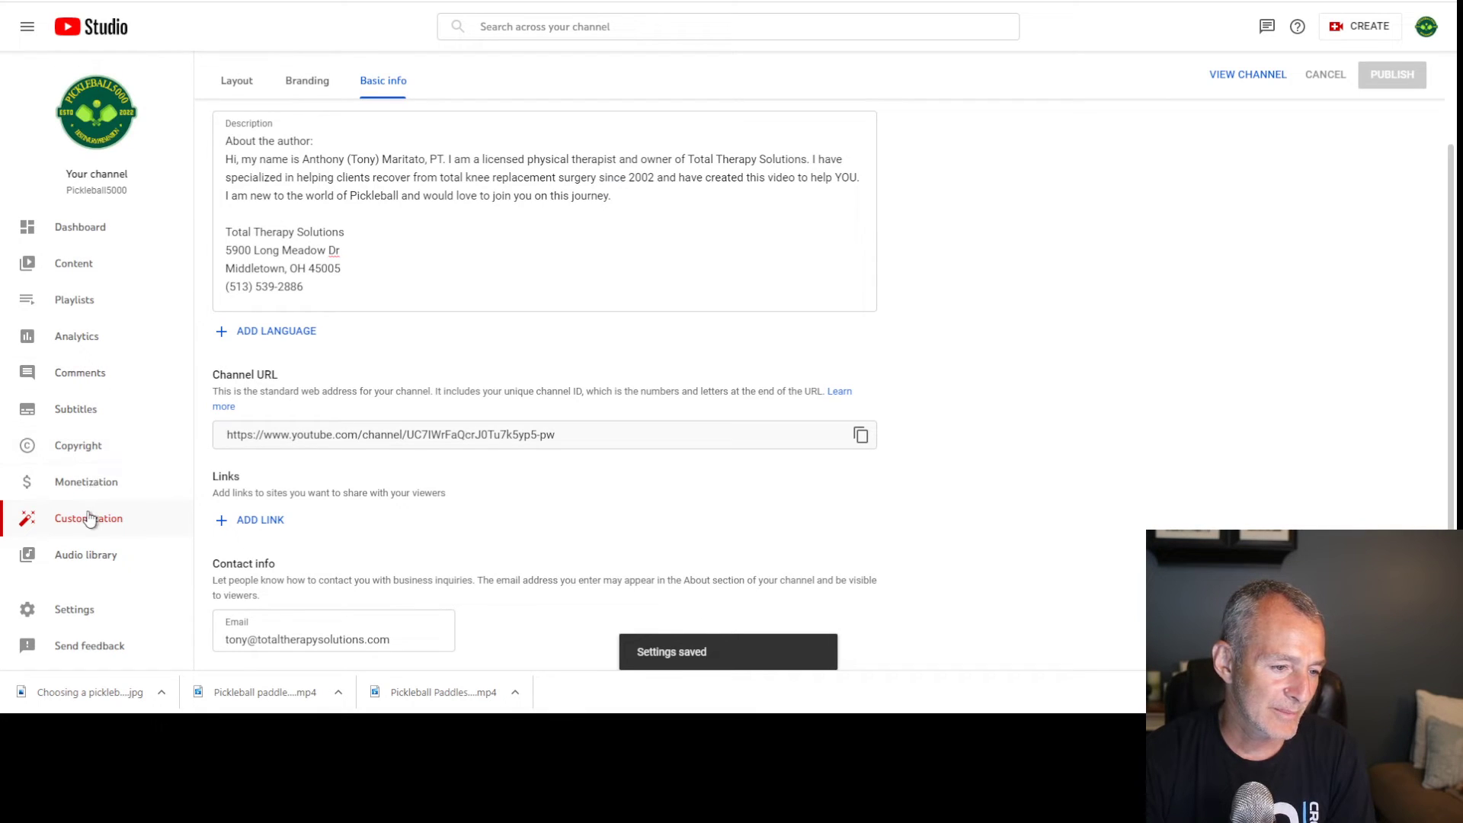
pyautogui.moveTo(228, 138); pyautogui.dragTo(404, 309)
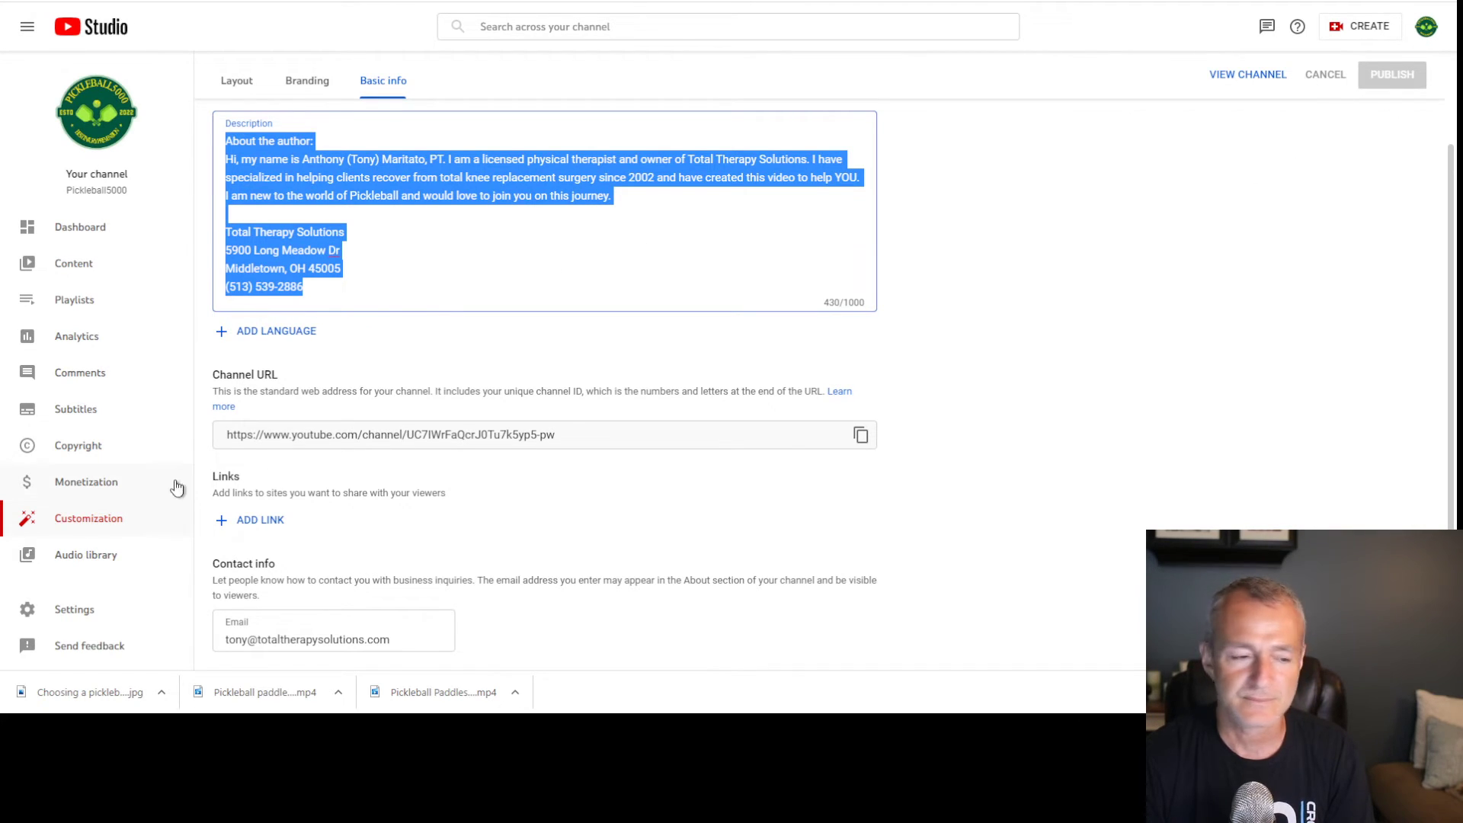
pyautogui.click(88, 612)
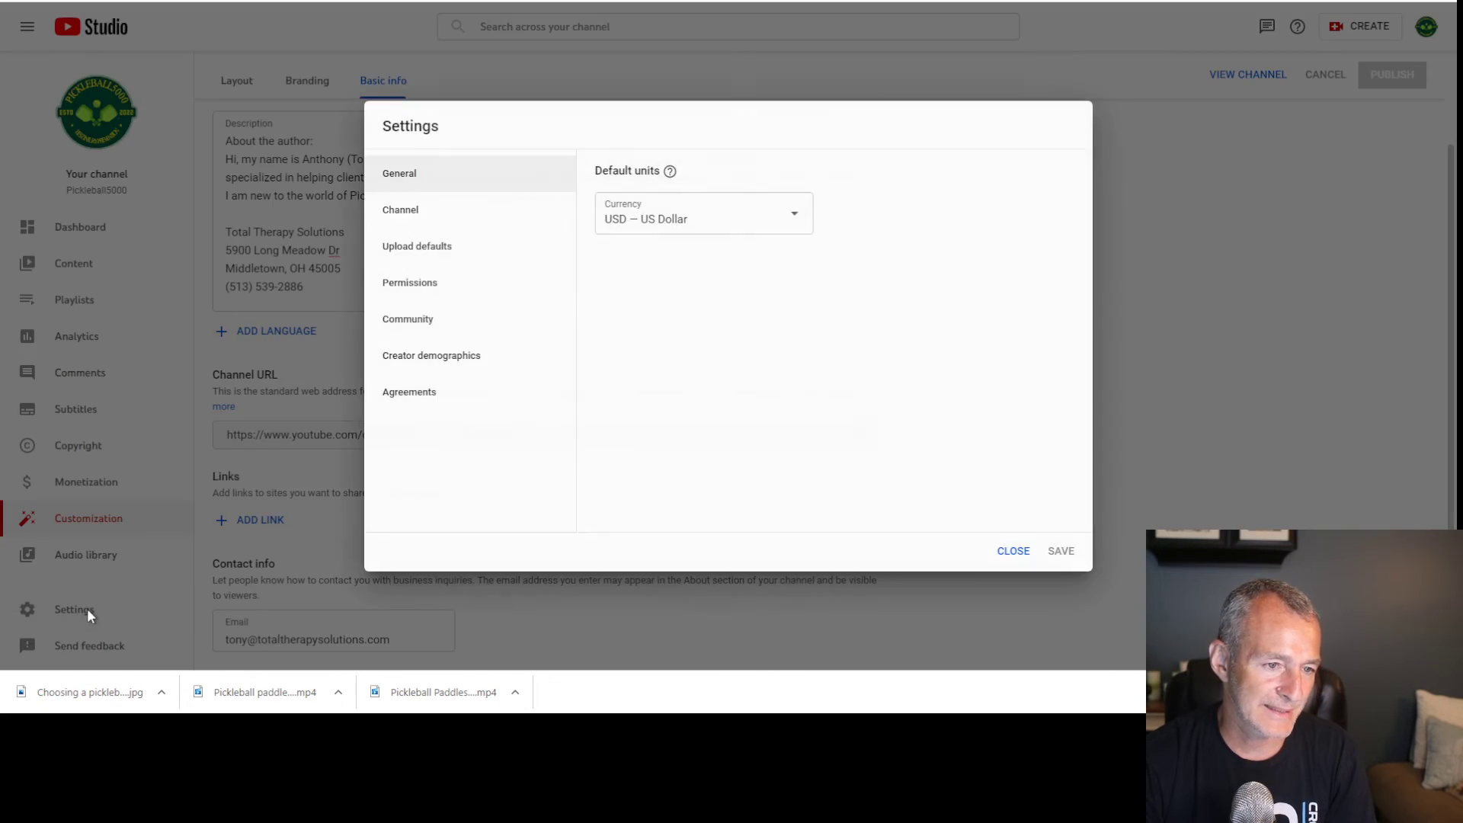
# Paste the author and contact text as the default upload description
pyautogui.click(417, 213)
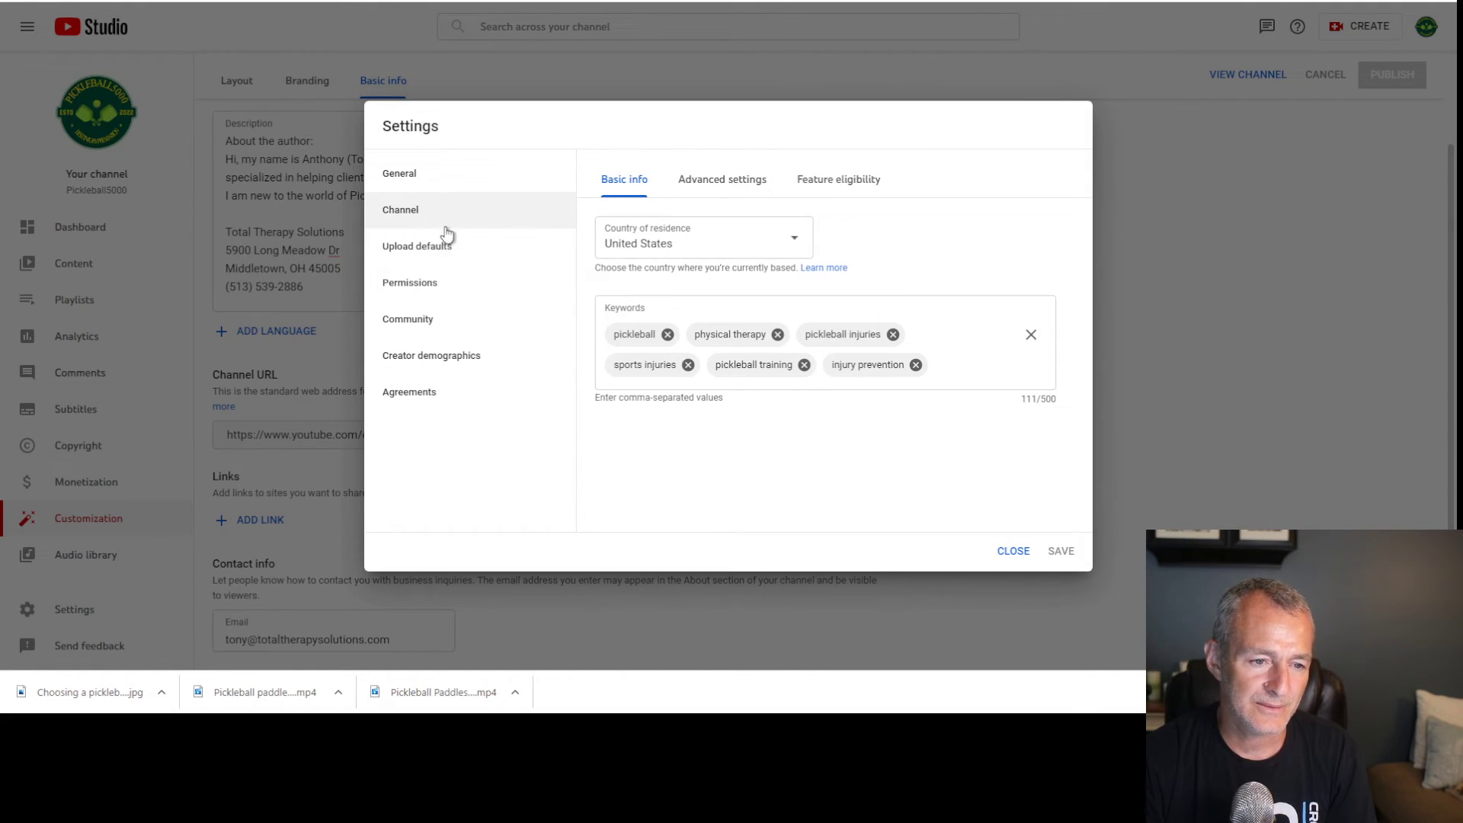
pyautogui.click(455, 261)
pyautogui.click(705, 385)
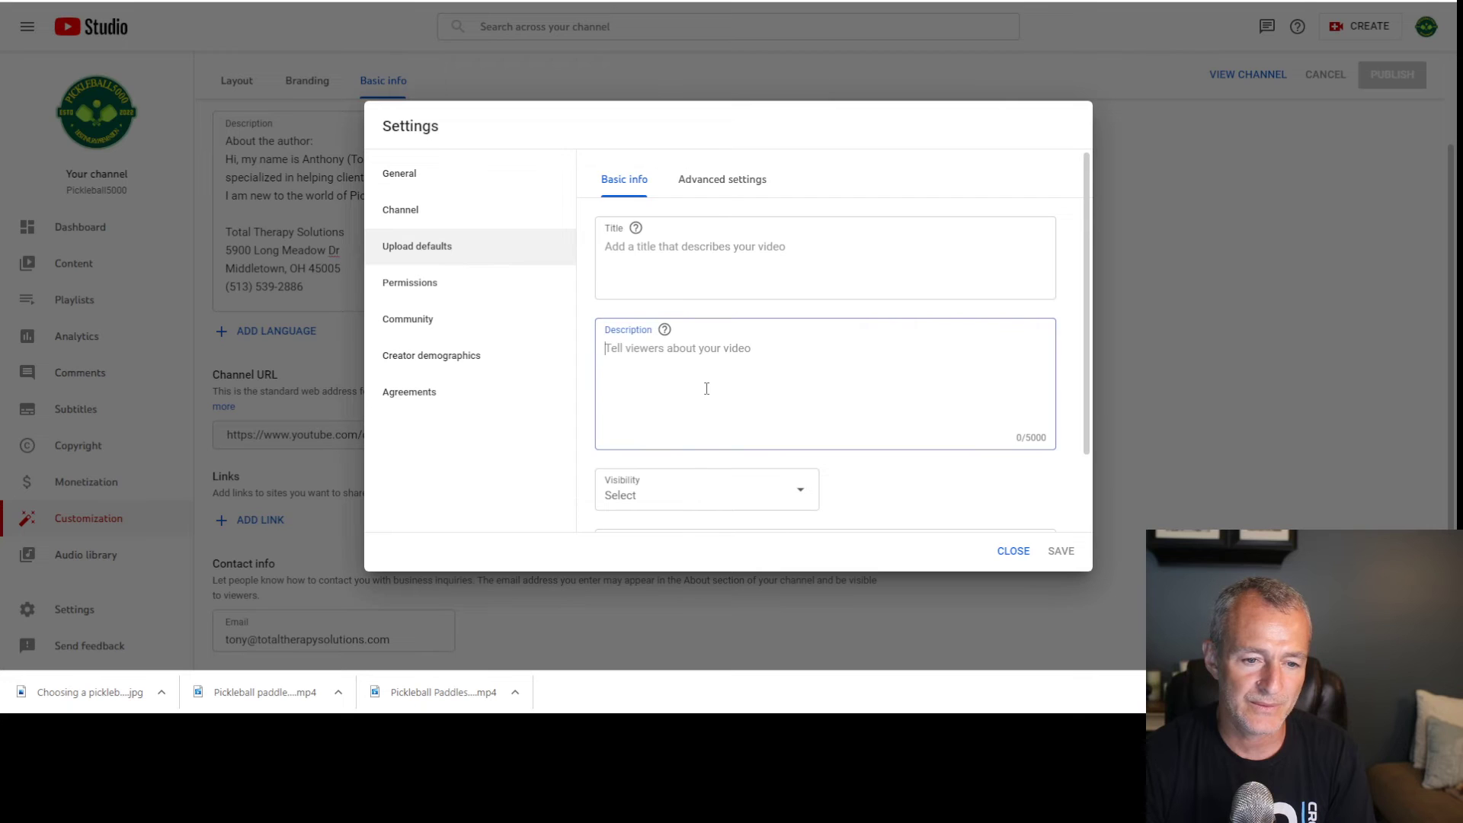
pyautogui.hotkey('ctrl', 'v')
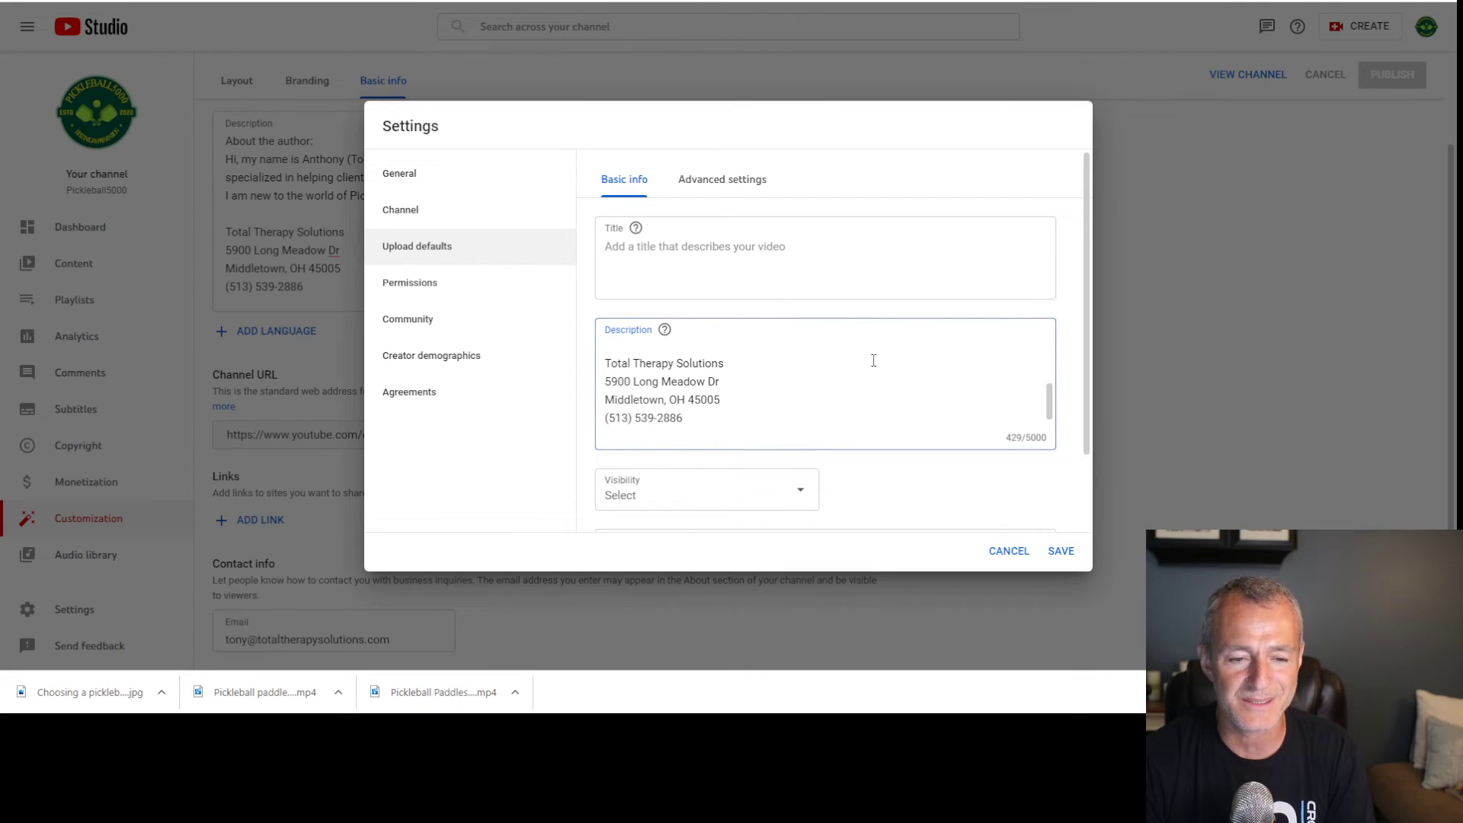
pyautogui.scroll(5, 884, 381)
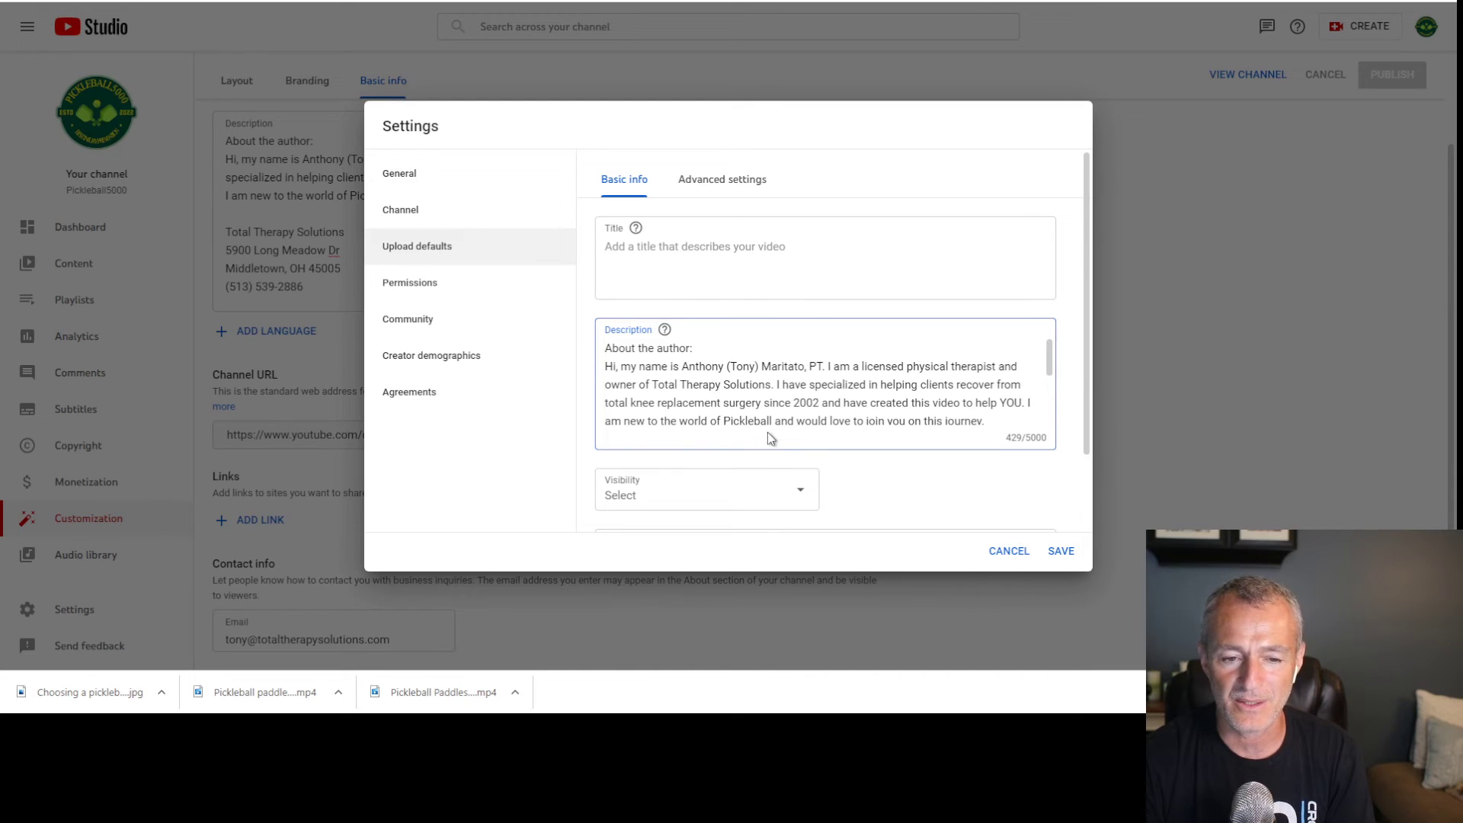
# Set the default category to Sports and certify content never aired on U.S. television
pyautogui.click(726, 181)
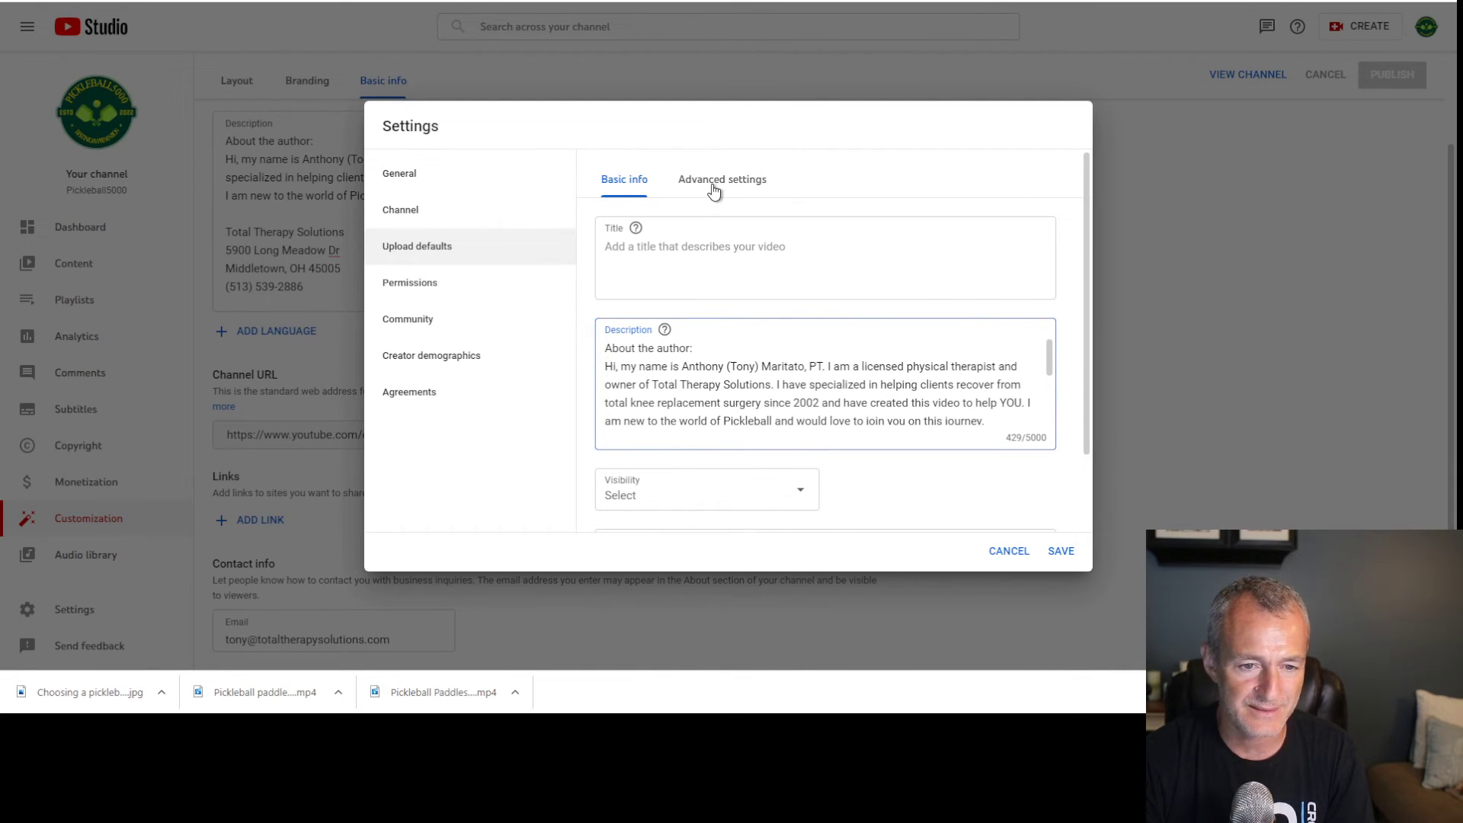
pyautogui.scroll(-1, 800, 288)
pyautogui.click(939, 270)
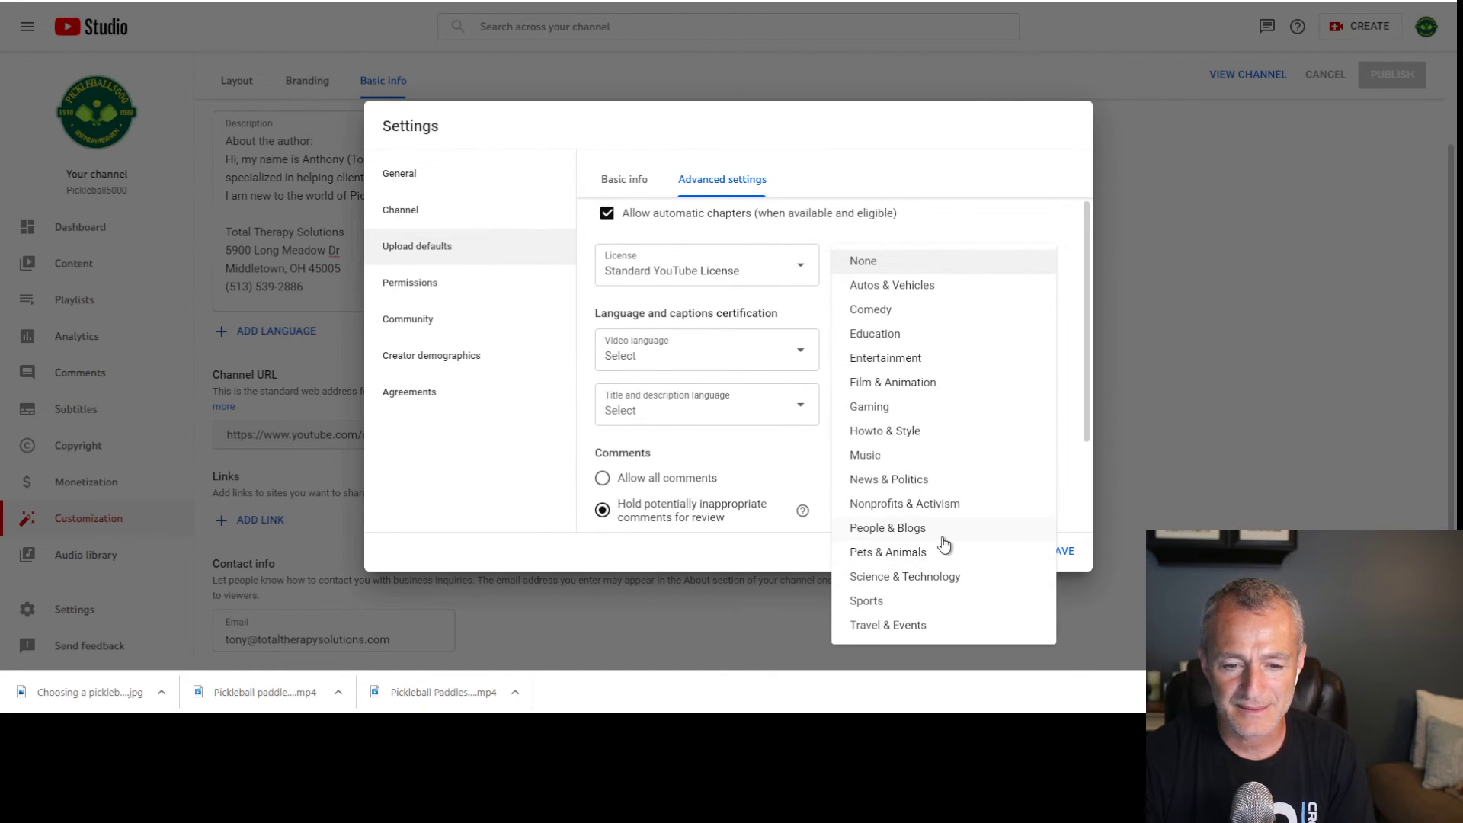
pyautogui.click(927, 600)
pyautogui.click(936, 348)
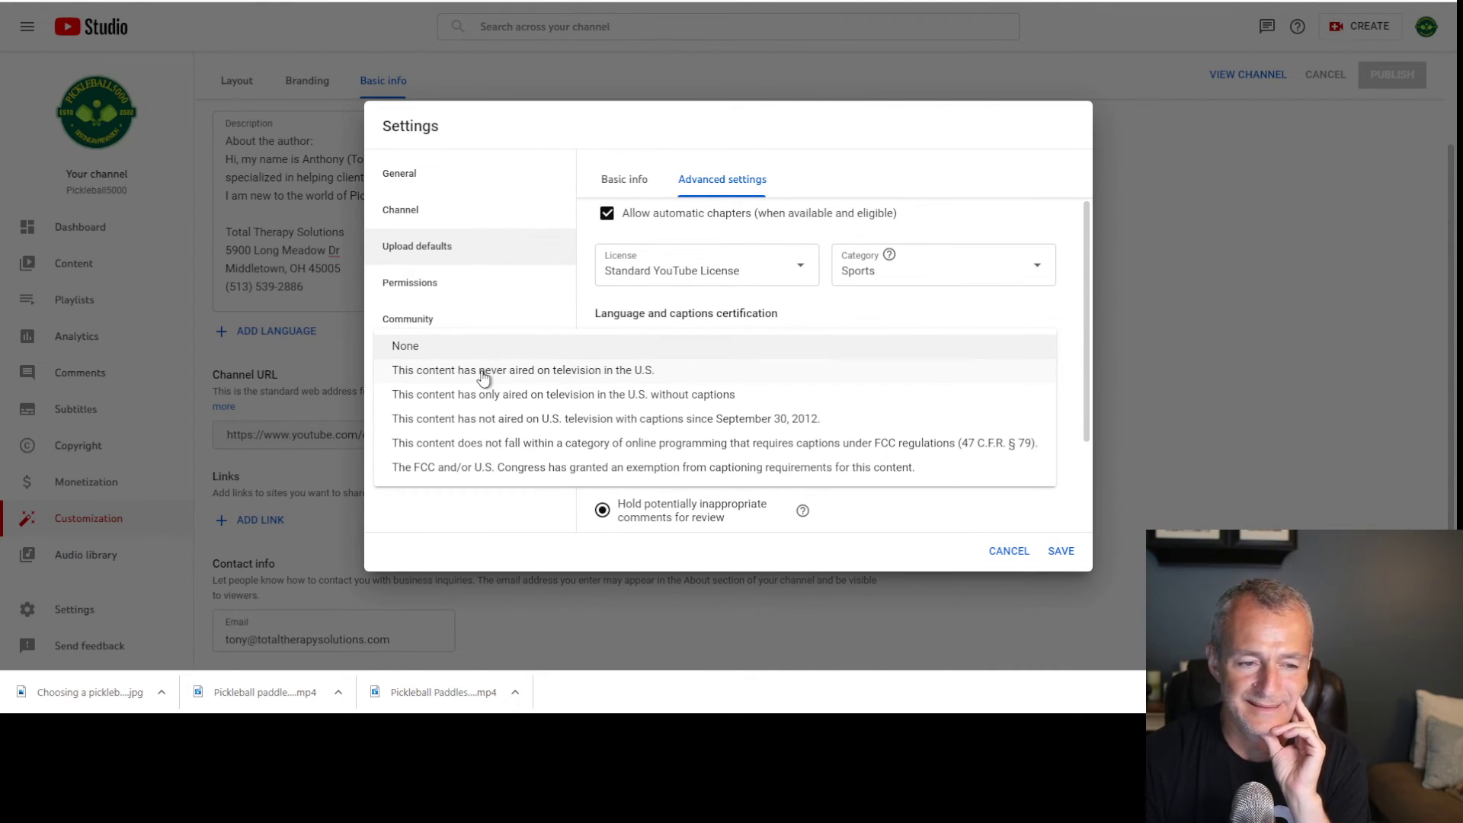
pyautogui.click(622, 372)
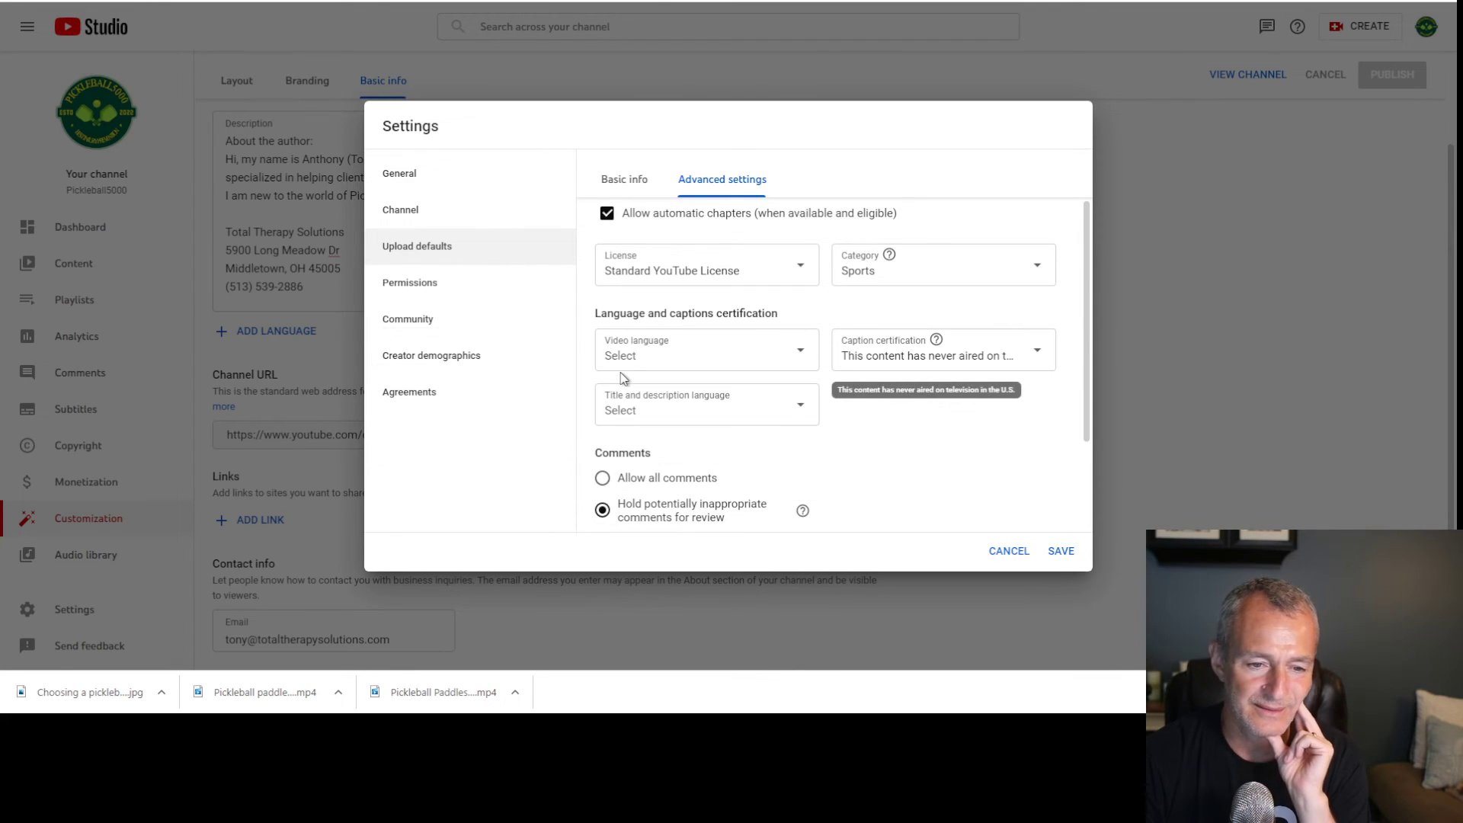
# Set video and title languages to English (United States) and save the upload defaults
pyautogui.click(758, 364)
pyautogui.scroll(-14, 759, 365)
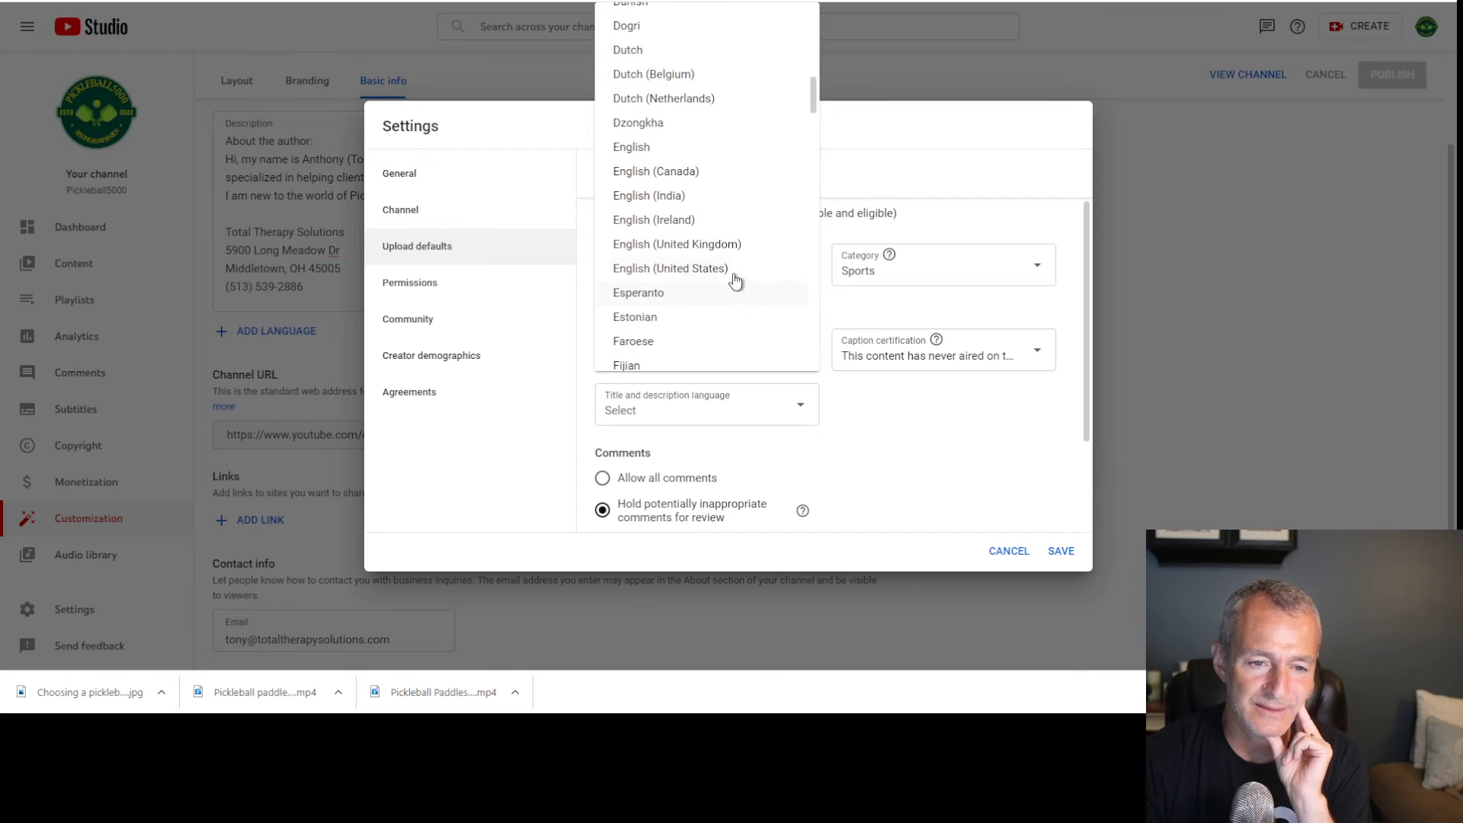
pyautogui.click(678, 272)
pyautogui.click(693, 425)
pyautogui.scroll(-15, 718, 369)
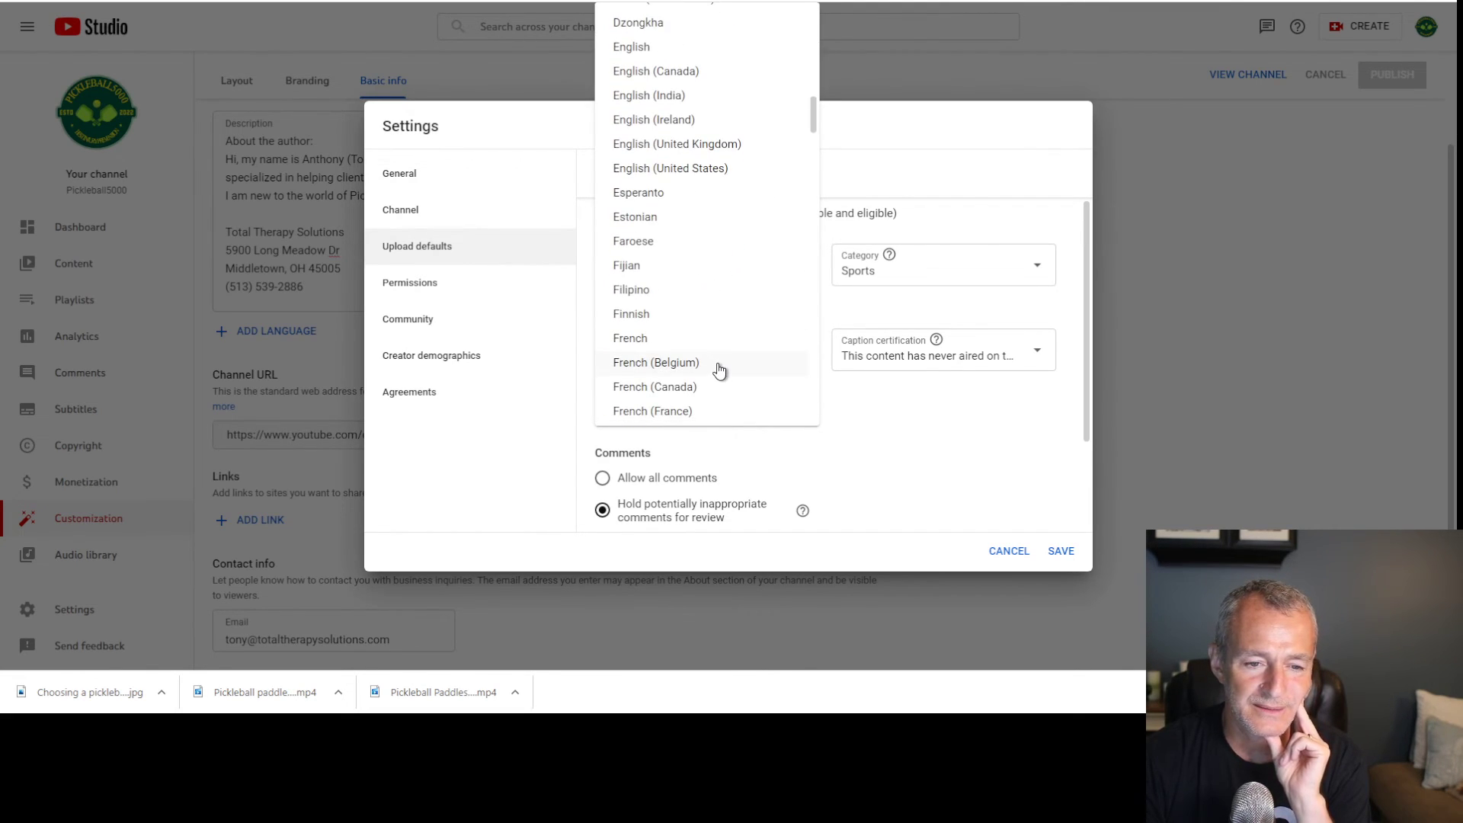
pyautogui.click(712, 169)
pyautogui.scroll(-2, 838, 381)
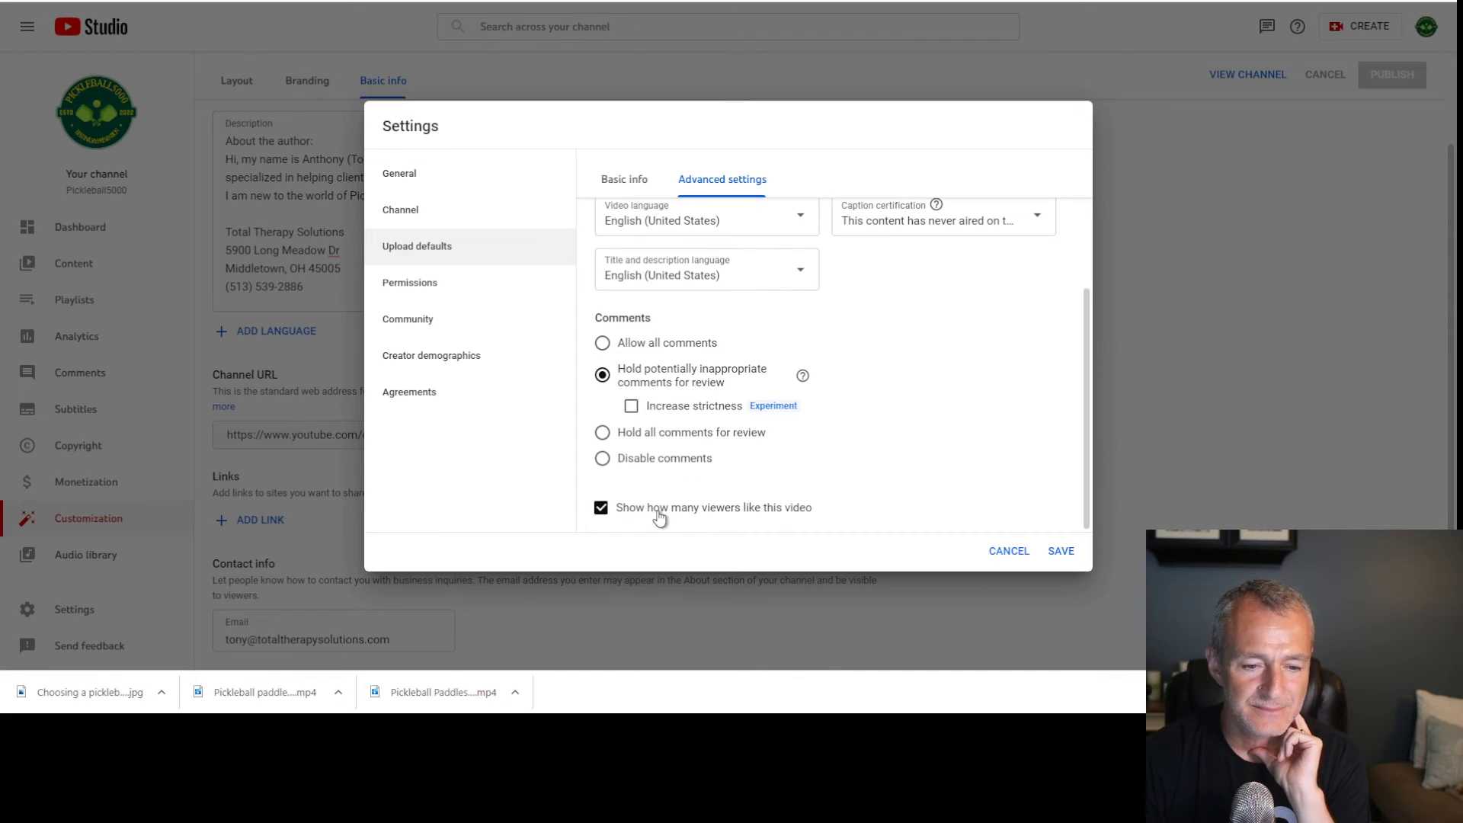
pyautogui.click(1061, 553)
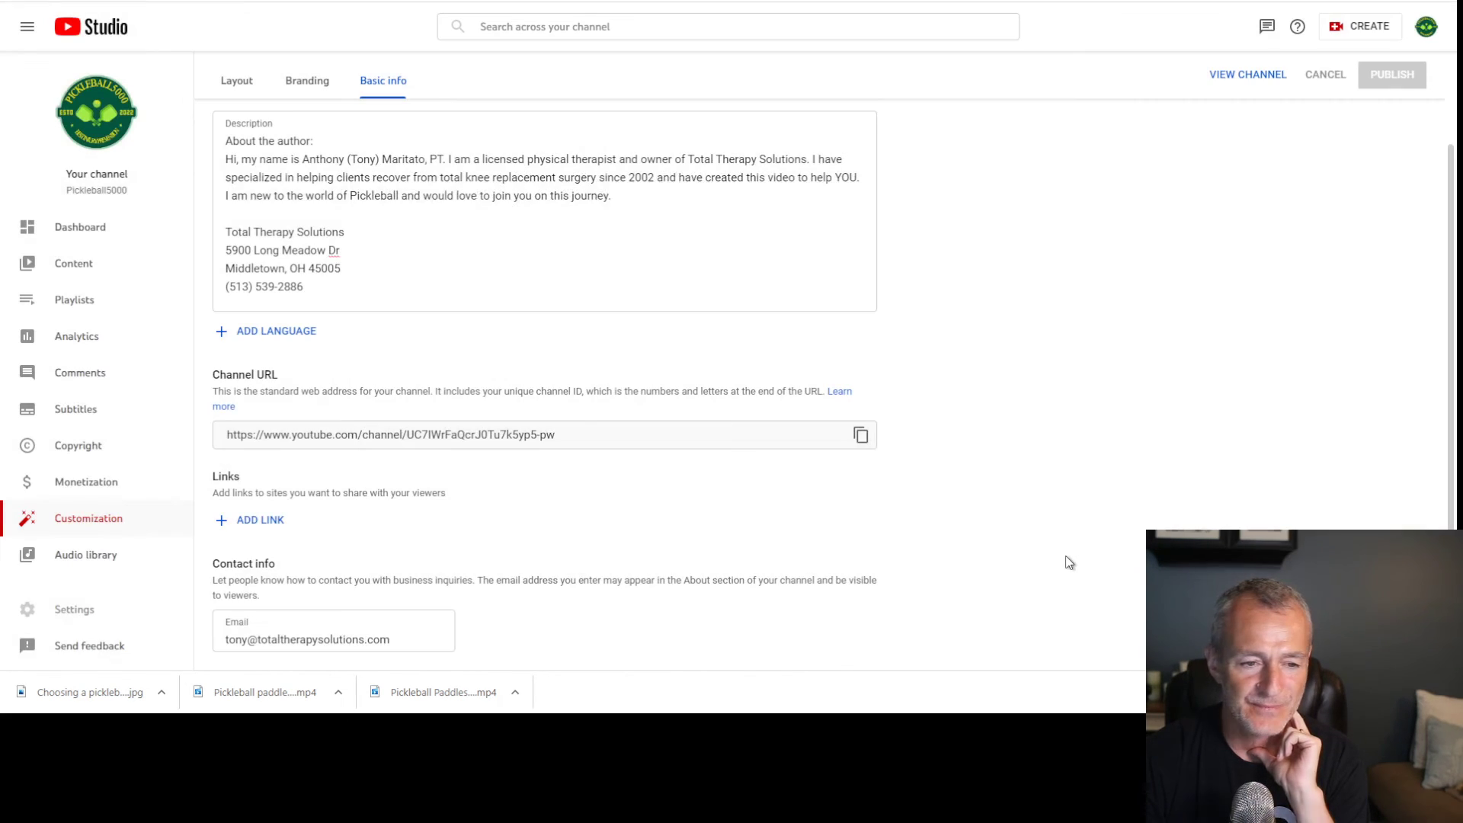
pyautogui.click(96, 612)
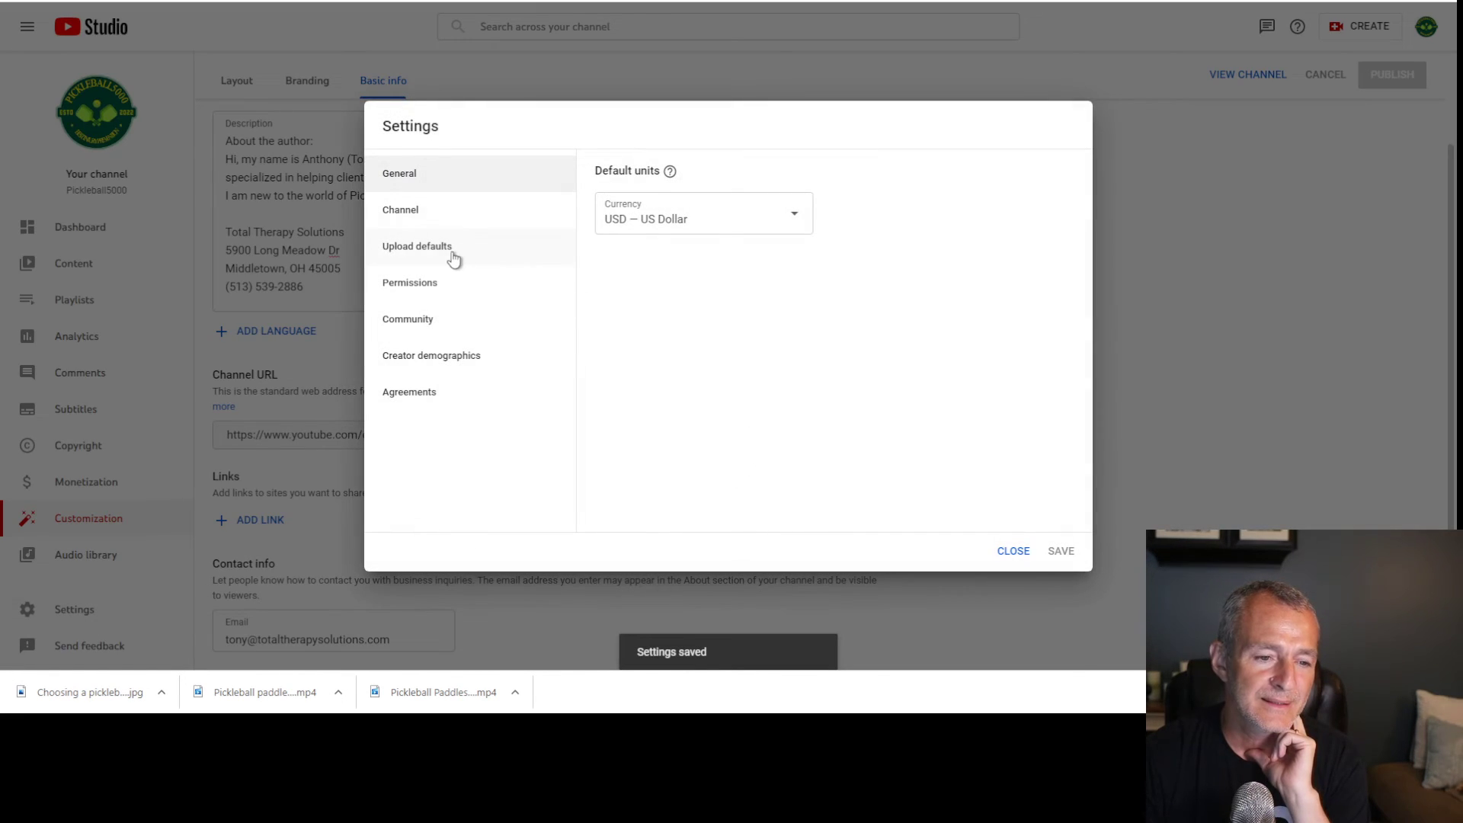
pyautogui.click(425, 291)
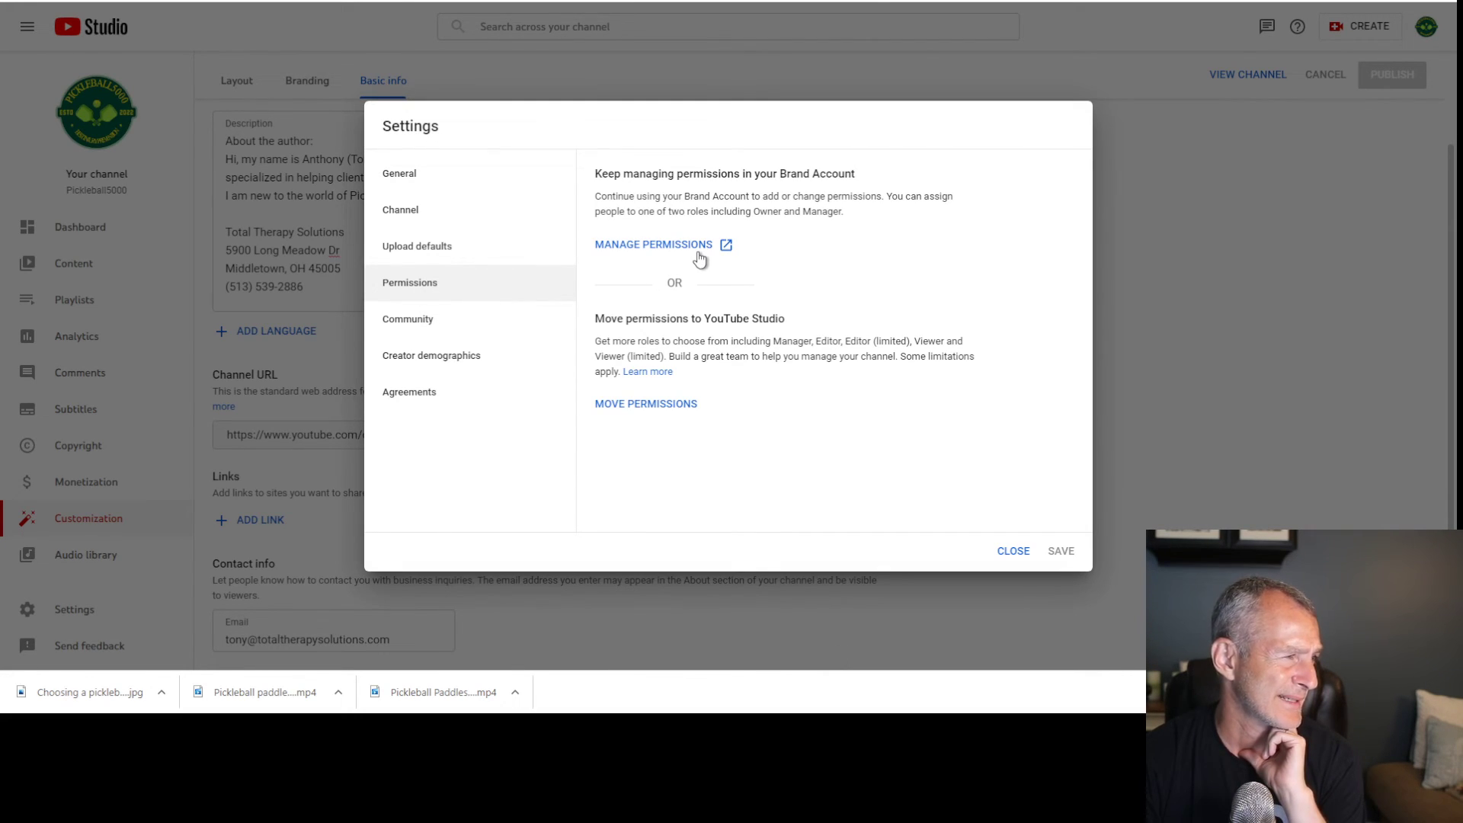
pyautogui.click(471, 324)
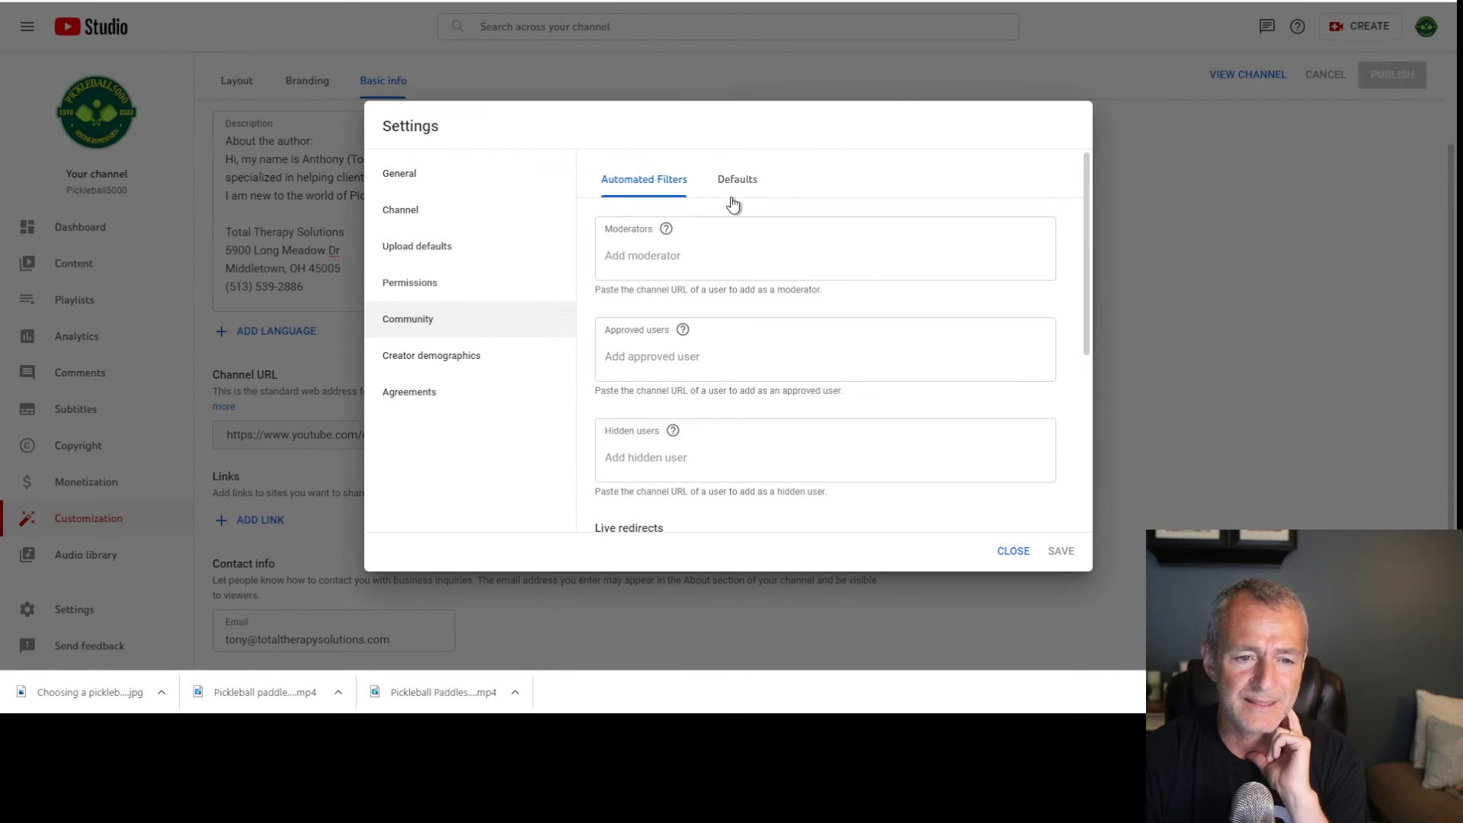
pyautogui.scroll(-4, 748, 335)
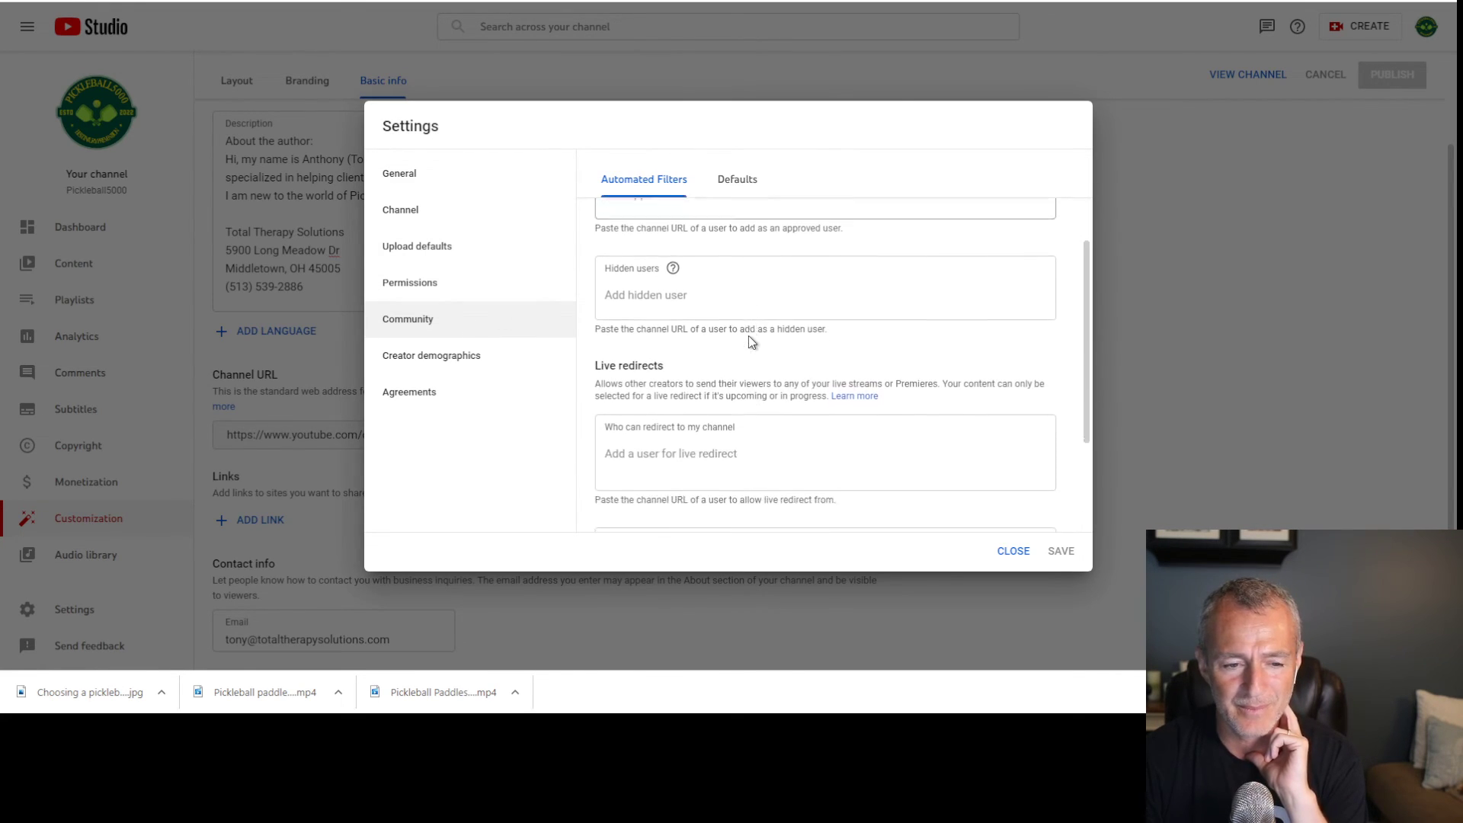
pyautogui.click(756, 195)
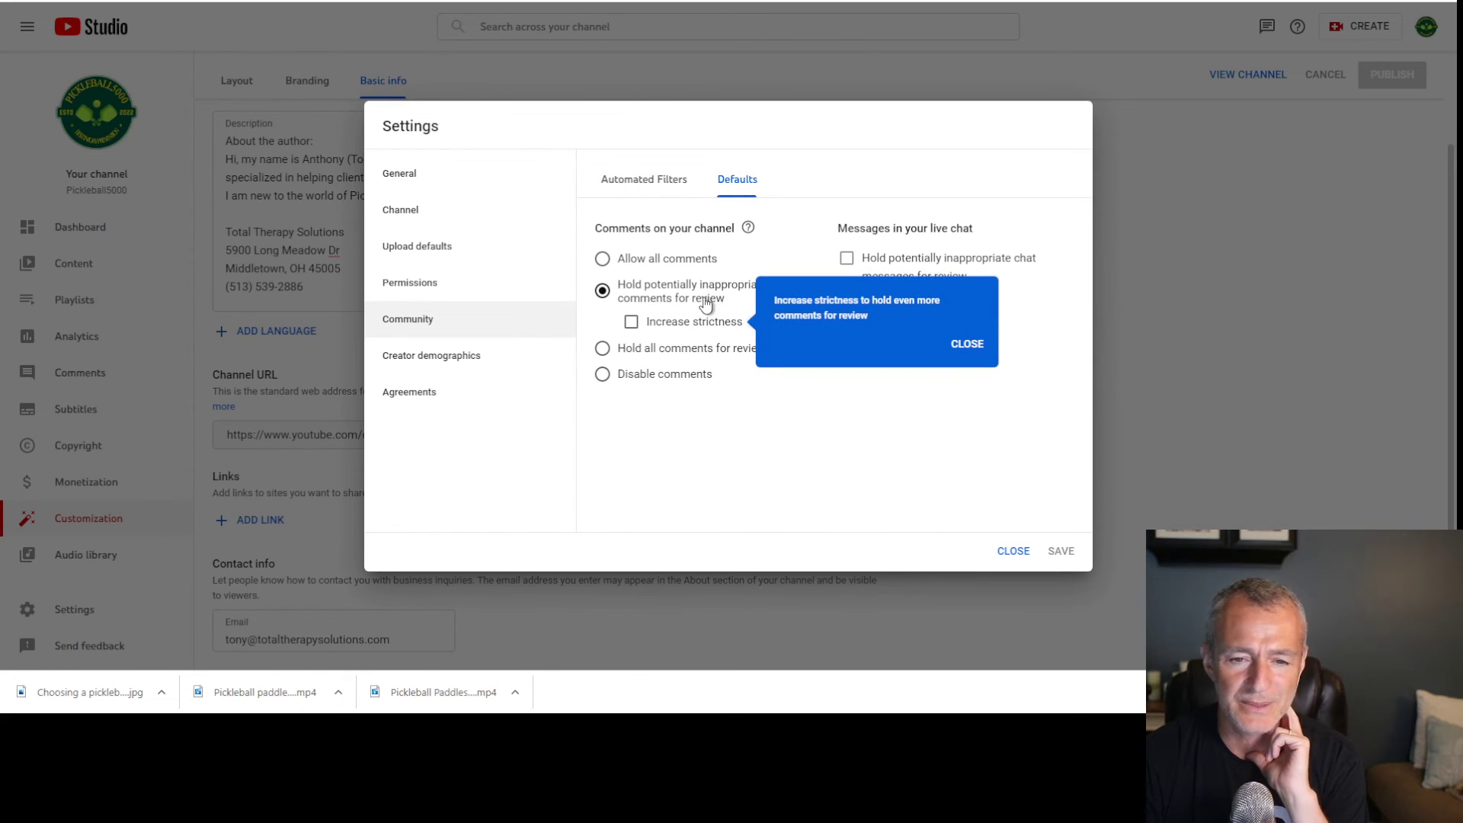
pyautogui.click(966, 341)
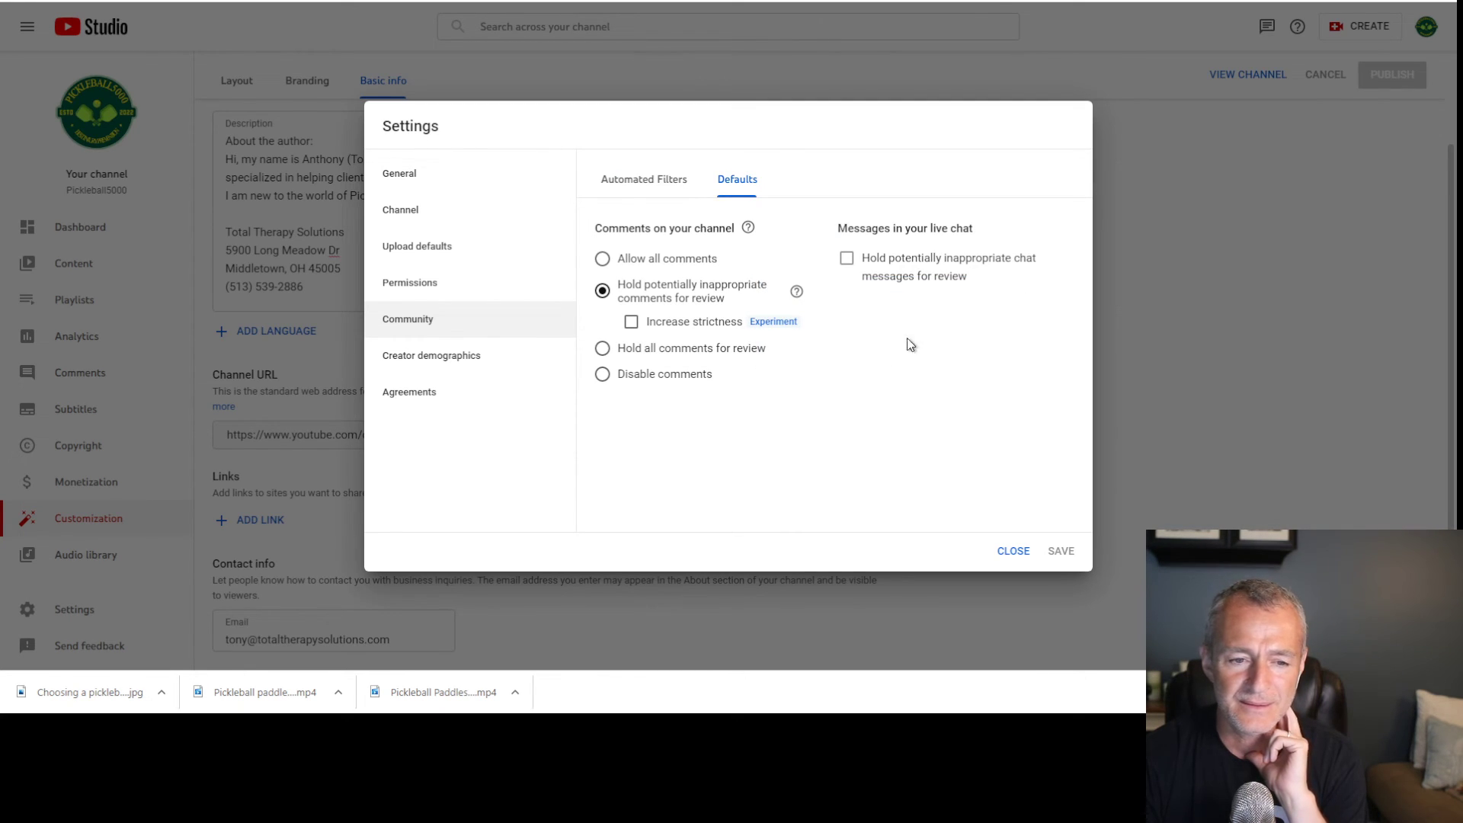
pyautogui.click(442, 366)
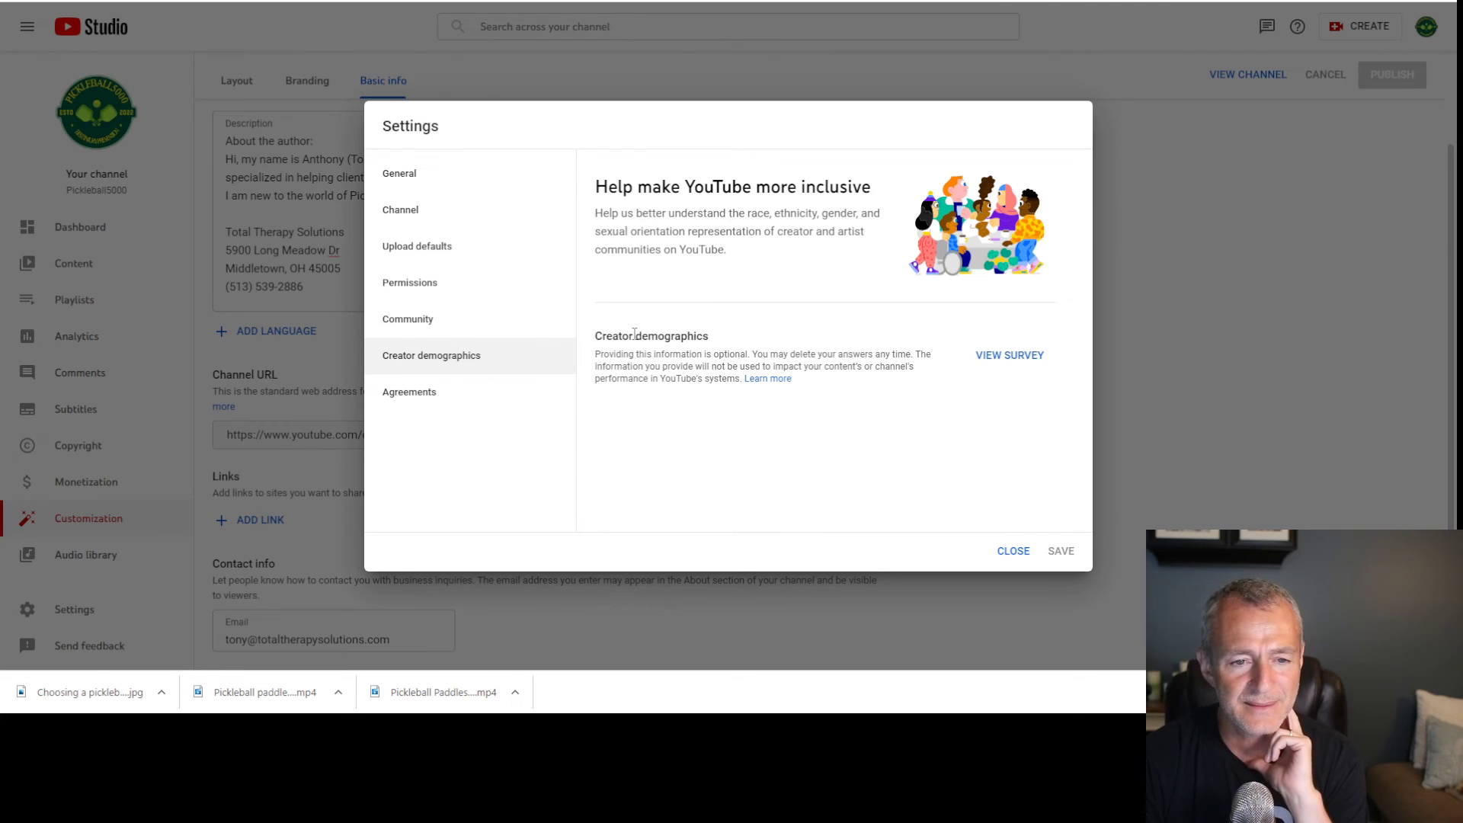
pyautogui.click(436, 403)
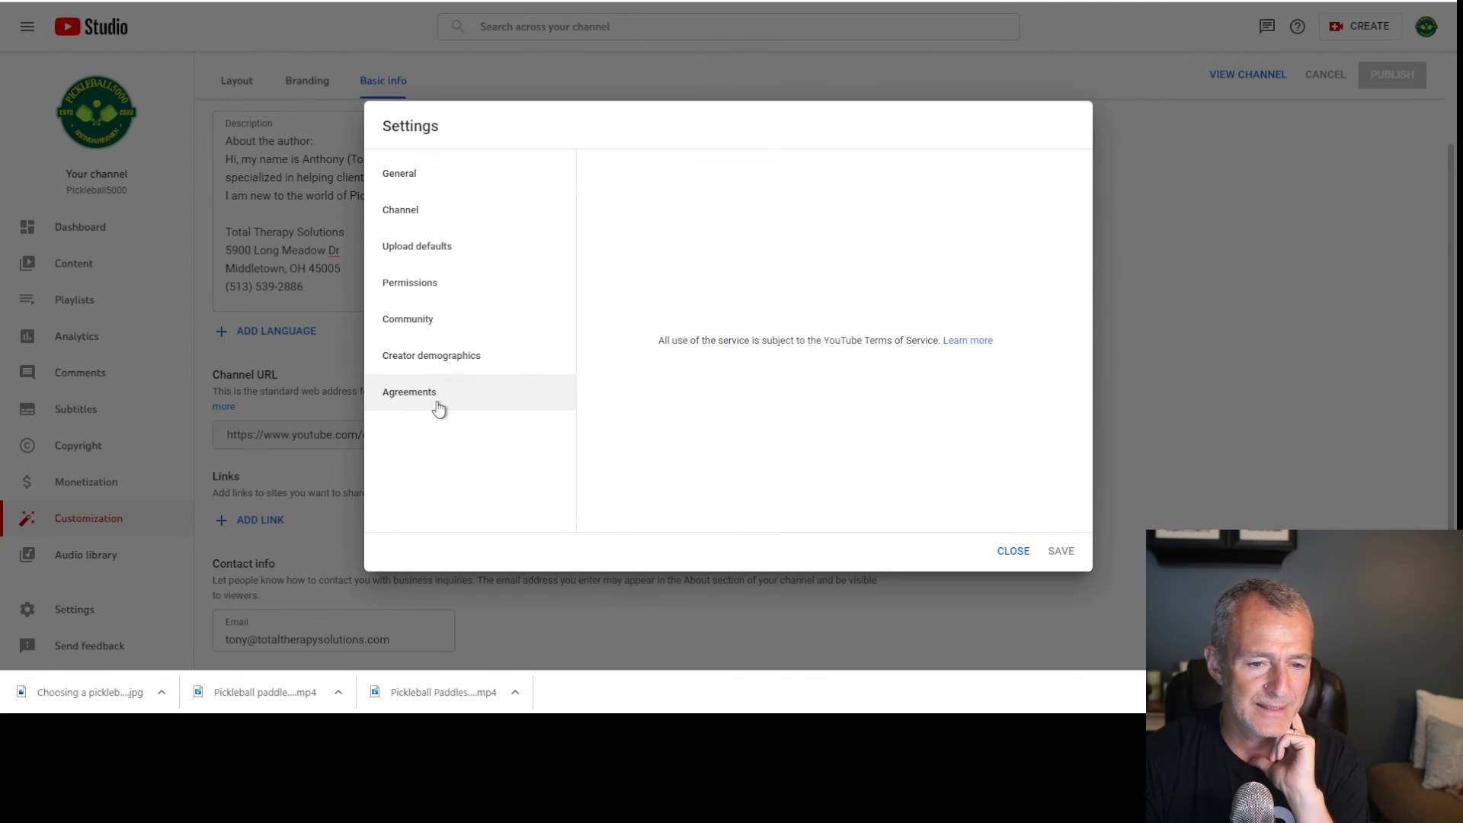
pyautogui.click(1004, 553)
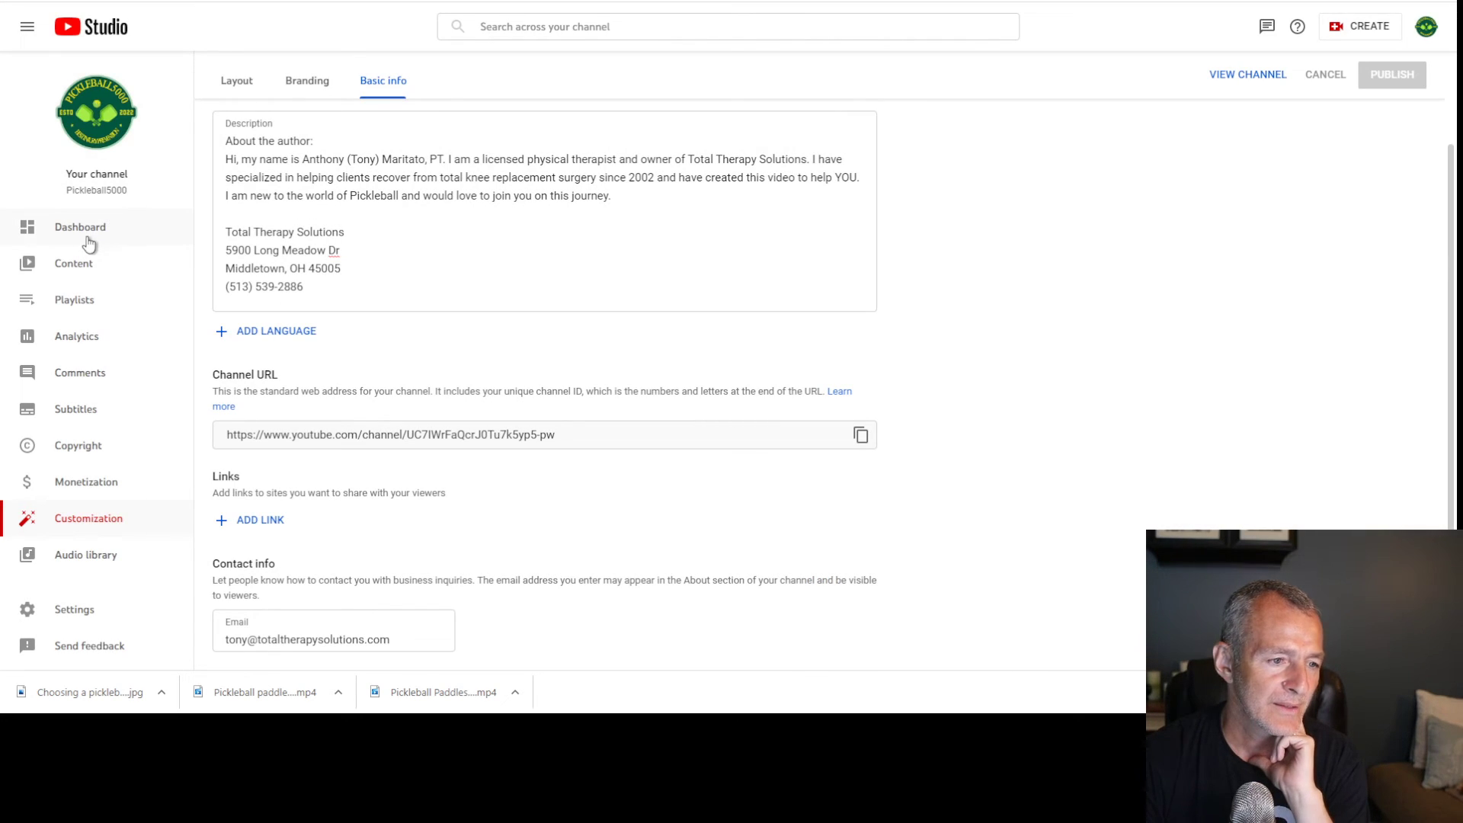
# Go through the Pickleball5000 dashboard to the Content list with the two unlisted paddle videos
pyautogui.click(90, 244)
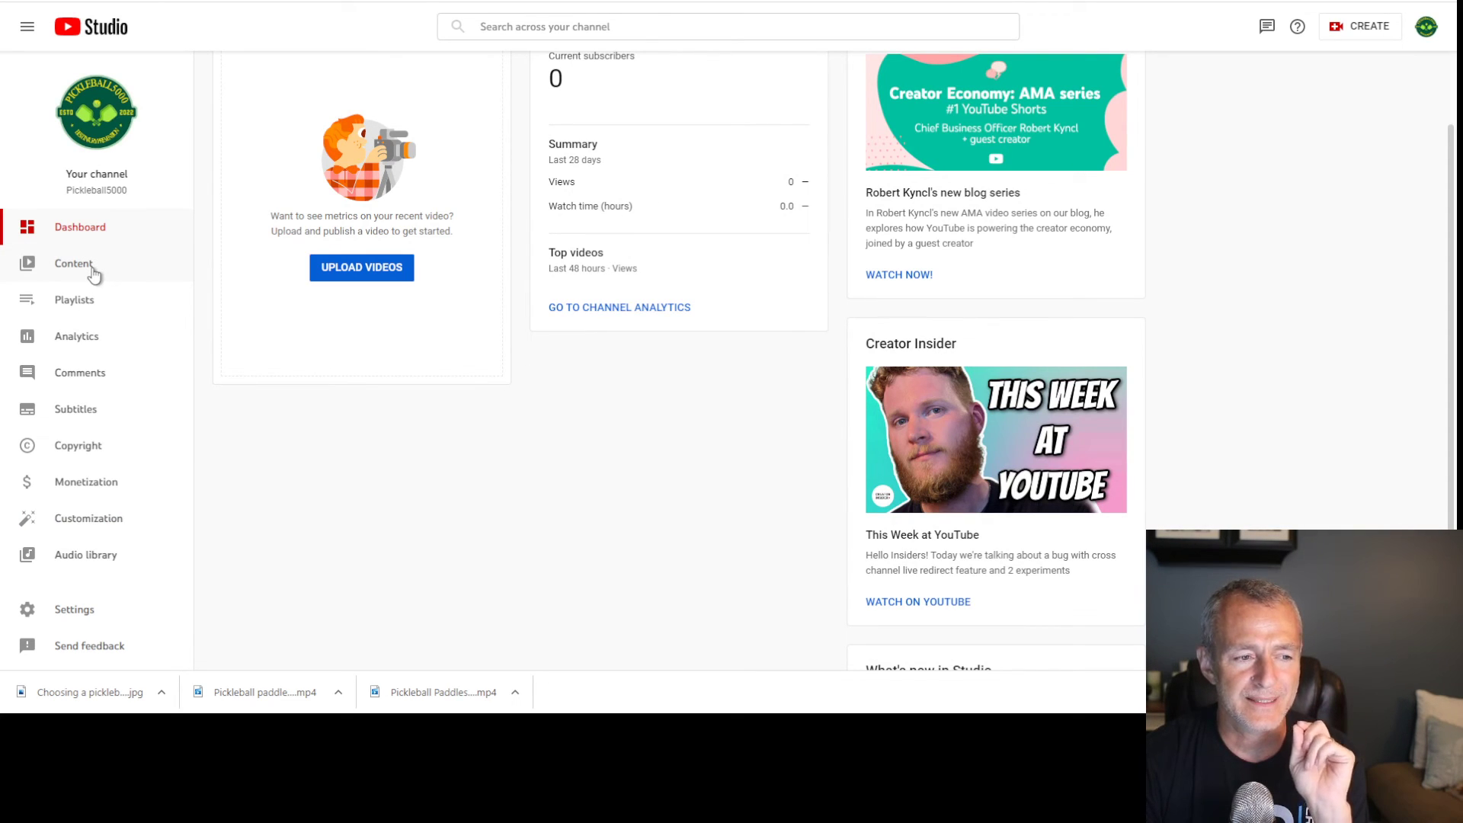
pyautogui.click(73, 264)
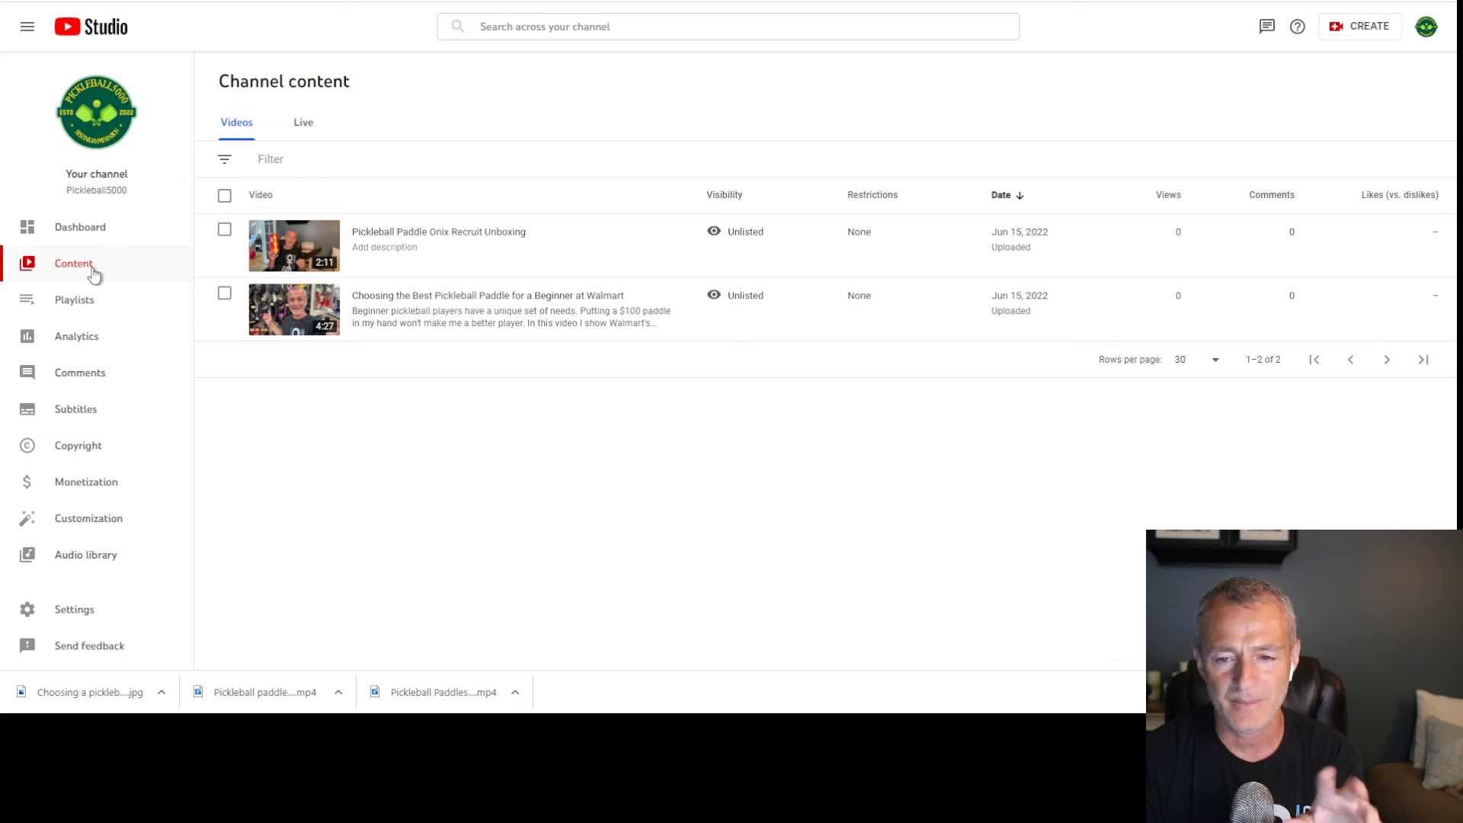